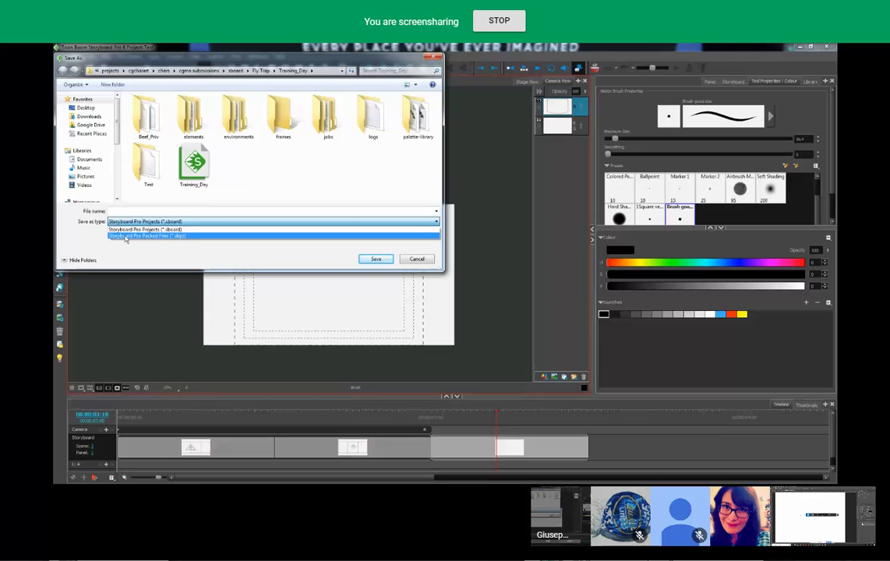
# Step: Set the save type to Storyboard Pro Packed Files, uncover the shared screen, and close the Save As dialog without saving
pyautogui.click(124, 236)
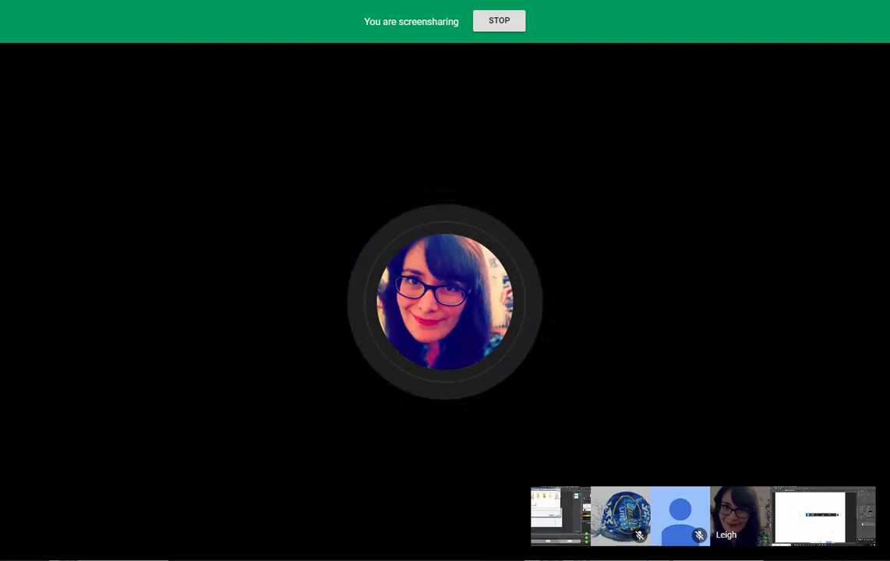
pyautogui.hotkey('alt', 'Tab')
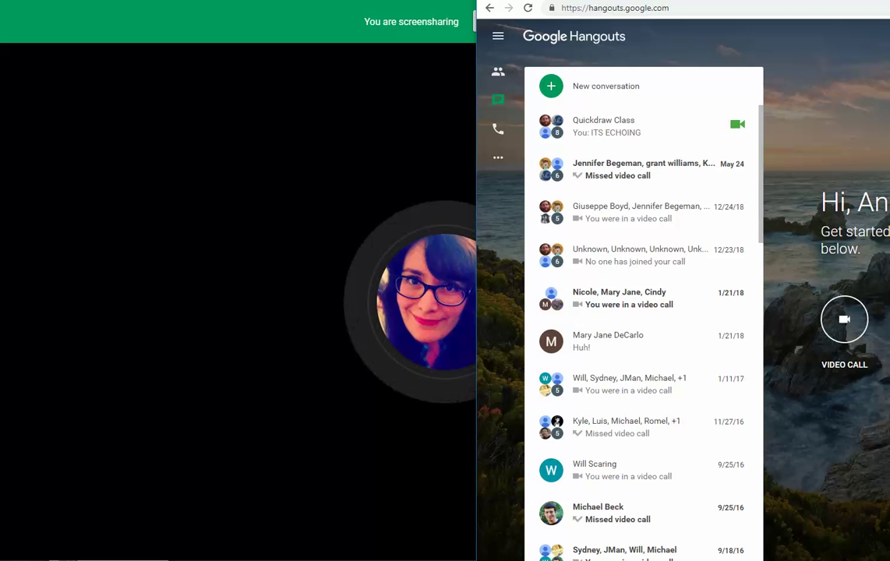
pyautogui.moveTo(473, 418); pyautogui.dragTo(872, 433)
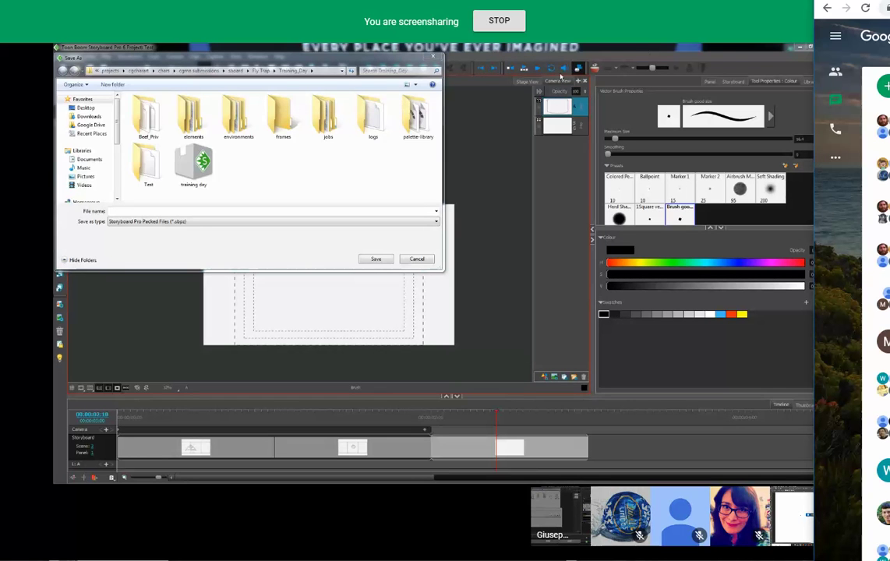
pyautogui.click(433, 57)
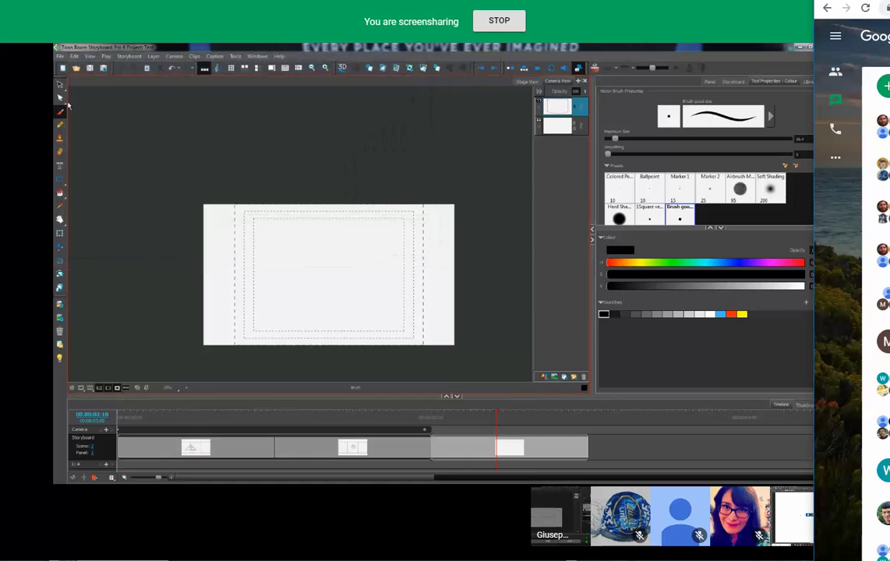
# Step: Review the three storyboard panels by stepping through the first, second and third panels on the timeline
pyautogui.moveTo(316, 283); pyautogui.dragTo(316, 240)
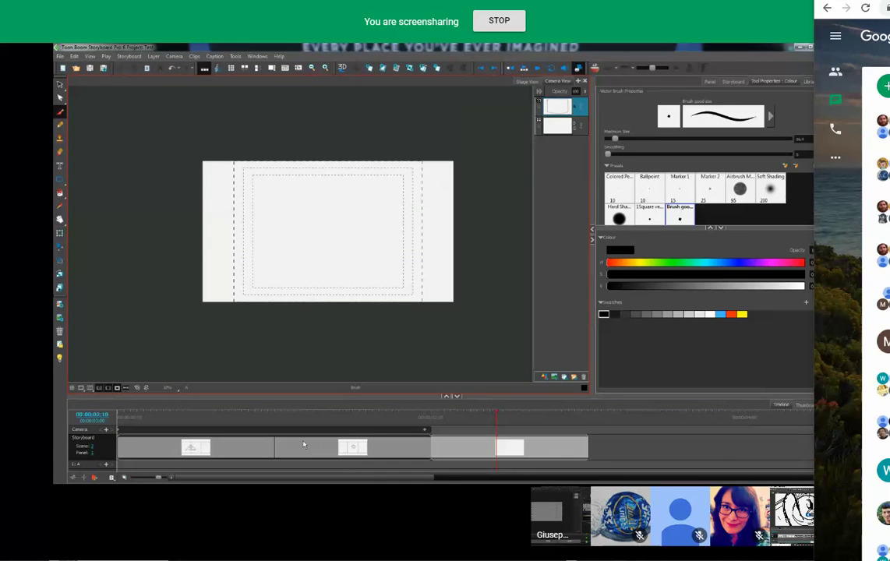
pyautogui.click(172, 442)
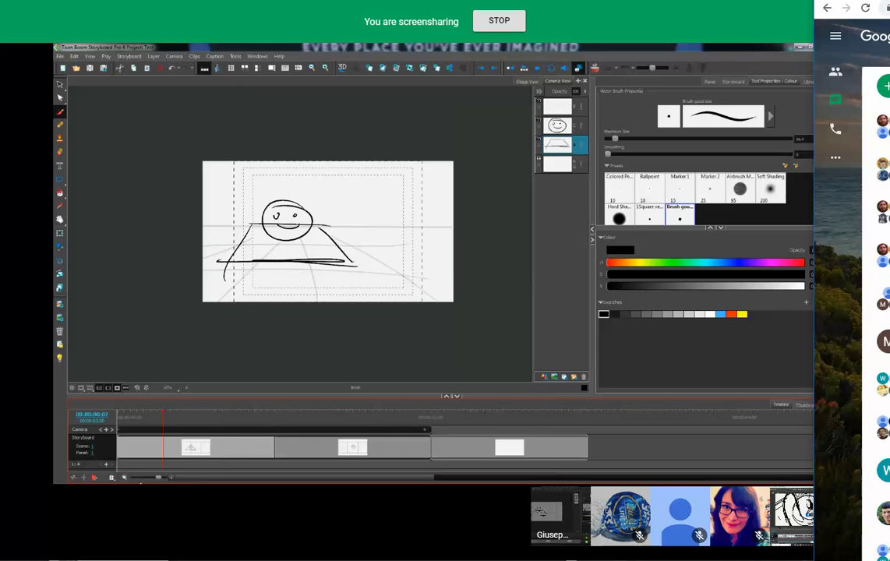
pyautogui.moveTo(159, 478); pyautogui.dragTo(153, 479)
pyautogui.click(188, 445)
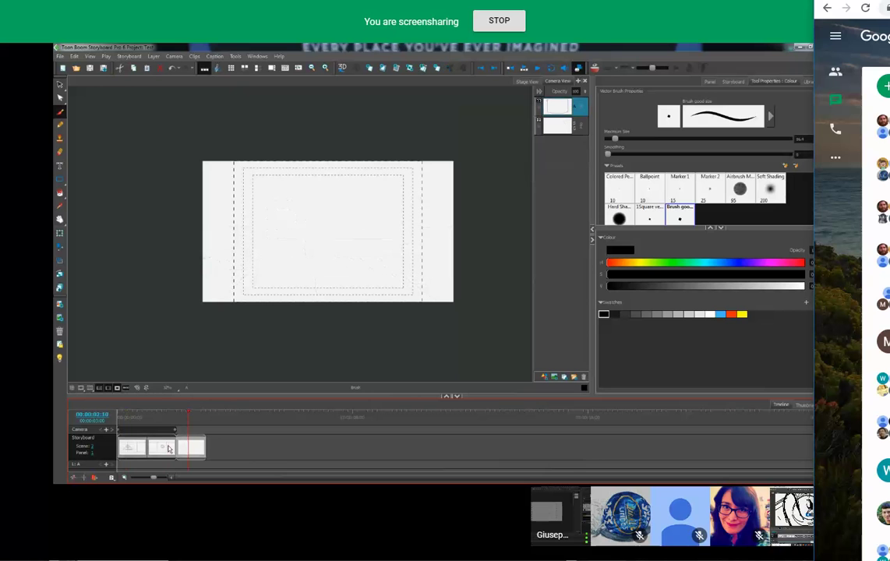
pyautogui.click(166, 445)
pyautogui.click(123, 443)
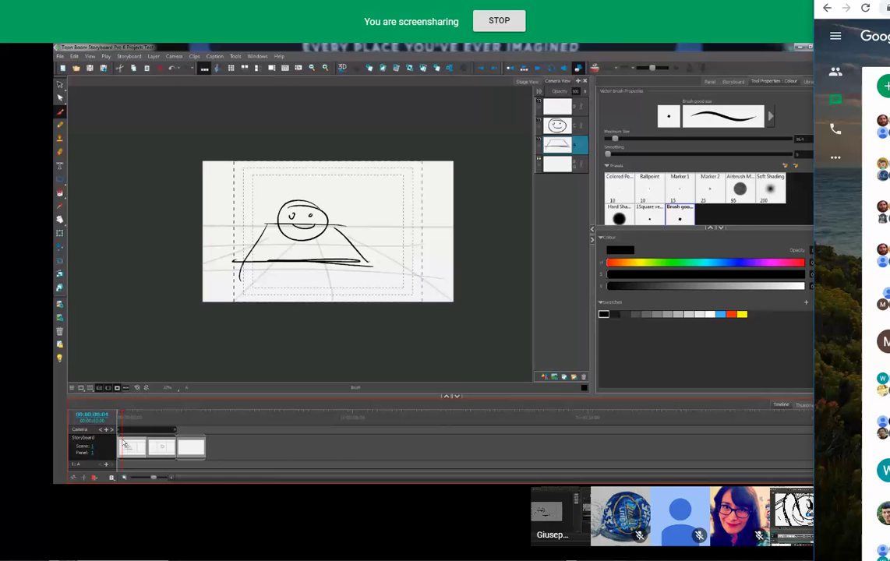
pyautogui.click(188, 449)
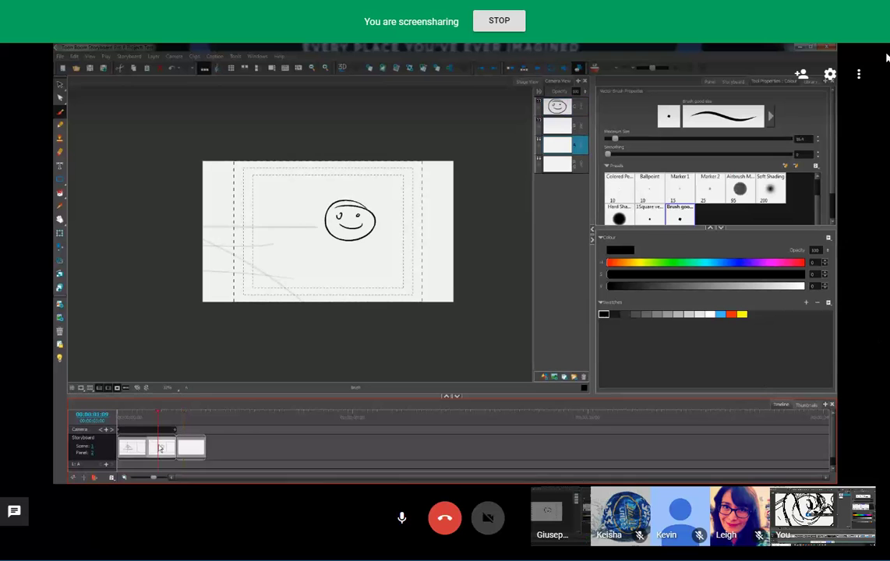
# Step: Stop the Hangouts screen share and share the entire Screen 1 again
pyautogui.click(858, 74)
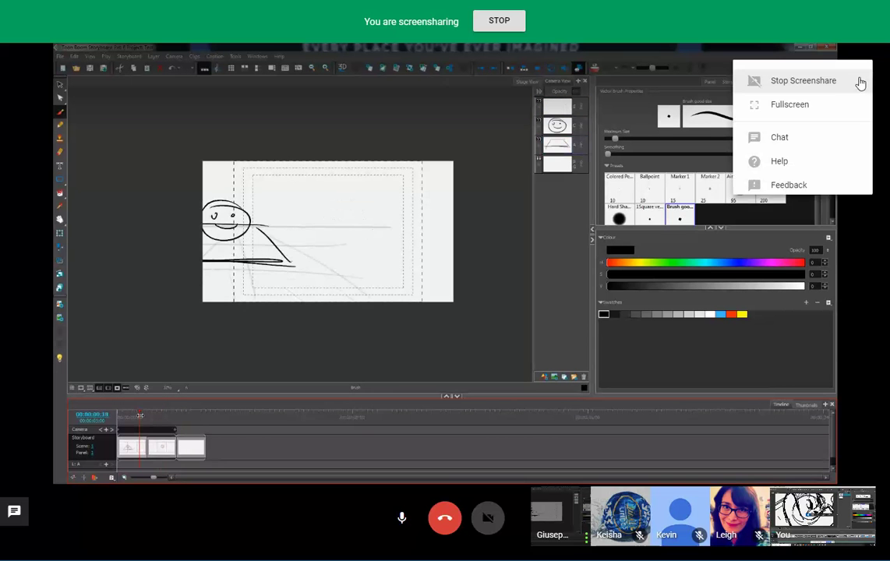
pyautogui.click(792, 82)
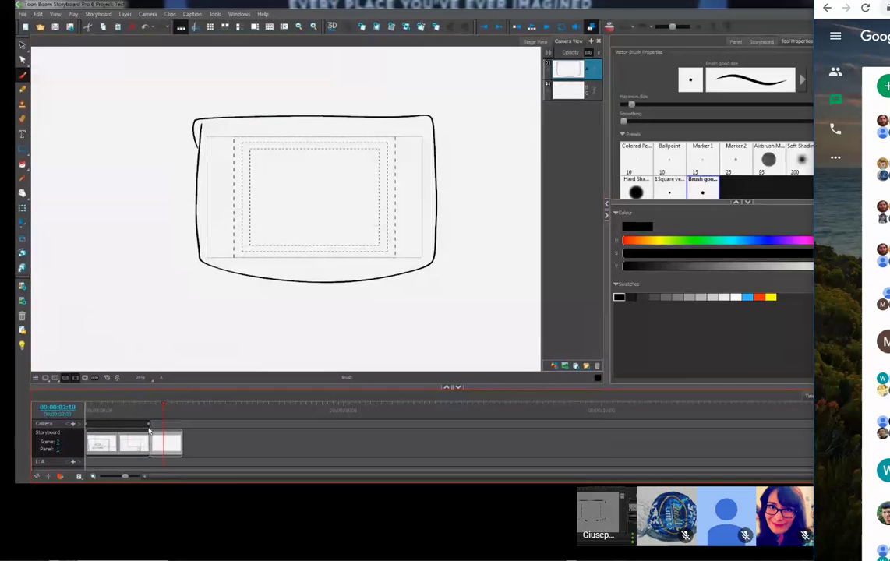
pyautogui.doubleClick(550, 149)
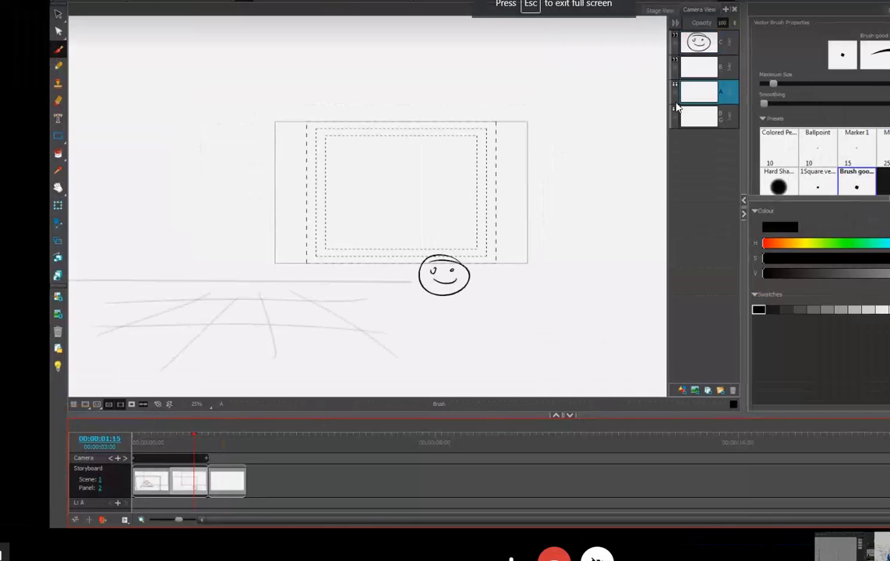
pyautogui.press('Escape')
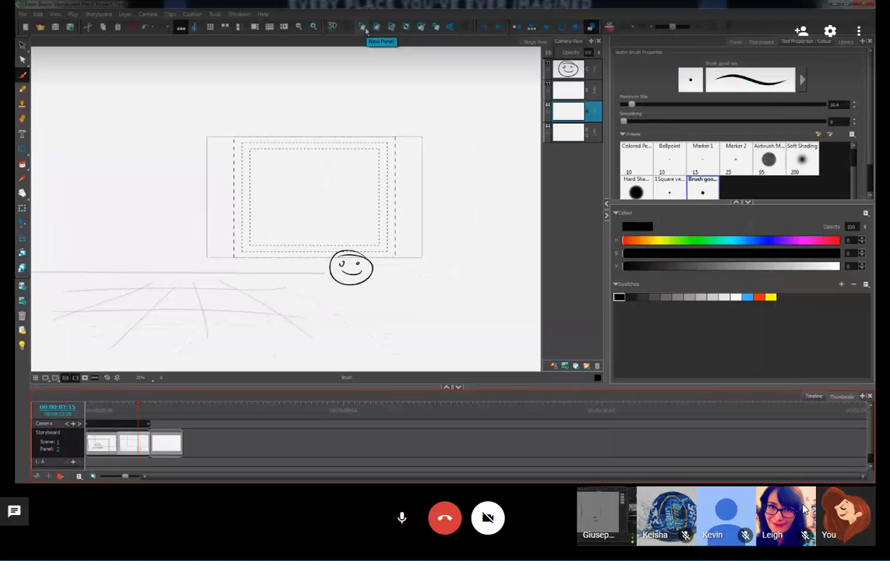
pyautogui.click(858, 33)
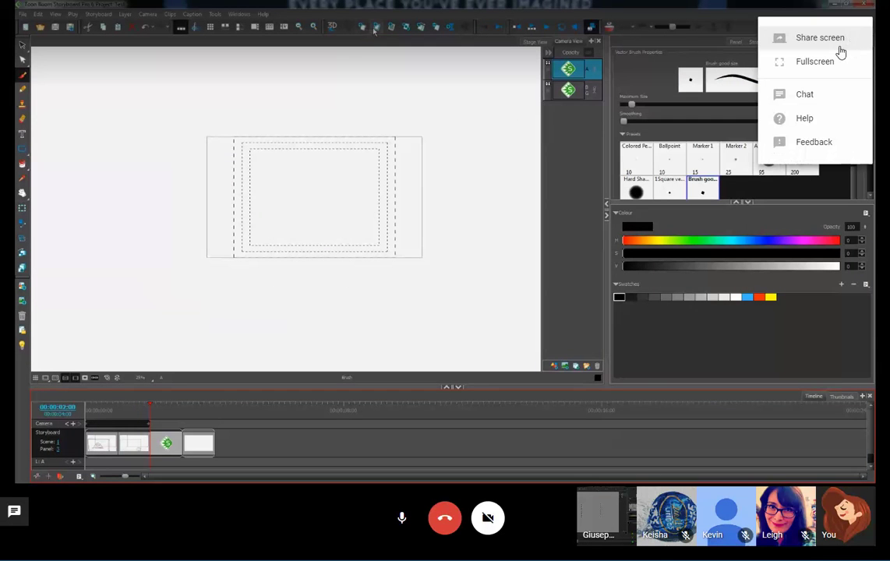
pyautogui.click(817, 39)
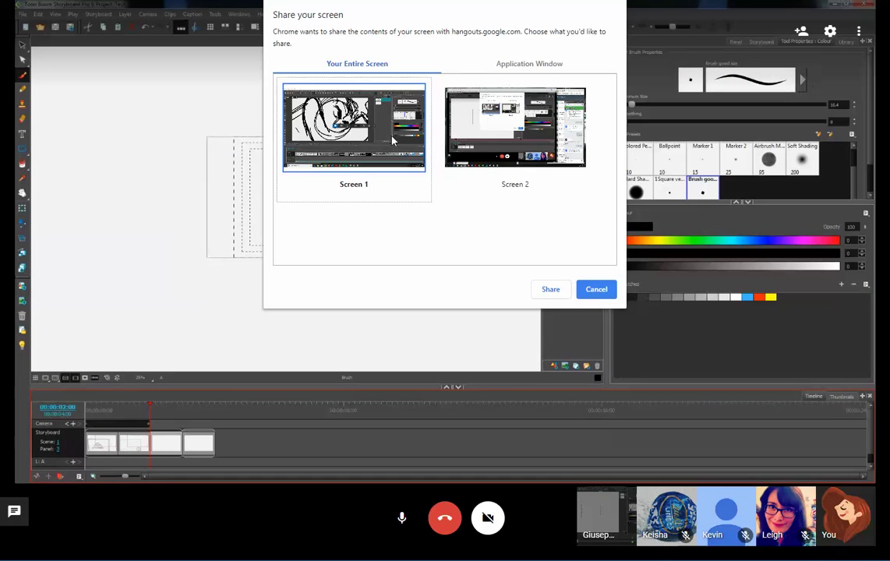
pyautogui.click(550, 290)
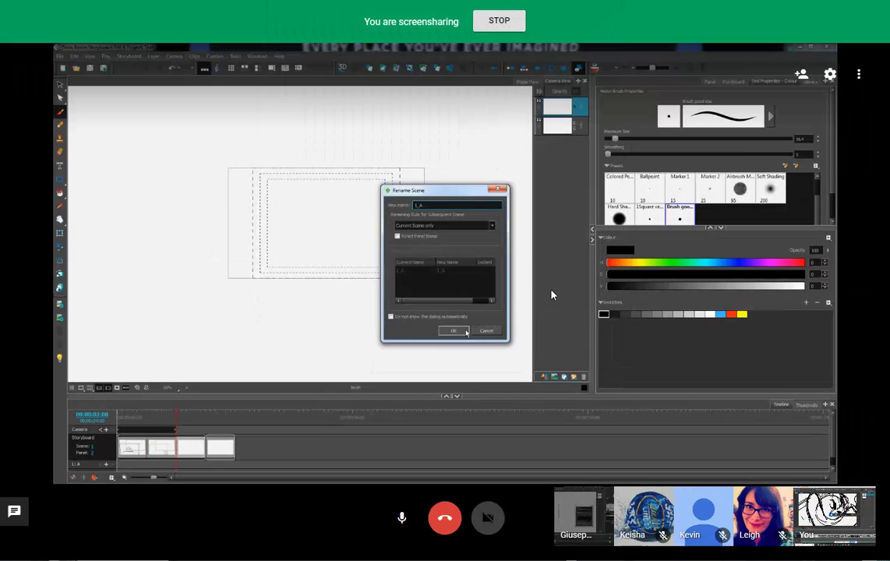
# Step: Confirm 1_A as the new scene's name and delete the extra blank panel on the timeline
pyautogui.click(452, 331)
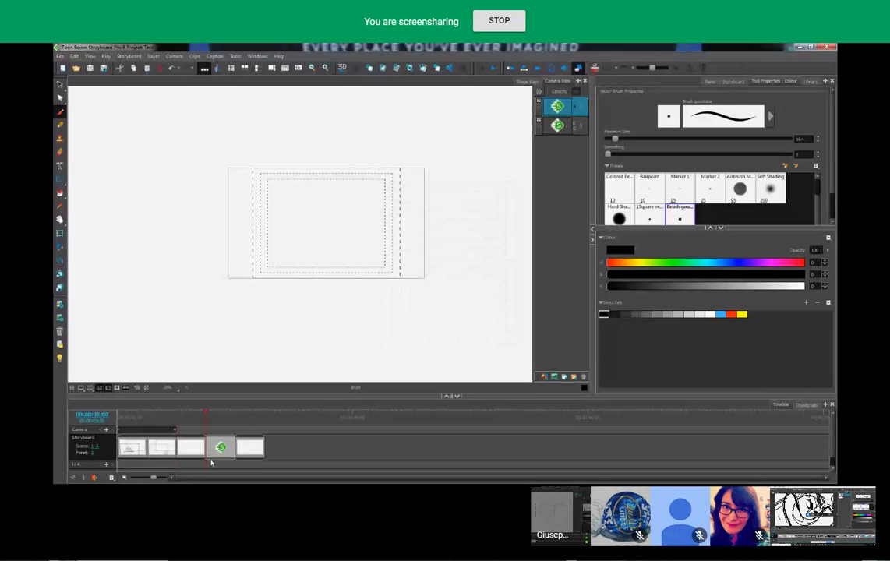
pyautogui.click(160, 431)
pyautogui.moveTo(160, 431)
pyautogui.mouseDown()
pyautogui.moveTo(140, 424)
pyautogui.moveTo(171, 425)
pyautogui.mouseUp()
pyautogui.click(191, 450)
pyautogui.rightClick(193, 446)
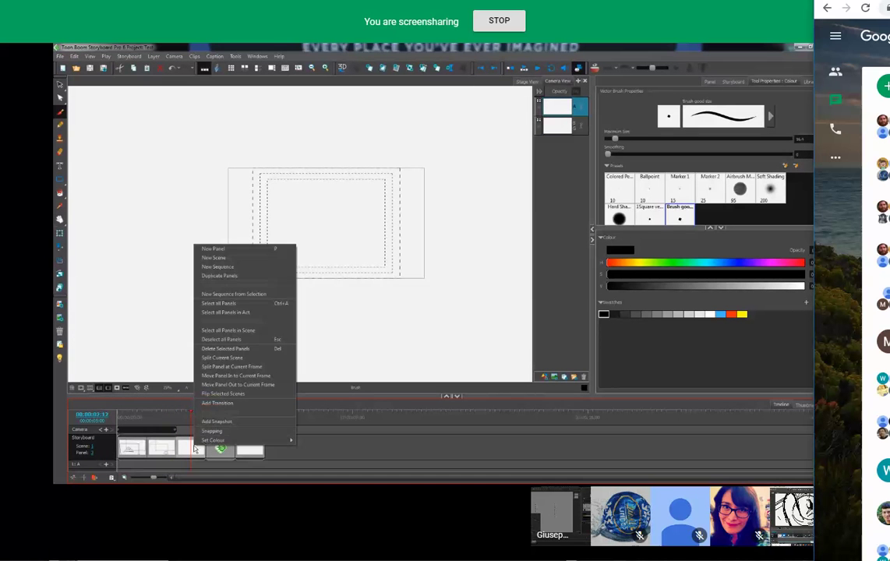
pyautogui.click(226, 348)
# Step: Sketch an upright rectangle containing a smaller rectangle and a small circle in the third panel
pyautogui.moveTo(180, 417)
pyautogui.mouseDown()
pyautogui.moveTo(164, 425)
pyautogui.moveTo(180, 428)
pyautogui.mouseUp()
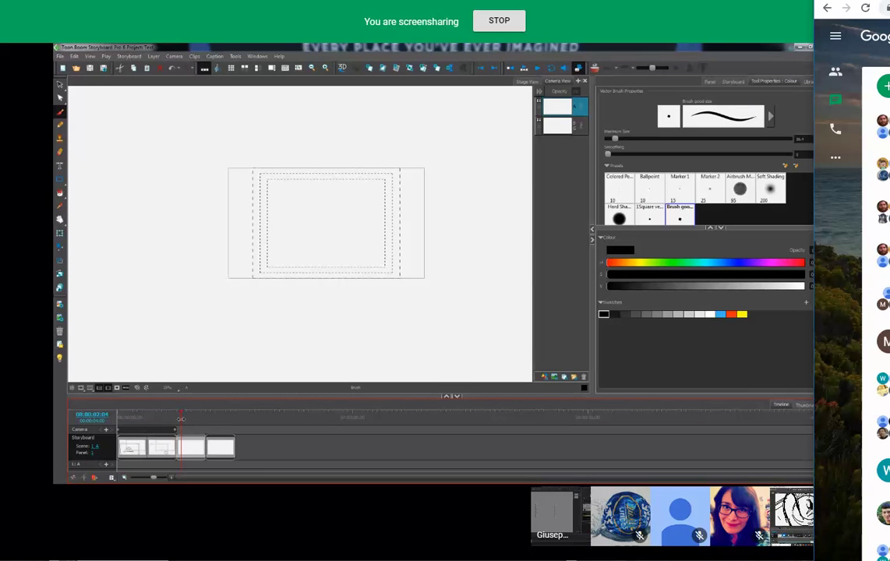
pyautogui.moveTo(181, 418); pyautogui.dragTo(187, 421)
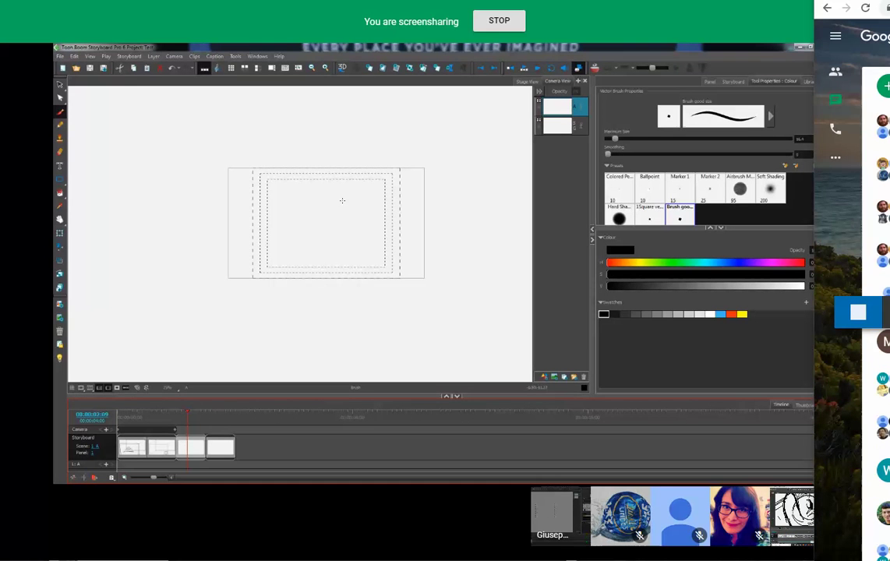
pyautogui.moveTo(355, 195)
pyautogui.mouseDown()
pyautogui.moveTo(357, 239)
pyautogui.moveTo(320, 194)
pyautogui.moveTo(351, 244)
pyautogui.mouseUp()
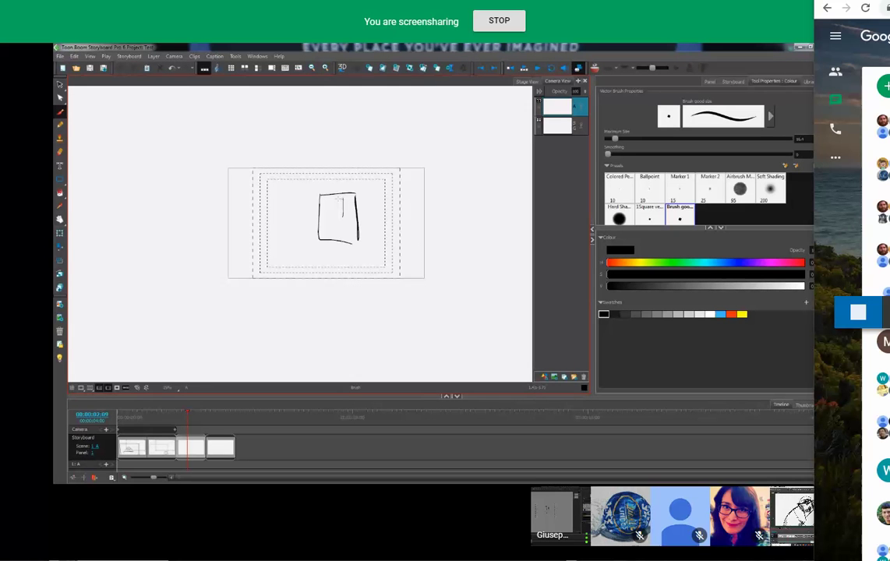
pyautogui.moveTo(333, 201); pyautogui.dragTo(338, 231)
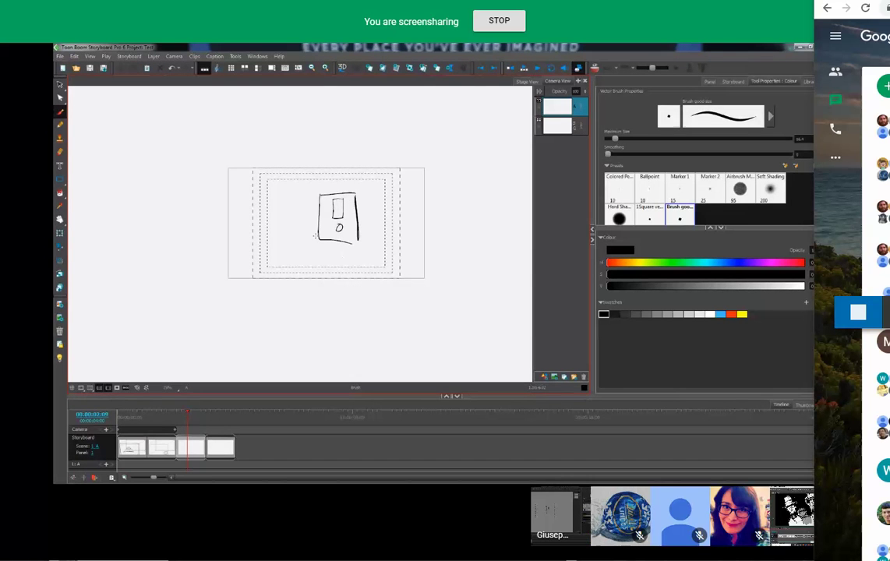
# Step: Sketch a perspective box and, beside it, a simple figure with a round head and rectangular body in the fourth panel
pyautogui.click(130, 448)
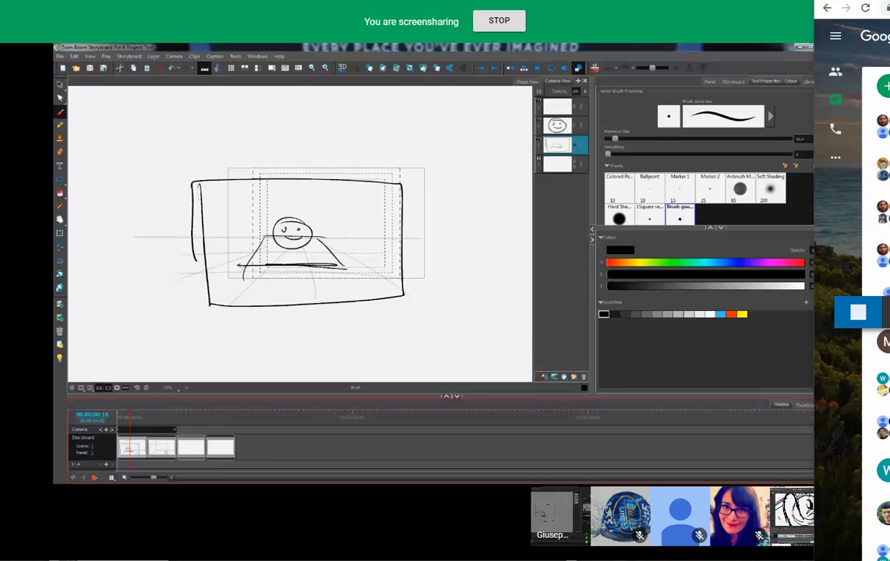
pyautogui.moveTo(130, 417); pyautogui.dragTo(225, 417)
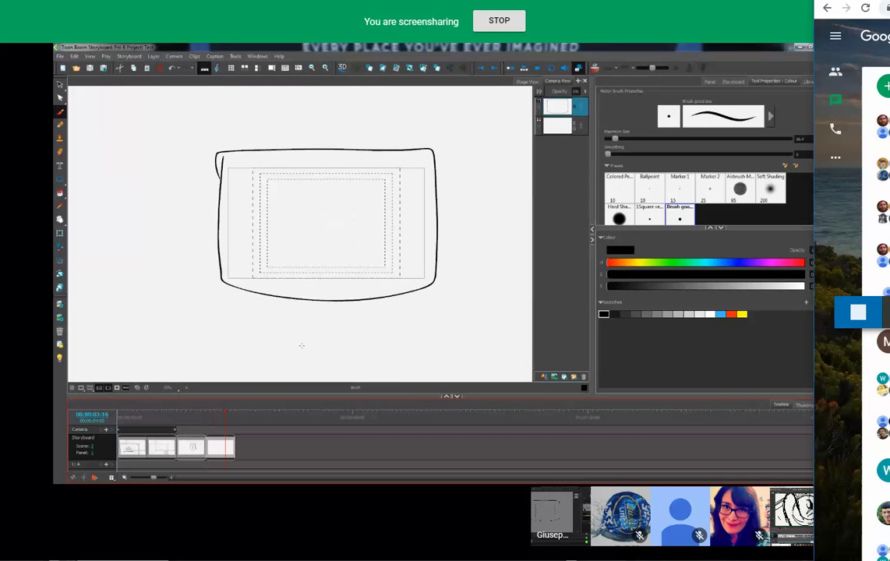
pyautogui.moveTo(309, 216)
pyautogui.mouseDown()
pyautogui.moveTo(368, 225)
pyautogui.moveTo(369, 260)
pyautogui.mouseUp()
pyautogui.moveTo(366, 225); pyautogui.dragTo(434, 210)
pyautogui.moveTo(309, 215)
pyautogui.mouseDown()
pyautogui.moveTo(368, 200)
pyautogui.moveTo(427, 205)
pyautogui.mouseUp()
pyautogui.moveTo(310, 250)
pyautogui.mouseDown()
pyautogui.moveTo(364, 255)
pyautogui.moveTo(429, 238)
pyautogui.mouseUp()
pyautogui.moveTo(427, 206); pyautogui.dragTo(425, 238)
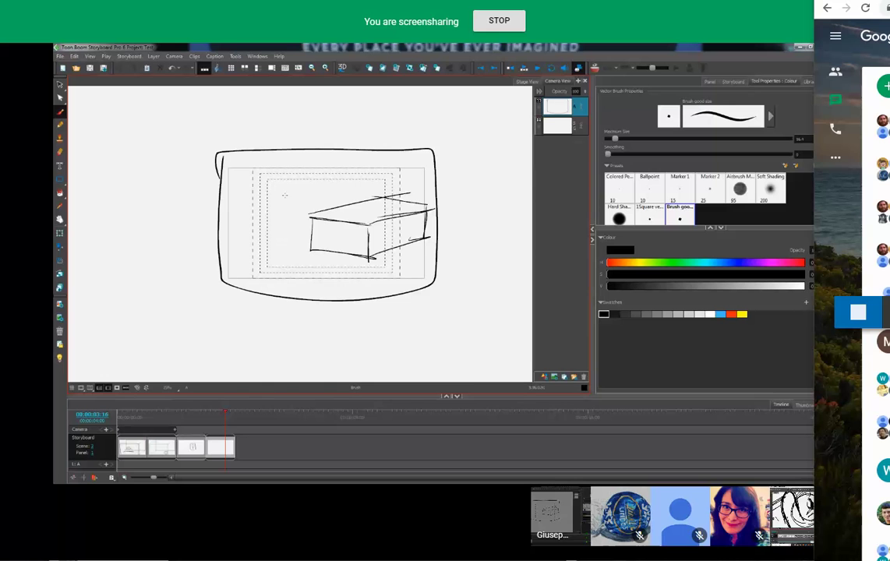
pyautogui.moveTo(277, 189)
pyautogui.mouseDown()
pyautogui.moveTo(261, 219)
pyautogui.moveTo(262, 232)
pyautogui.moveTo(272, 254)
pyautogui.moveTo(295, 215)
pyautogui.mouseUp()
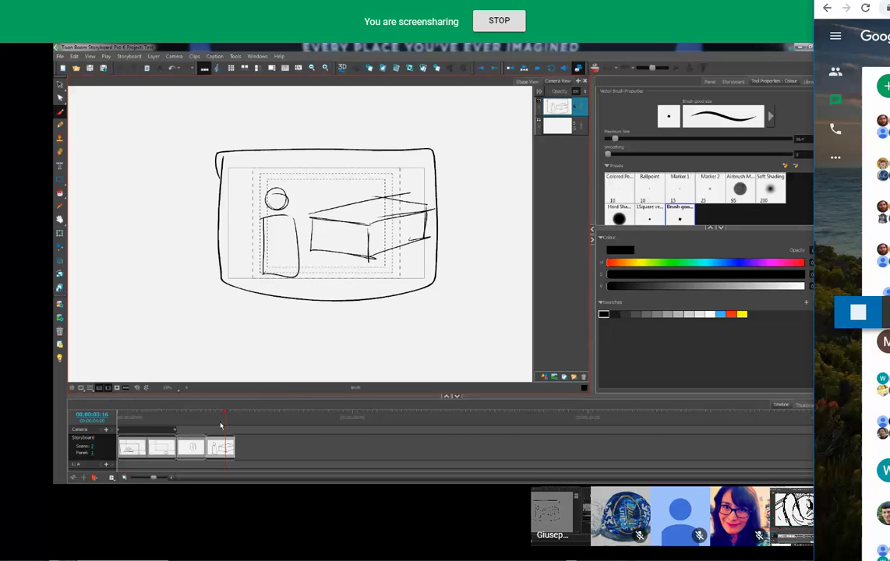
# Step: Add a fifth panel duplicating the fourth panel's layers with Smart Add Panel, and place the playhead at its start
pyautogui.moveTo(224, 423)
pyautogui.mouseDown()
pyautogui.moveTo(127, 430)
pyautogui.moveTo(248, 433)
pyautogui.mouseUp()
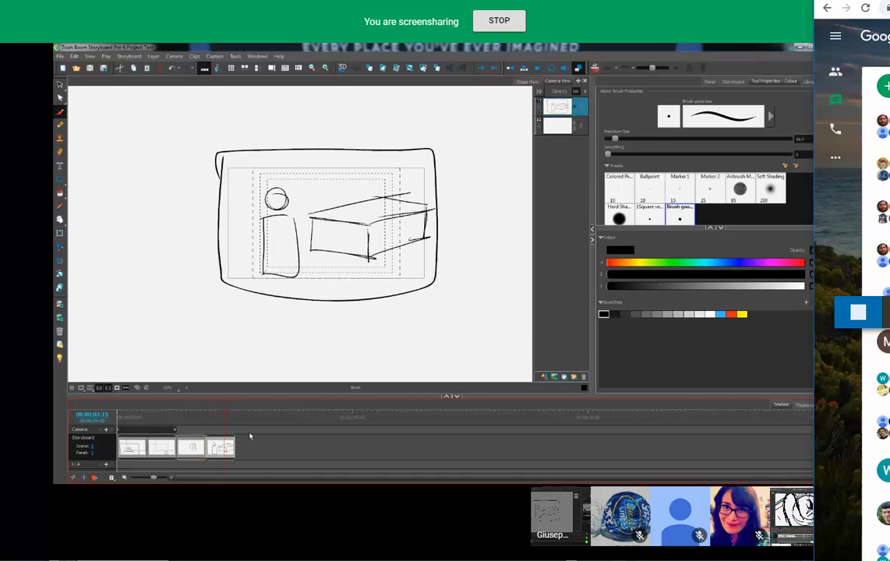
pyautogui.click(409, 67)
pyautogui.click(466, 335)
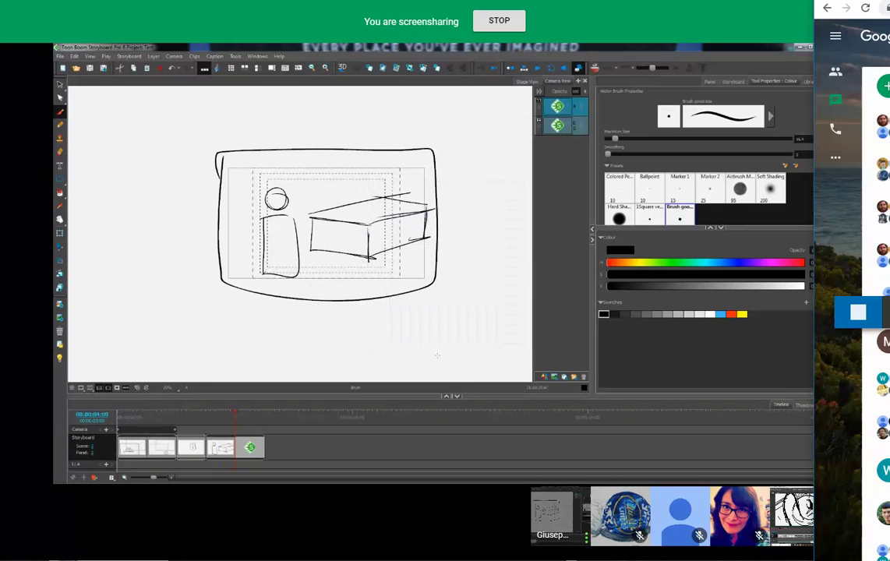
pyautogui.moveTo(232, 419)
pyautogui.mouseDown()
pyautogui.moveTo(223, 419)
pyautogui.moveTo(237, 419)
pyautogui.mouseUp()
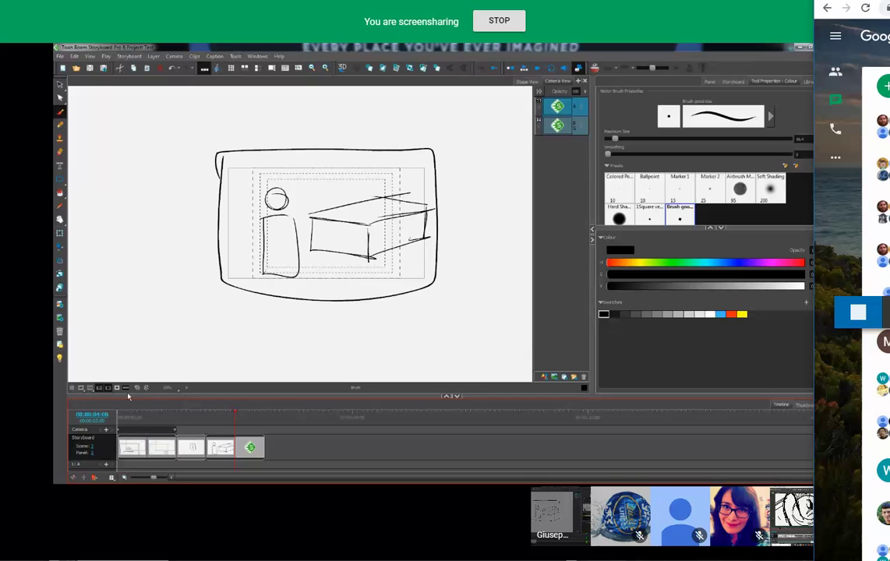
# Step: Create a vertical camera move on the fifth panel by shifting the end camera frame straight up, well above the drawing
pyautogui.click(60, 246)
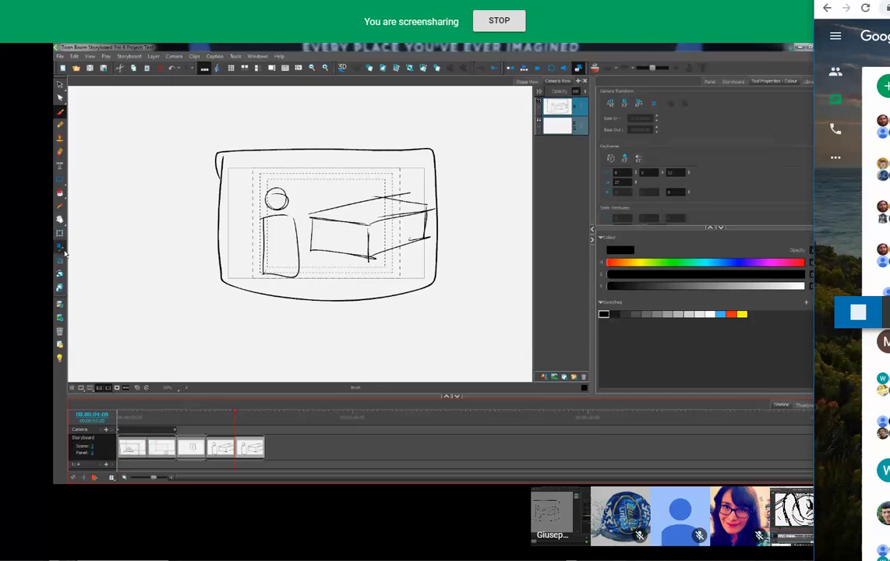
pyautogui.click(327, 223)
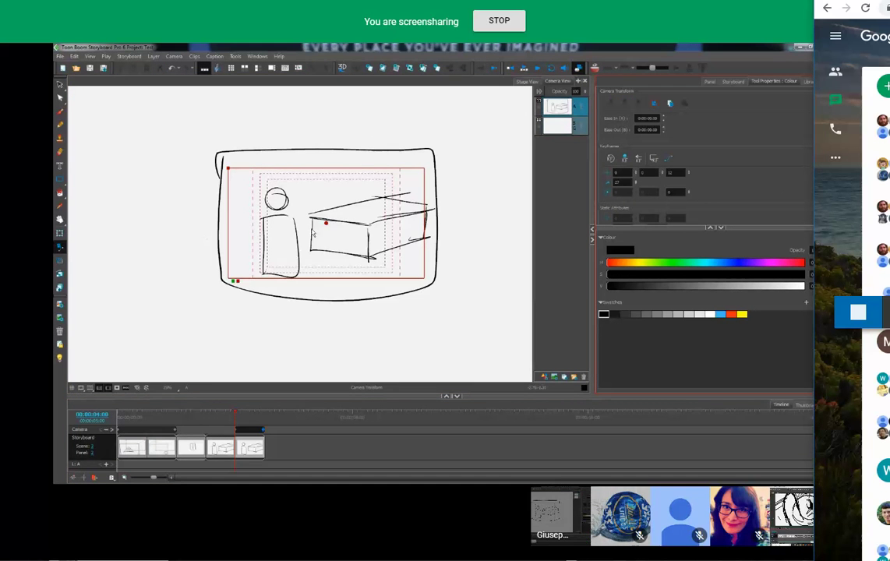
pyautogui.scroll(-5, 315, 226)
pyautogui.moveTo(332, 223); pyautogui.dragTo(331, 127)
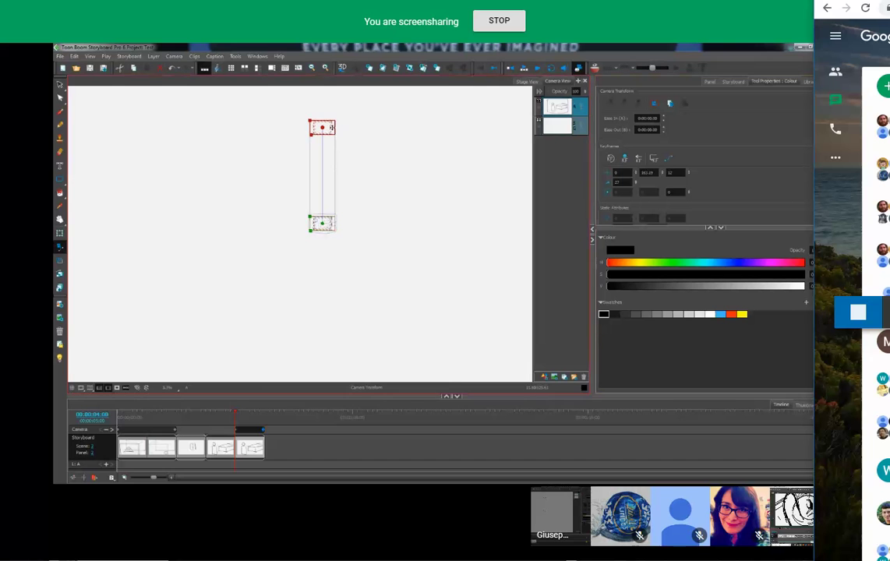
# Step: Insert a panel after the second one with Smart Add Panel, duplicating its A and BG layers
pyautogui.moveTo(232, 420); pyautogui.dragTo(163, 417)
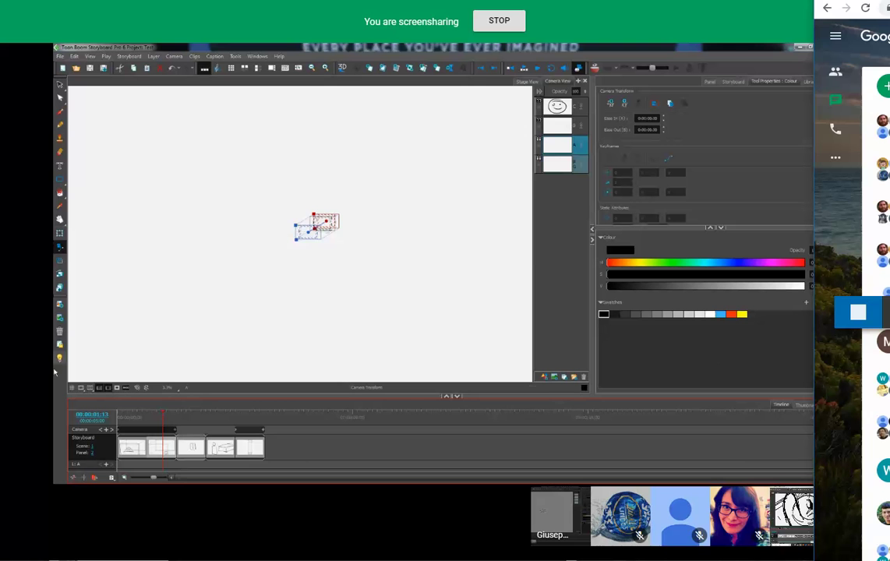
pyautogui.scroll(5, 281, 231)
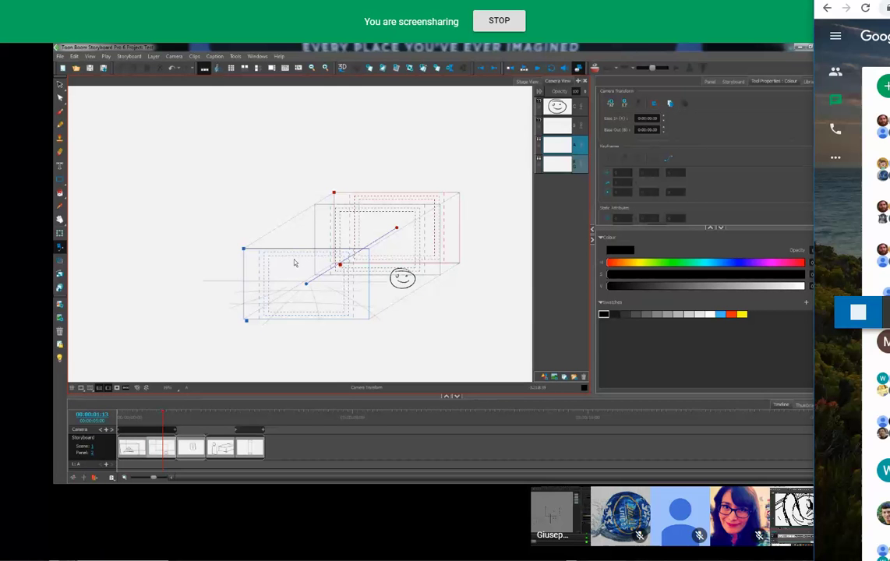
pyautogui.click(410, 70)
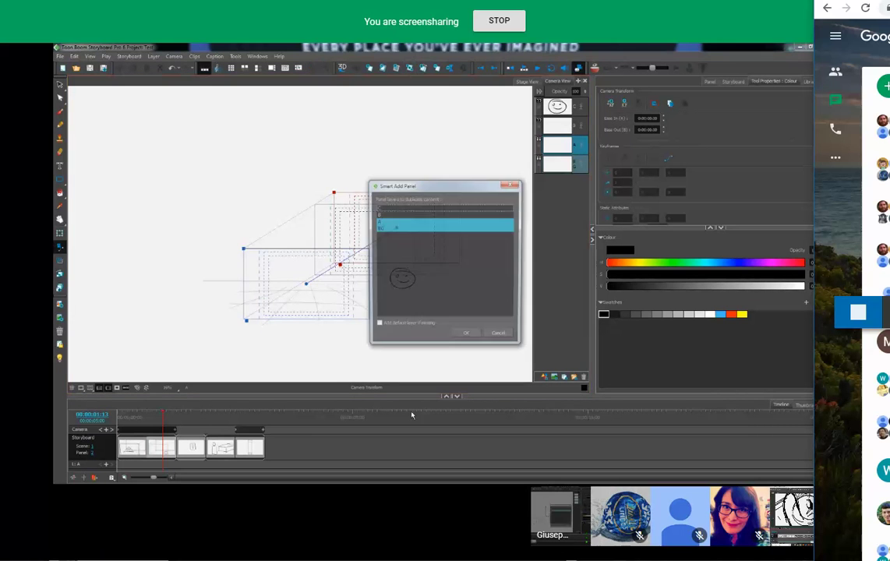
pyautogui.click(466, 333)
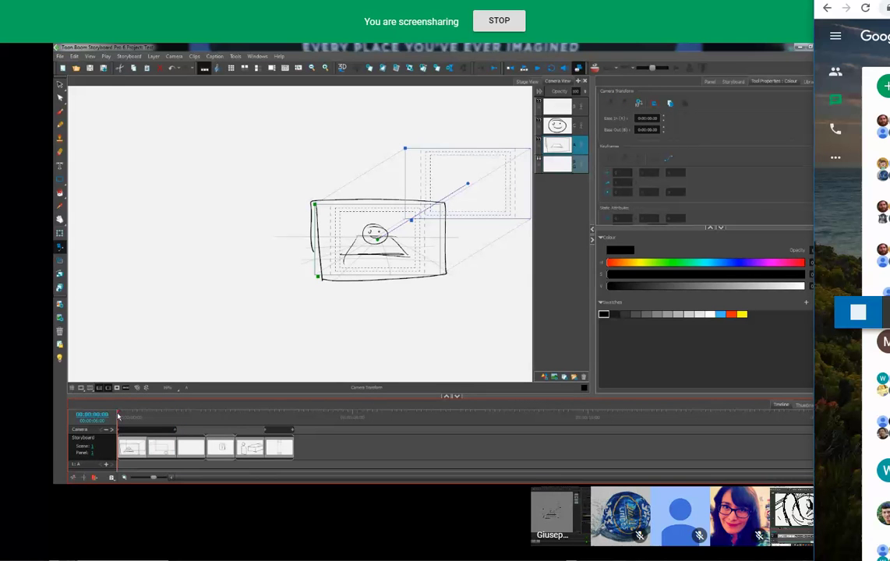
# Step: Extend the camera move across the new third panel with middle and end keyframes, shifting their camera frames into a curved path
pyautogui.moveTo(117, 417); pyautogui.dragTo(187, 425)
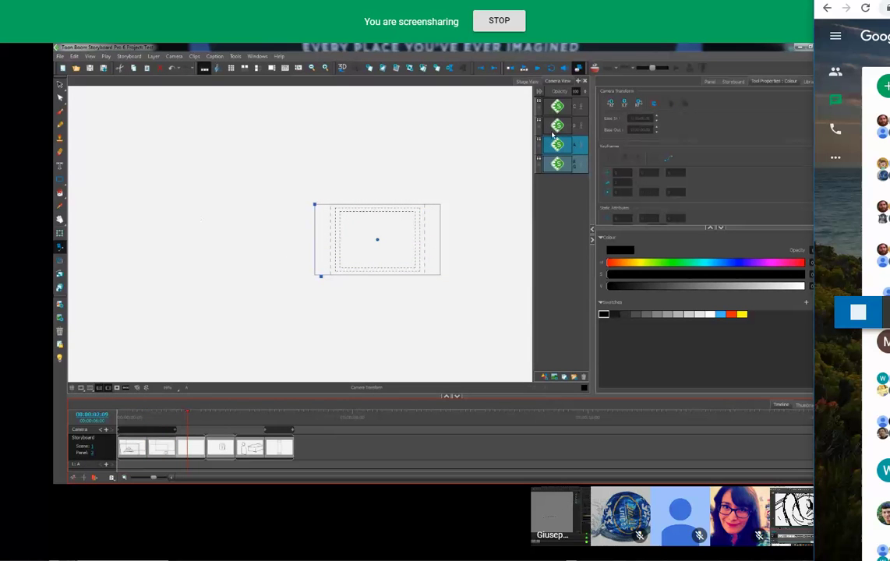
pyautogui.click(427, 214)
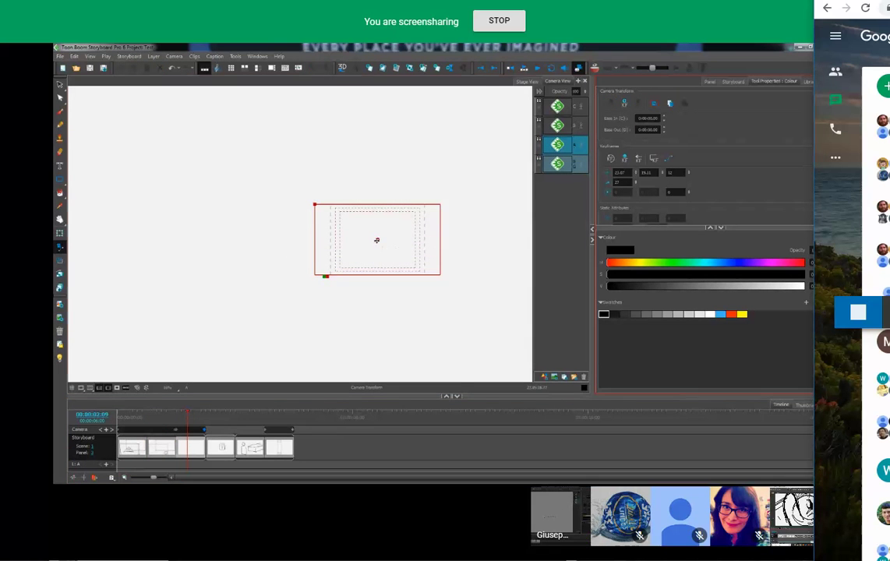
pyautogui.moveTo(377, 240); pyautogui.dragTo(359, 113)
pyautogui.moveTo(378, 229); pyautogui.dragTo(530, 159)
pyautogui.moveTo(188, 417)
pyautogui.mouseDown()
pyautogui.moveTo(142, 418)
pyautogui.moveTo(184, 433)
pyautogui.moveTo(136, 432)
pyautogui.moveTo(175, 432)
pyautogui.moveTo(176, 440)
pyautogui.mouseUp()
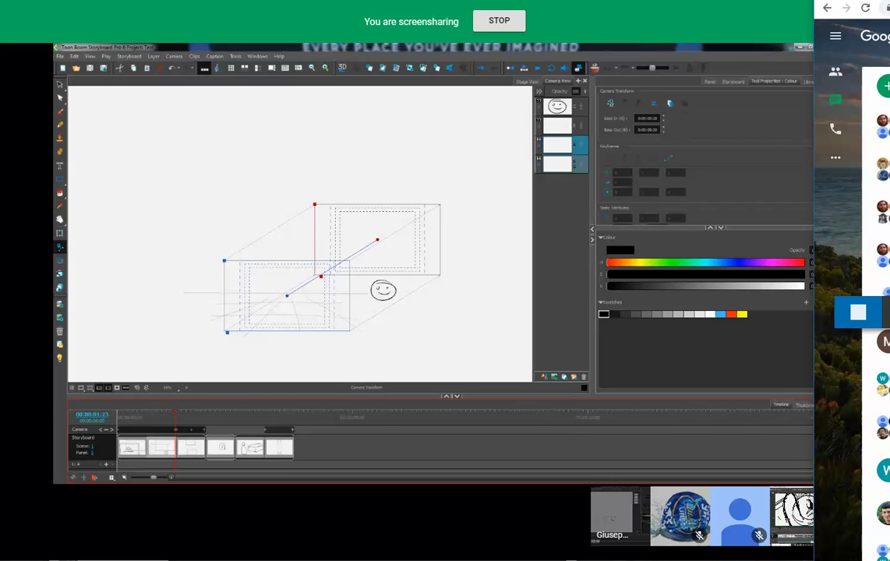
# Step: Shift the camera keyframe near the end of the second panel several frames earlier, and scrub the move into the third panel
pyautogui.click(118, 431)
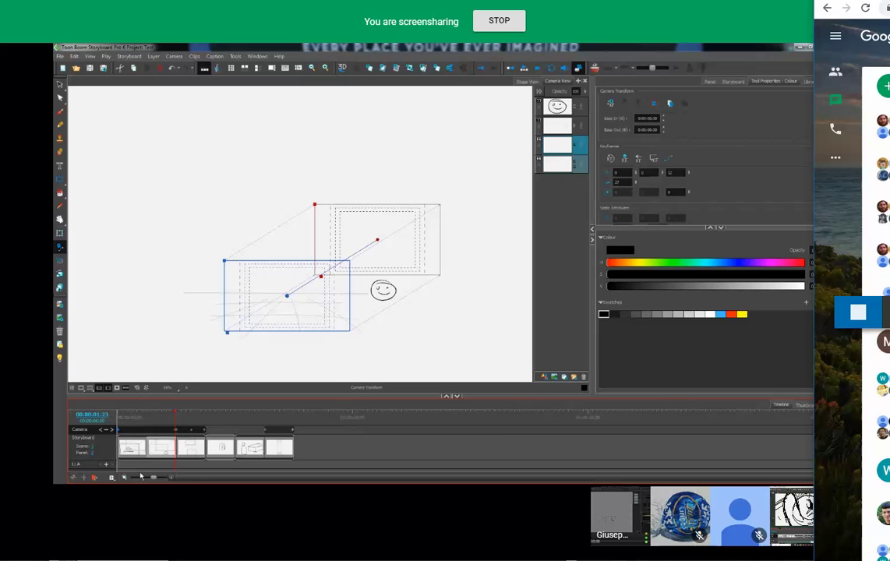
pyautogui.moveTo(153, 477); pyautogui.dragTo(162, 480)
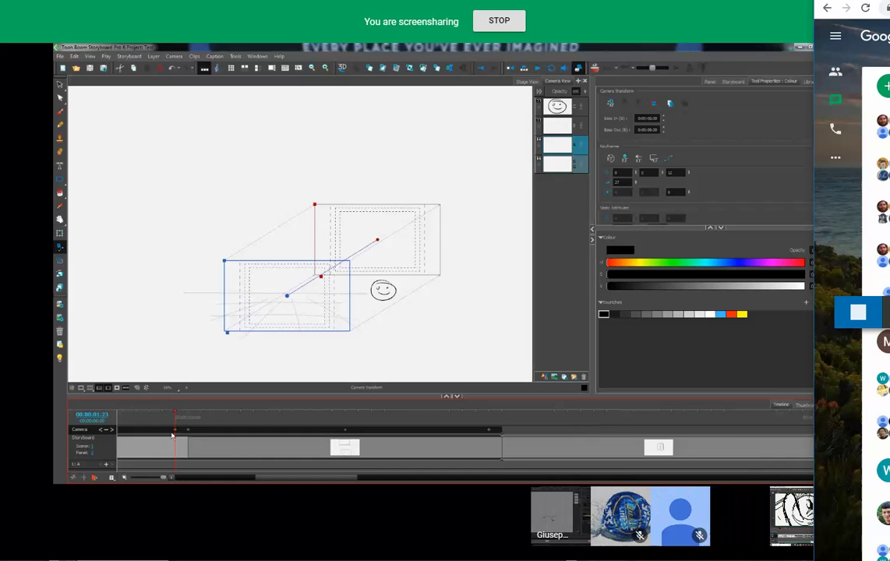
pyautogui.press(',')
pyautogui.press(',')
pyautogui.press(',')
pyautogui.press(',')
pyautogui.press(',')
pyautogui.press(',')
pyautogui.press(',')
pyautogui.press(',')
pyautogui.click(218, 431)
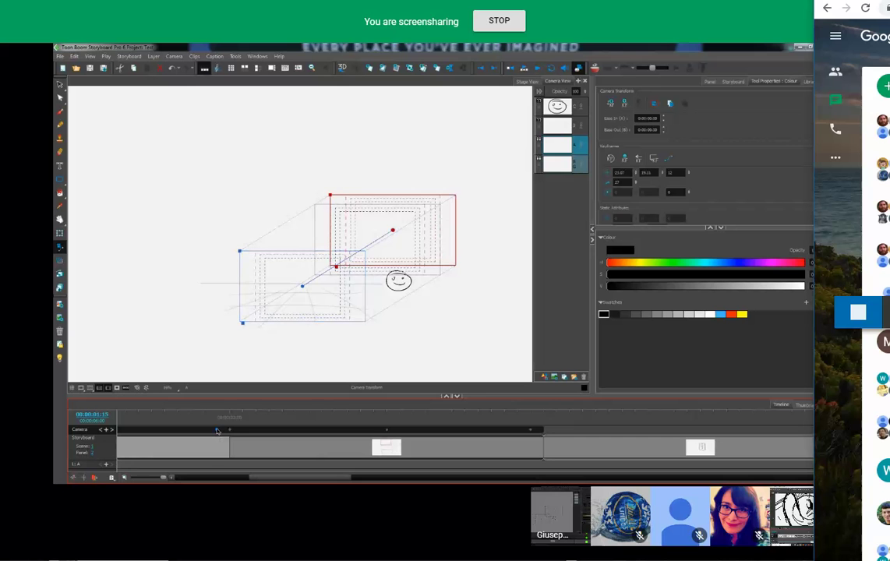
pyautogui.click(302, 285)
pyautogui.click(393, 232)
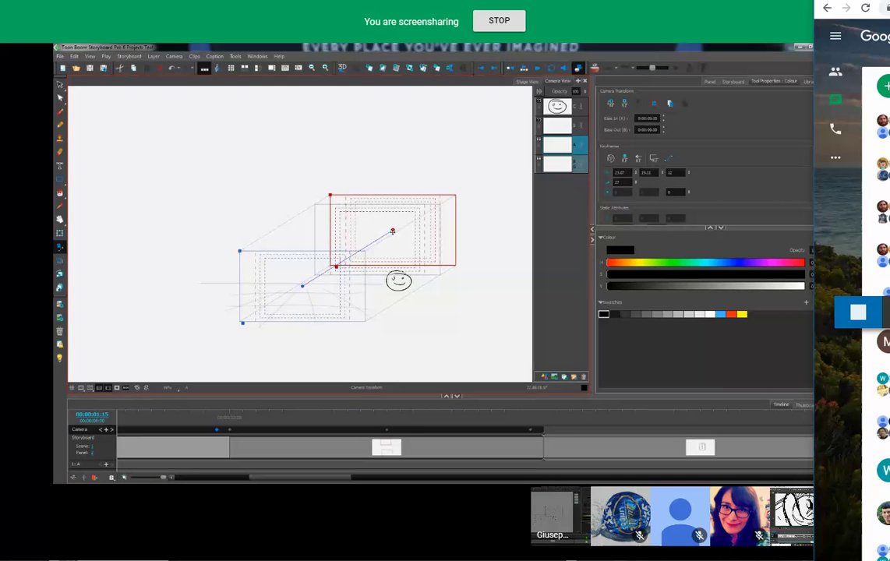
pyautogui.moveTo(218, 431); pyautogui.dragTo(166, 431)
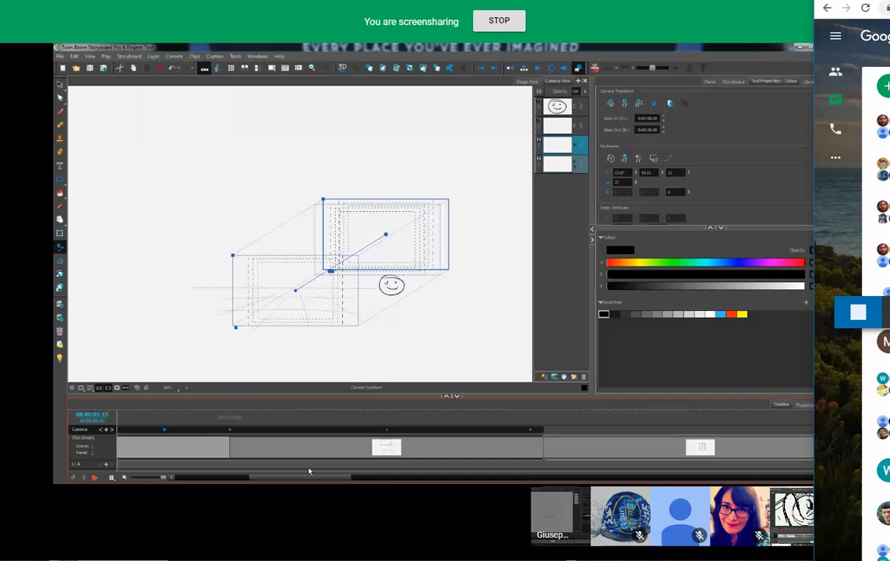
pyautogui.moveTo(292, 477); pyautogui.dragTo(225, 467)
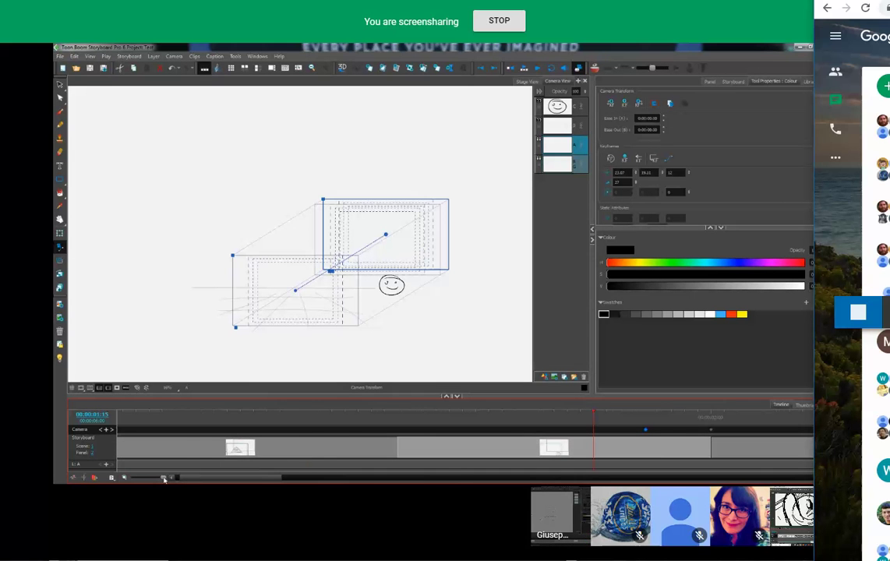
pyautogui.moveTo(163, 477); pyautogui.dragTo(155, 479)
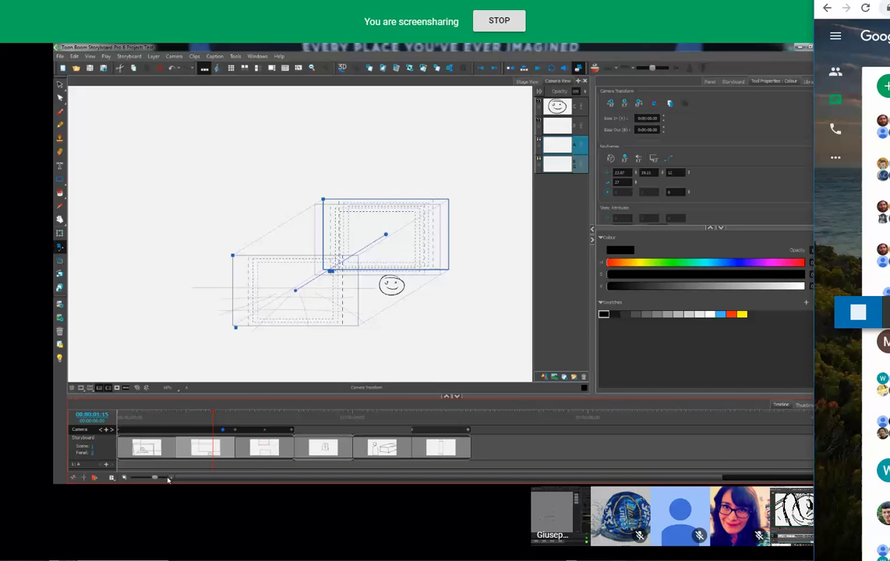
pyautogui.moveTo(210, 418)
pyautogui.mouseDown()
pyautogui.moveTo(264, 427)
pyautogui.moveTo(166, 426)
pyautogui.moveTo(259, 427)
pyautogui.mouseUp()
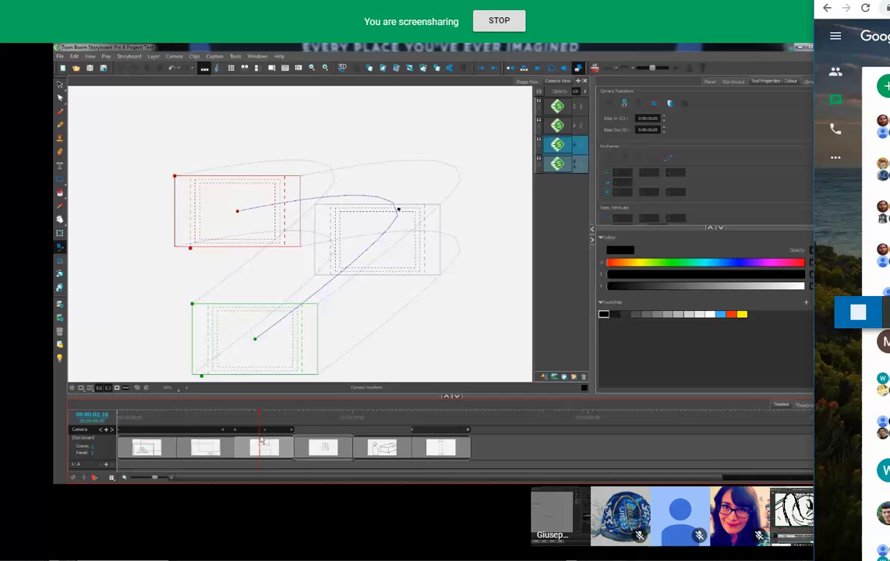
# Step: Move the upright-rectangle scene to the end of the storyboard, and return the playhead to the box-and-figure panel
pyautogui.click(328, 456)
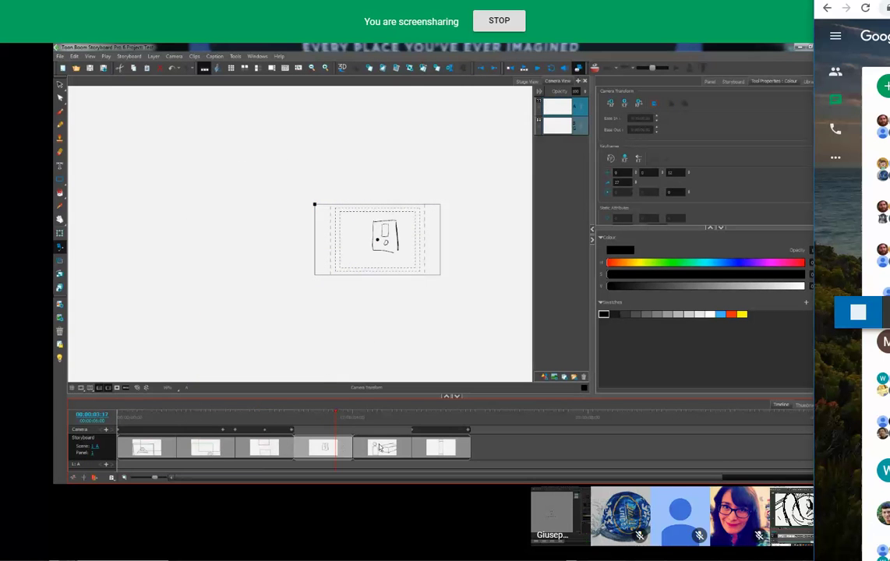
pyautogui.click(379, 447)
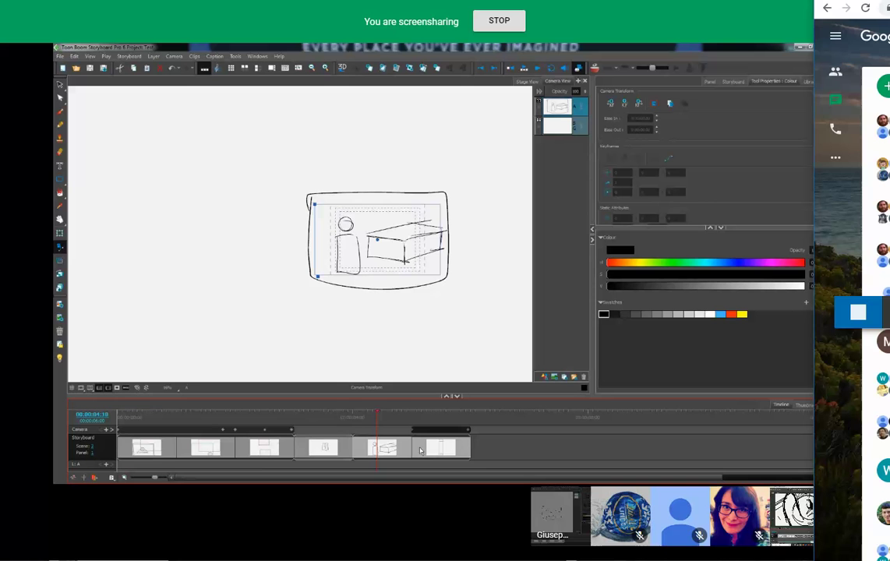
pyautogui.moveTo(335, 442); pyautogui.dragTo(473, 447)
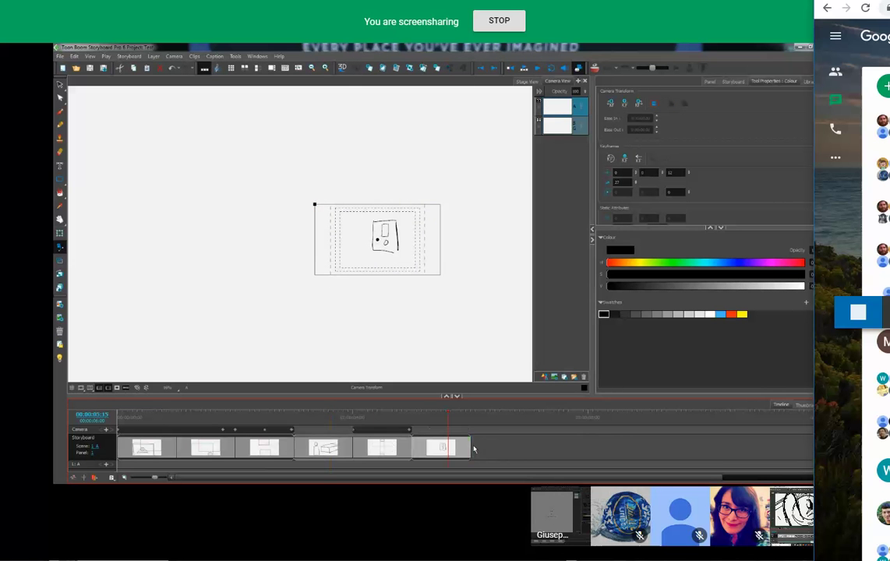
pyautogui.moveTo(216, 423)
pyautogui.mouseDown()
pyautogui.moveTo(164, 422)
pyautogui.moveTo(392, 450)
pyautogui.mouseUp()
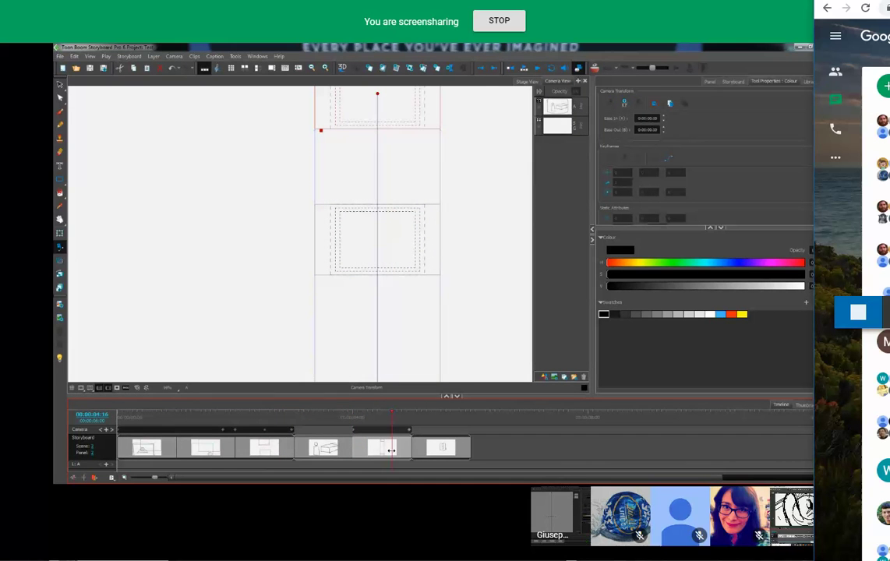
pyautogui.moveTo(392, 451); pyautogui.dragTo(342, 452)
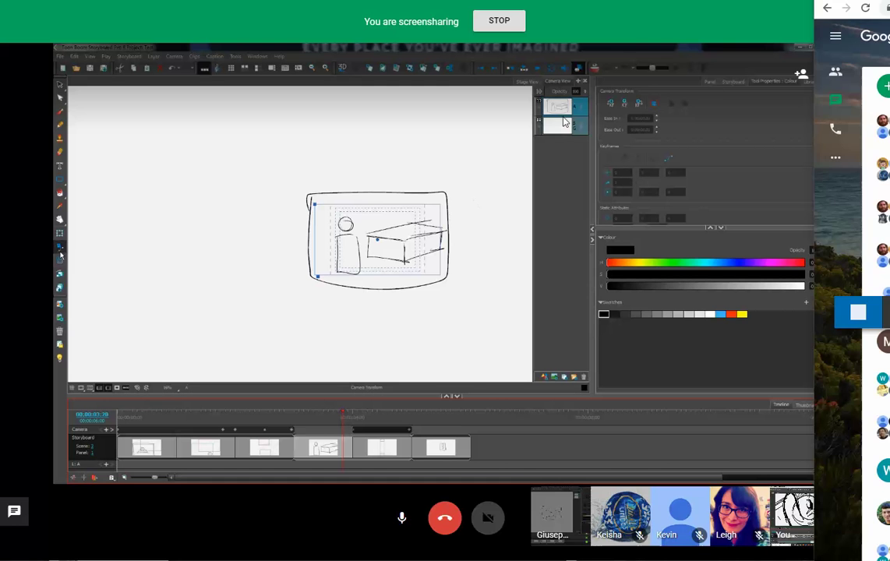
# Step: Switch to the video call window and show it in fullscreen
pyautogui.click(739, 33)
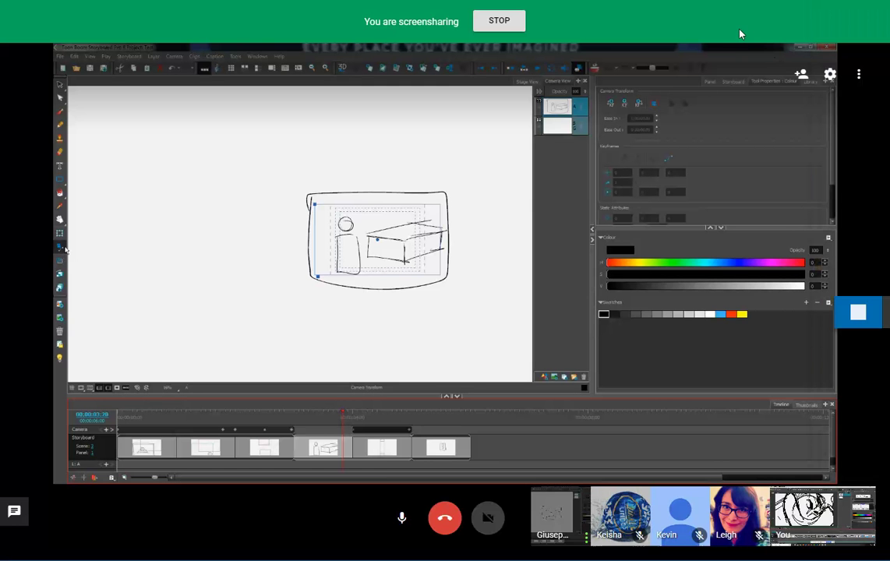
pyautogui.click(855, 74)
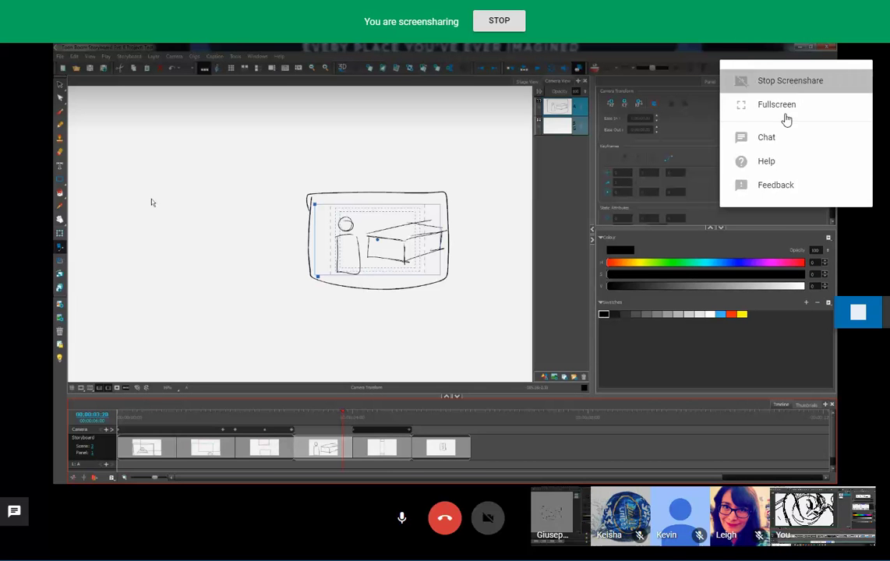
pyautogui.click(785, 116)
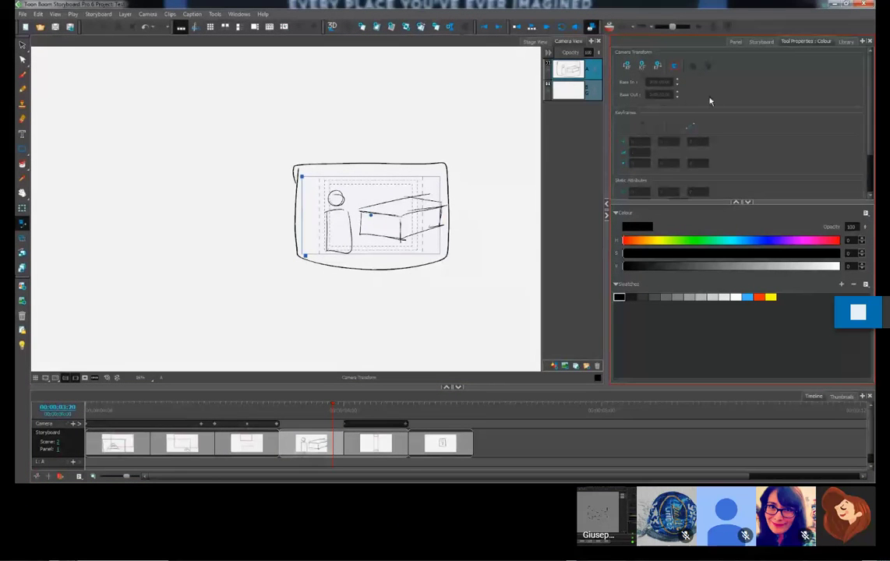
# Step: Add a camera keyframe at the start of the box-and-figure panel, plus keyframes on the last panel's first and last frames
pyautogui.click(628, 68)
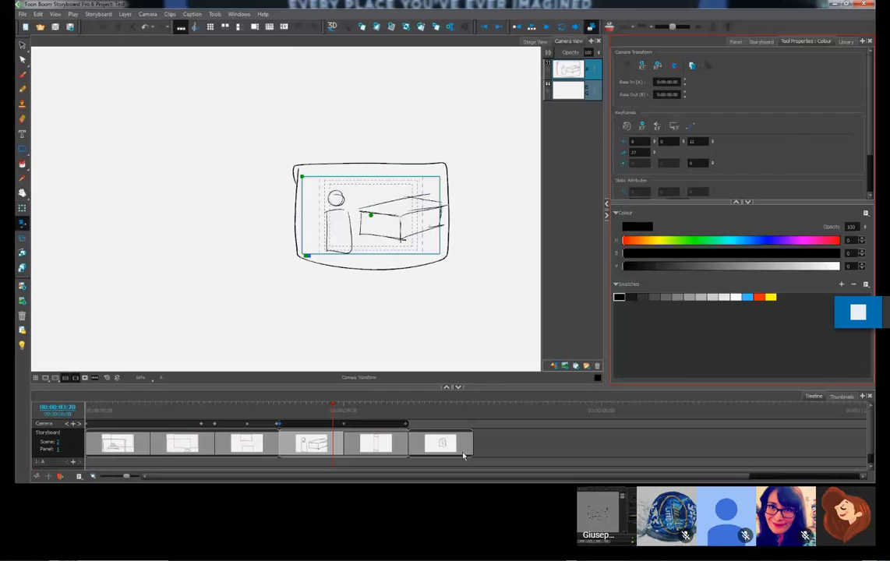
pyautogui.click(445, 452)
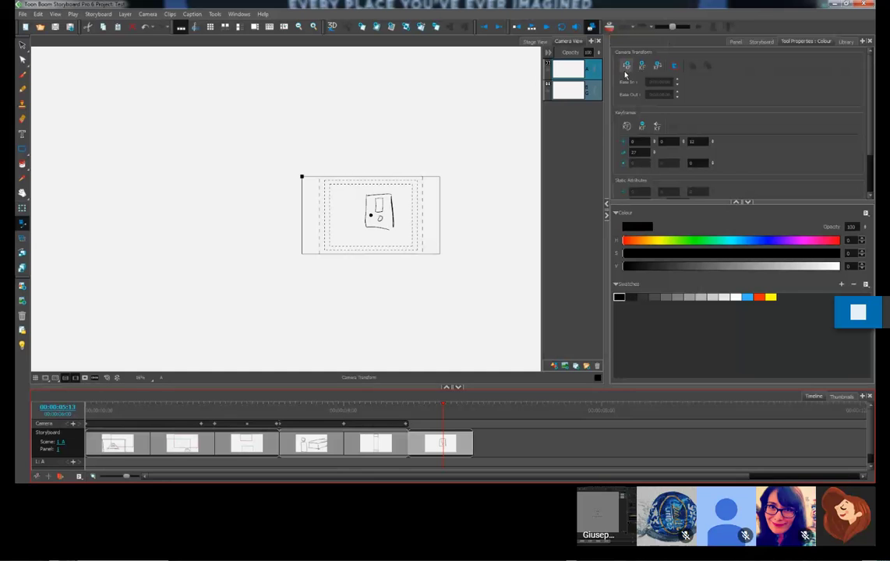
pyautogui.moveTo(124, 477); pyautogui.dragTo(136, 477)
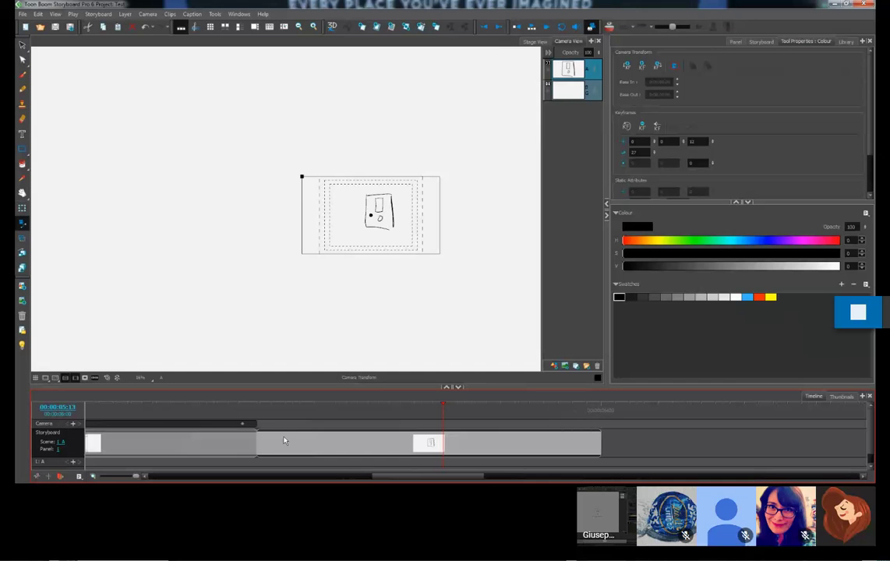
pyautogui.click(627, 68)
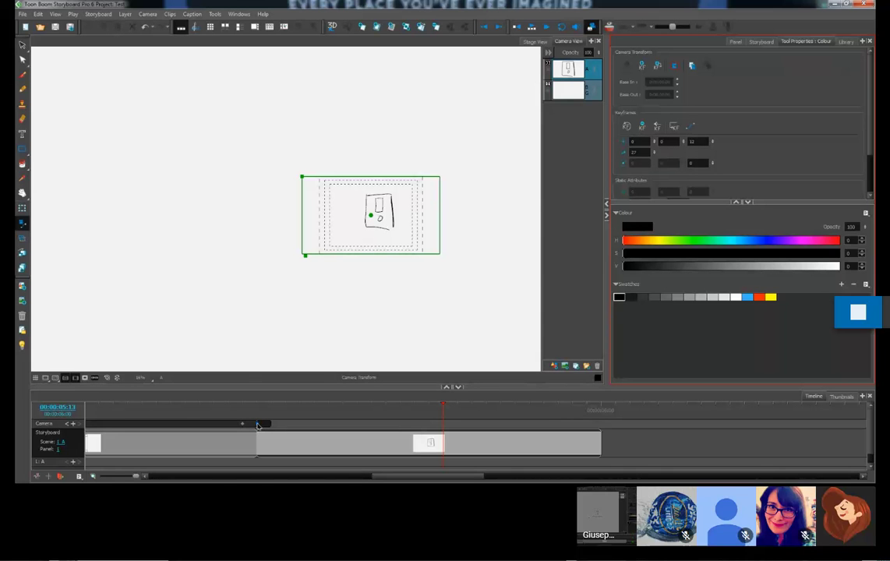
pyautogui.click(656, 67)
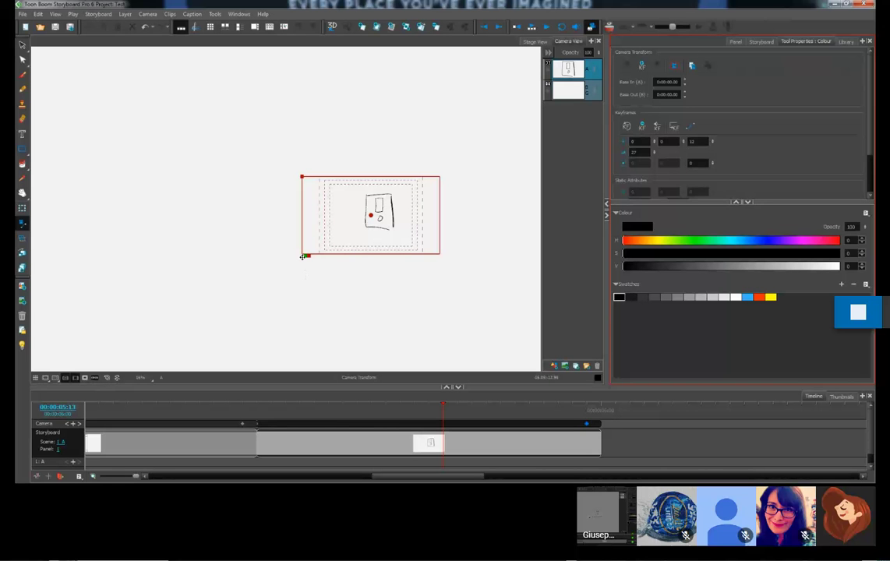
# Step: Create a diagonal camera move on the last panel, with the start frame up and left and the resized end frame down and right
pyautogui.click(353, 231)
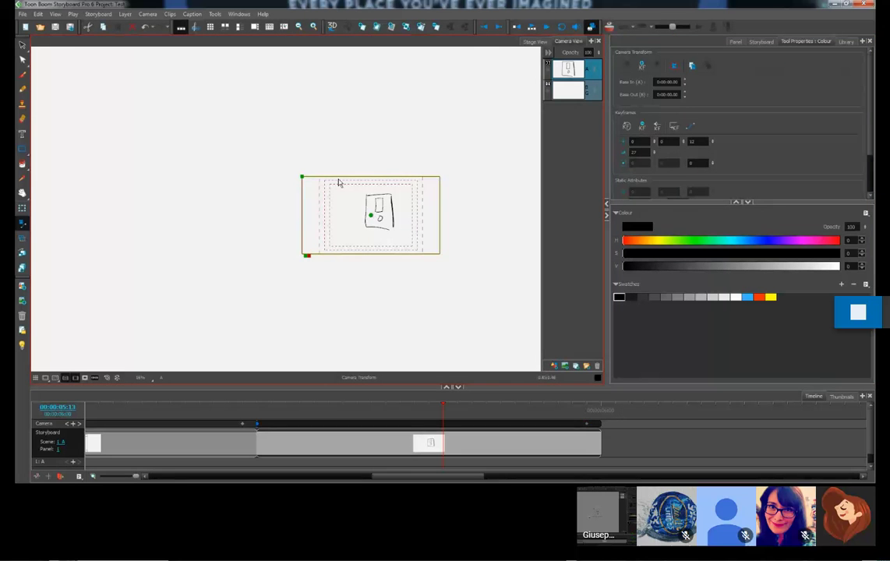
pyautogui.moveTo(337, 180); pyautogui.dragTo(312, 140)
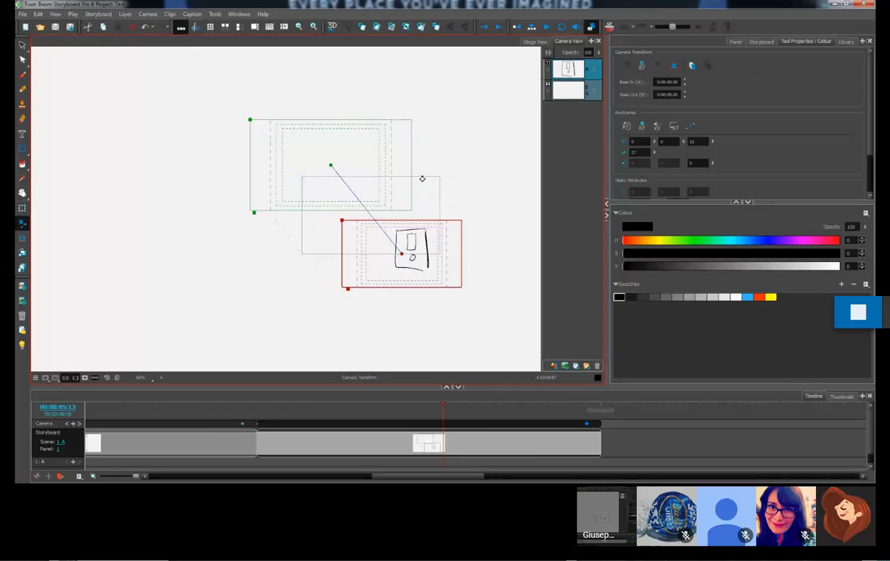
pyautogui.moveTo(423, 179); pyautogui.dragTo(382, 255)
pyautogui.click(491, 182)
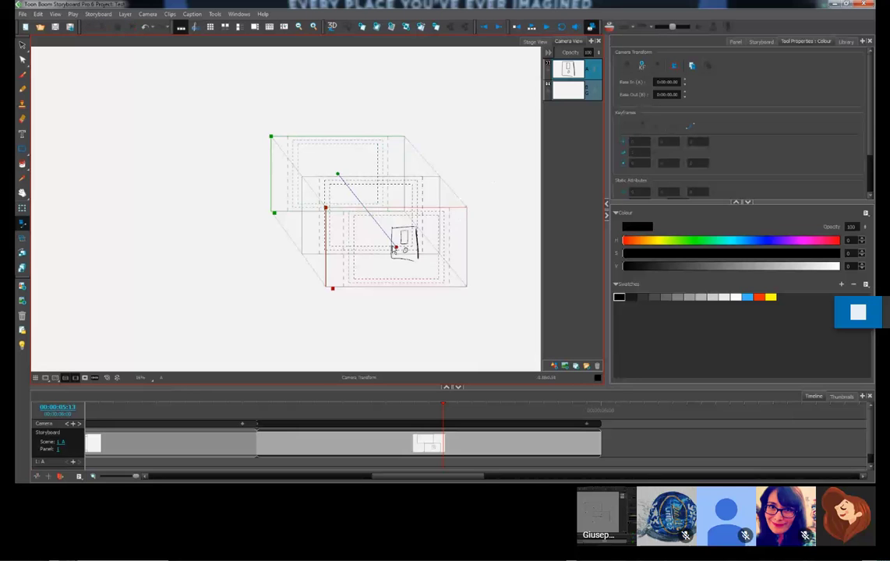
# Step: Reposition the last panel's start and end camera frames from its first frame, and scrub through the panel to preview the move
pyautogui.click(257, 425)
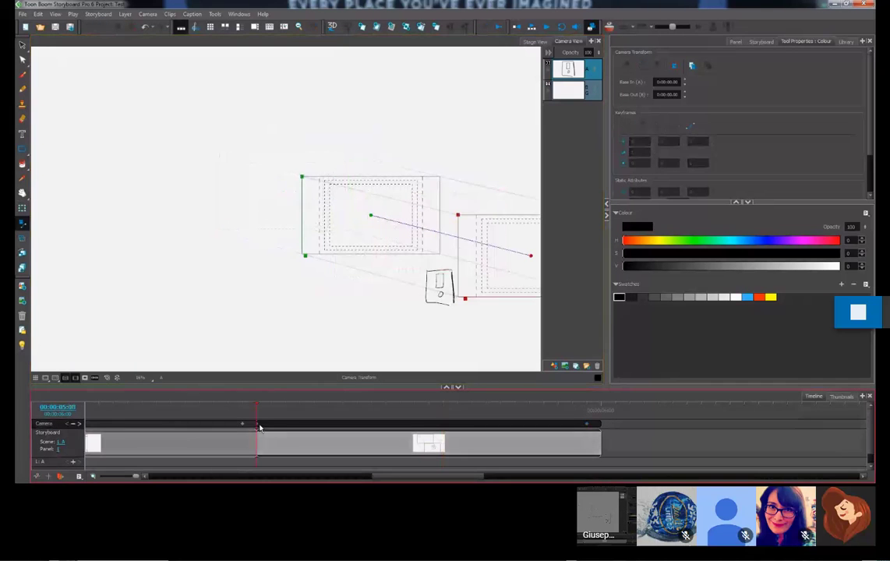
pyautogui.moveTo(371, 216); pyautogui.dragTo(364, 231)
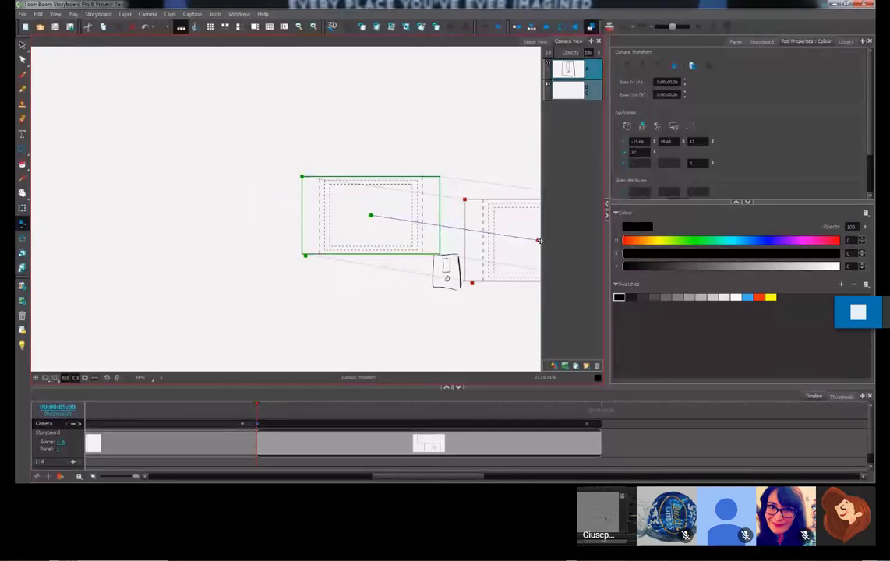
pyautogui.moveTo(537, 240); pyautogui.dragTo(524, 238)
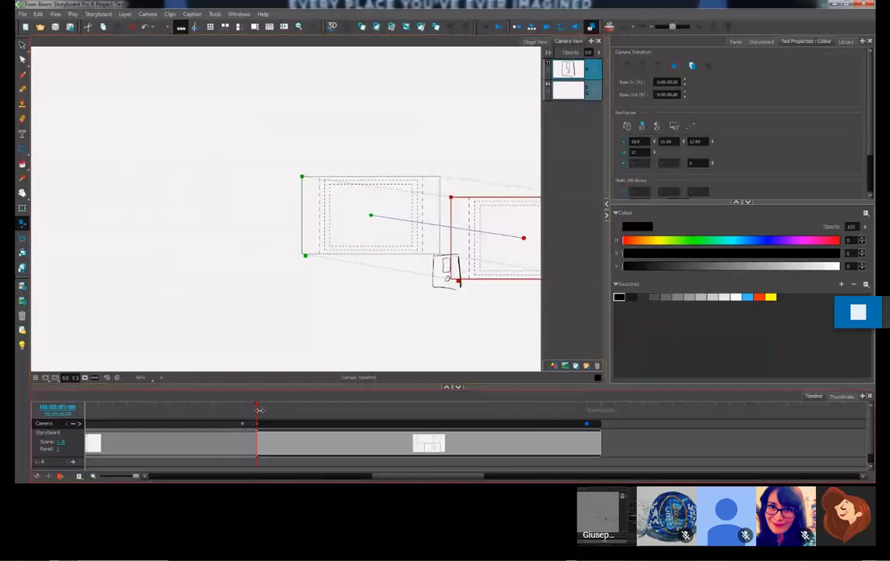
pyautogui.moveTo(263, 411); pyautogui.dragTo(458, 411)
pyautogui.moveTo(475, 444); pyautogui.dragTo(262, 441)
pyautogui.moveTo(438, 271); pyautogui.dragTo(299, 271)
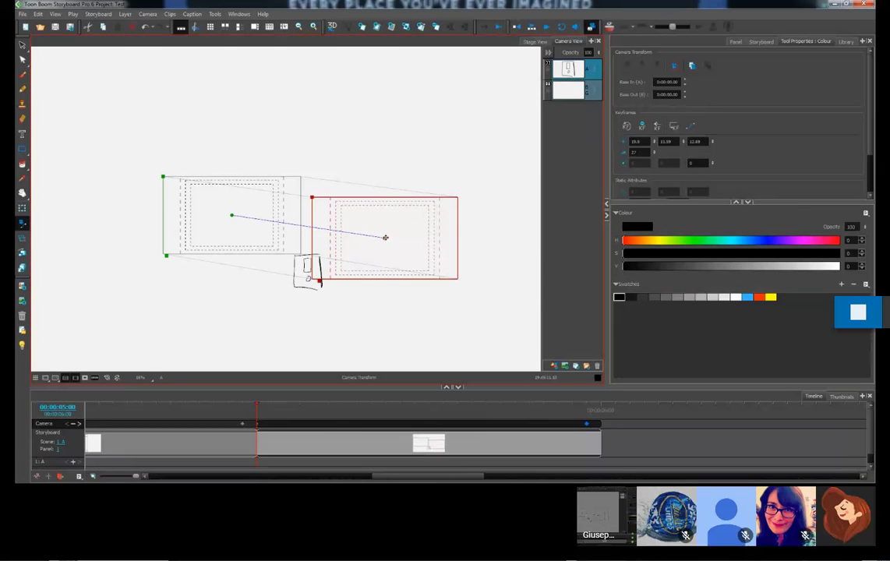
# Step: Move the last panel's end camera frame farther right and centre its start frame on the box-and-figure drawing
pyautogui.moveTo(385, 237); pyautogui.dragTo(474, 246)
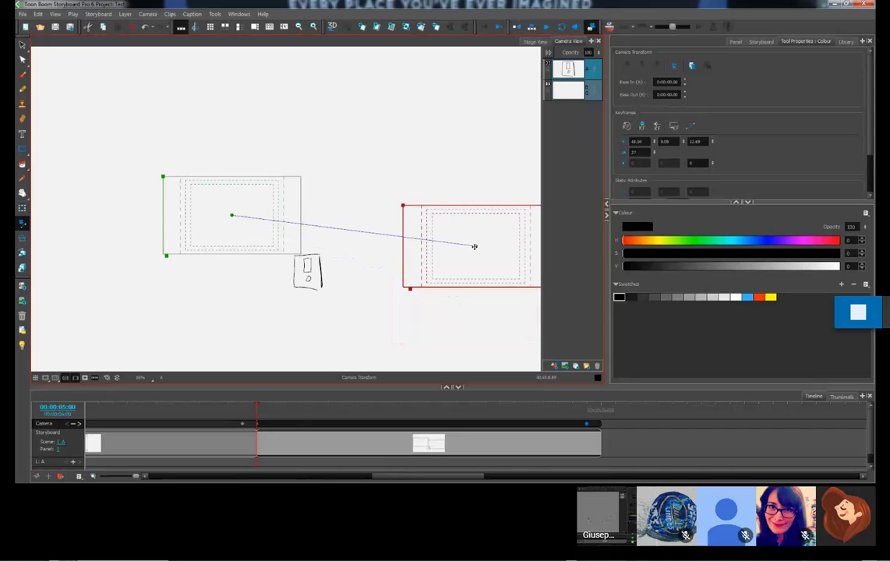
pyautogui.moveTo(231, 216); pyautogui.dragTo(308, 267)
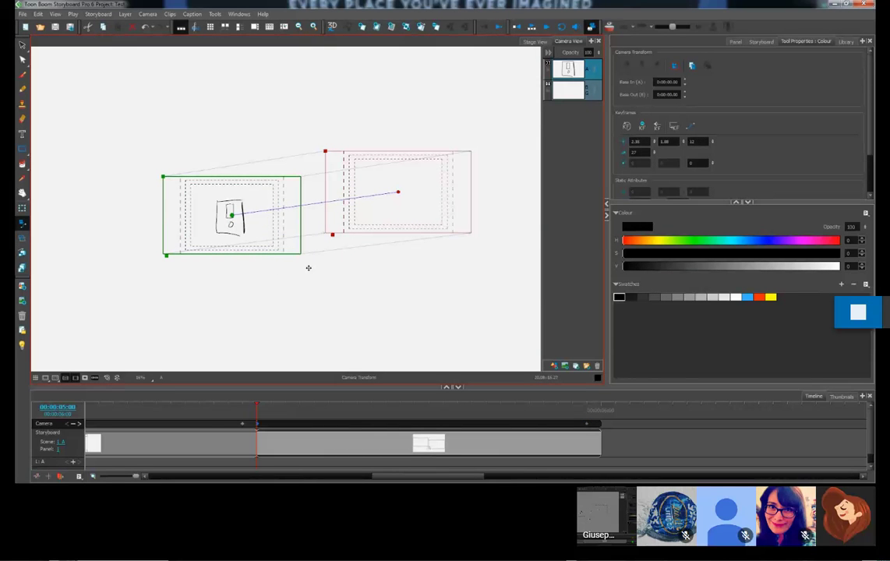
# Step: Sketch a question mark with the Brush inside the camera frame at the last panel's final keyframe
pyautogui.click(22, 75)
pyautogui.click(459, 411)
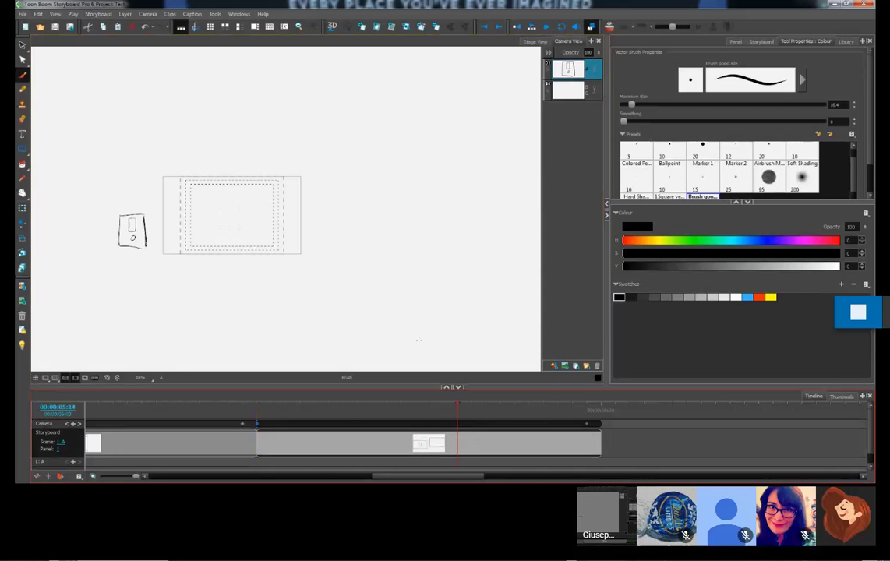
pyautogui.click(562, 443)
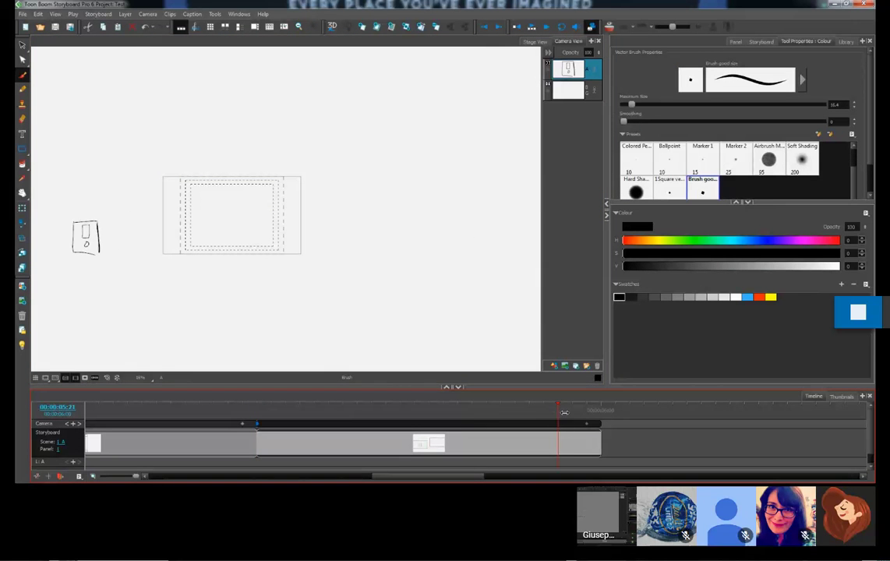
pyautogui.moveTo(561, 412); pyautogui.dragTo(586, 413)
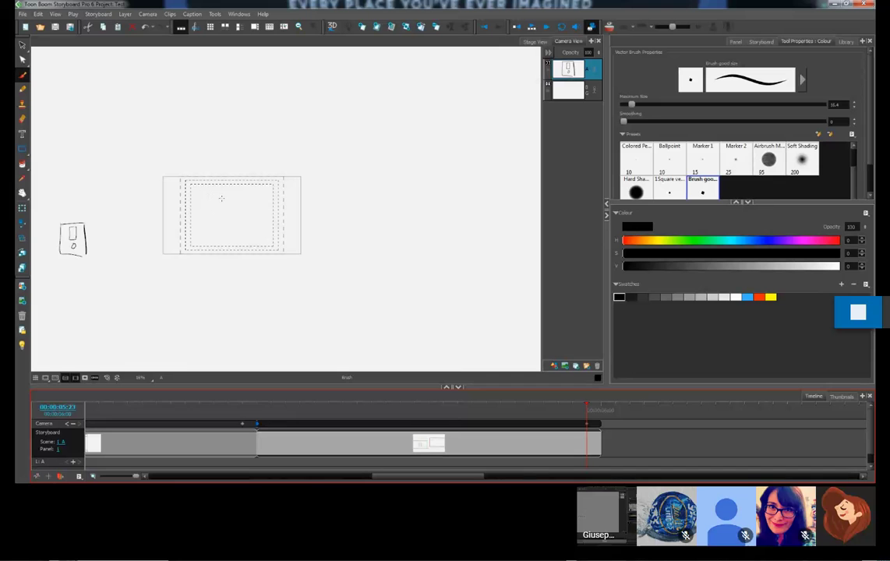
pyautogui.moveTo(221, 199); pyautogui.dragTo(232, 227)
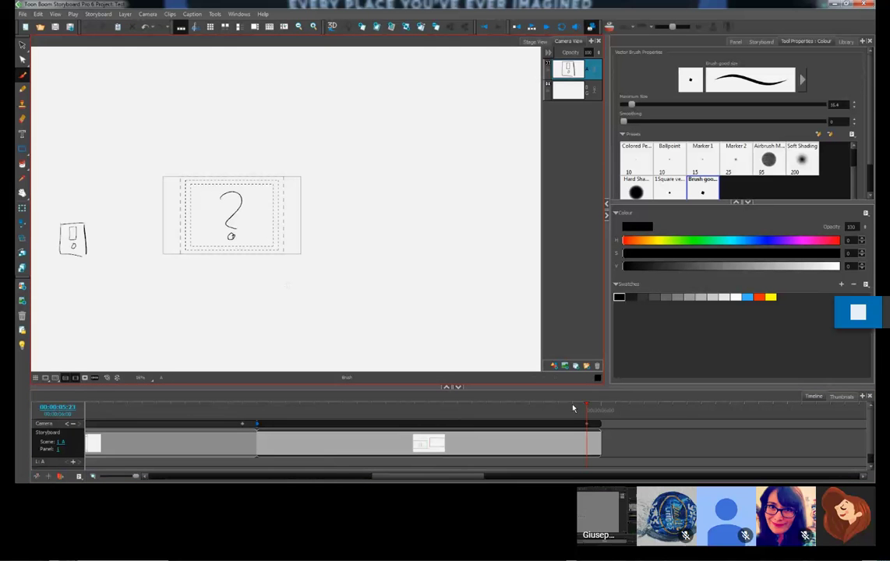
# Step: Scrub back through the last panel to preview the camera move between the question mark and the box drawing
pyautogui.moveTo(585, 409)
pyautogui.mouseDown()
pyautogui.moveTo(271, 409)
pyautogui.moveTo(461, 435)
pyautogui.moveTo(615, 433)
pyautogui.moveTo(307, 422)
pyautogui.moveTo(577, 425)
pyautogui.moveTo(319, 425)
pyautogui.moveTo(485, 434)
pyautogui.mouseUp()
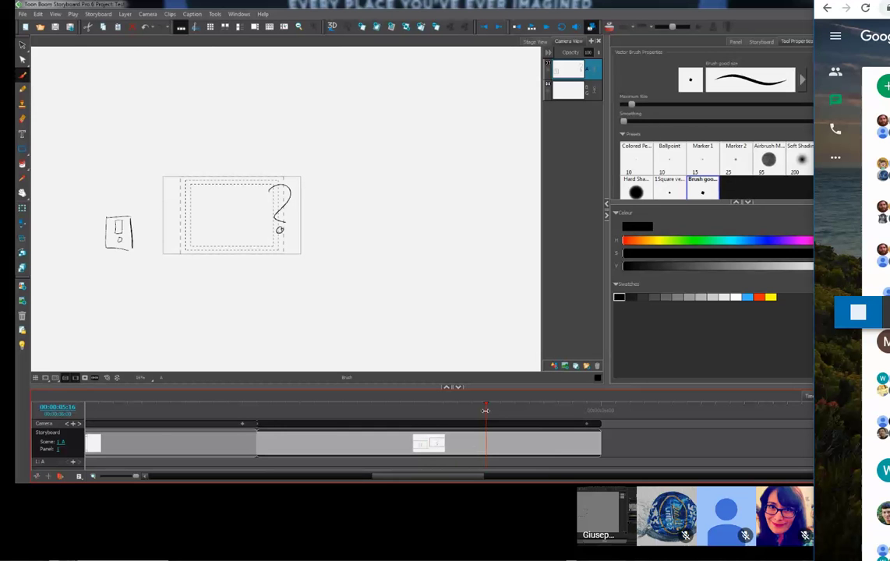
pyautogui.click(371, 410)
pyautogui.moveTo(391, 410); pyautogui.dragTo(300, 409)
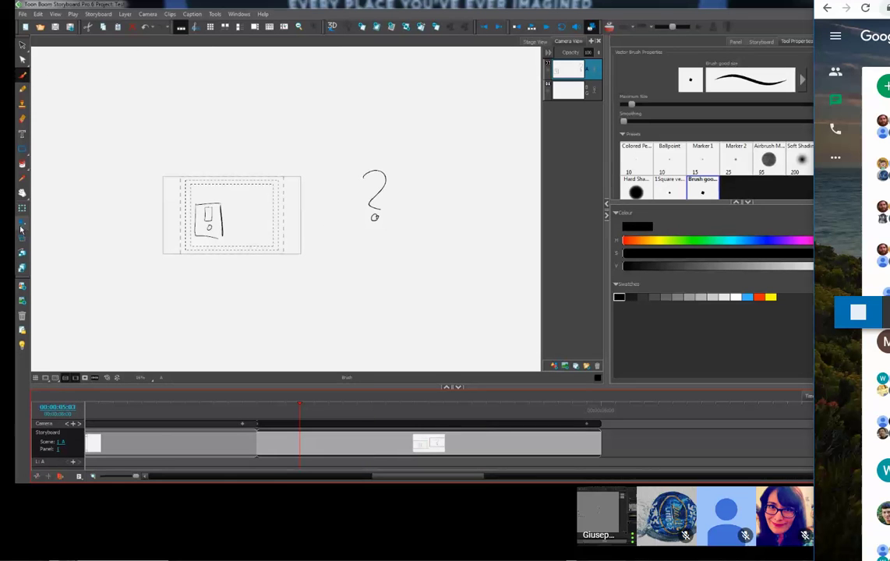
# Step: Resize the end camera frame around the question mark, first slightly smaller and finally much larger than the start frame
pyautogui.click(21, 226)
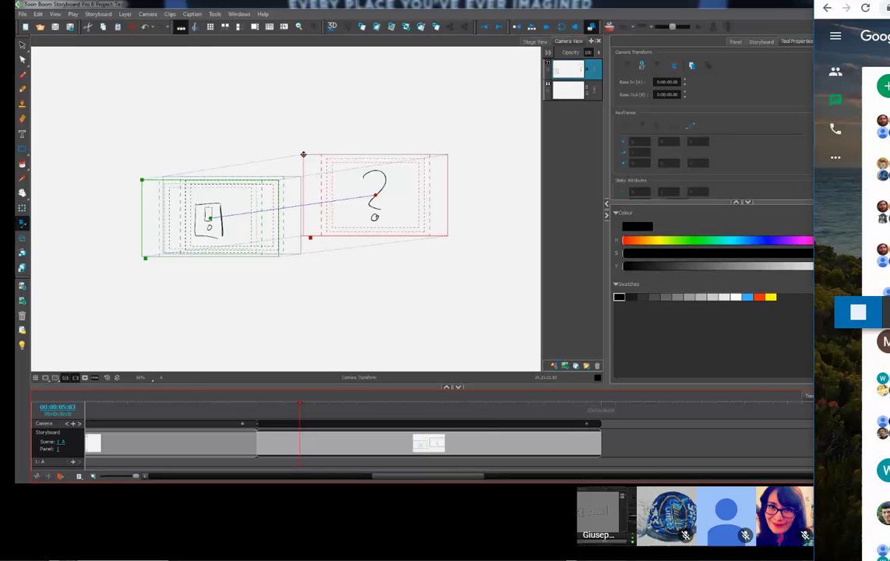
pyautogui.moveTo(303, 155)
pyautogui.mouseDown()
pyautogui.moveTo(235, 100)
pyautogui.moveTo(304, 171)
pyautogui.moveTo(323, 163)
pyautogui.moveTo(317, 162)
pyautogui.mouseUp()
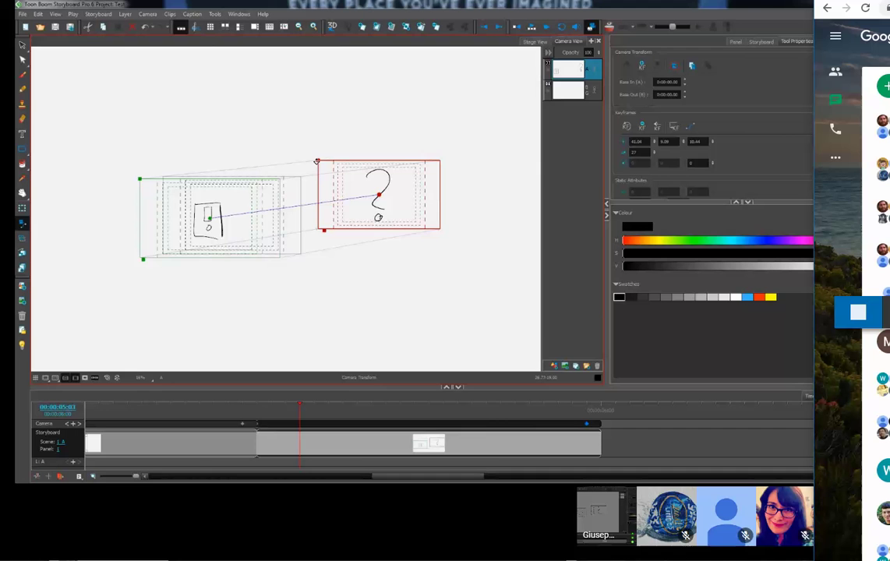
pyautogui.scroll(3, 316, 161)
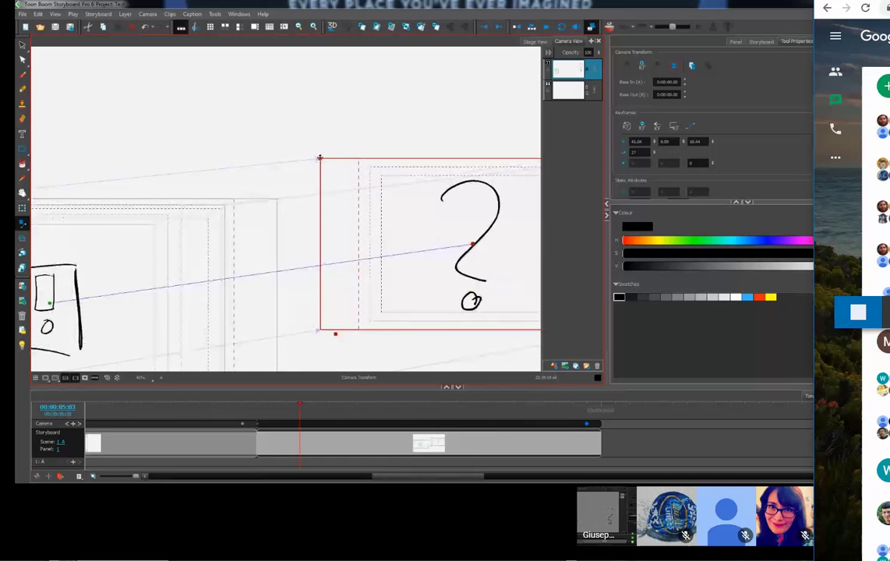
pyautogui.scroll(-3, 320, 157)
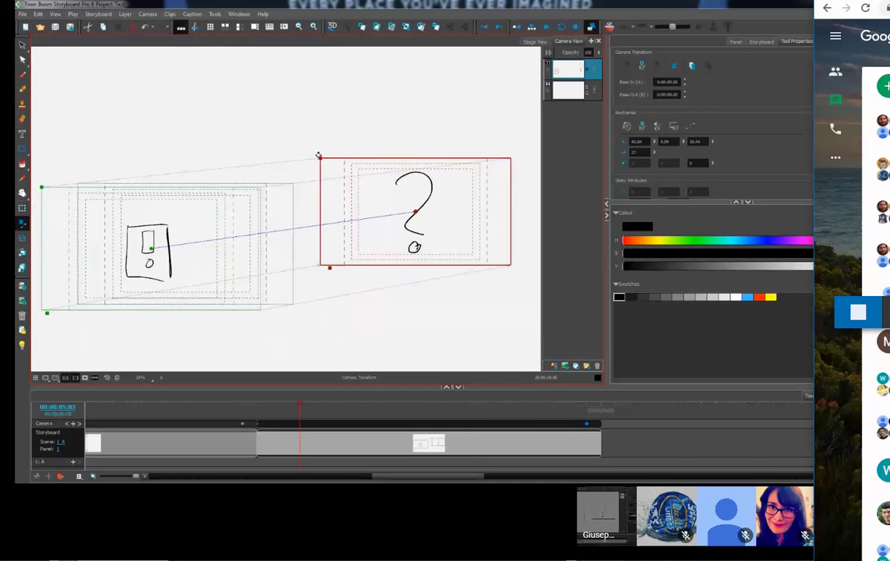
pyautogui.moveTo(319, 156); pyautogui.dragTo(208, 85)
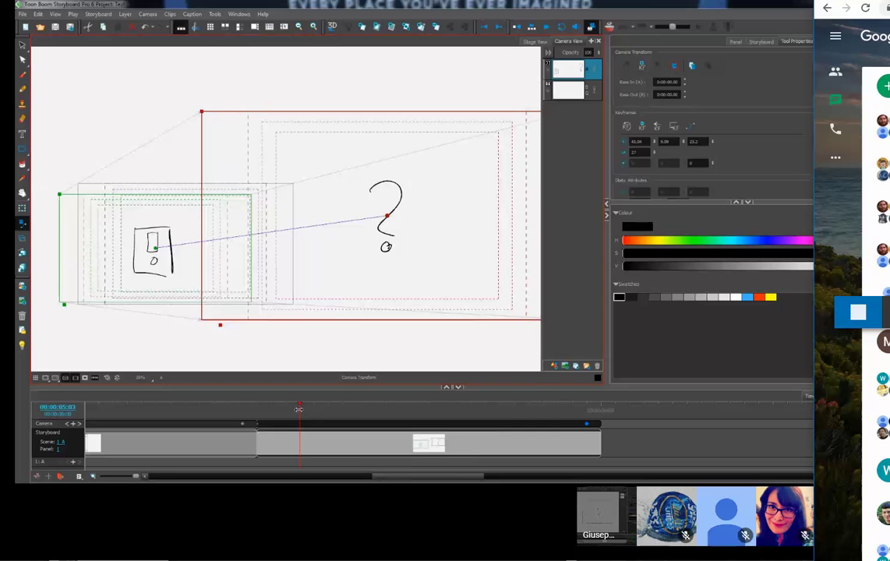
# Step: Turn on the camera mask and scrub the panel from its first to its last frame to preview the zoom-out
pyautogui.moveTo(299, 406); pyautogui.dragTo(262, 408)
pyautogui.click(85, 378)
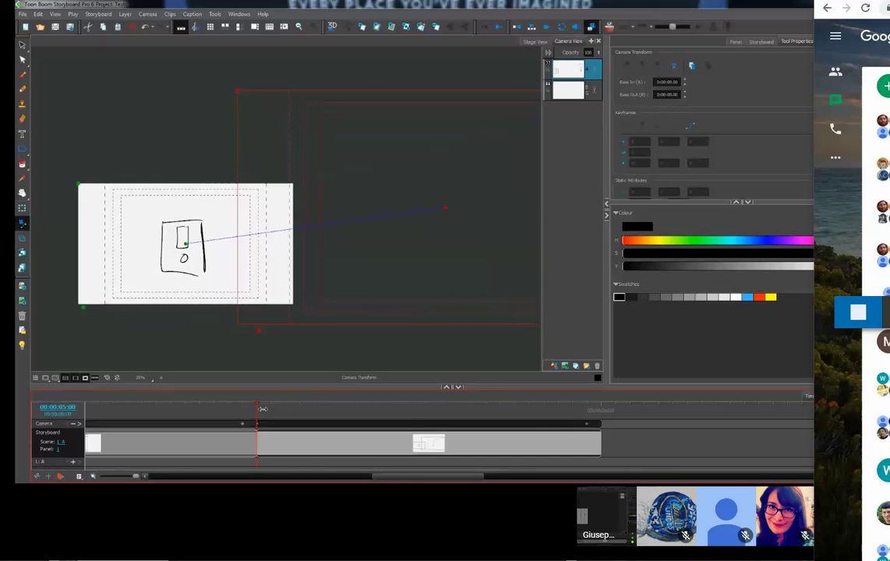
pyautogui.scroll(-3, 226, 302)
pyautogui.scroll(3, 312, 258)
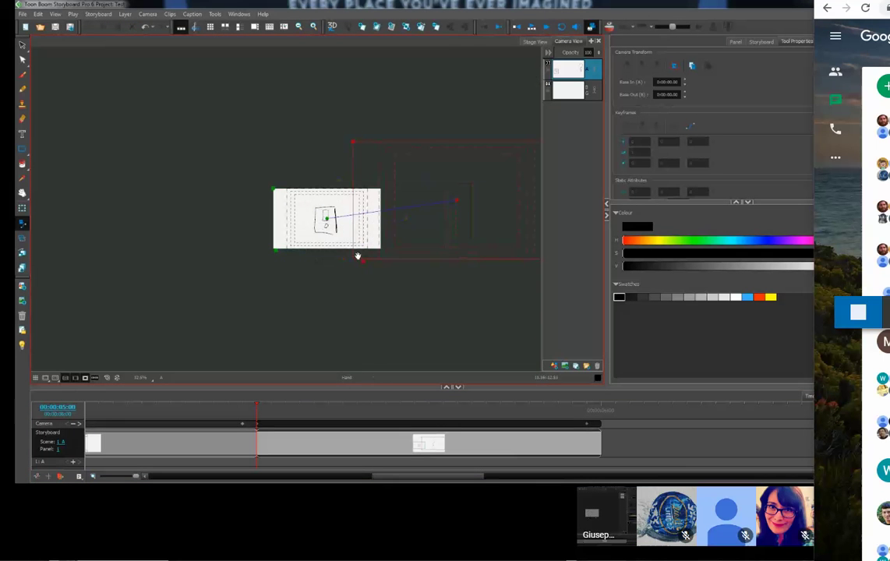
pyautogui.click(256, 407)
pyautogui.moveTo(257, 408); pyautogui.dragTo(587, 444)
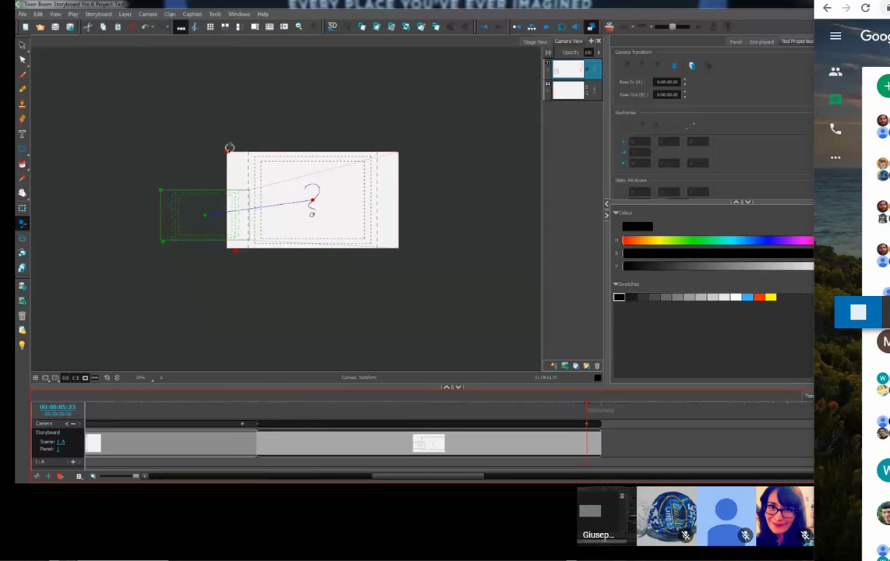
# Step: Shrink the end camera frame to a close-up of the question mark and scrub back a little to check the move
pyautogui.moveTo(228, 152); pyautogui.dragTo(302, 207)
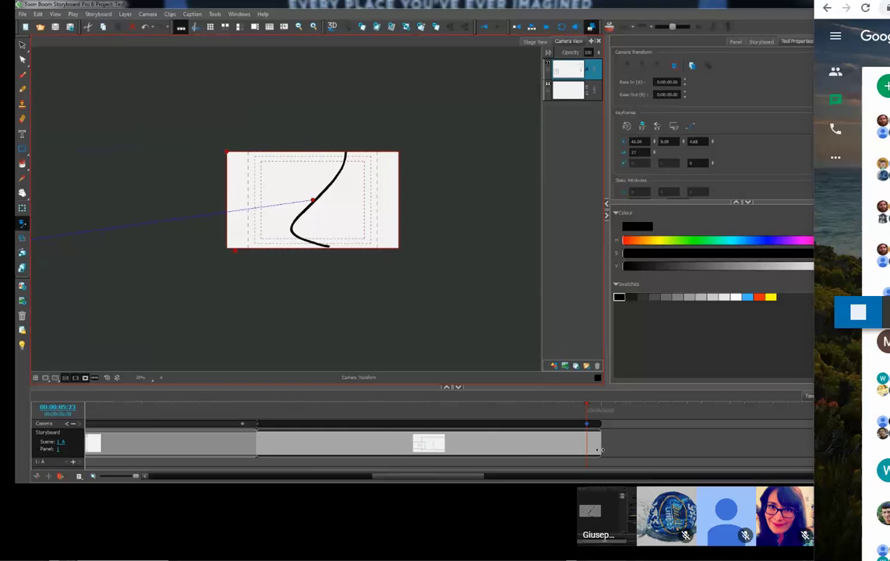
pyautogui.moveTo(581, 417)
pyautogui.mouseDown()
pyautogui.moveTo(258, 417)
pyautogui.moveTo(567, 424)
pyautogui.mouseUp()
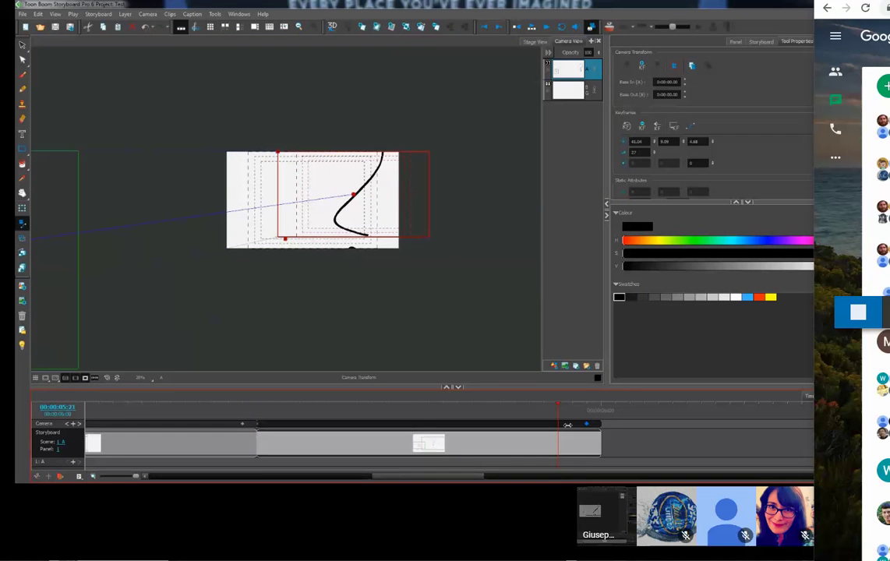
pyautogui.scroll(-4, 156, 222)
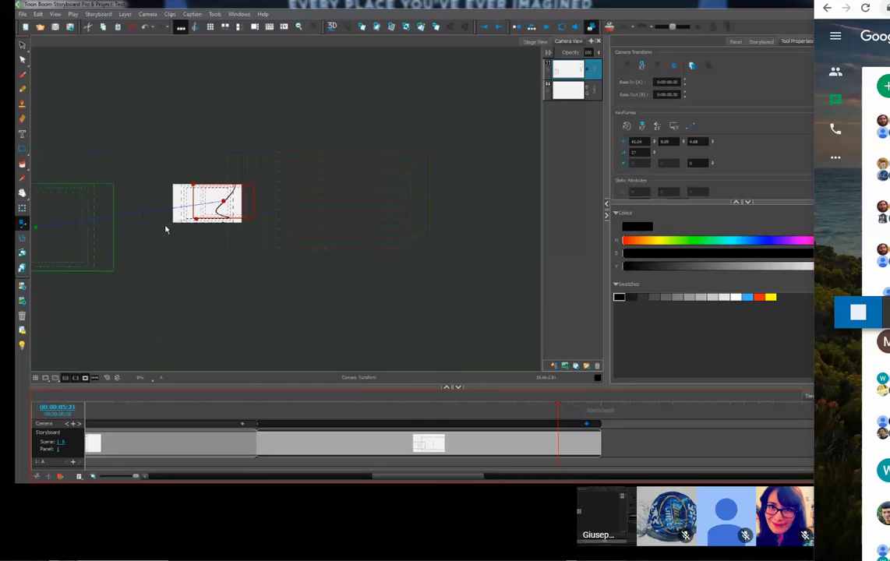
pyautogui.moveTo(184, 211); pyautogui.dragTo(278, 221)
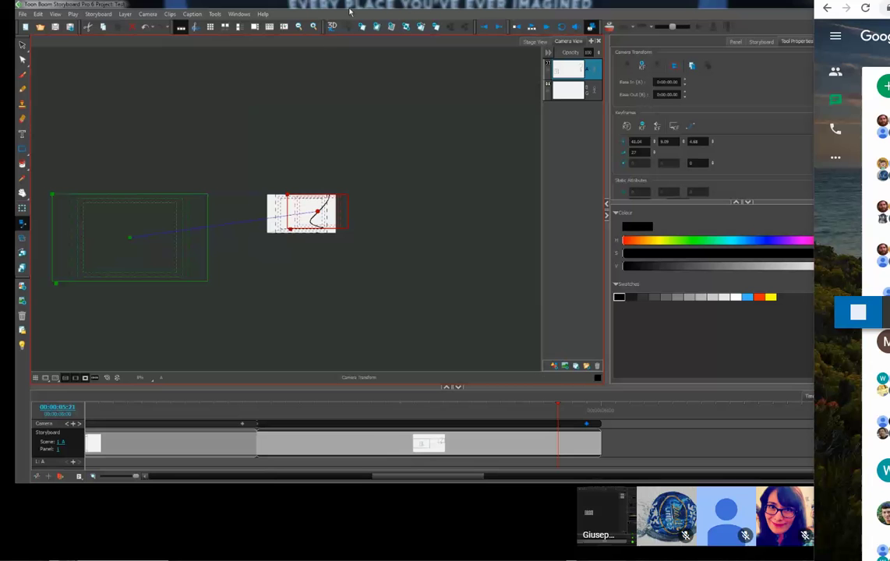
# Step: Add a new scene after the question-mark panel and sketch a round angry face near the centre of its frame
pyautogui.click(378, 27)
pyautogui.scroll(-2, 337, 227)
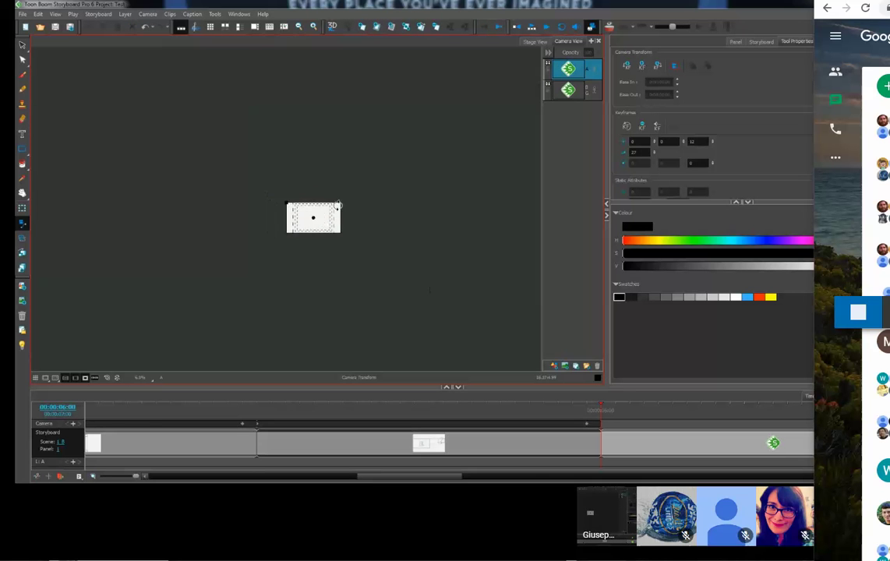
pyautogui.scroll(4, 274, 195)
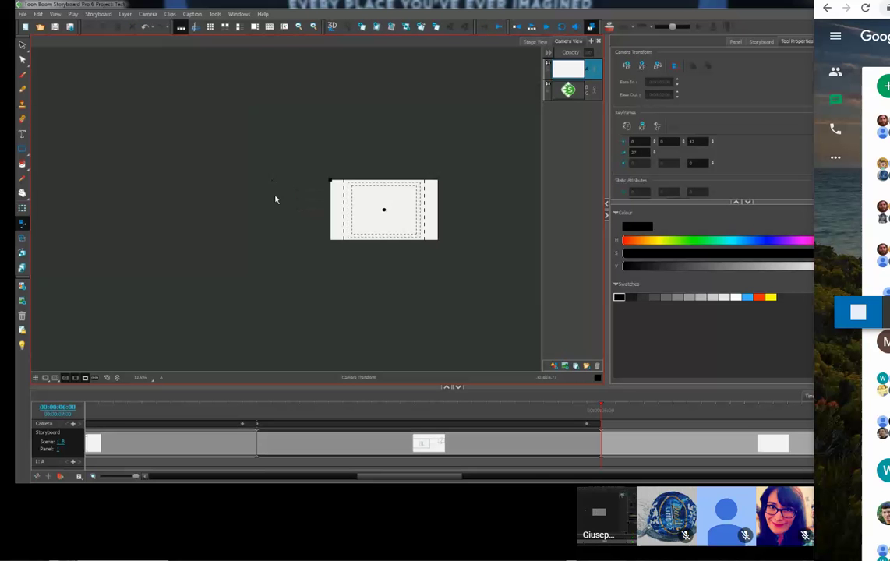
pyautogui.click(21, 75)
pyautogui.scroll(3, 395, 214)
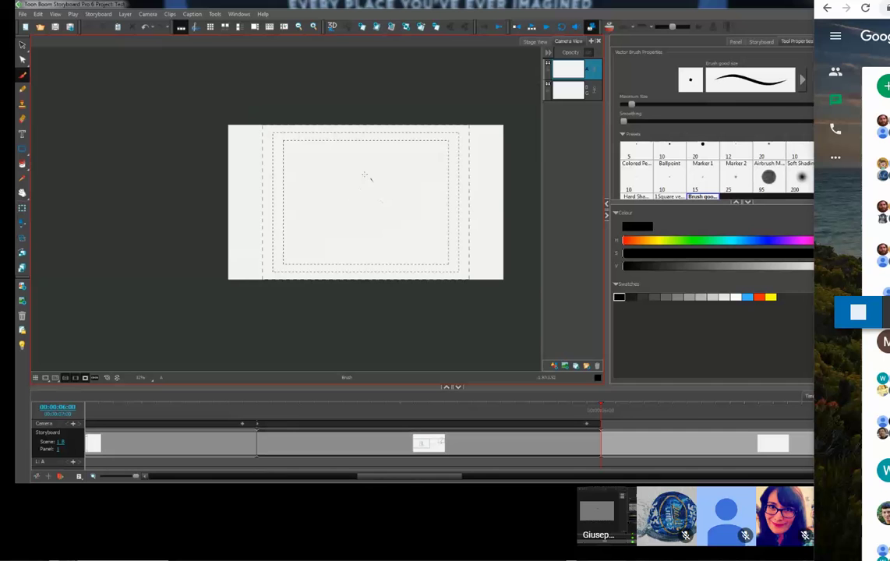
pyautogui.moveTo(364, 175)
pyautogui.mouseDown()
pyautogui.moveTo(356, 202)
pyautogui.moveTo(363, 177)
pyautogui.mouseUp()
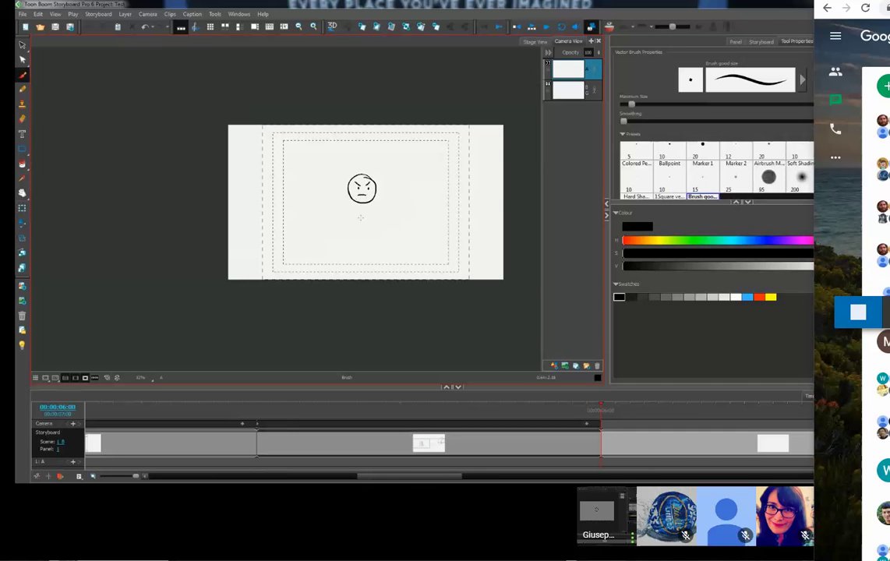
# Step: Add a layer keyframe to the angry-face drawing at the new scene's first frame using Layer Transform
pyautogui.scroll(-3, 360, 219)
pyautogui.click(22, 208)
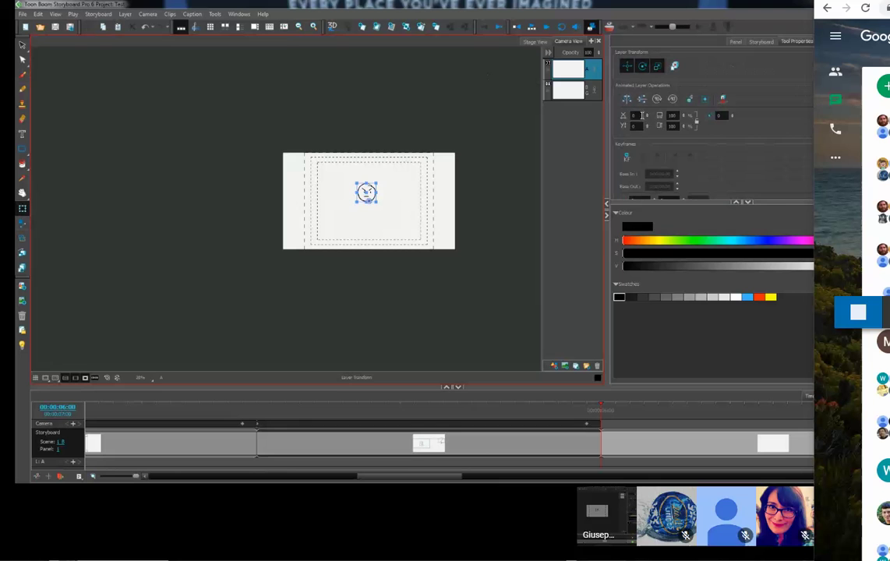
pyautogui.click(631, 158)
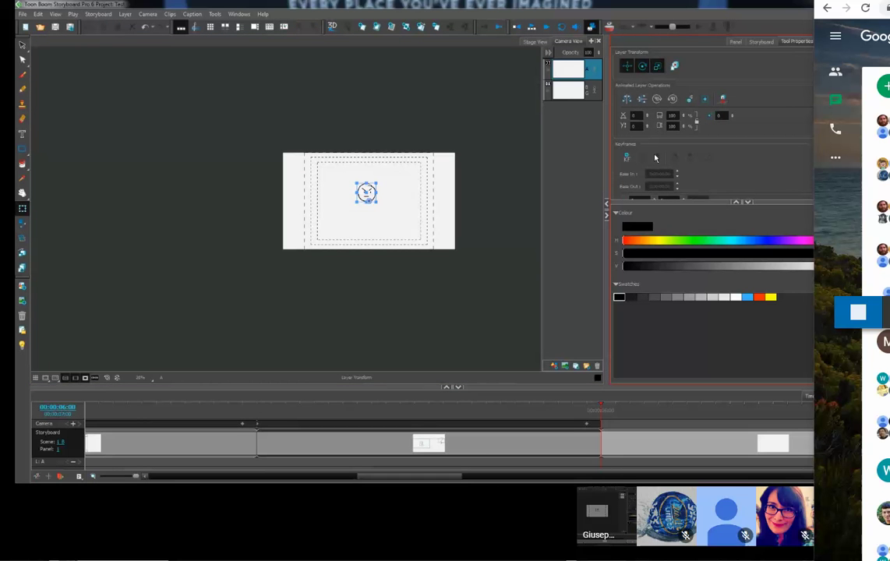
# Step: Create a camera zoom in the new scene from the full frame to a tight close-up of the face, and scrub to its last frame
pyautogui.click(22, 223)
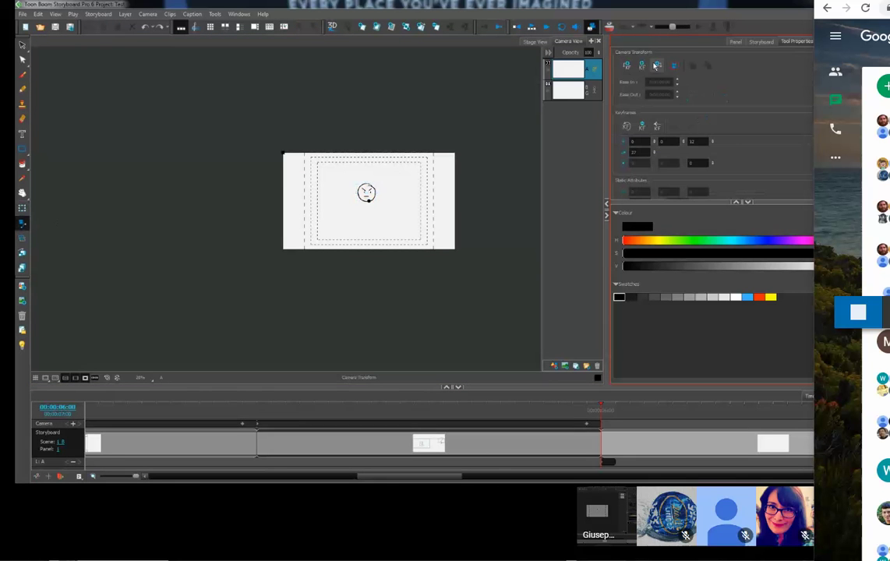
pyautogui.click(323, 197)
pyautogui.moveTo(284, 153); pyautogui.dragTo(366, 192)
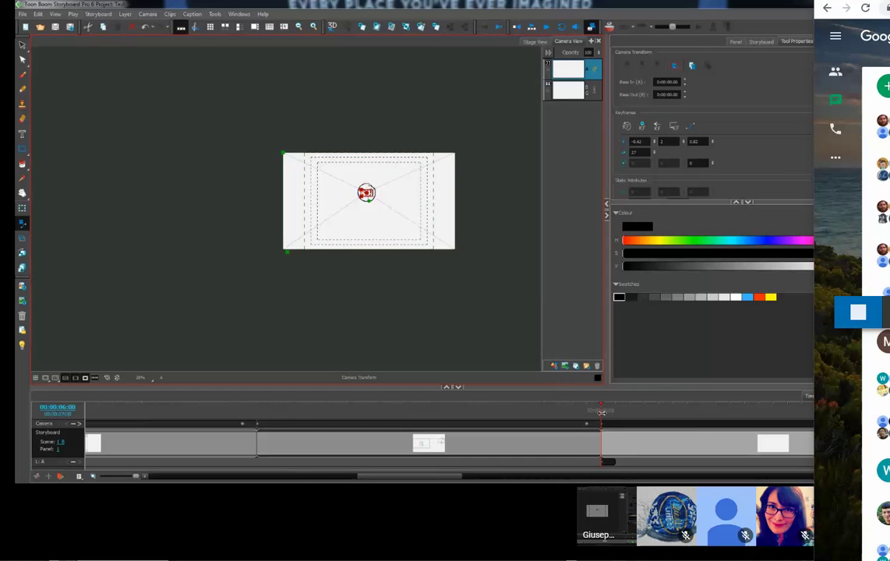
pyautogui.moveTo(604, 423); pyautogui.dragTo(840, 441)
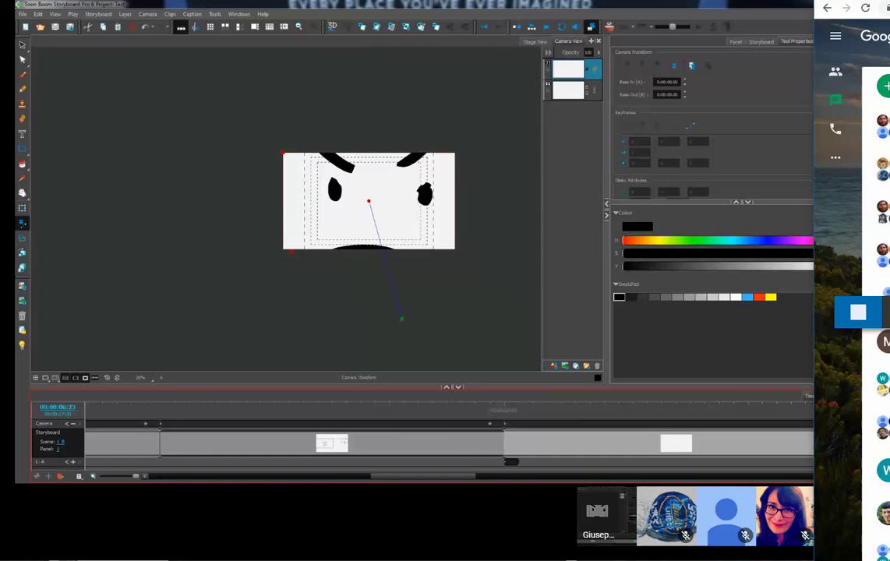
pyautogui.scroll(-3, 214, 216)
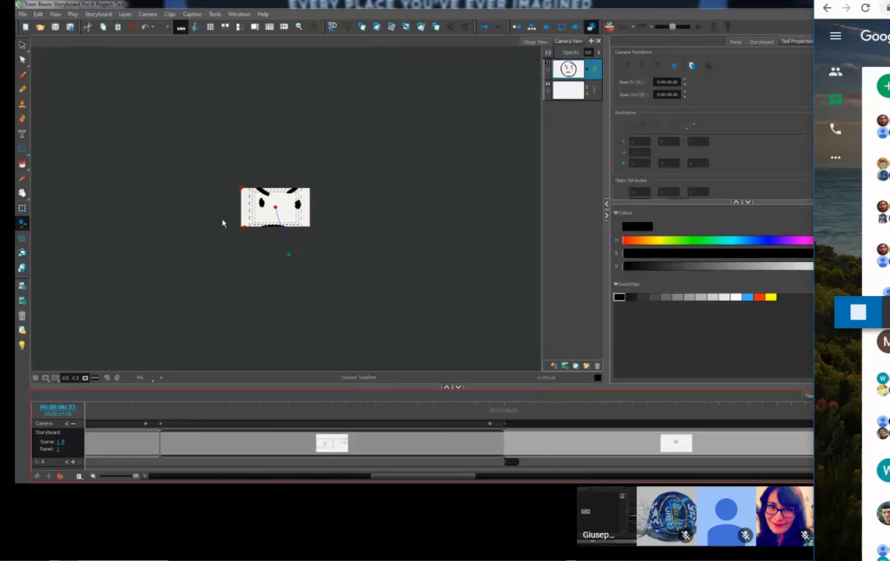
# Step: Return to the question-mark panel and turn off the camera mask to show the artwork around the start and end frames
pyautogui.click(402, 454)
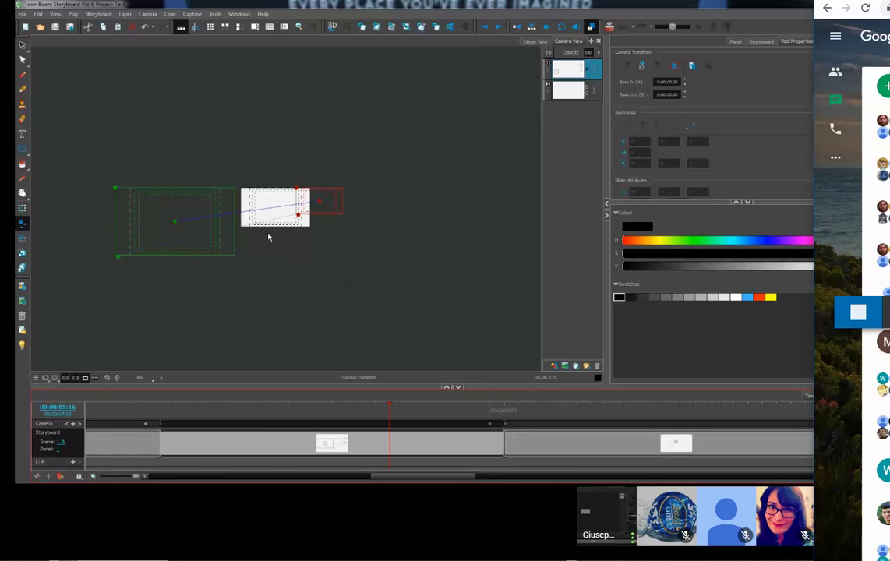
pyautogui.moveTo(224, 184); pyautogui.dragTo(303, 202)
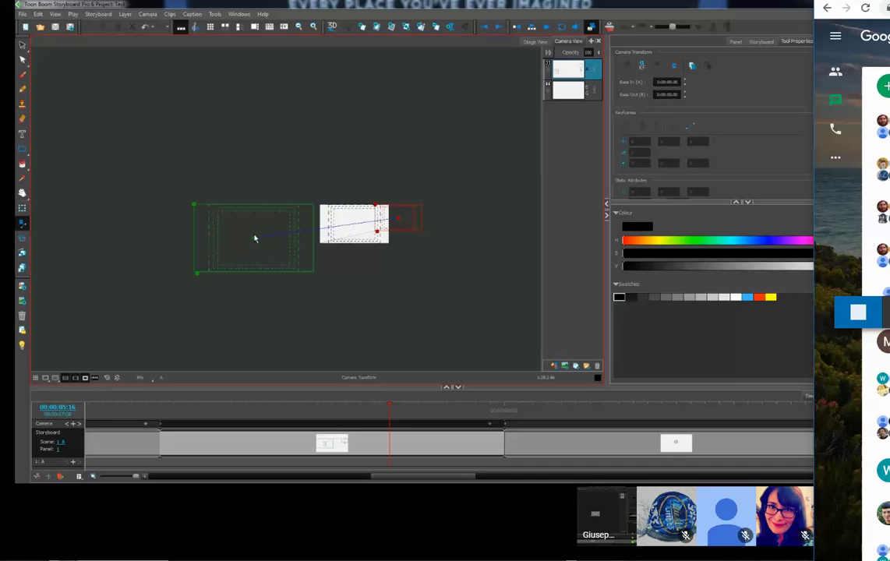
pyautogui.scroll(2, 254, 238)
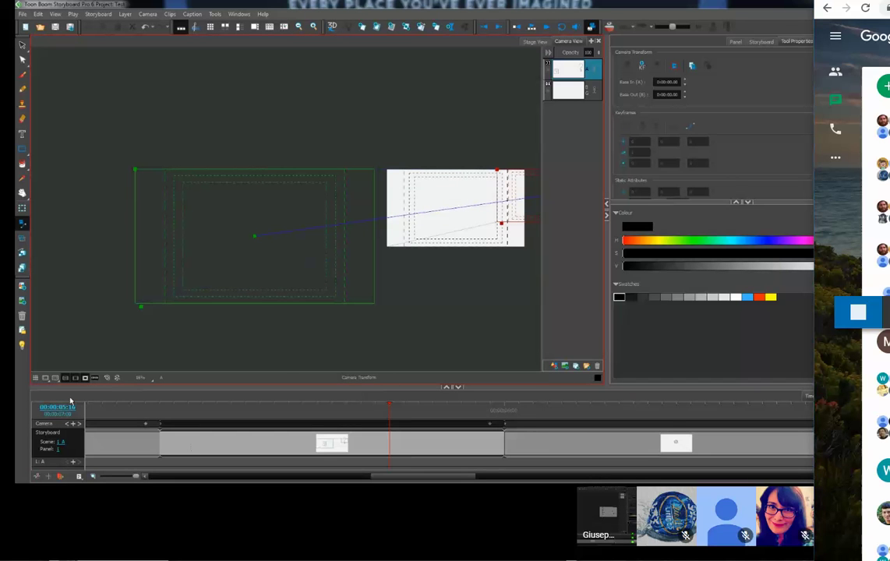
pyautogui.click(85, 378)
pyautogui.scroll(-2, 358, 226)
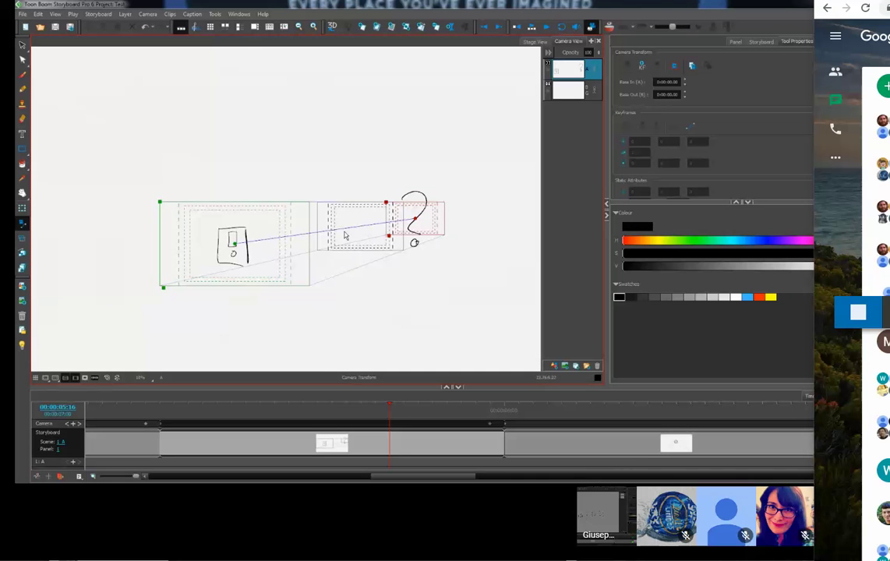
# Step: Sketch a curved double line with the Brush dipping below the camera frame, linking the doorway drawing to the question mark
pyautogui.click(387, 405)
pyautogui.moveTo(387, 405); pyautogui.dragTo(328, 411)
pyautogui.click(22, 75)
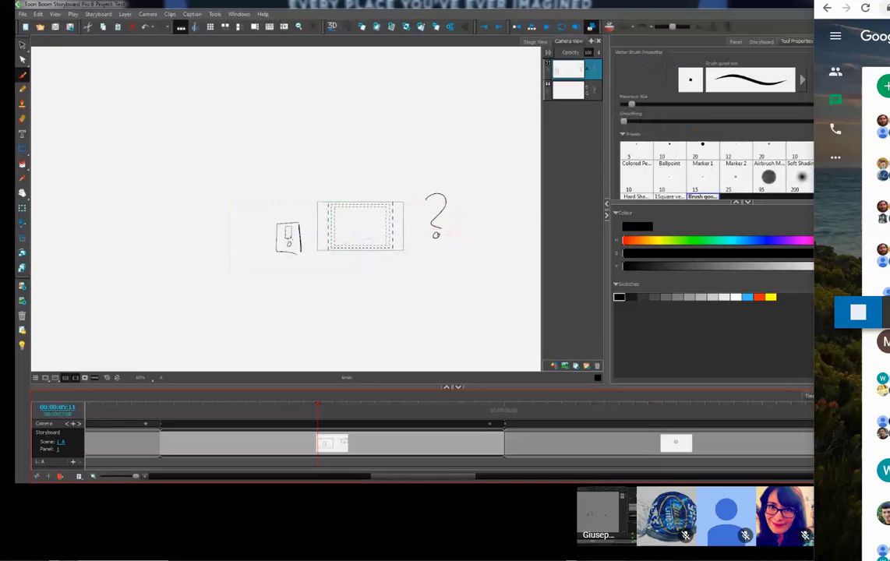
pyautogui.moveTo(282, 233)
pyautogui.mouseDown()
pyautogui.moveTo(291, 263)
pyautogui.moveTo(341, 288)
pyautogui.moveTo(443, 223)
pyautogui.moveTo(399, 276)
pyautogui.moveTo(320, 270)
pyautogui.mouseUp()
pyautogui.click(312, 409)
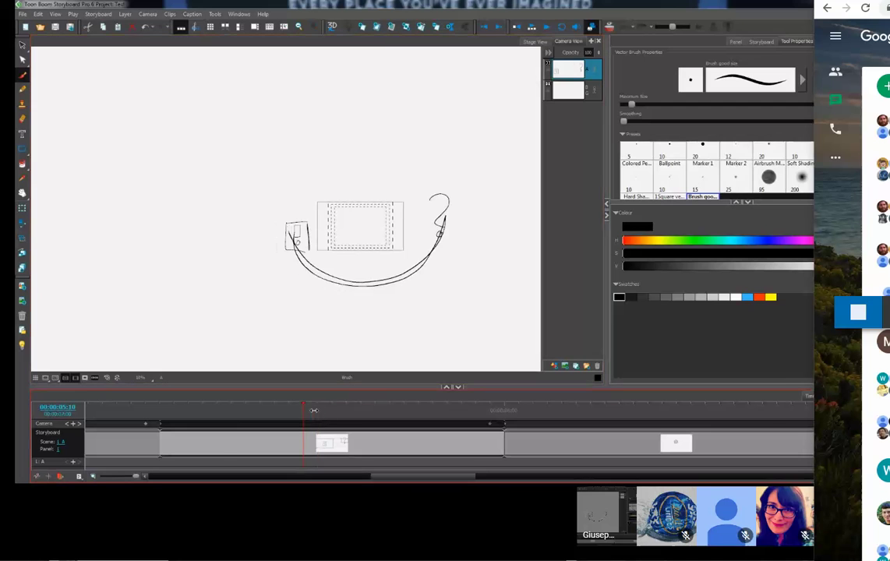
# Step: Add control points to the straight camera path and bend it to follow the sketched arc from the doorway to the question mark
pyautogui.click(21, 224)
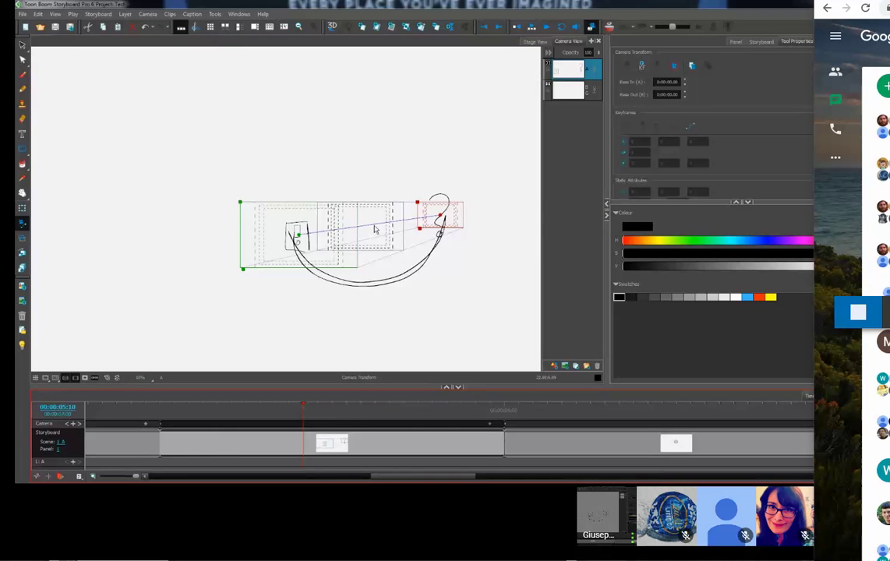
pyautogui.moveTo(385, 257); pyautogui.dragTo(395, 276)
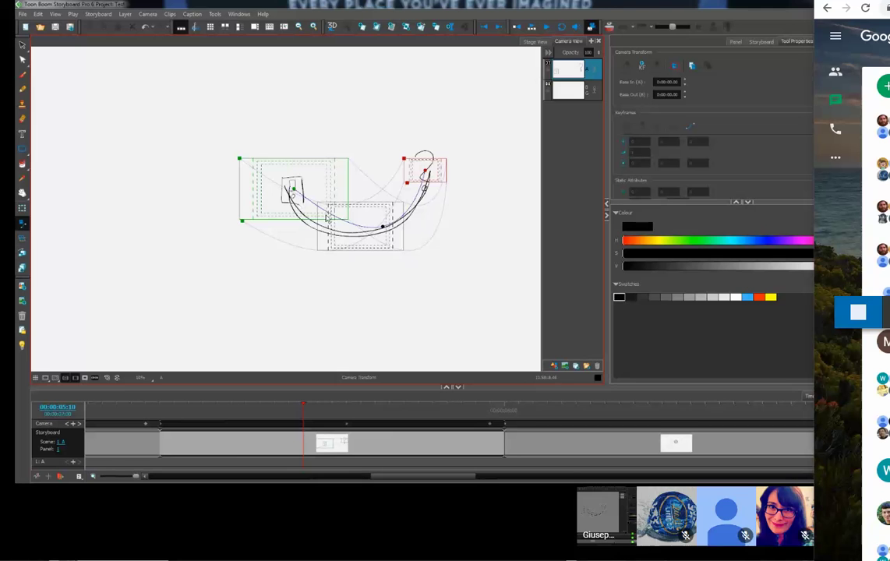
pyautogui.moveTo(325, 218); pyautogui.dragTo(320, 226)
pyautogui.moveTo(428, 205); pyautogui.dragTo(426, 201)
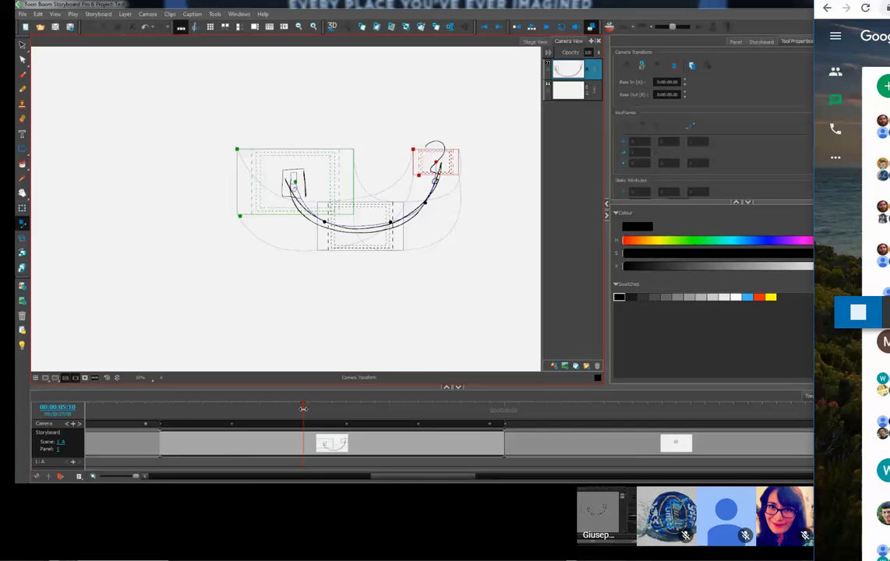
# Step: Turn on the camera mask and scrub through the question-mark panel to preview the curved camera move
pyautogui.click(84, 378)
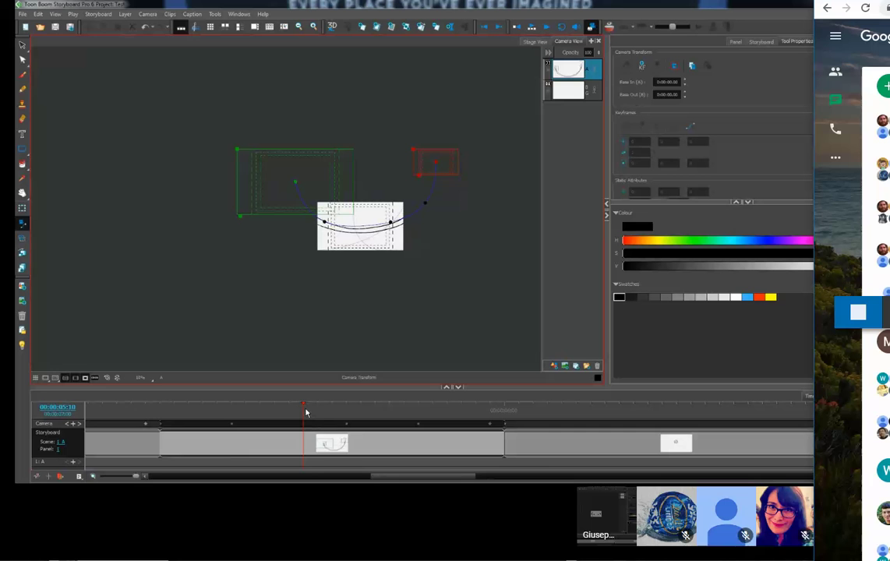
pyautogui.moveTo(304, 402)
pyautogui.mouseDown()
pyautogui.moveTo(206, 399)
pyautogui.moveTo(449, 405)
pyautogui.moveTo(490, 417)
pyautogui.moveTo(217, 404)
pyautogui.mouseUp()
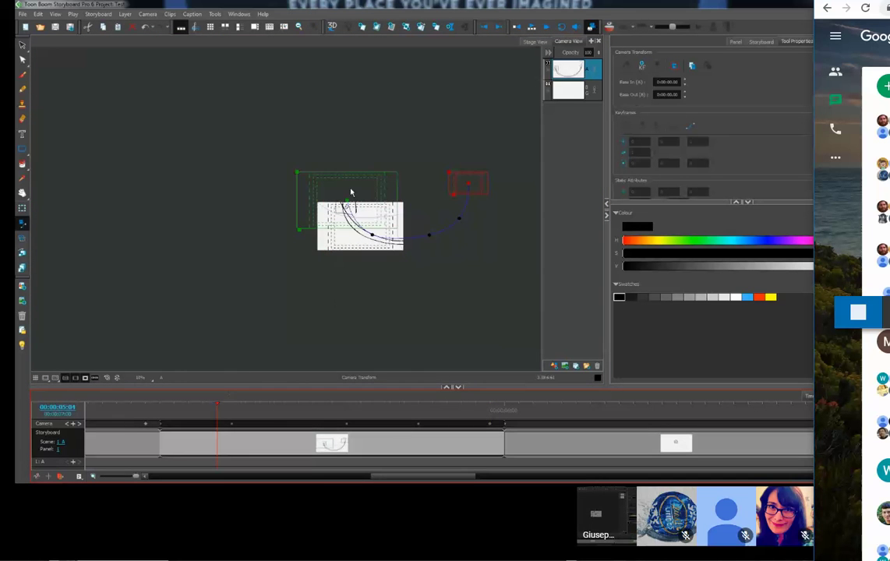
pyautogui.scroll(-1, 403, 317)
pyautogui.moveTo(393, 314); pyautogui.dragTo(384, 239)
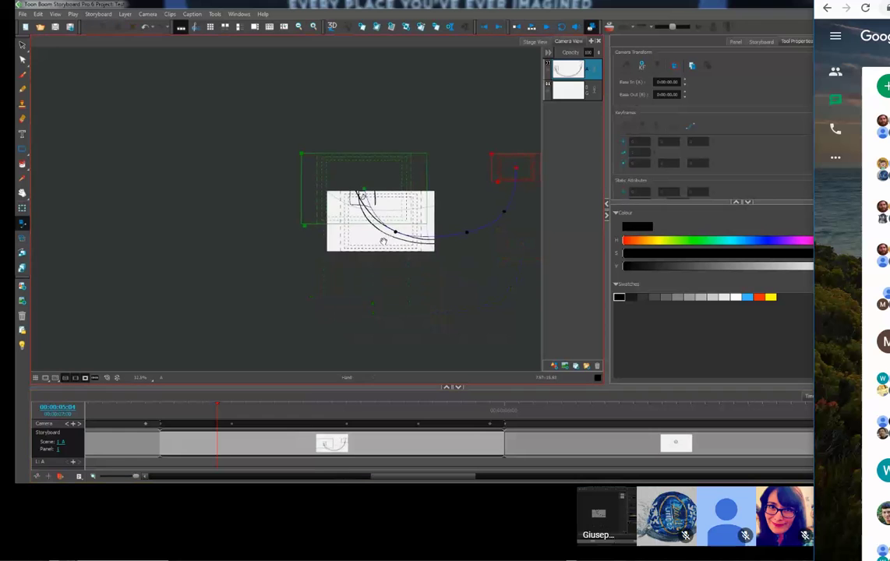
pyautogui.scroll(1, 384, 239)
pyautogui.scroll(2, 386, 240)
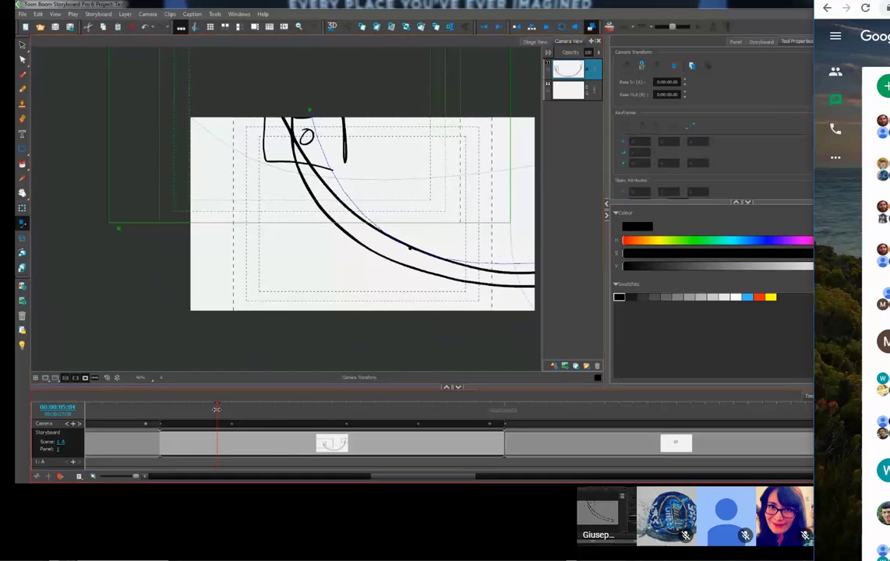
pyautogui.click(324, 410)
pyautogui.moveTo(324, 410); pyautogui.dragTo(474, 405)
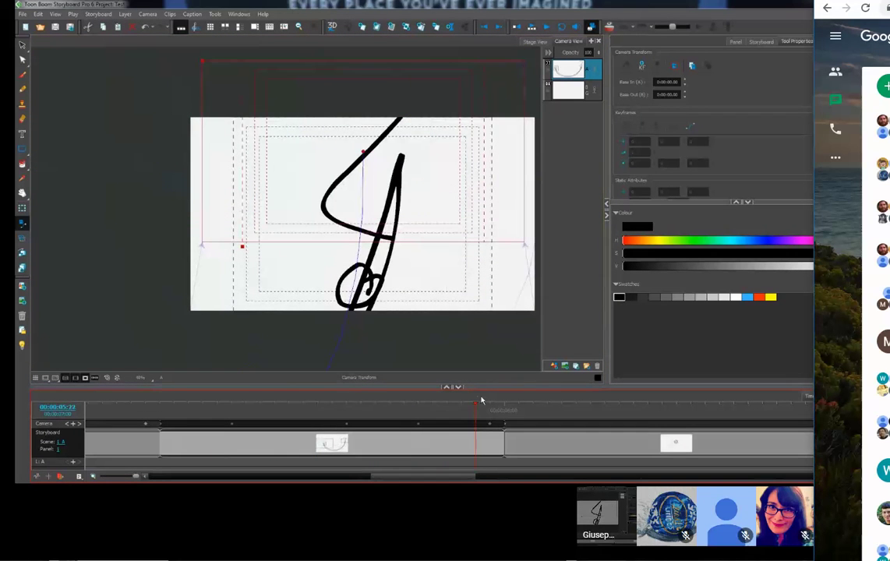
pyautogui.scroll(-5, 234, 277)
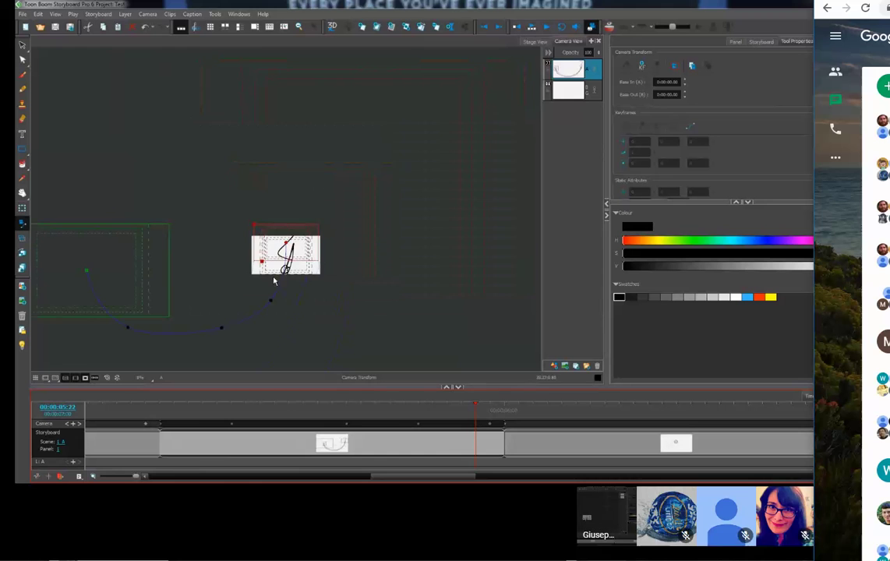
# Step: Turn off the camera mask and add a new empty scene after the angry-face scene
pyautogui.click(565, 410)
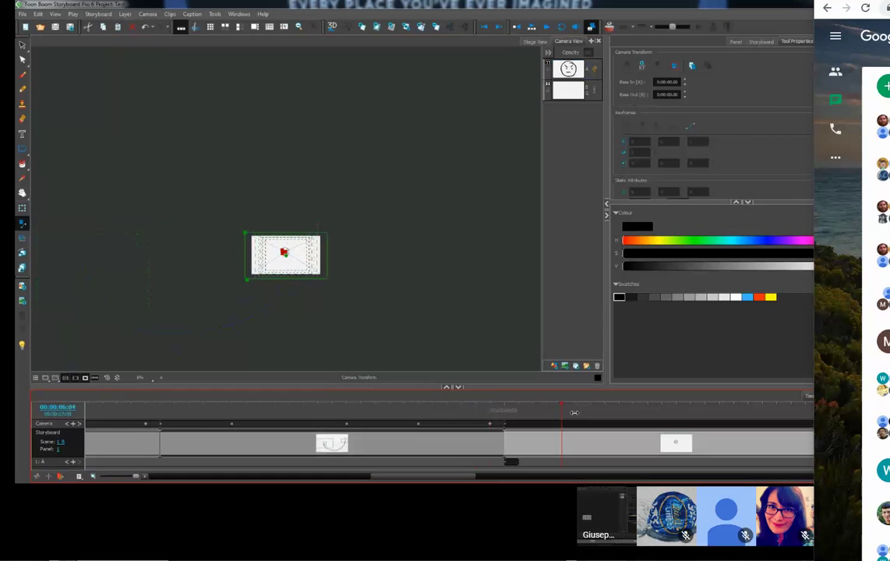
pyautogui.click(88, 378)
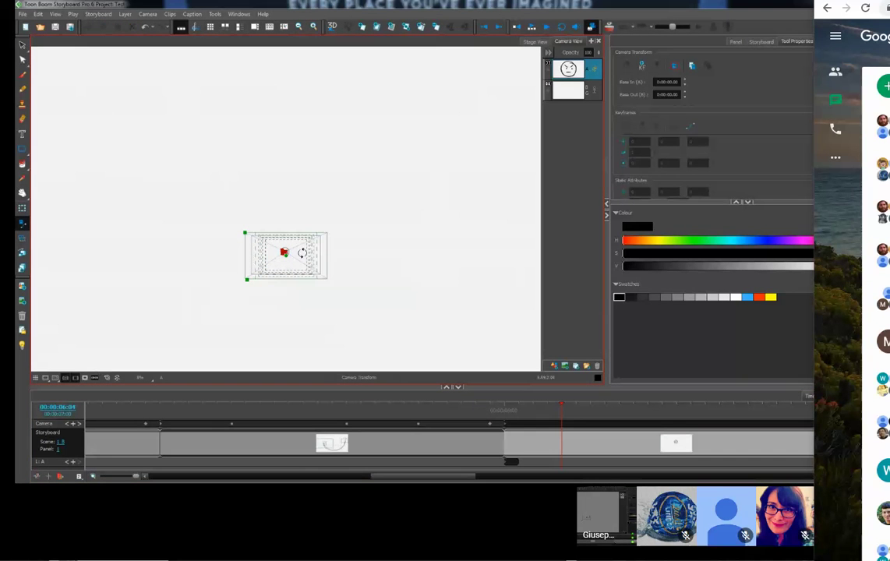
pyautogui.click(378, 32)
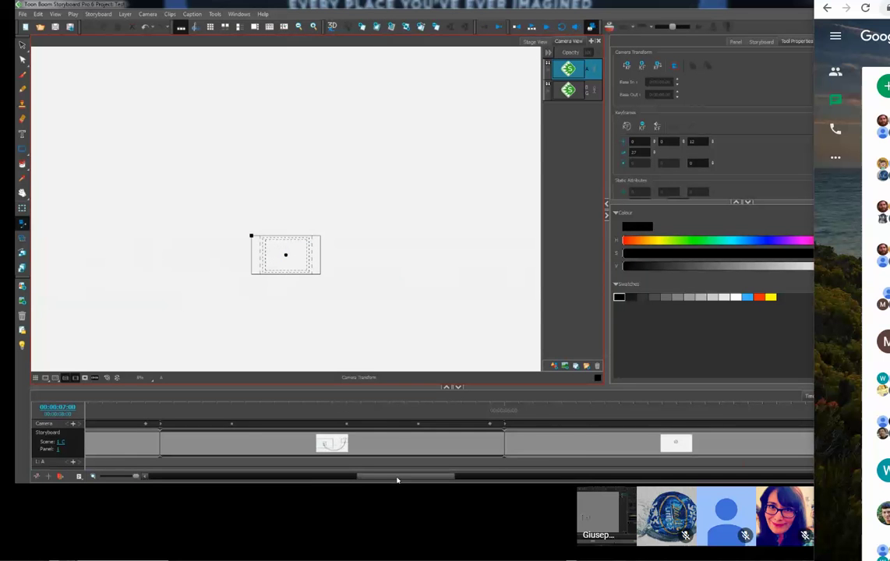
pyautogui.moveTo(391, 475); pyautogui.dragTo(439, 475)
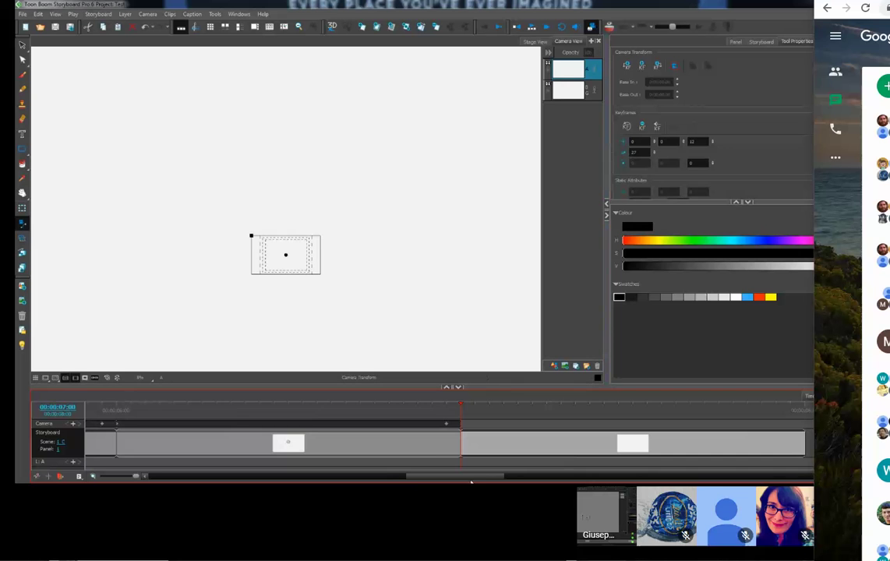
# Step: Return to the question-mark panel and rotate and enlarge the camera frame at its end keyframe
pyautogui.moveTo(471, 477); pyautogui.dragTo(417, 477)
pyautogui.click(328, 440)
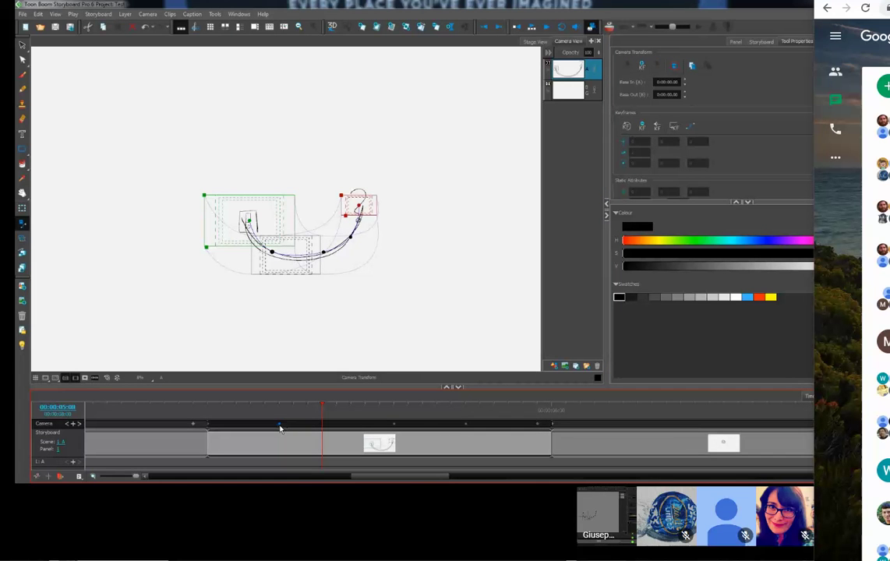
pyautogui.scroll(3, 295, 249)
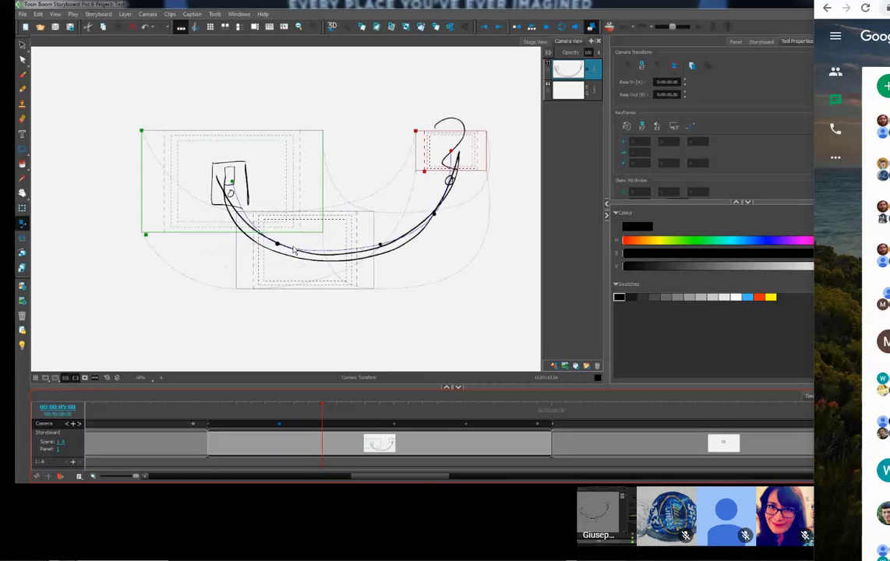
pyautogui.click(538, 424)
pyautogui.moveTo(451, 156)
pyautogui.mouseDown()
pyautogui.moveTo(449, 147)
pyautogui.moveTo(446, 160)
pyautogui.mouseUp()
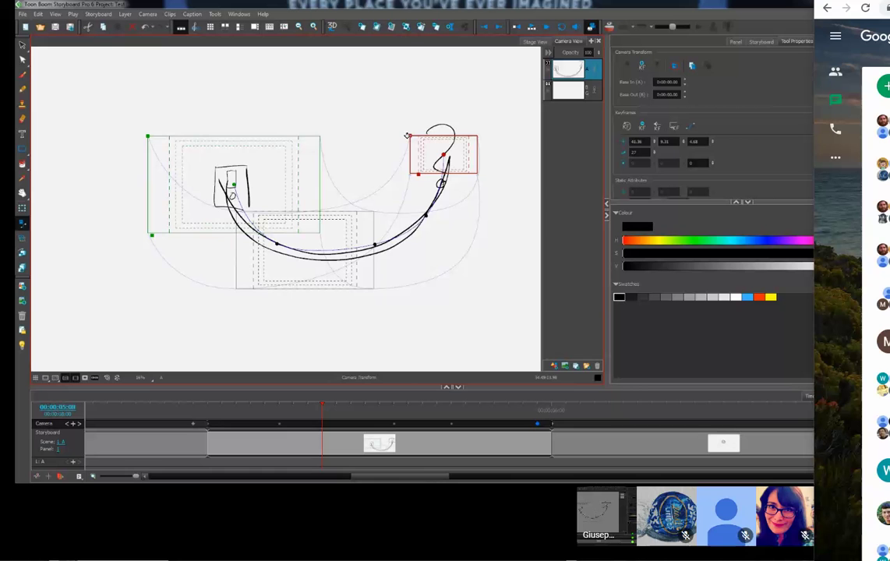
pyautogui.moveTo(405, 135); pyautogui.dragTo(409, 114)
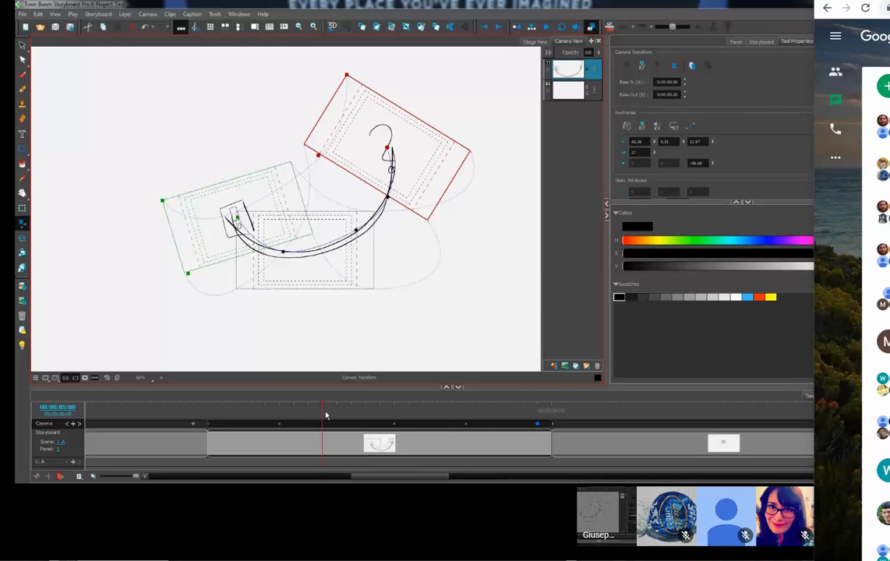
# Step: Scrub through the question-mark panel with the camera mask on to preview the rotating camera move
pyautogui.moveTo(323, 411); pyautogui.dragTo(236, 424)
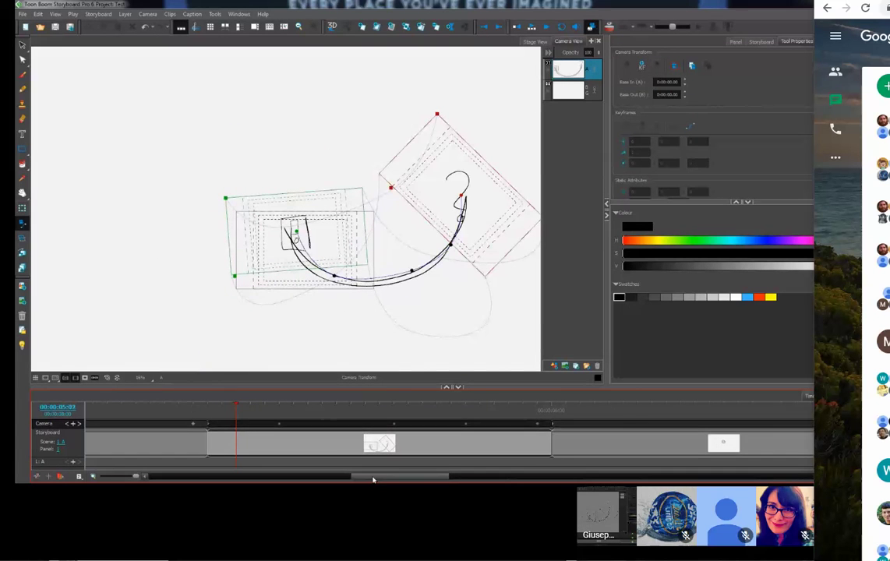
pyautogui.moveTo(374, 477); pyautogui.dragTo(406, 477)
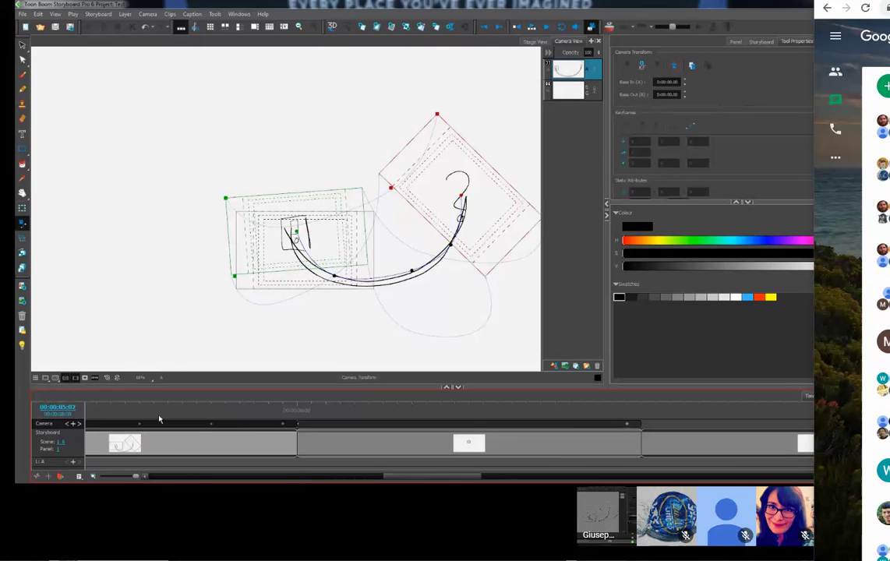
pyautogui.moveTo(429, 477); pyautogui.dragTo(414, 477)
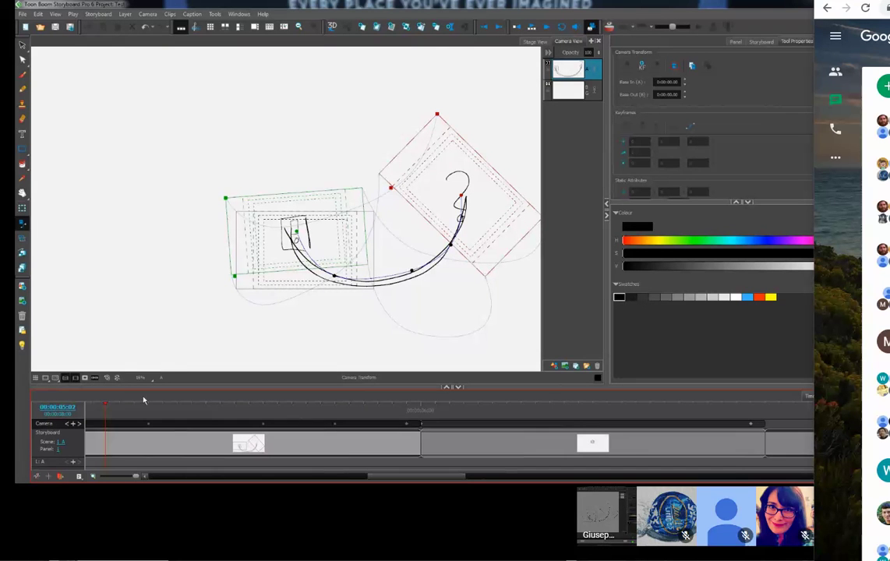
pyautogui.click(85, 379)
pyautogui.moveTo(106, 410); pyautogui.dragTo(390, 425)
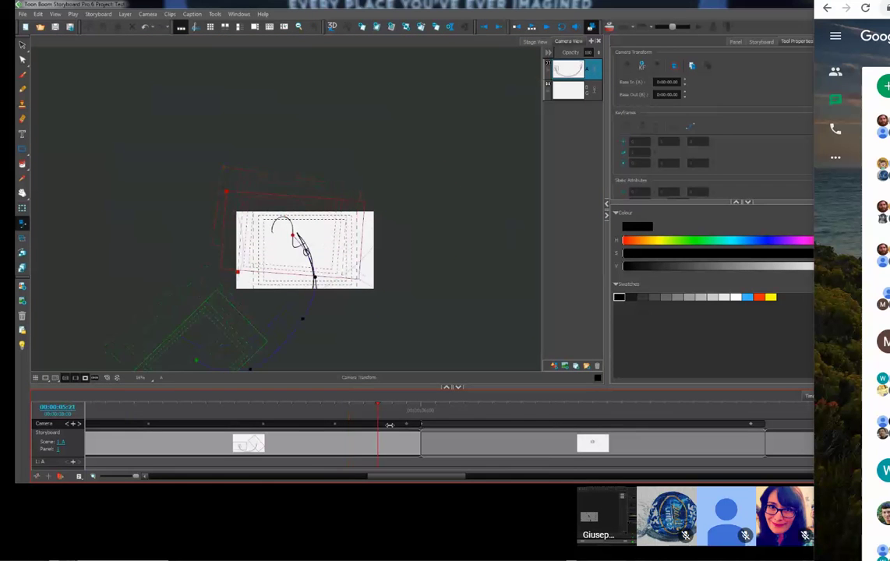
# Step: Go to the empty last scene, turn off the camera mask, and add camera keyframes at the scene's start and end
pyautogui.moveTo(434, 477); pyautogui.dragTo(460, 477)
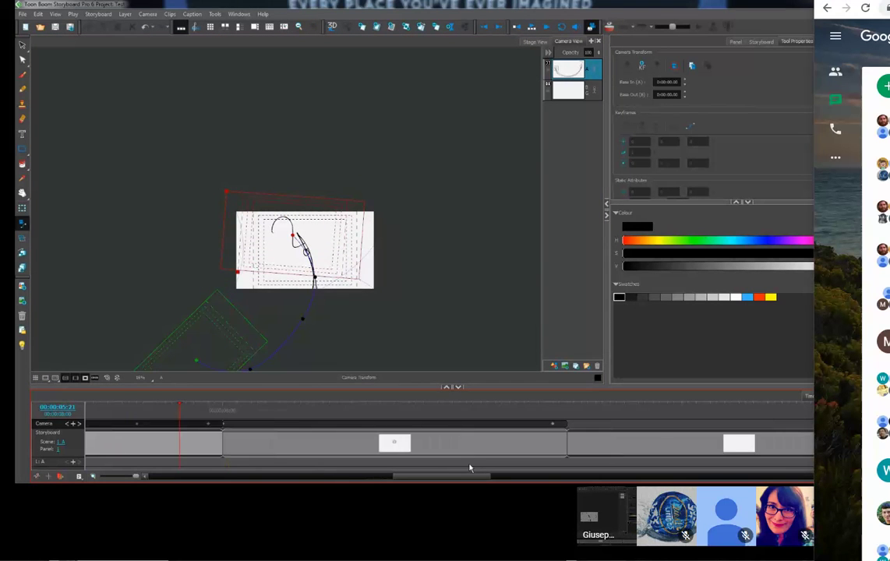
pyautogui.click(664, 436)
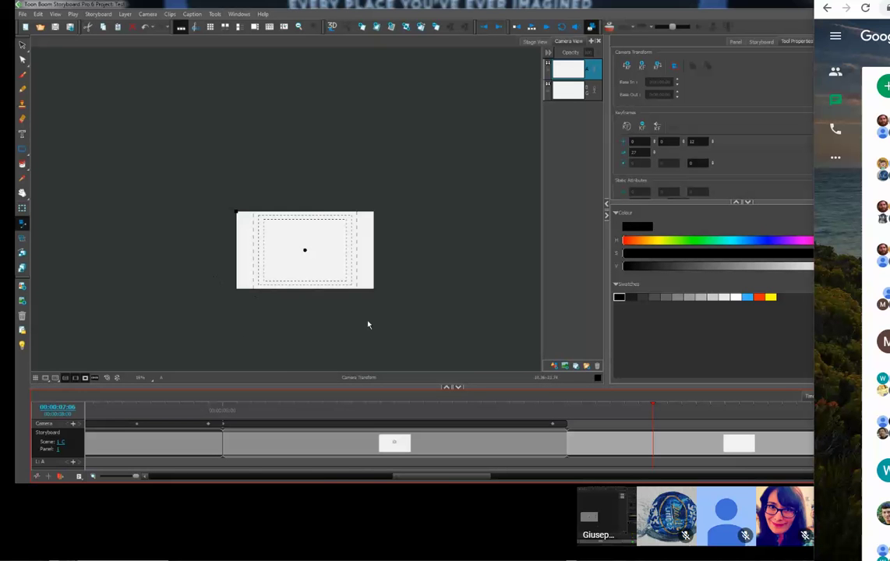
pyautogui.click(84, 379)
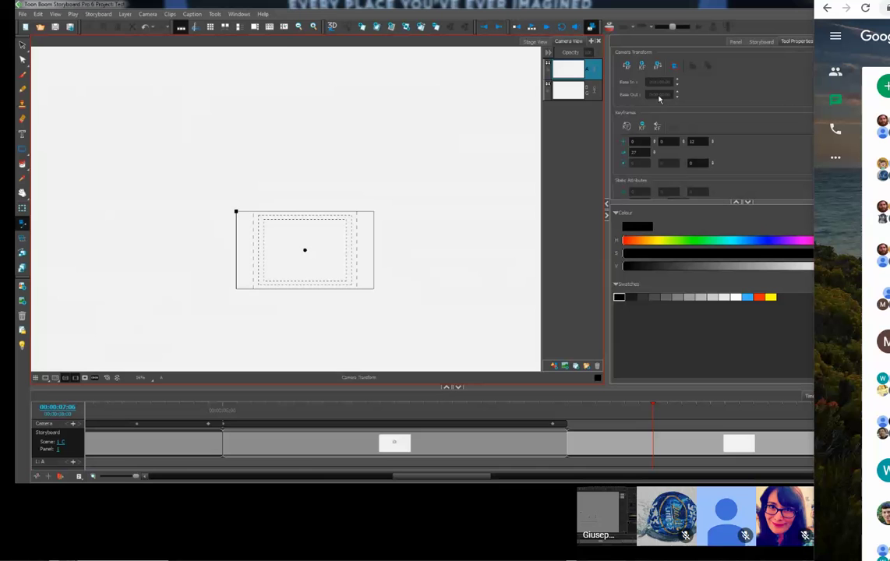
pyautogui.click(656, 66)
pyautogui.click(657, 68)
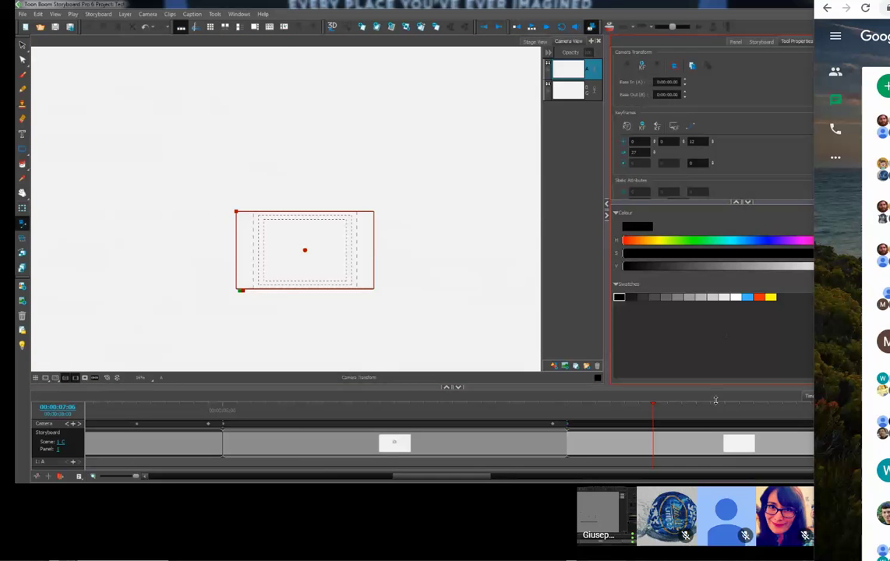
# Step: Add a third camera keyframe at 00:00:07:13, between the empty scene's start and end keyframes
pyautogui.moveTo(417, 477); pyautogui.dragTo(440, 478)
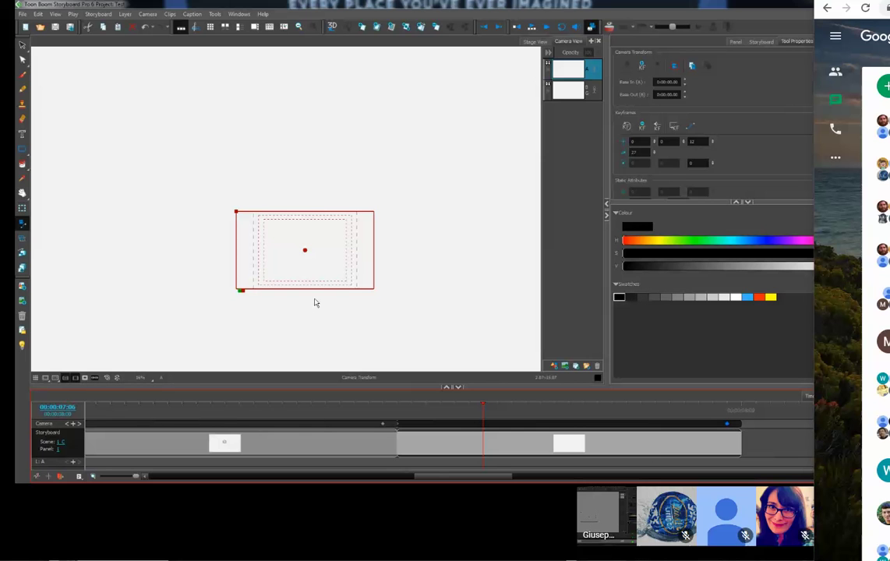
pyautogui.scroll(1, 211, 214)
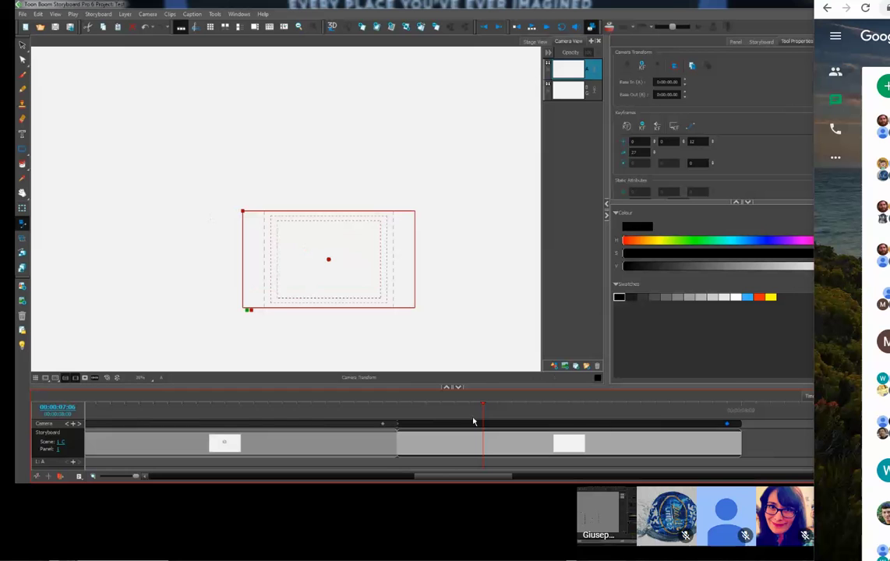
pyautogui.moveTo(487, 410); pyautogui.dragTo(584, 415)
pyautogui.click(640, 67)
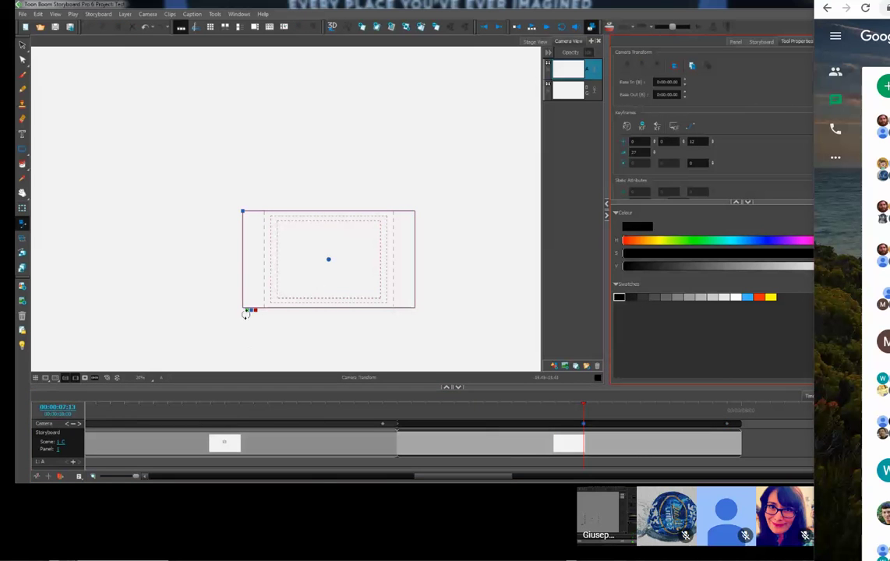
# Step: Spread the start and end camera frames diagonally apart and shift the middle keyframe's frame sideways to form a curved path
pyautogui.moveTo(246, 311); pyautogui.dragTo(240, 272)
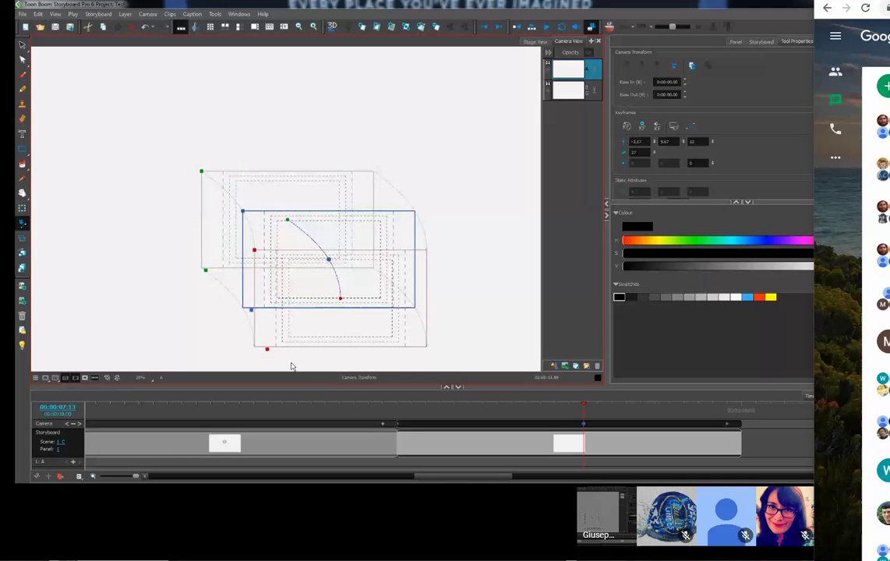
pyautogui.moveTo(267, 350); pyautogui.dragTo(305, 377)
pyautogui.moveTo(248, 271); pyautogui.dragTo(241, 199)
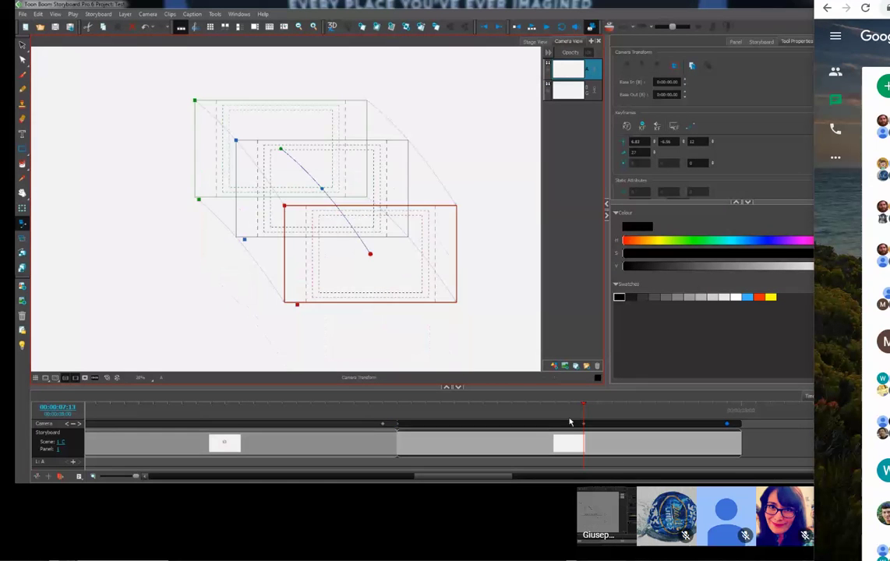
pyautogui.moveTo(583, 409); pyautogui.dragTo(454, 409)
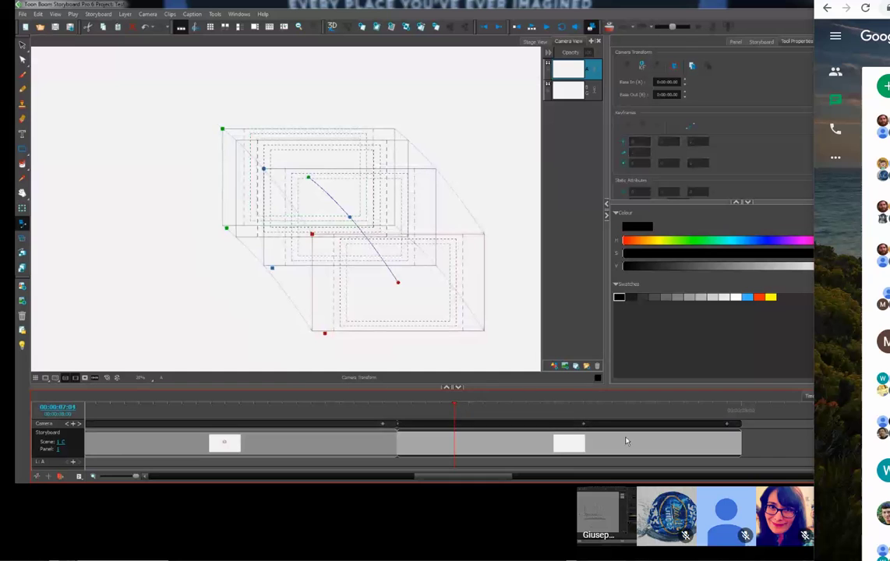
pyautogui.moveTo(315, 194); pyautogui.dragTo(403, 201)
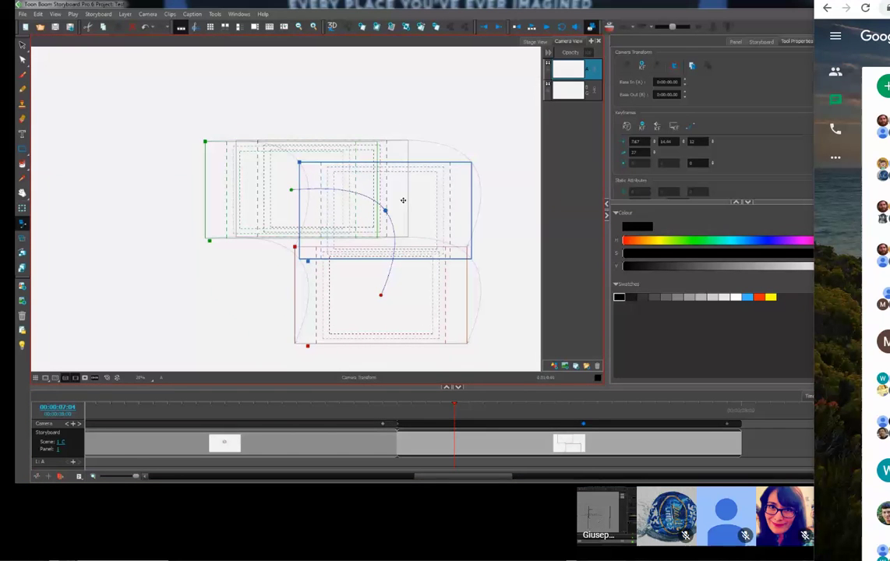
# Step: Move to frame 00:00:07:11 of the last scene and shrink the middle keyframe's camera frame for a tighter view
pyautogui.click(230, 442)
pyautogui.moveTo(503, 475)
pyautogui.mouseDown()
pyautogui.moveTo(421, 481)
pyautogui.moveTo(490, 479)
pyautogui.moveTo(471, 477)
pyautogui.mouseUp()
pyautogui.click(364, 438)
pyautogui.click(468, 438)
pyautogui.moveTo(247, 151); pyautogui.dragTo(292, 202)
pyautogui.scroll(-2, 313, 236)
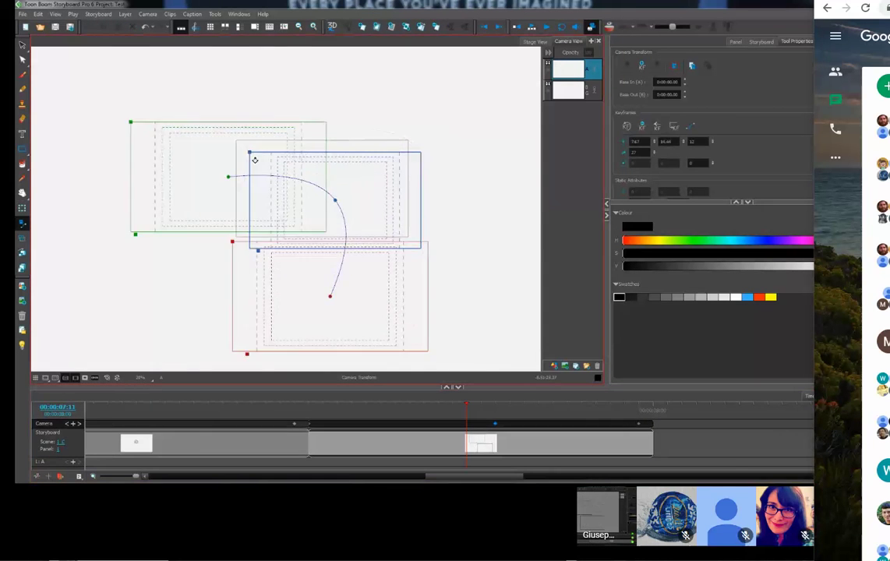
# Step: Turn on the camera mask and scrub to 00:00:07:06 to check how the curved camera move tightens towards the middle keyframe
pyautogui.scroll(-3, 314, 237)
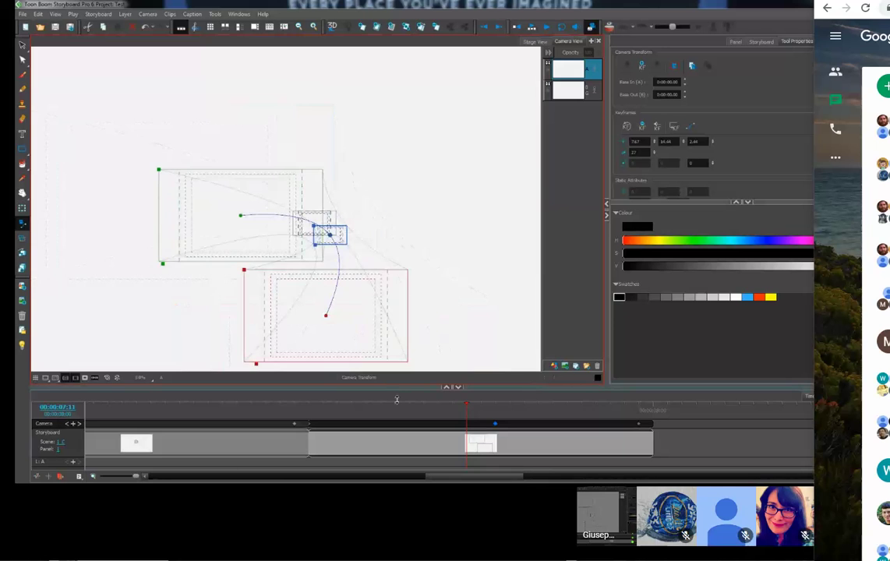
pyautogui.moveTo(466, 406); pyautogui.dragTo(340, 411)
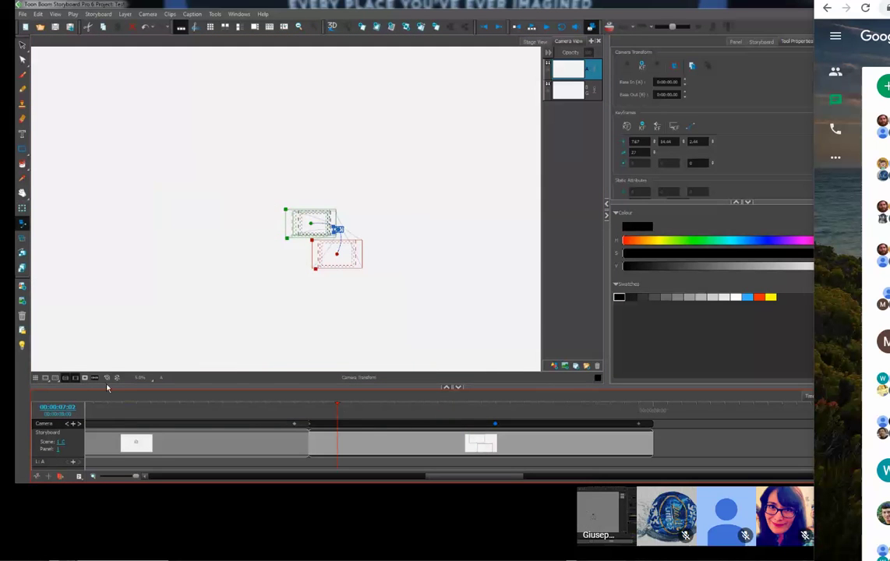
pyautogui.click(85, 378)
pyautogui.scroll(4, 324, 227)
pyautogui.press('space')
pyautogui.moveTo(296, 204); pyautogui.dragTo(271, 124)
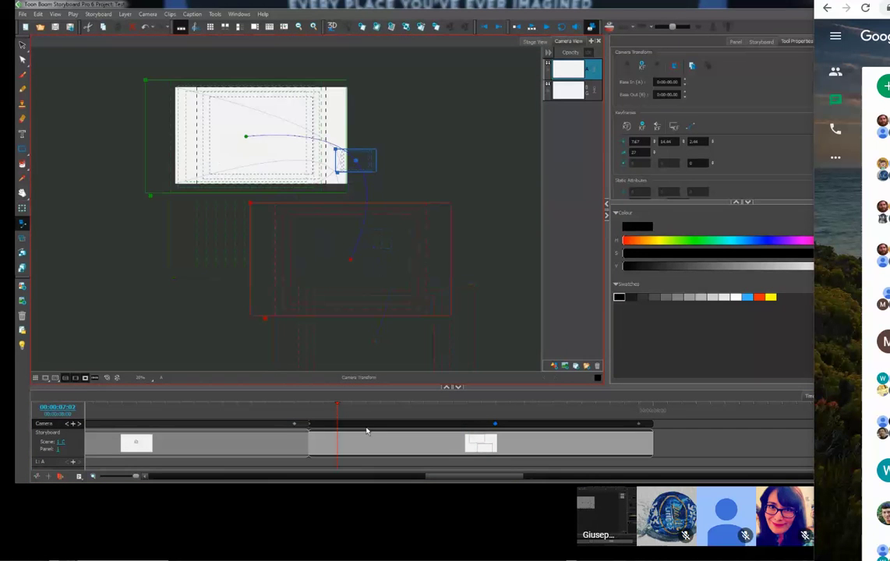
pyautogui.moveTo(367, 431); pyautogui.dragTo(394, 441)
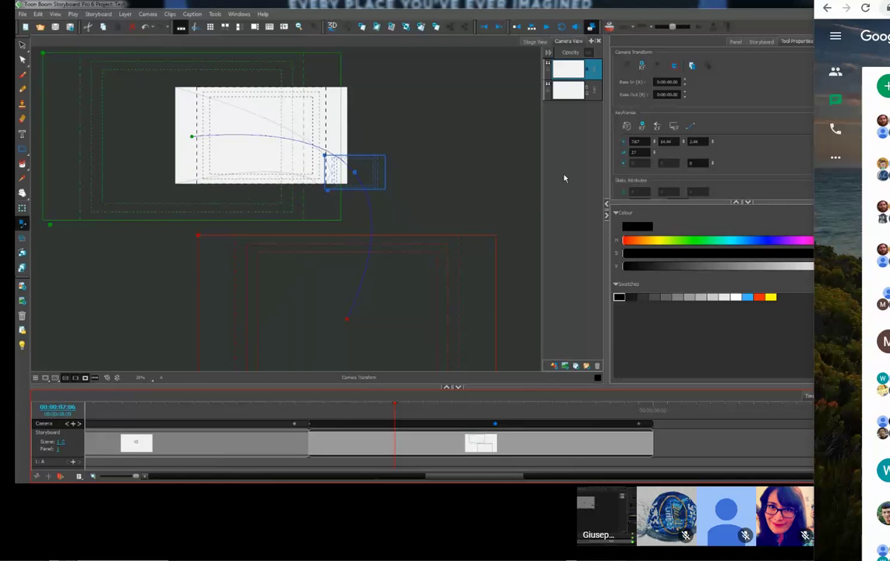
pyautogui.scroll(-2, 448, 191)
pyautogui.scroll(2, 316, 195)
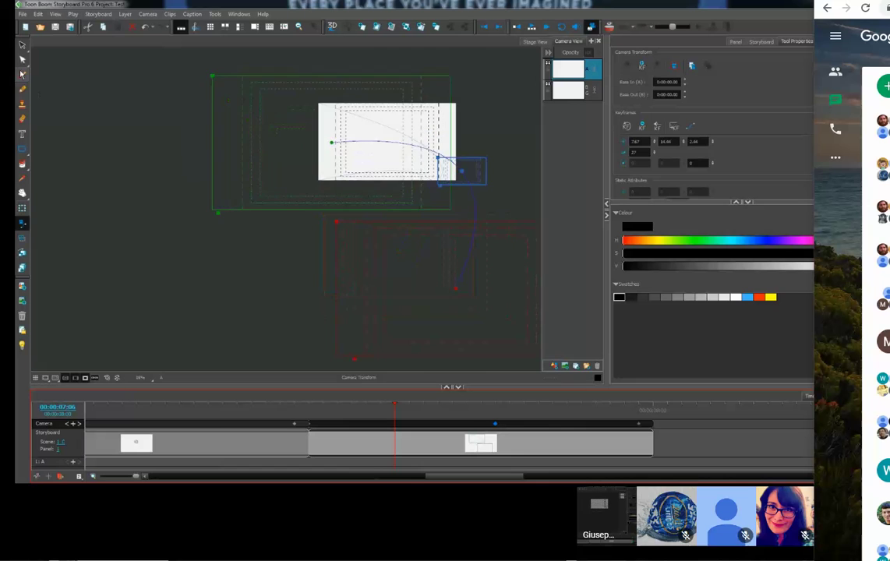
# Step: Choose the Brush tool, add a new scene at the end, and turn off its camera mask to expose the drawing area
pyautogui.click(21, 74)
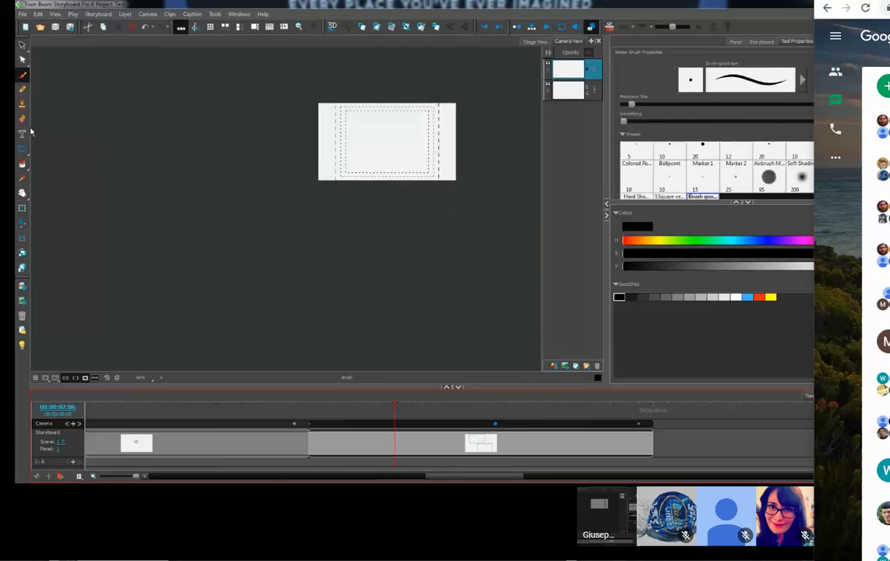
pyautogui.click(377, 28)
pyautogui.scroll(-2, 459, 143)
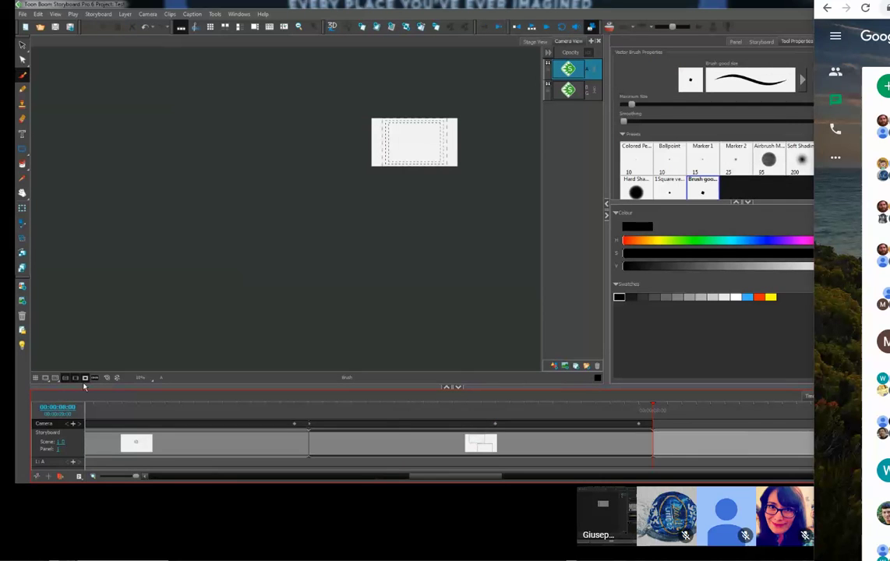
pyautogui.click(85, 379)
pyautogui.moveTo(522, 127); pyautogui.dragTo(475, 196)
pyautogui.scroll(1, 385, 183)
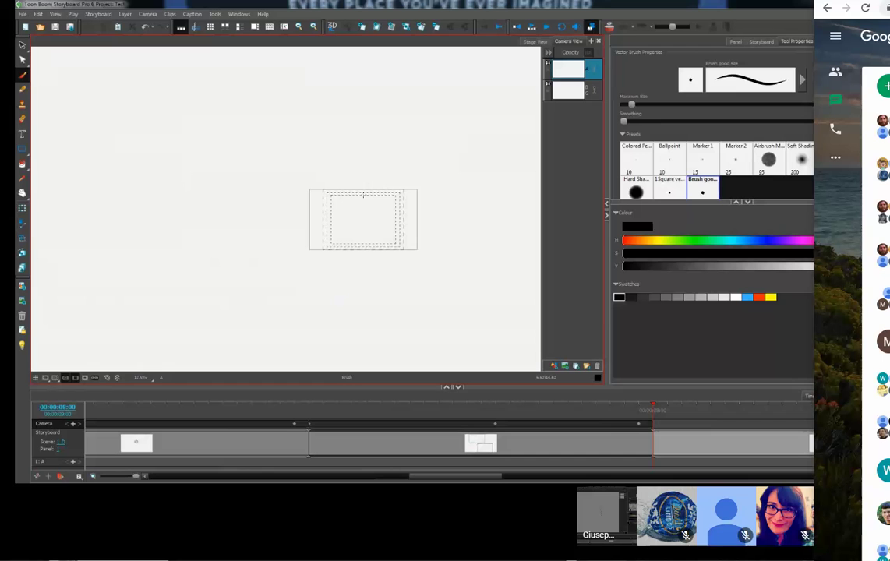
# Step: Sketch a smiling figure in the camera frame, another figure up and to the right, and a large figure further right, linked by diagonal lines
pyautogui.moveTo(358, 206); pyautogui.dragTo(378, 278)
pyautogui.moveTo(357, 232)
pyautogui.mouseDown()
pyautogui.moveTo(378, 279)
pyautogui.moveTo(345, 294)
pyautogui.moveTo(394, 206)
pyautogui.mouseUp()
pyautogui.moveTo(332, 265); pyautogui.dragTo(359, 194)
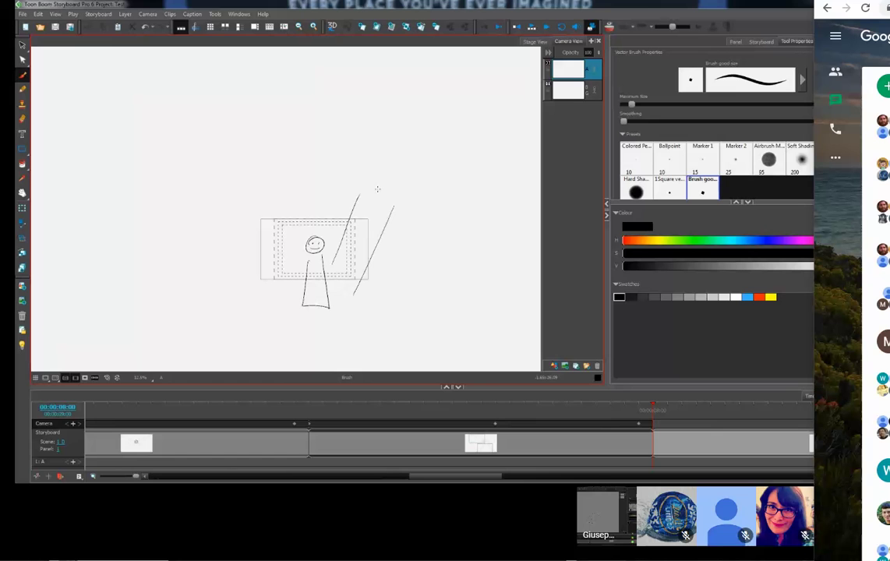
pyautogui.moveTo(407, 155)
pyautogui.mouseDown()
pyautogui.moveTo(418, 196)
pyautogui.moveTo(406, 154)
pyautogui.moveTo(399, 198)
pyautogui.mouseUp()
pyautogui.moveTo(414, 140); pyautogui.dragTo(415, 138)
pyautogui.moveTo(421, 183)
pyautogui.mouseDown()
pyautogui.moveTo(349, 130)
pyautogui.moveTo(436, 248)
pyautogui.mouseUp()
pyautogui.moveTo(365, 144)
pyautogui.mouseDown()
pyautogui.moveTo(489, 247)
pyautogui.moveTo(414, 222)
pyautogui.mouseUp()
pyautogui.moveTo(400, 158)
pyautogui.mouseDown()
pyautogui.moveTo(420, 156)
pyautogui.moveTo(441, 209)
pyautogui.moveTo(424, 301)
pyautogui.moveTo(459, 297)
pyautogui.mouseUp()
pyautogui.moveTo(288, 268); pyautogui.dragTo(406, 291)
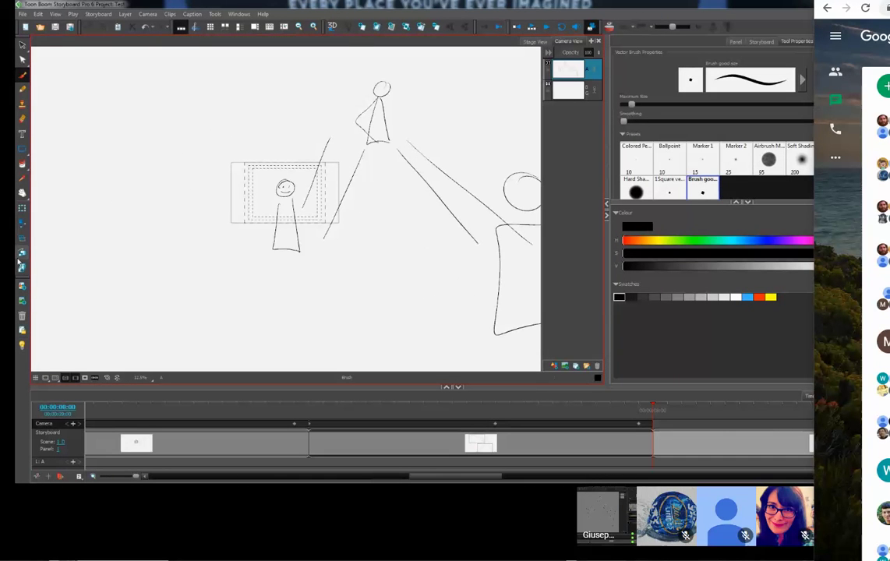
# Step: Add camera keyframes at the sketched scene's start and end, plus a third at 00:00:08:12
pyautogui.click(22, 224)
pyautogui.click(627, 67)
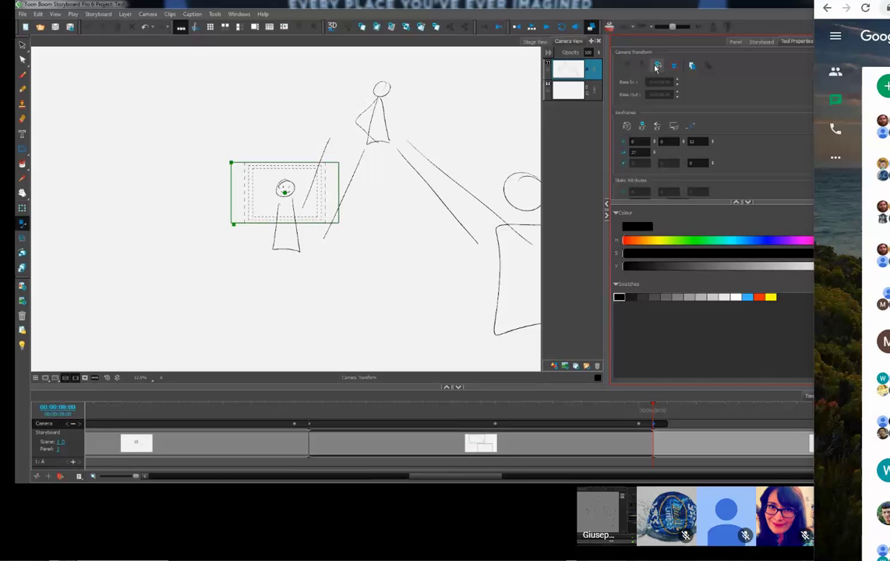
pyautogui.click(657, 68)
pyautogui.click(655, 425)
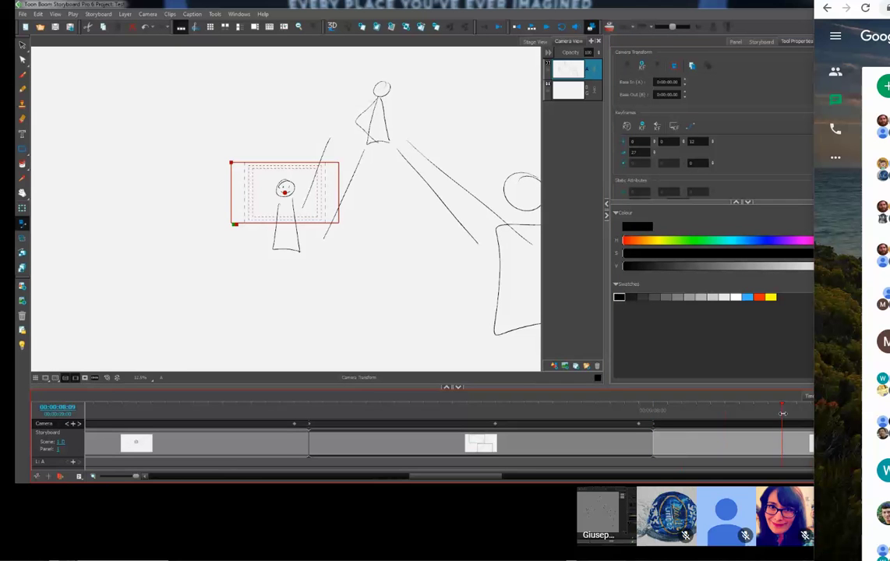
pyautogui.click(645, 67)
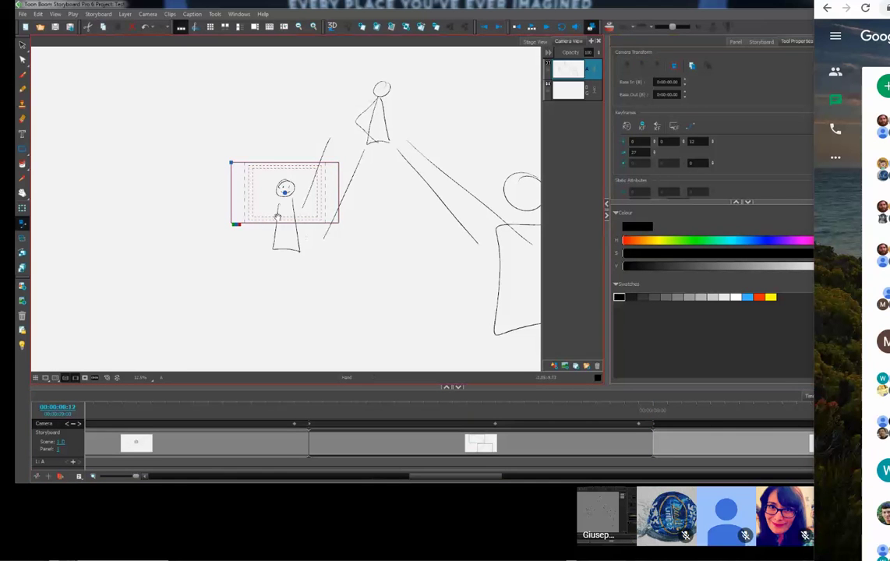
# Step: Place the middle keyframe's frame over the upper figure and the end keyframe's frame over the large figure, enlarging that end frame
pyautogui.moveTo(291, 198); pyautogui.dragTo(240, 195)
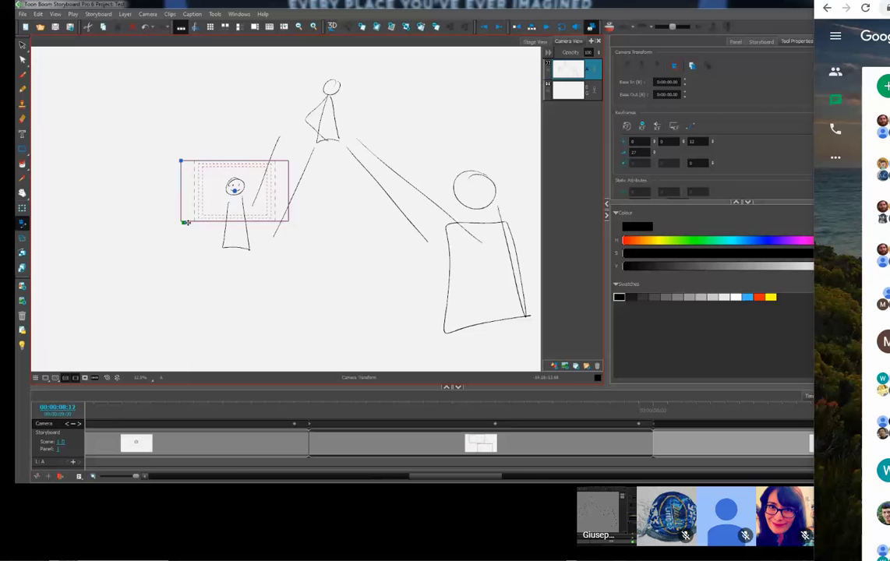
pyautogui.moveTo(189, 223); pyautogui.dragTo(280, 149)
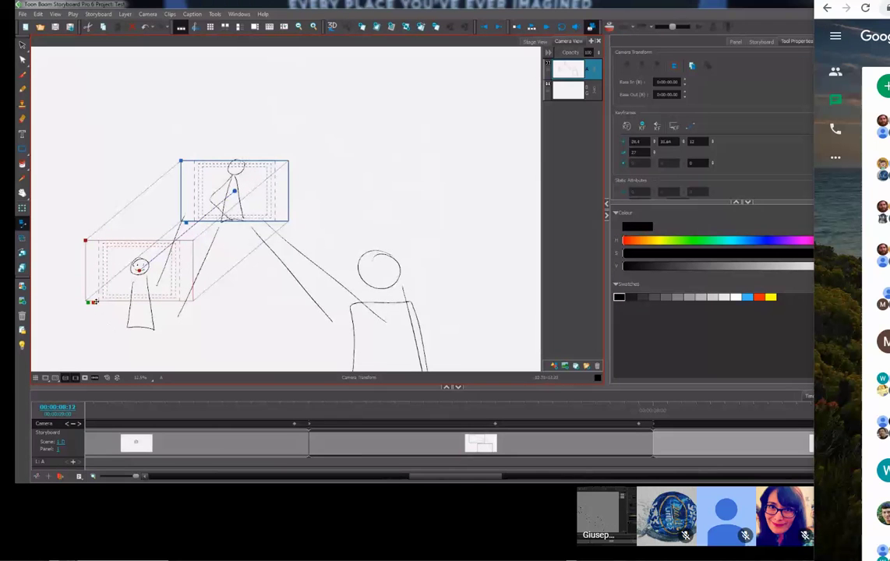
pyautogui.moveTo(88, 300); pyautogui.dragTo(342, 304)
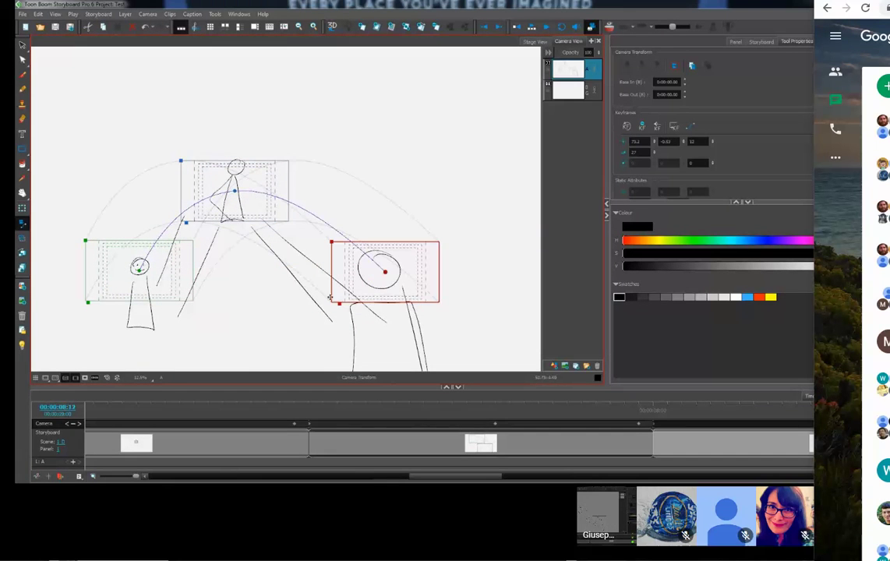
pyautogui.moveTo(331, 242); pyautogui.dragTo(253, 196)
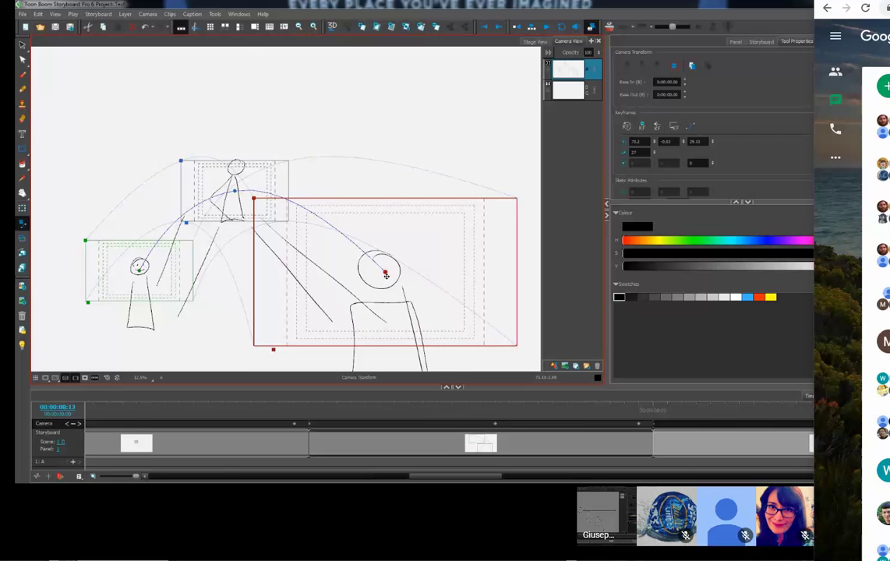
pyautogui.moveTo(346, 248); pyautogui.dragTo(350, 270)
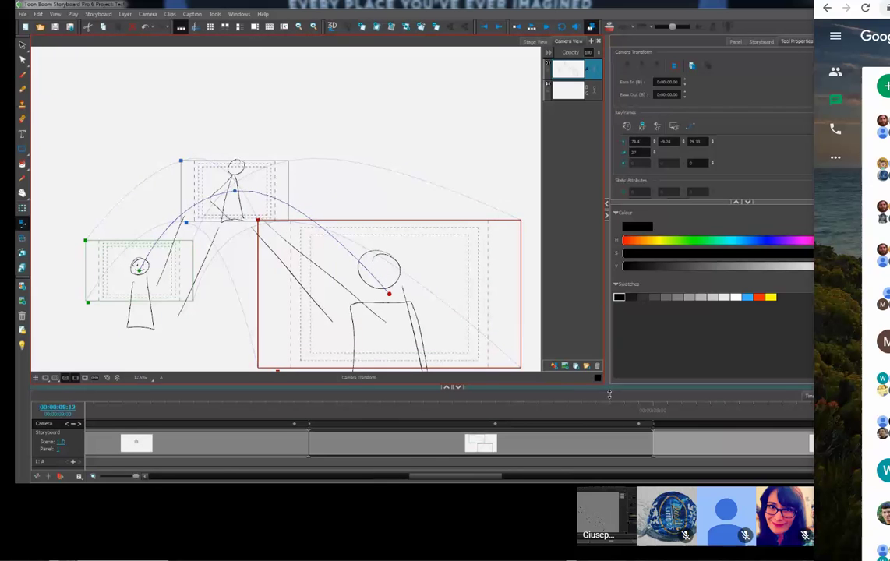
# Step: Turn on the camera mask and scrub through the sketched scene to preview the move between its three figures
pyautogui.click(85, 378)
pyautogui.press('space')
pyautogui.moveTo(177, 288); pyautogui.dragTo(188, 240)
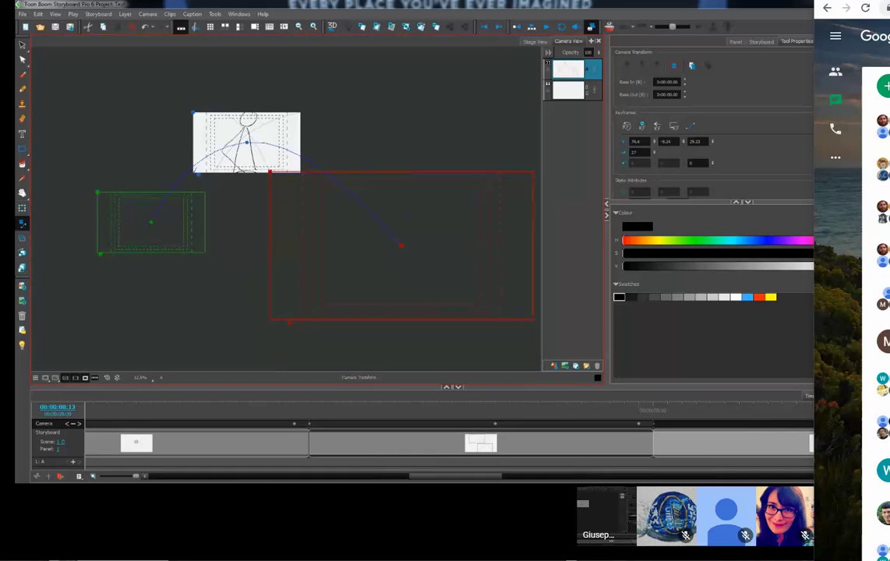
pyautogui.moveTo(661, 413); pyautogui.dragTo(745, 413)
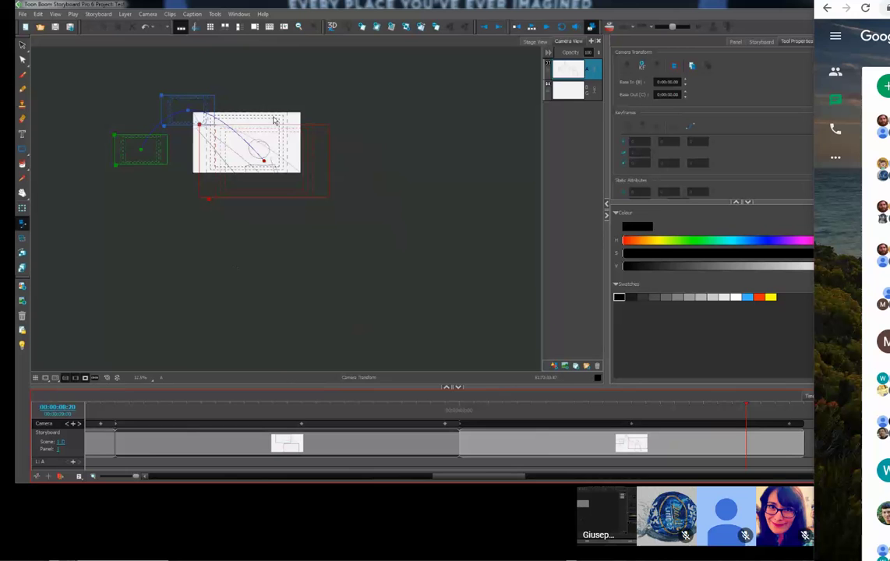
pyautogui.scroll(1, 274, 121)
pyautogui.moveTo(110, 201); pyautogui.dragTo(238, 239)
pyautogui.moveTo(205, 184); pyautogui.dragTo(228, 194)
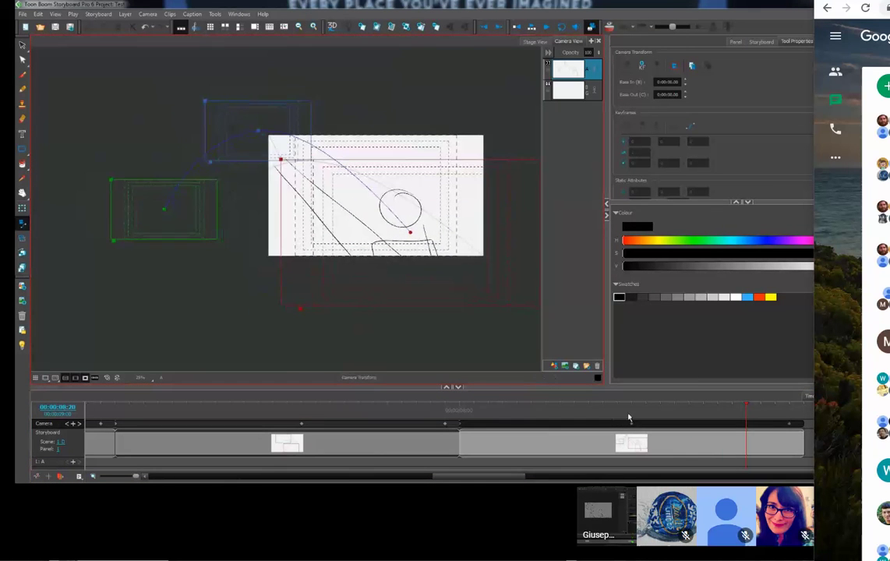
pyautogui.moveTo(746, 414); pyautogui.dragTo(734, 430)
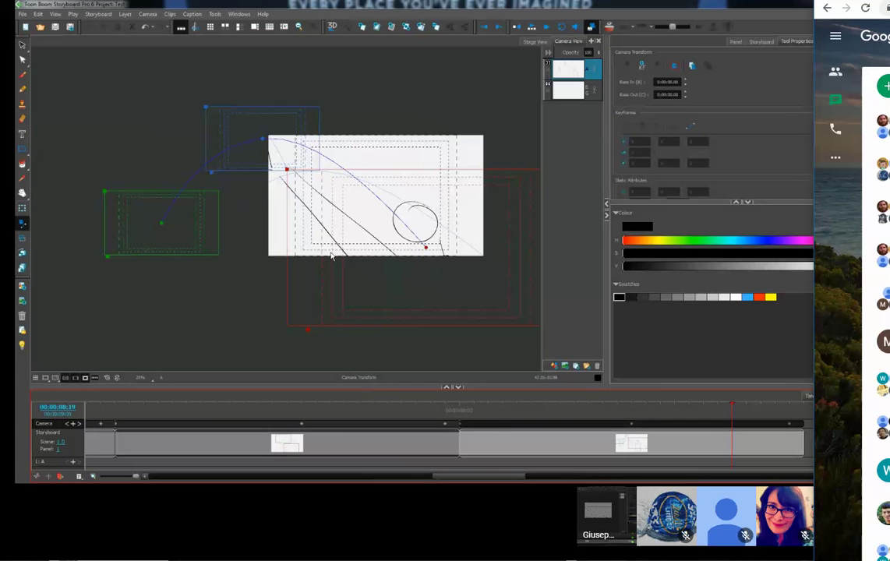
# Step: Examine the Ease In (B) and Ease Out (C) settings of the camera move between the middle and end keyframes
pyautogui.click(657, 94)
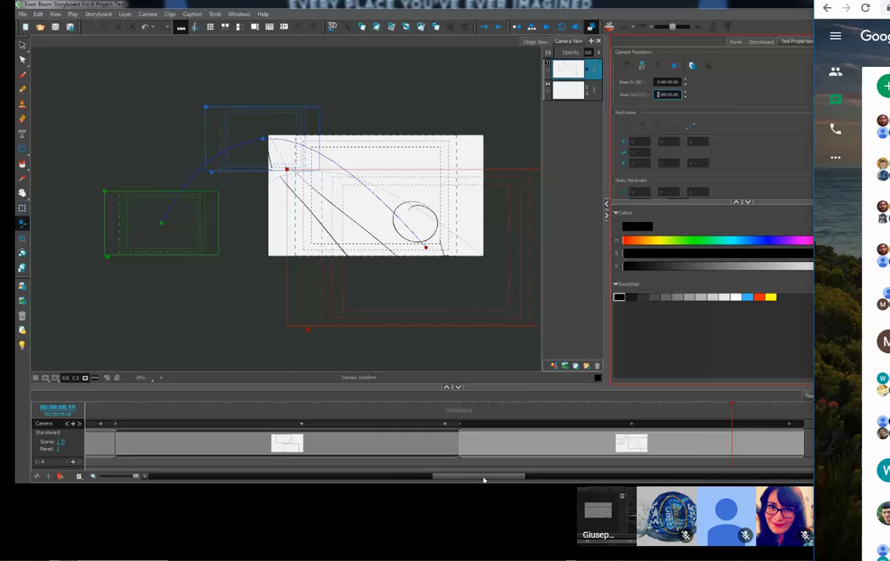
pyautogui.moveTo(483, 480); pyautogui.dragTo(511, 479)
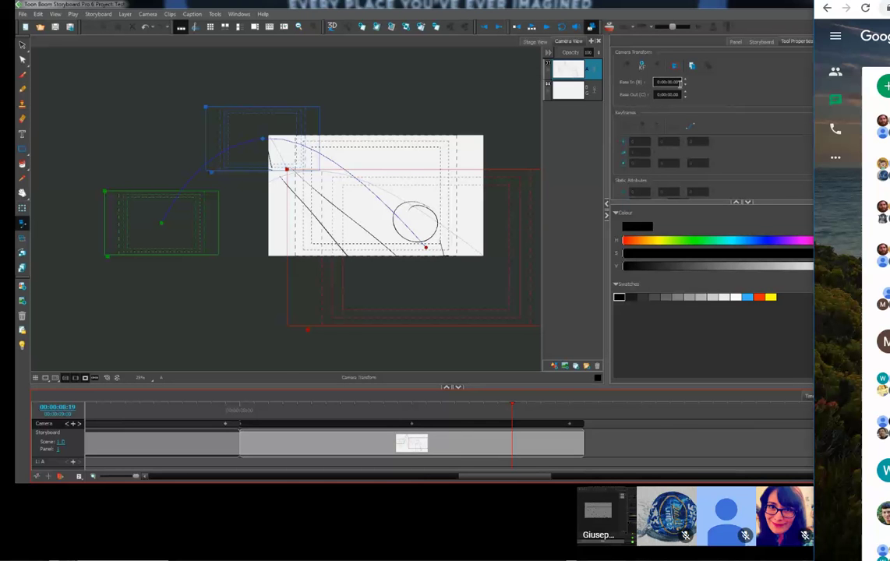
pyautogui.click(659, 95)
pyautogui.click(659, 82)
# Step: Add another new scene at the end and give it camera keyframes at its start and end
pyautogui.click(374, 26)
pyautogui.moveTo(501, 477); pyautogui.dragTo(515, 477)
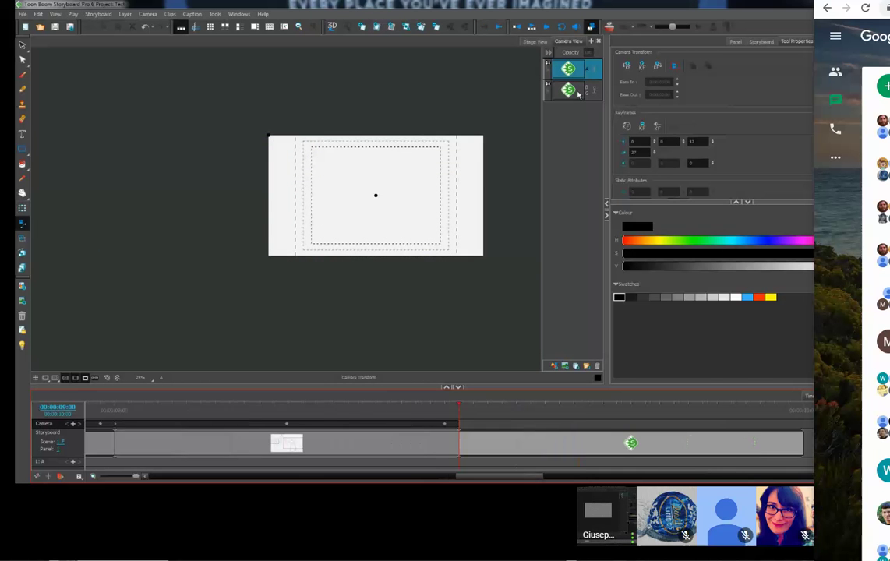
pyautogui.click(626, 66)
pyautogui.click(658, 66)
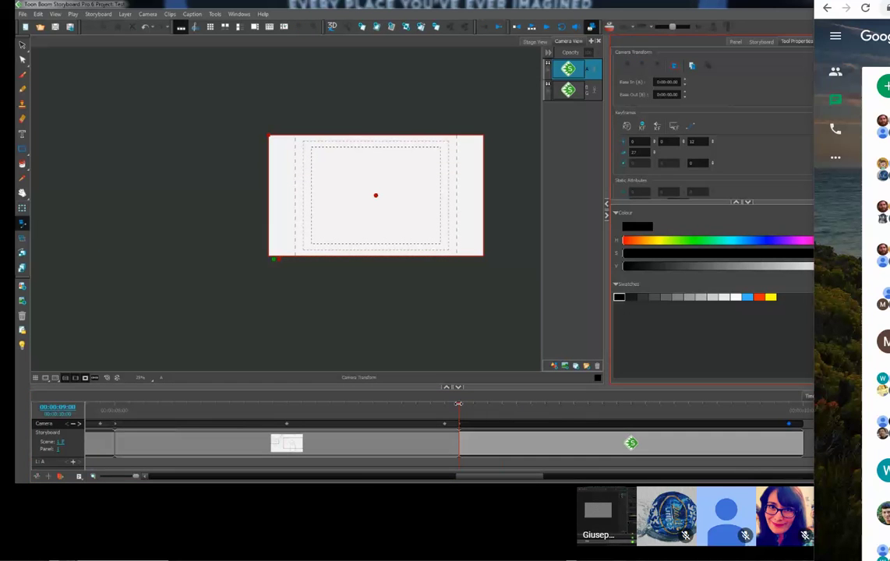
# Step: Add camera keyframes at 00:00:09:03 and 00:00:09:10 in the new scene and nudge their frames off centre in different directions
pyautogui.click(501, 410)
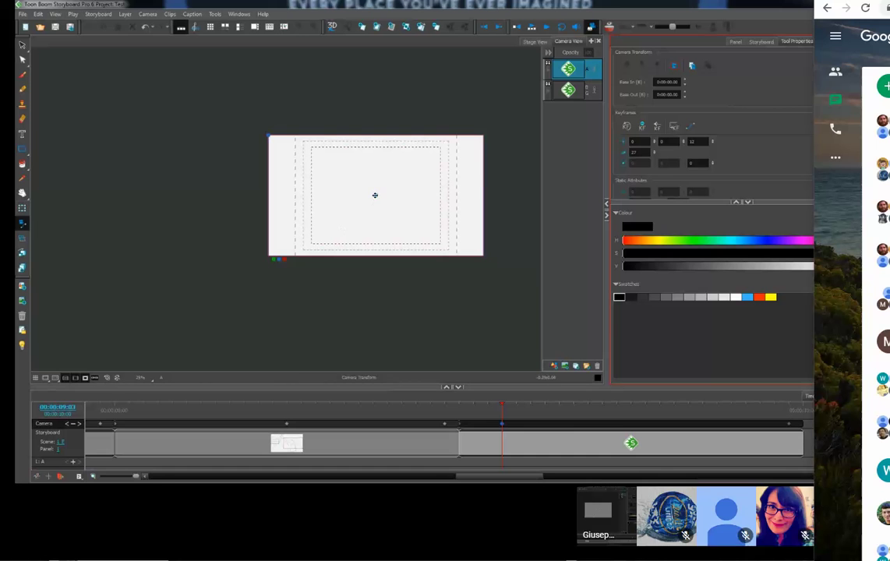
pyautogui.moveTo(369, 193); pyautogui.dragTo(375, 198)
pyautogui.moveTo(500, 409); pyautogui.dragTo(604, 409)
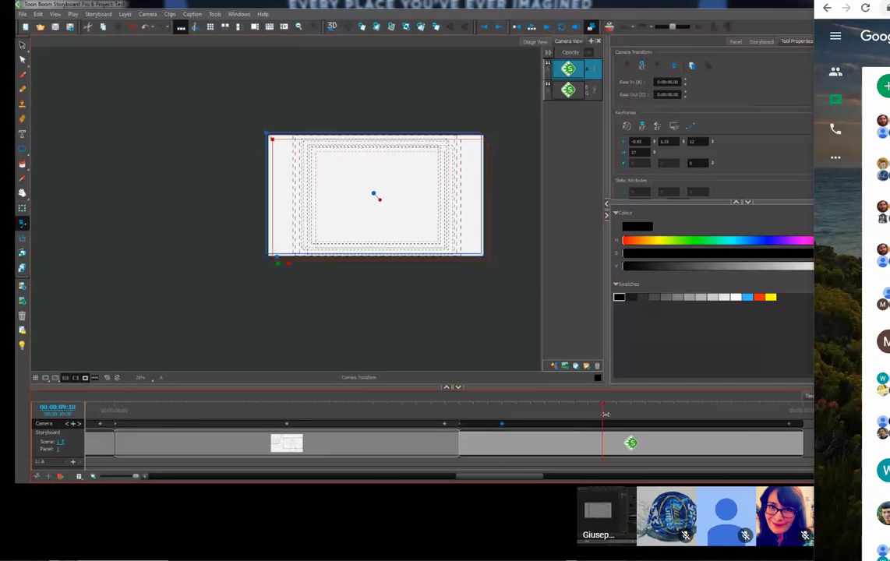
pyautogui.click(643, 66)
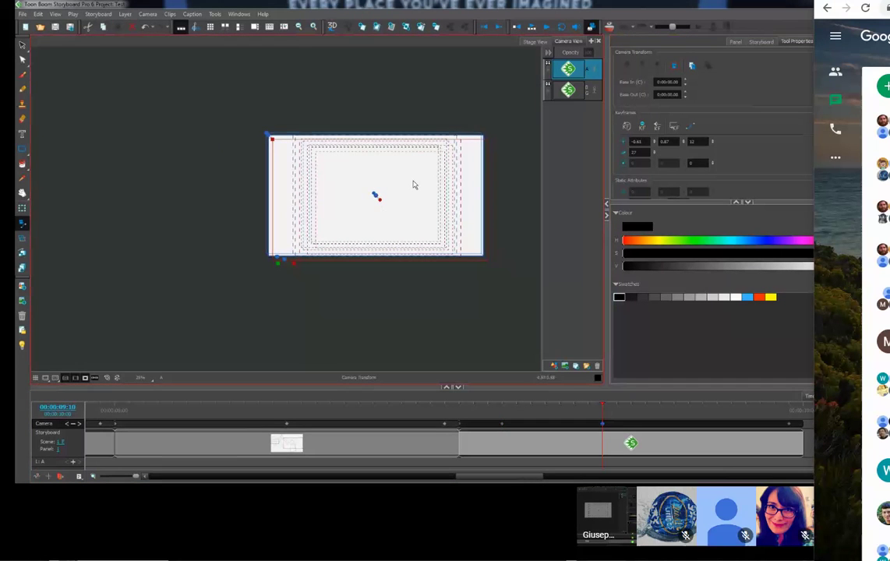
pyautogui.moveTo(413, 183); pyautogui.dragTo(375, 197)
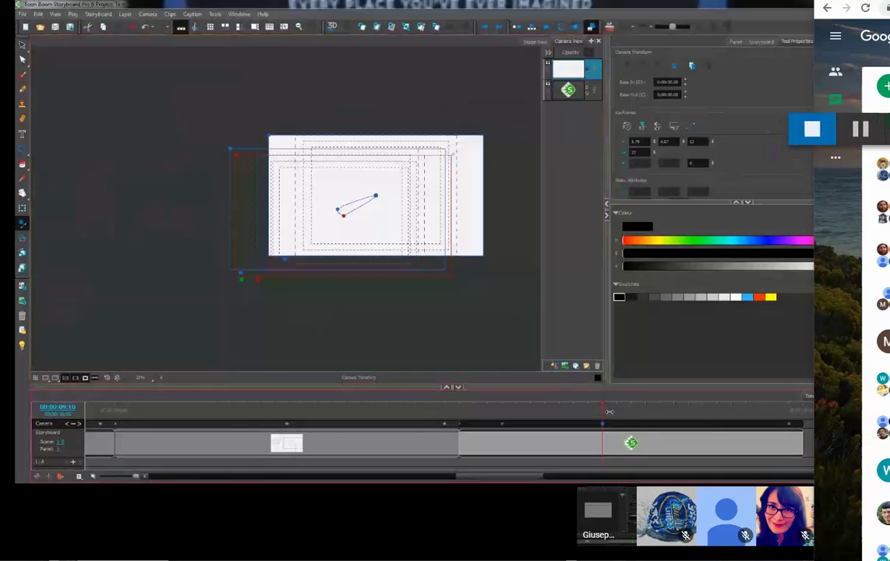
# Step: Add camera keyframes at 00:00:09:13 and 00:00:09:17 with slightly offset frames to extend the irregular shaking path
pyautogui.moveTo(606, 417); pyautogui.dragTo(646, 408)
pyautogui.moveTo(382, 191); pyautogui.dragTo(390, 195)
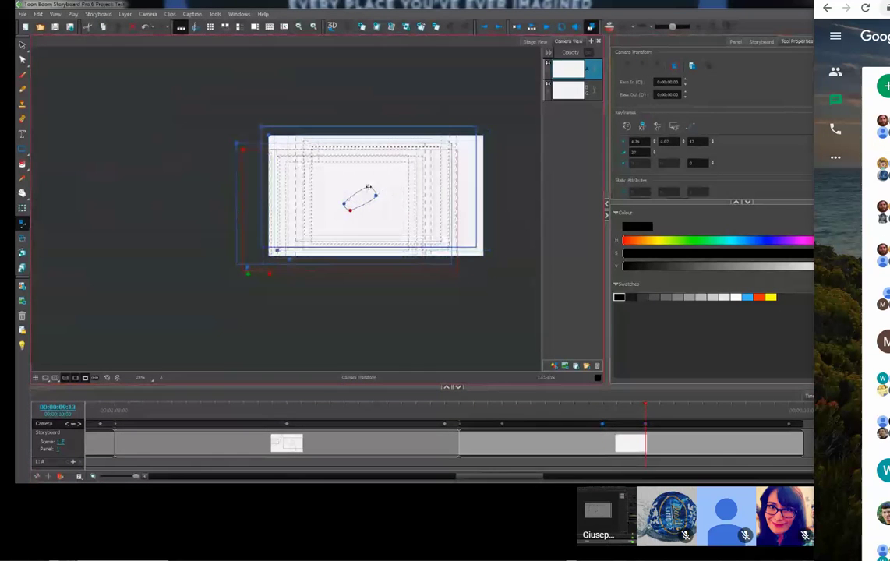
pyautogui.click(717, 409)
pyautogui.moveTo(732, 410); pyautogui.dragTo(705, 410)
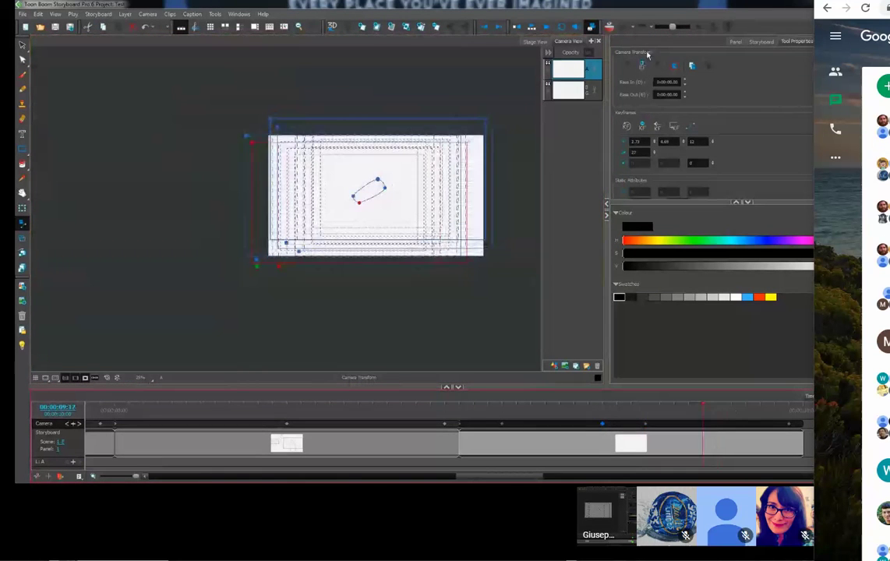
pyautogui.click(640, 66)
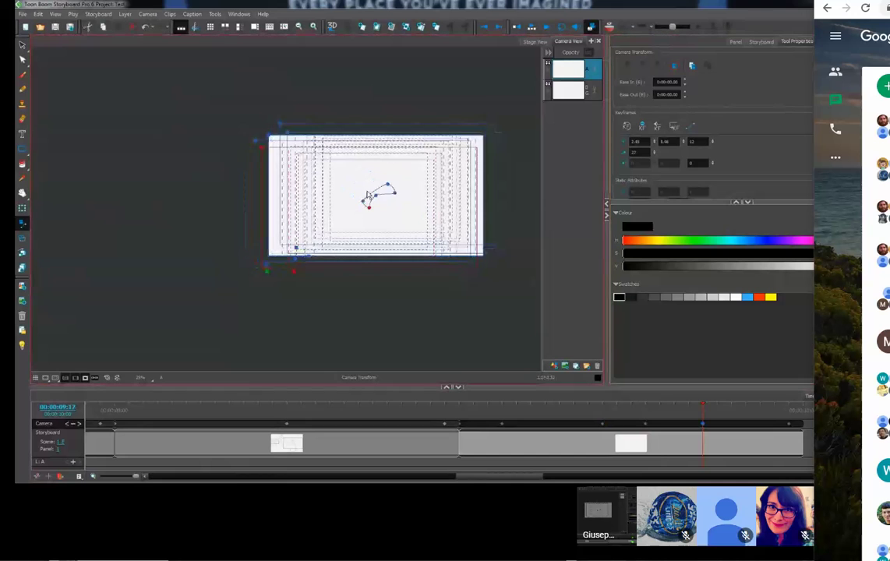
# Step: Play back from the end of the preceding scene to preview the camera shake in the last scene
pyautogui.click(444, 407)
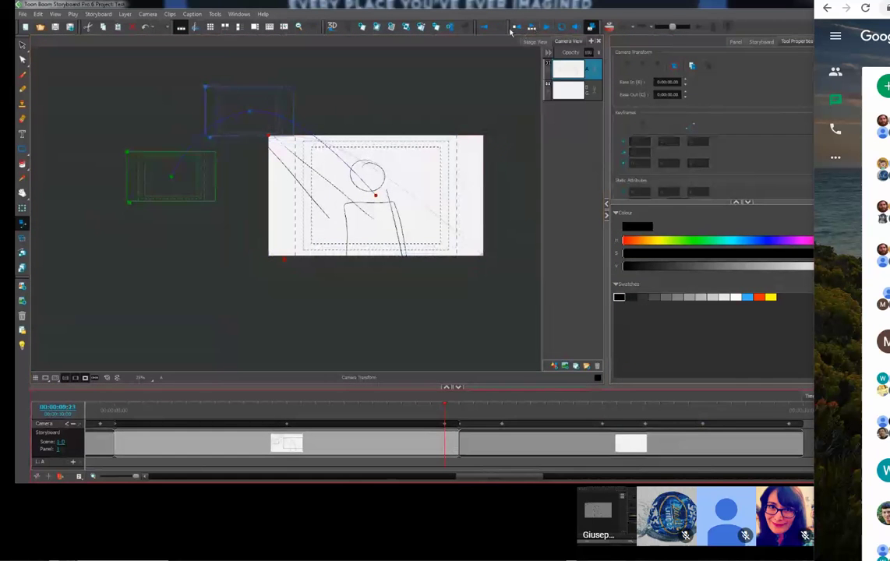
pyautogui.click(464, 26)
pyautogui.click(546, 28)
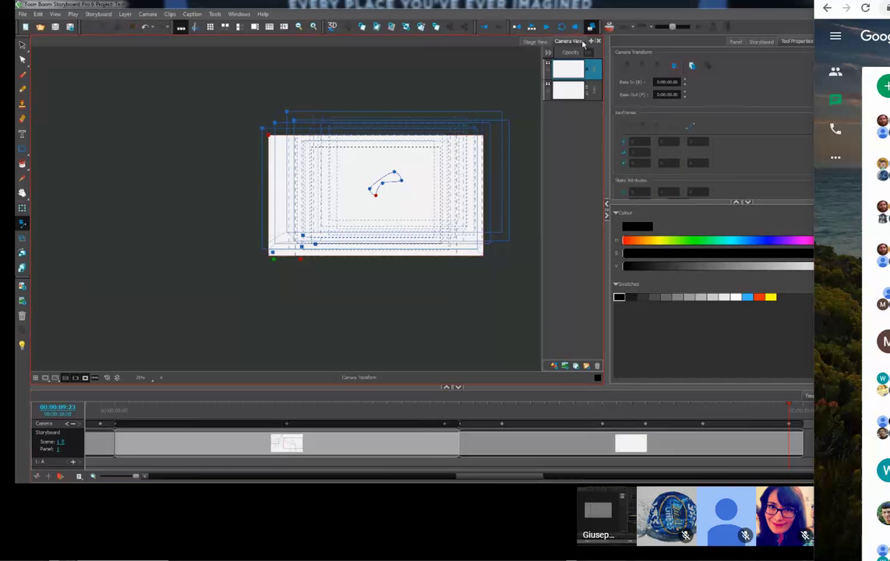
# Step: Switch to the Stage View, go to 00:00:09:11 in the last scene and sketch a rough looping circle with the Brush tool
pyautogui.click(594, 42)
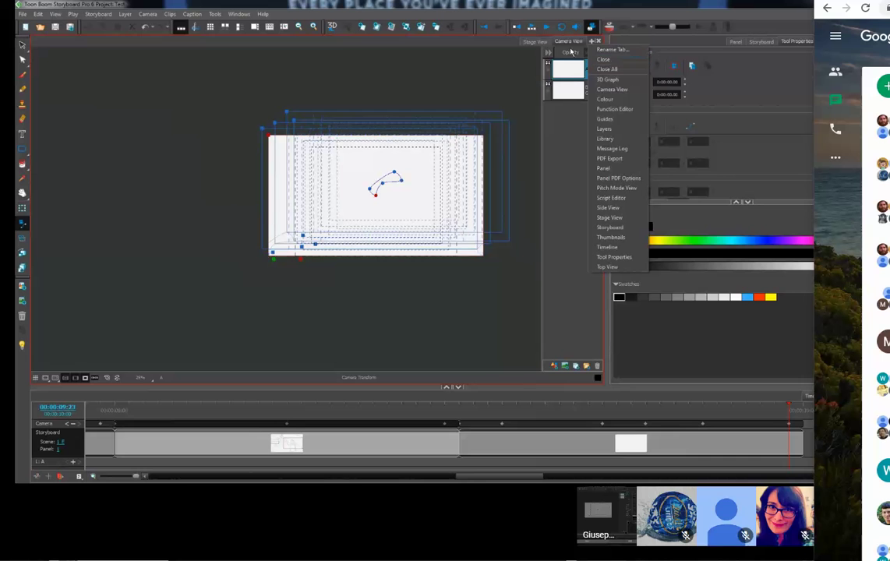
pyautogui.click(550, 43)
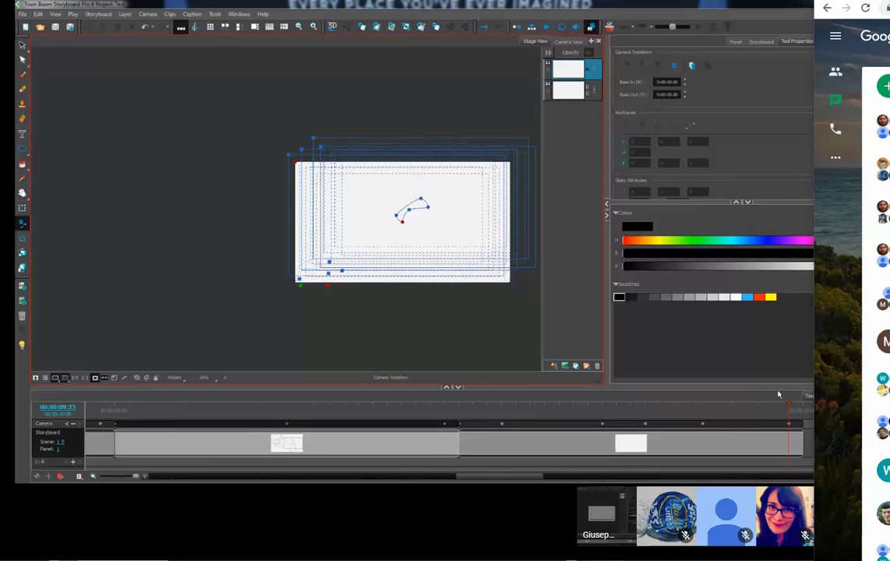
pyautogui.moveTo(788, 411)
pyautogui.mouseDown()
pyautogui.moveTo(493, 405)
pyautogui.moveTo(618, 405)
pyautogui.mouseUp()
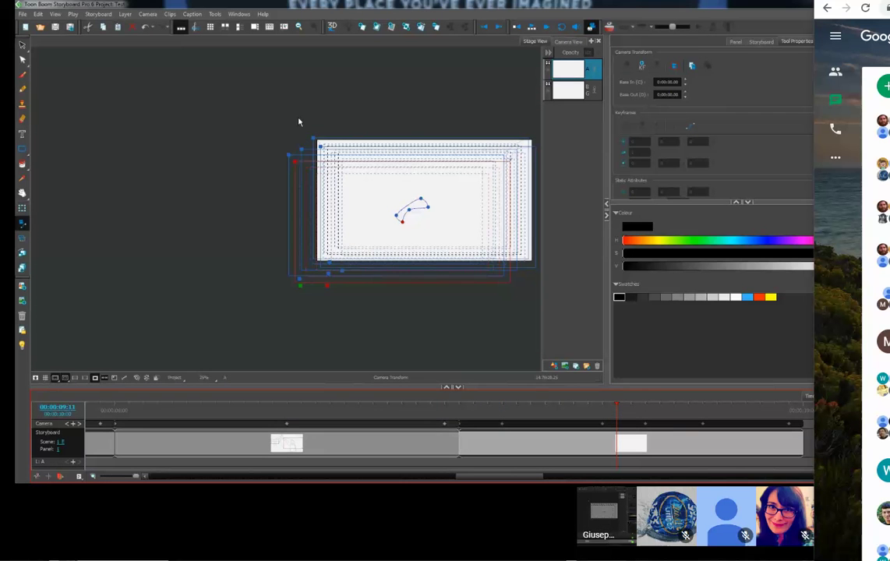
pyautogui.hotkey('alt', 'b')
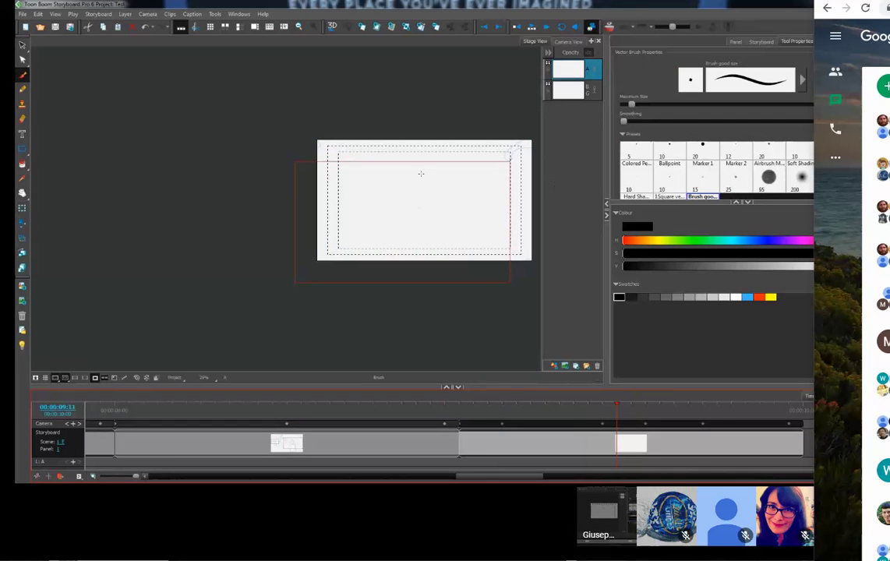
pyautogui.moveTo(420, 175); pyautogui.dragTo(407, 177)
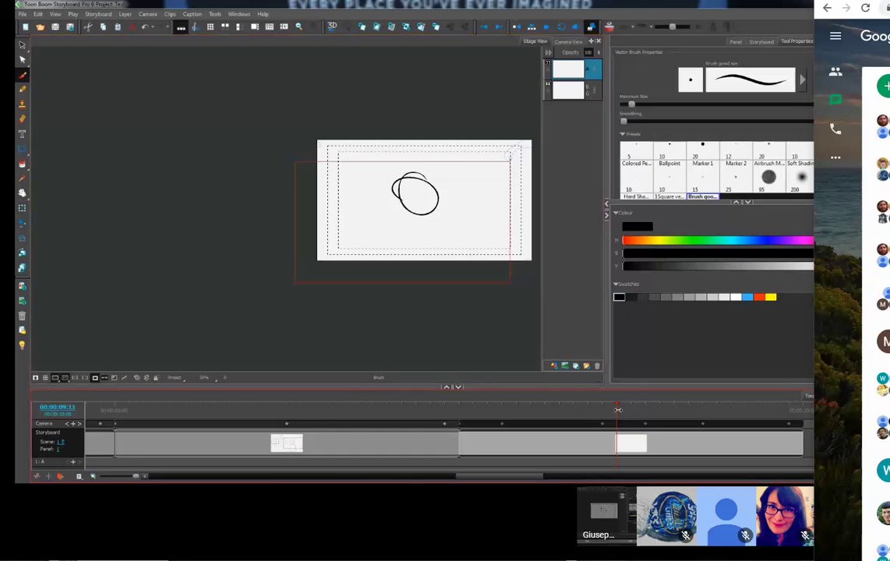
# Step: Scrub the last two scenes in the Camera View and turn off its camera mask to expose the artwork outside the frame
pyautogui.moveTo(617, 405)
pyautogui.mouseDown()
pyautogui.moveTo(453, 402)
pyautogui.moveTo(790, 428)
pyautogui.moveTo(576, 425)
pyautogui.moveTo(530, 412)
pyautogui.moveTo(746, 435)
pyautogui.mouseUp()
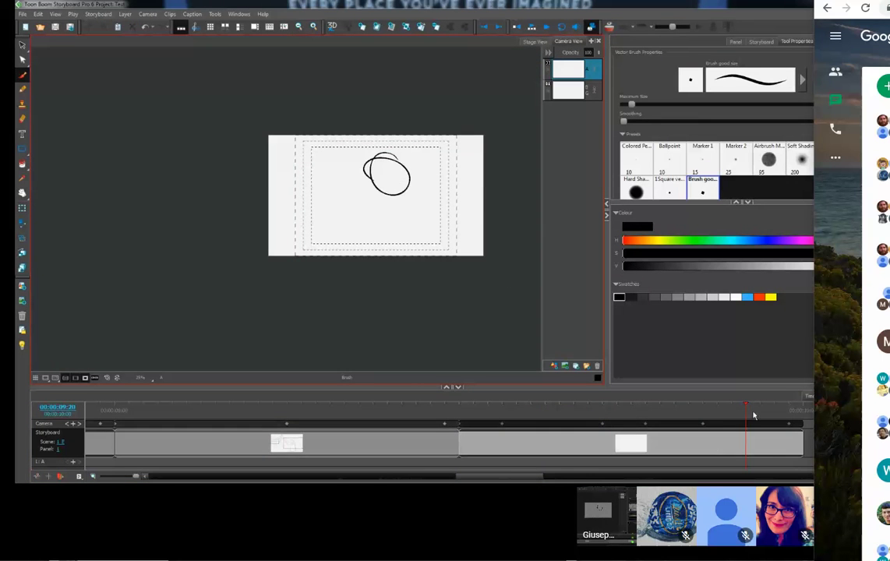
pyautogui.scroll(-1, 190, 195)
pyautogui.click(269, 445)
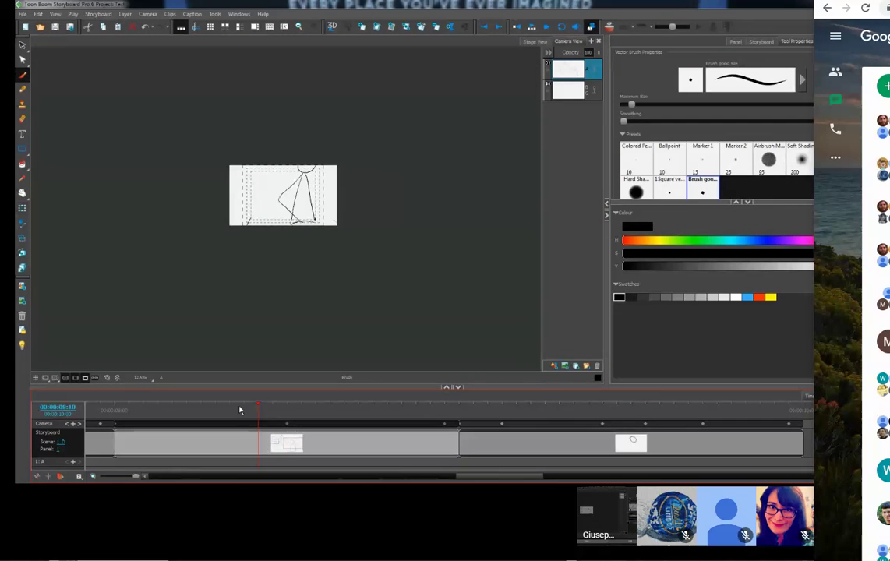
pyautogui.click(230, 407)
pyautogui.press('2')
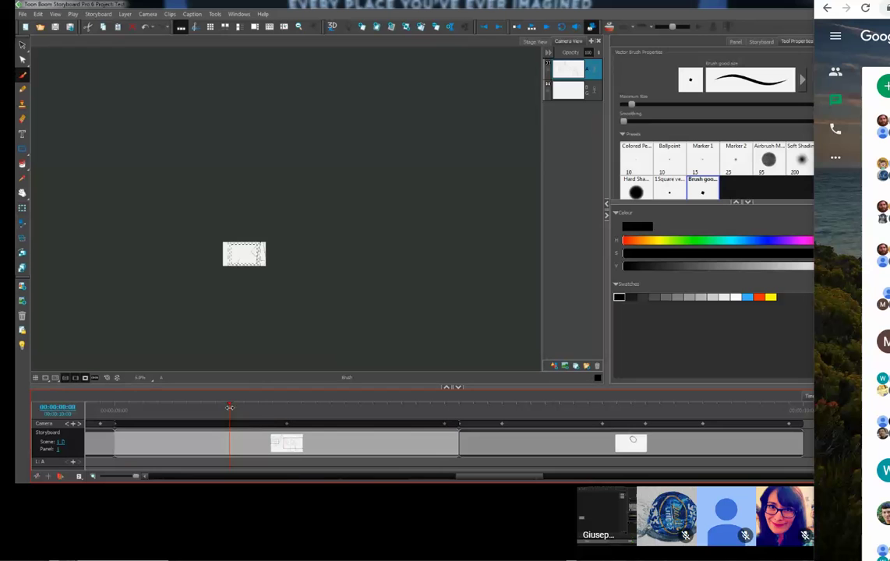
pyautogui.moveTo(230, 408)
pyautogui.mouseDown()
pyautogui.moveTo(113, 407)
pyautogui.moveTo(433, 407)
pyautogui.moveTo(142, 410)
pyautogui.moveTo(423, 449)
pyautogui.moveTo(148, 446)
pyautogui.moveTo(338, 448)
pyautogui.mouseUp()
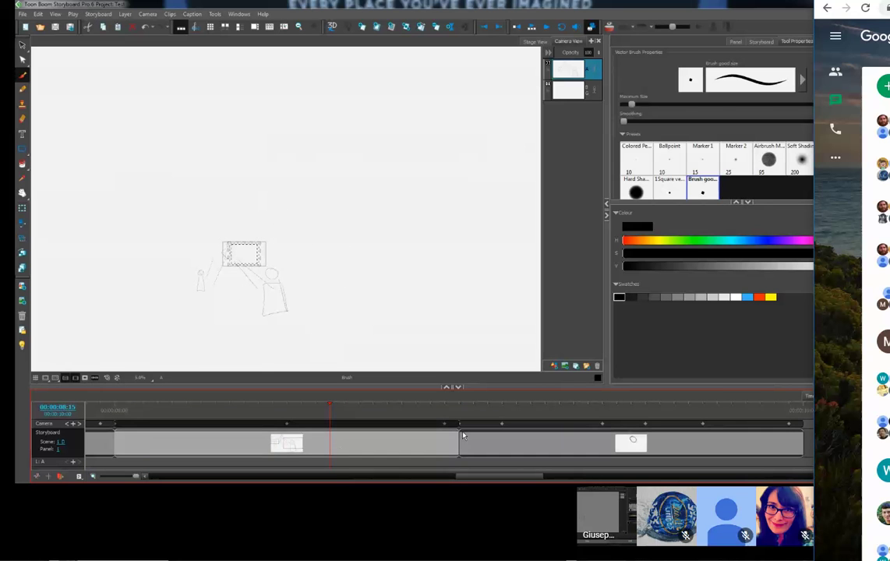
pyautogui.moveTo(463, 436); pyautogui.dragTo(217, 456)
# Step: Scrub the last two scenes in the Stage View to examine how the camera frame travels over the drawings
pyautogui.click(535, 42)
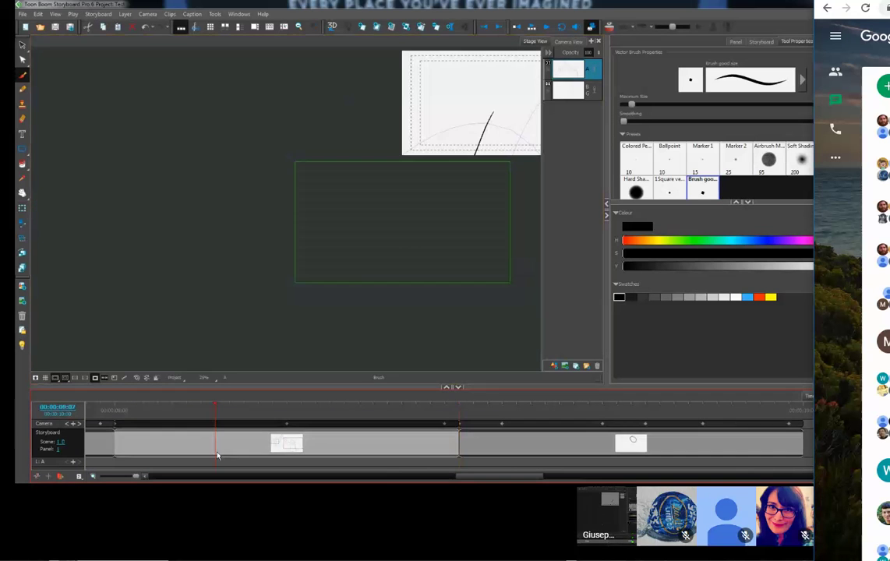
pyautogui.moveTo(215, 409)
pyautogui.mouseDown()
pyautogui.moveTo(130, 410)
pyautogui.moveTo(403, 415)
pyautogui.moveTo(143, 420)
pyautogui.moveTo(419, 415)
pyautogui.mouseUp()
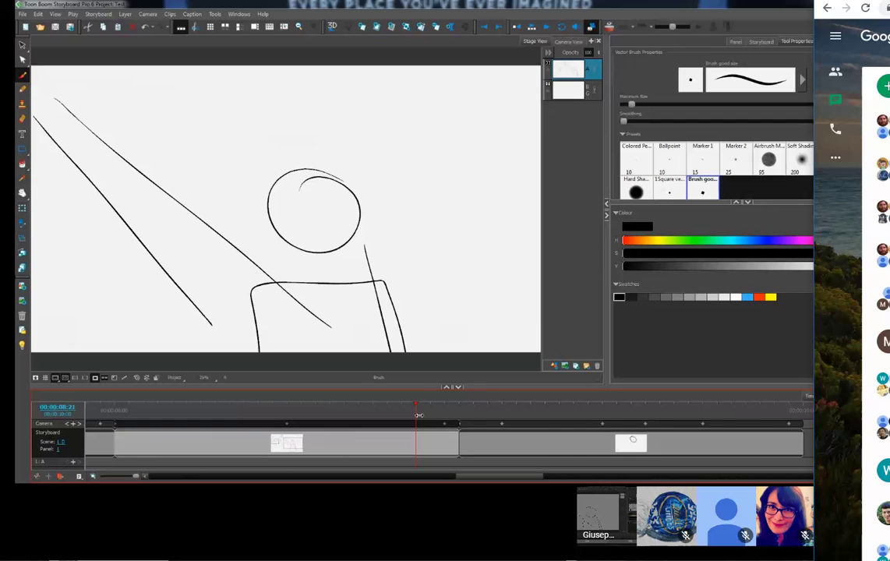
pyautogui.moveTo(420, 415); pyautogui.dragTo(420, 419)
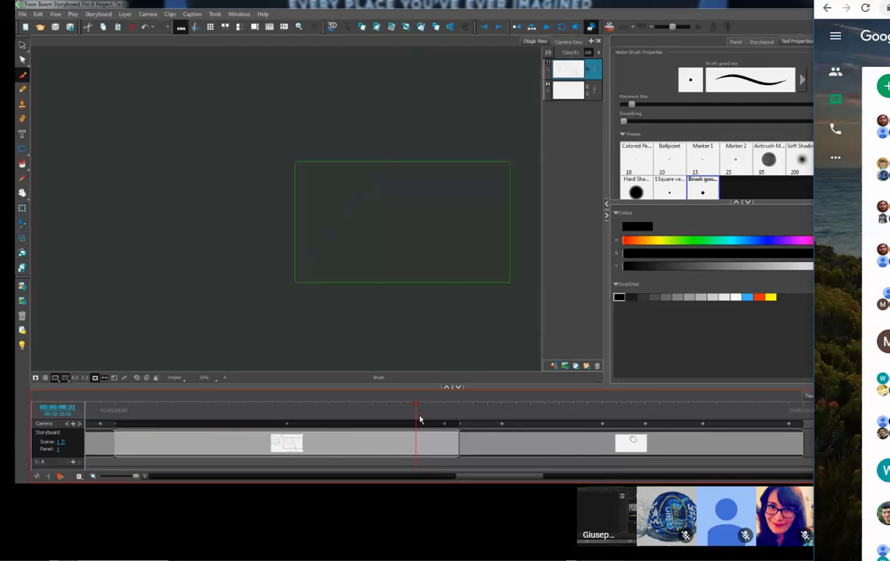
pyautogui.click(520, 438)
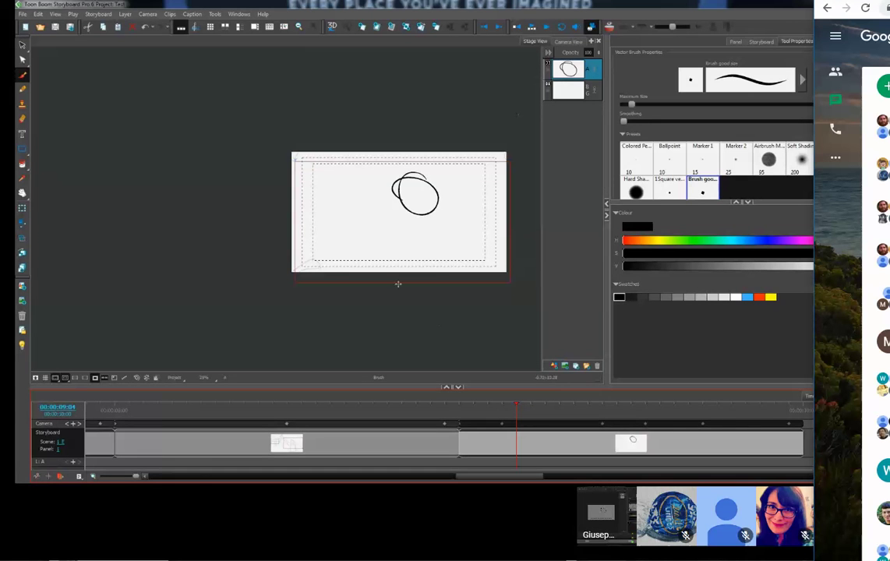
pyautogui.scroll(2, 380, 267)
pyautogui.scroll(3, 406, 219)
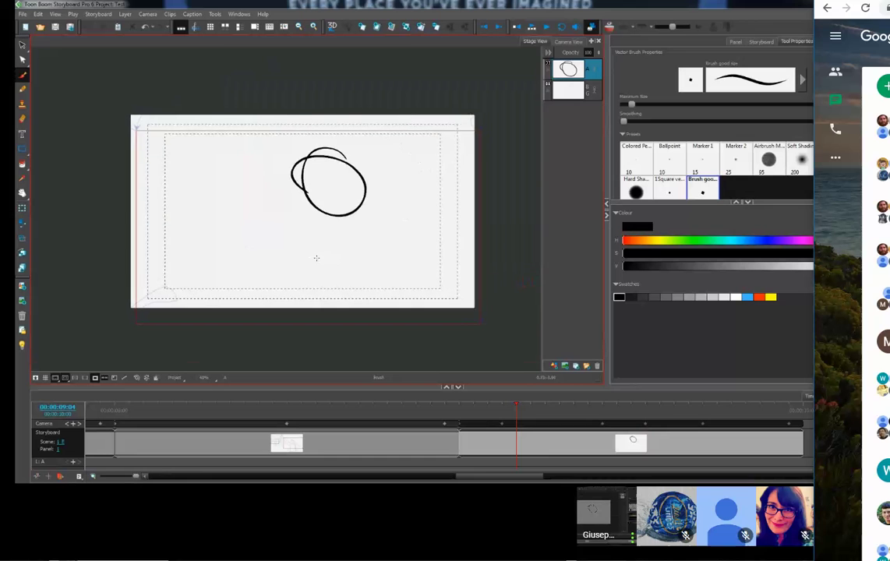
pyautogui.moveTo(281, 173); pyautogui.dragTo(283, 201)
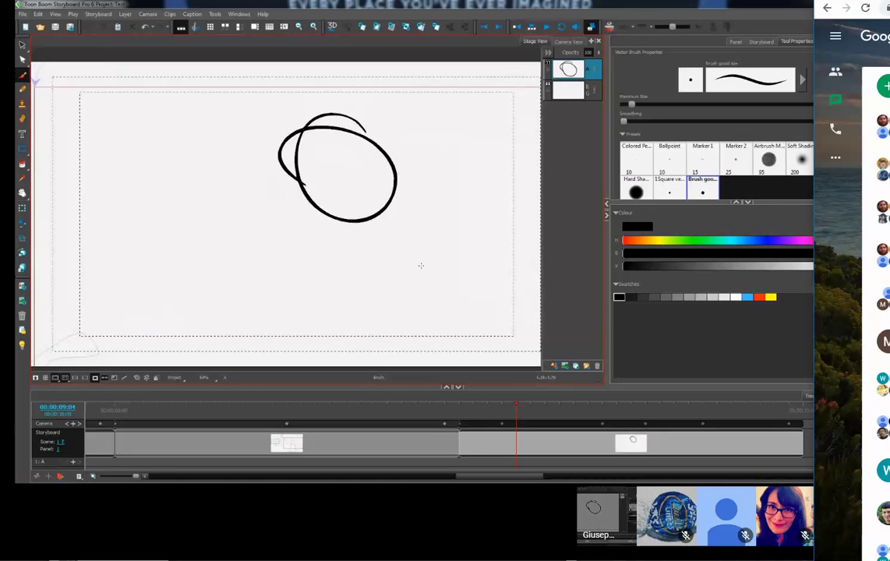
pyautogui.moveTo(516, 412); pyautogui.dragTo(525, 415)
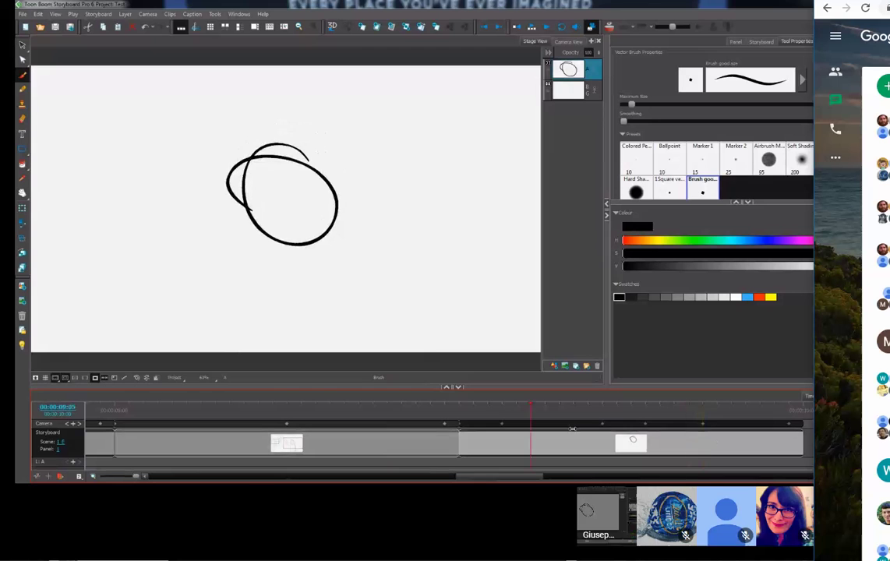
# Step: Turn off the camera mask in the Stage View and examine the area around the last scene's camera frame
pyautogui.scroll(-3, 322, 262)
pyautogui.scroll(-4, 322, 262)
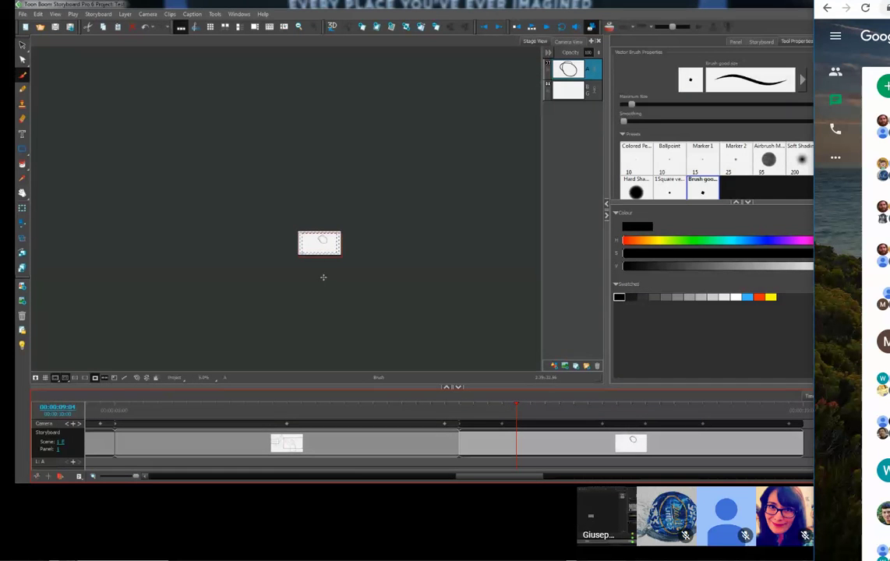
pyautogui.click(95, 378)
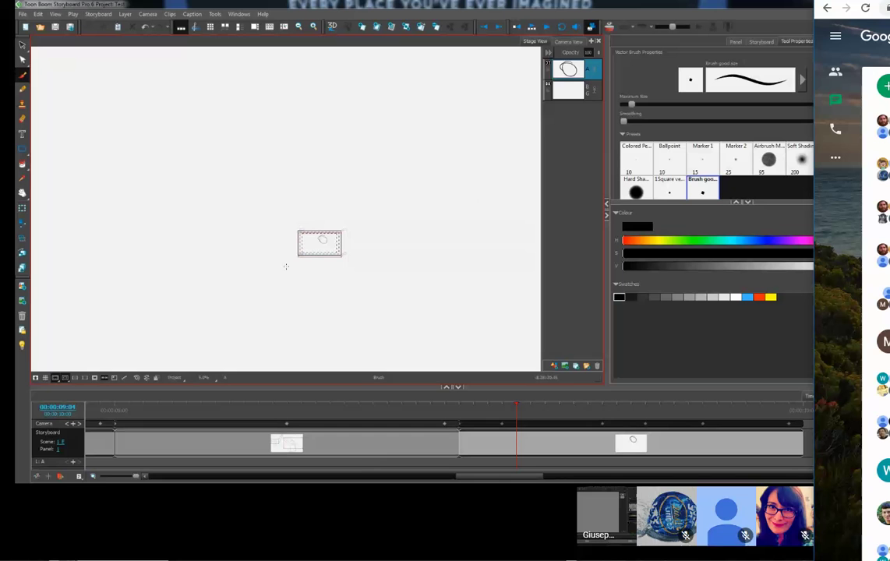
pyautogui.scroll(5, 286, 266)
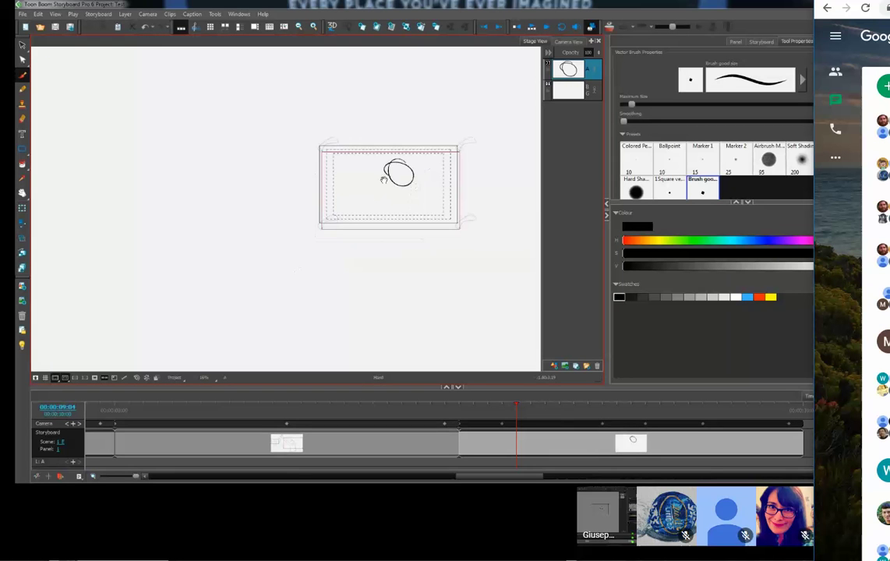
pyautogui.moveTo(384, 180); pyautogui.dragTo(346, 218)
pyautogui.scroll(2, 339, 233)
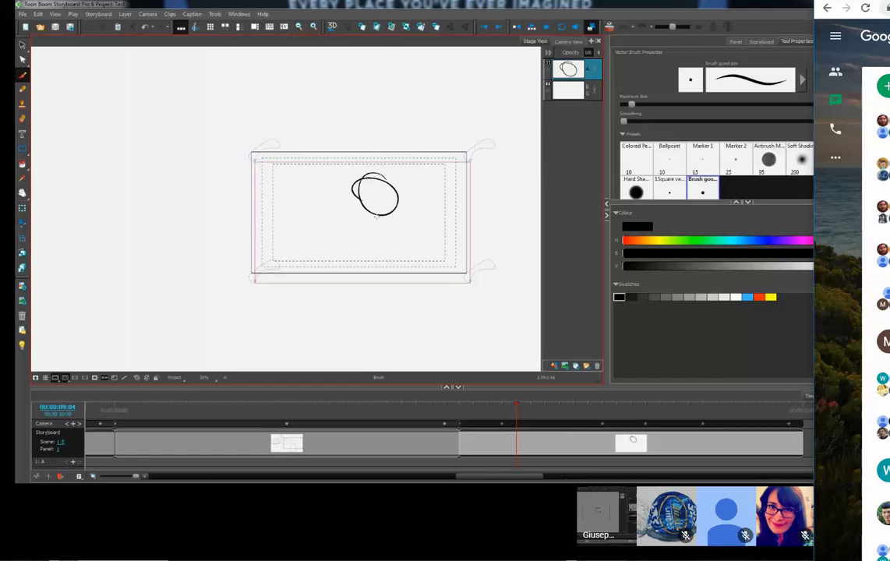
pyautogui.scroll(-5, 413, 291)
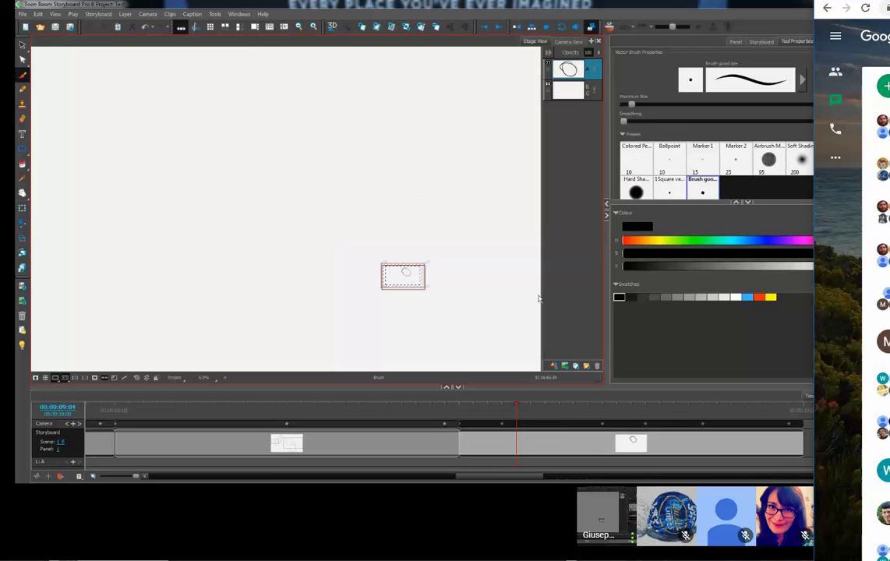
# Step: Scrub the last scene in the Stage View and Camera View with the masks off to compare how each shows the shake
pyautogui.click(511, 410)
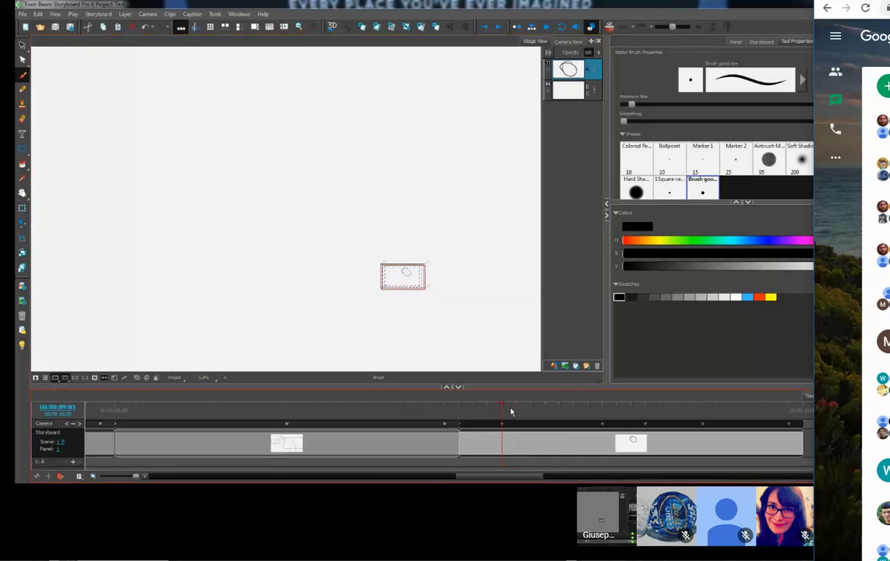
pyautogui.moveTo(512, 411); pyautogui.dragTo(735, 429)
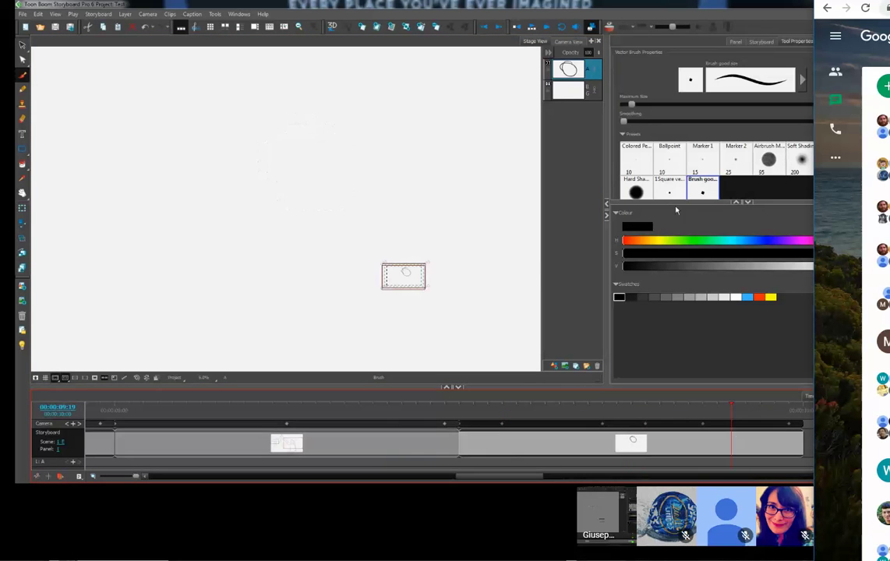
pyautogui.click(572, 43)
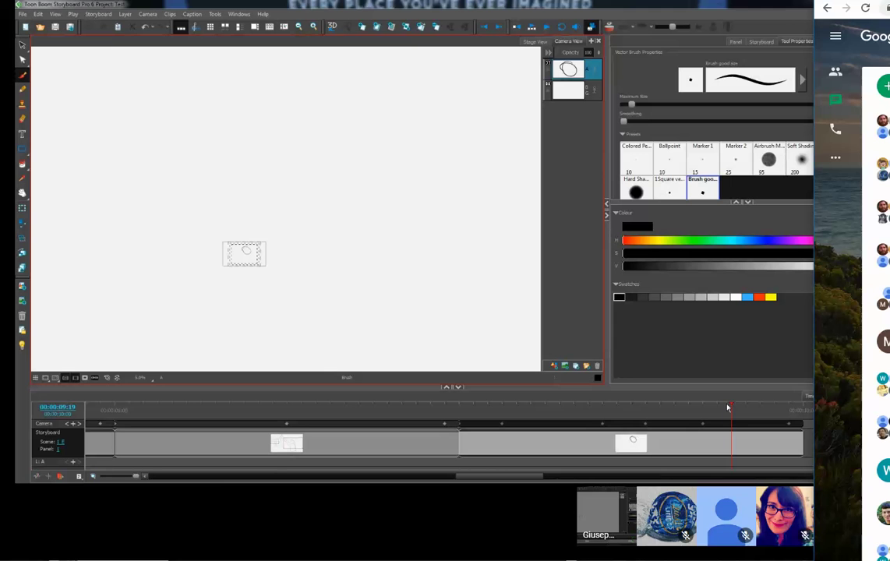
pyautogui.moveTo(728, 407)
pyautogui.mouseDown()
pyautogui.moveTo(487, 406)
pyautogui.moveTo(603, 409)
pyautogui.moveTo(626, 436)
pyautogui.mouseUp()
pyautogui.click(534, 42)
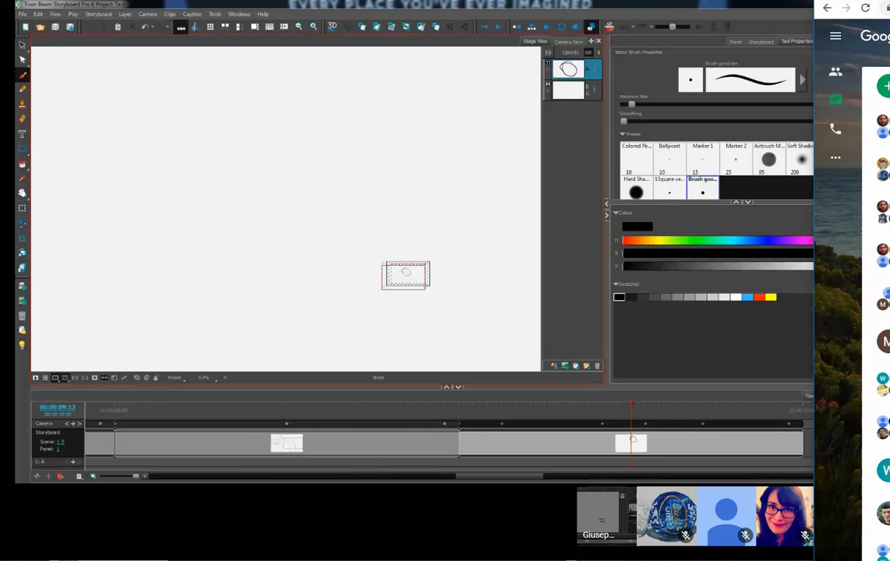
pyautogui.moveTo(479, 479); pyautogui.dragTo(496, 477)
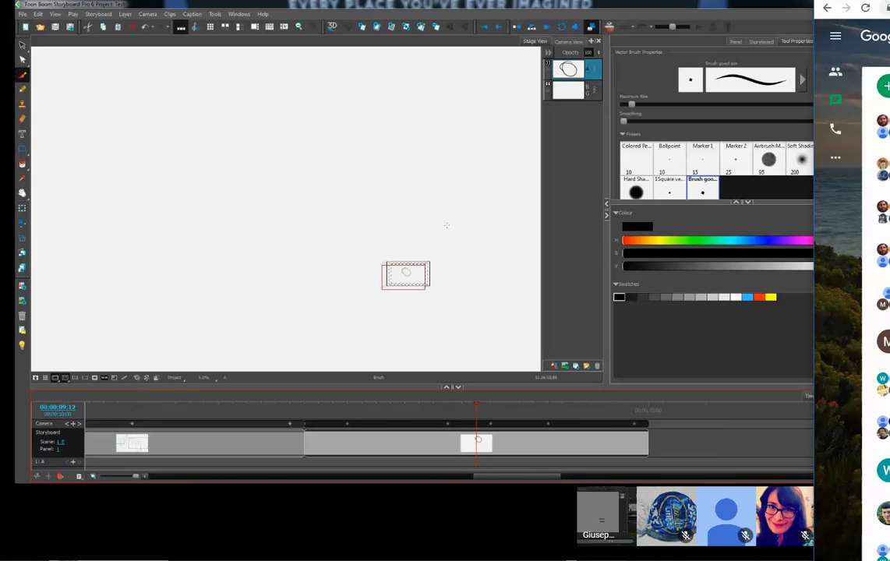
pyautogui.scroll(4, 426, 279)
pyautogui.moveTo(426, 278)
pyautogui.mouseDown()
pyautogui.moveTo(469, 334)
pyautogui.moveTo(413, 258)
pyautogui.moveTo(516, 285)
pyautogui.mouseUp()
pyautogui.scroll(4, 413, 258)
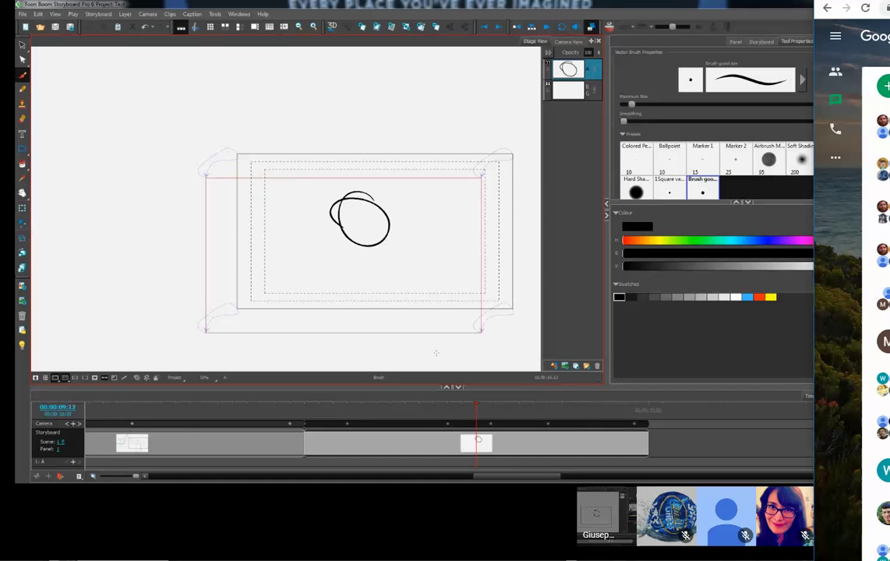
# Step: Activate the Camera tool, and pop the Quickdraw Class chat out of the Google Hangouts page into its own window
pyautogui.moveTo(873, 2); pyautogui.dragTo(671, 0)
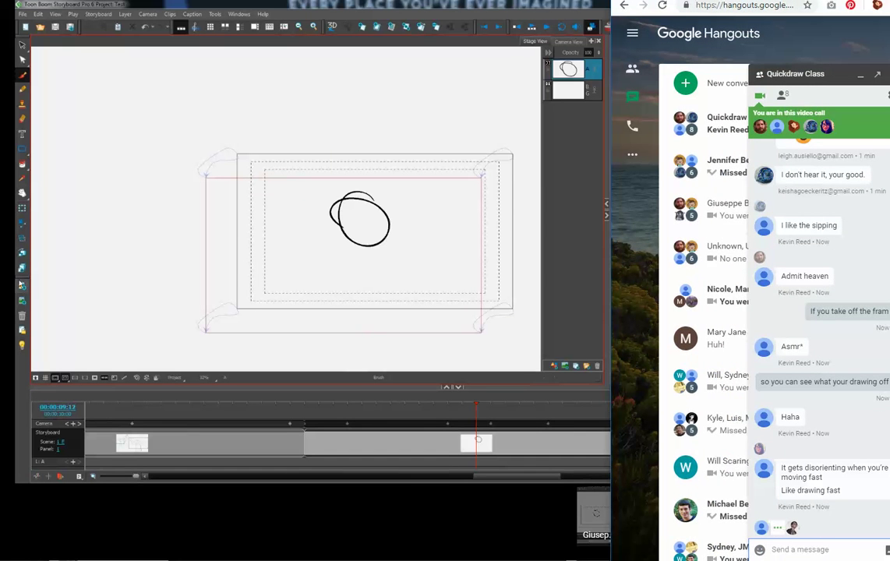
pyautogui.click(24, 224)
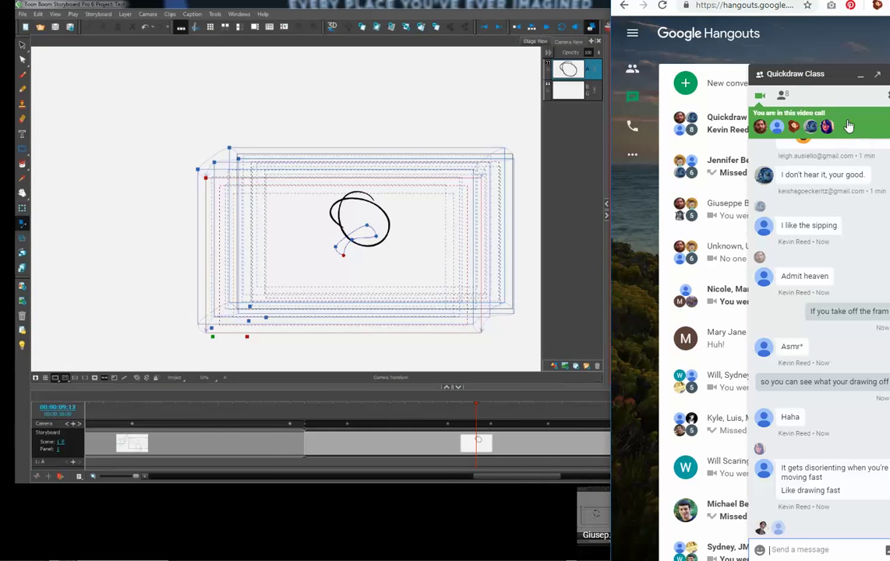
pyautogui.moveTo(811, 76); pyautogui.dragTo(767, 76)
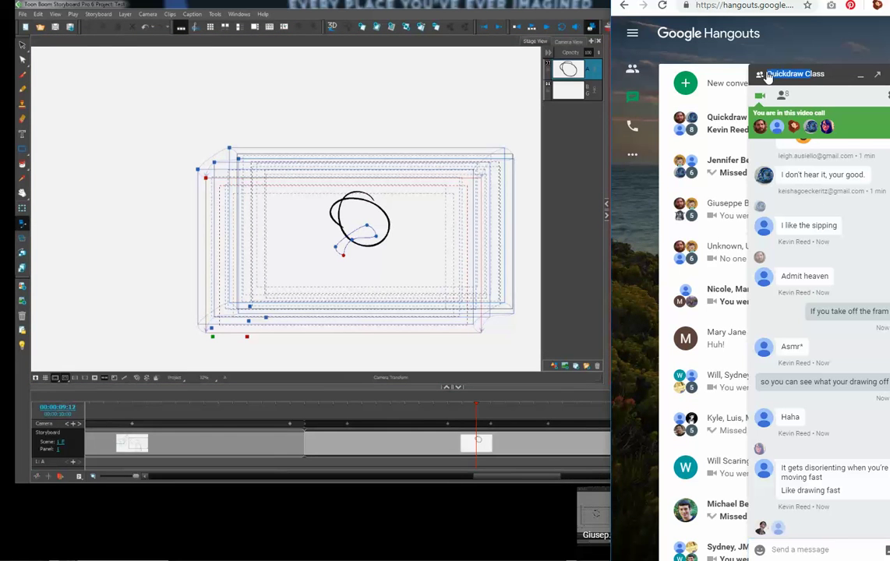
pyautogui.click(879, 75)
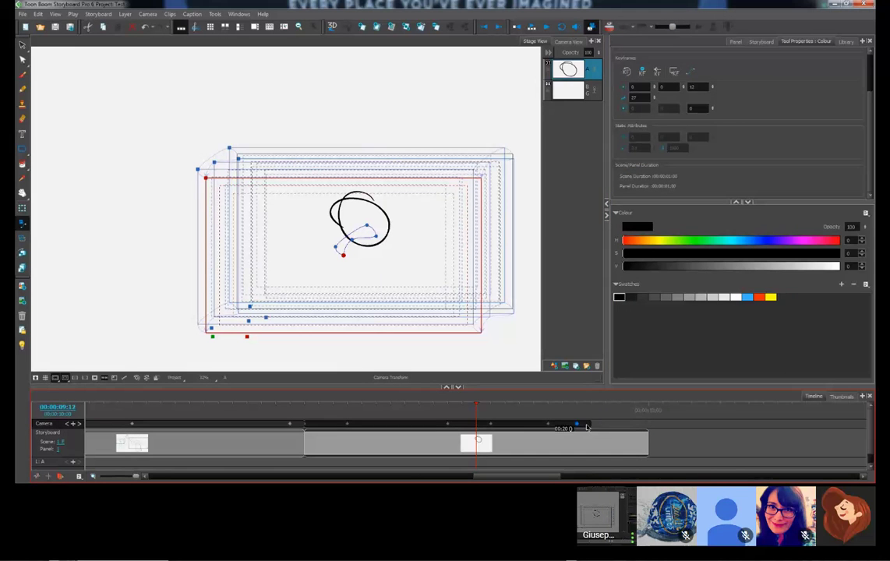
pyautogui.moveTo(710, 23); pyautogui.dragTo(735, 23)
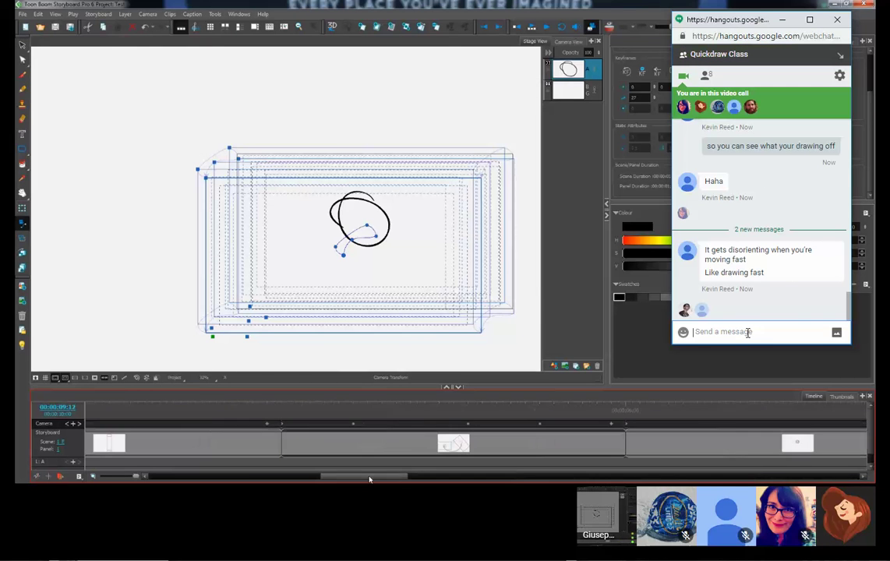
# Step: Move the camera keyframe at the end of the two-panel scene earlier on the timeline, and check its second panel at 00:00:11:03
pyautogui.moveTo(134, 477); pyautogui.dragTo(123, 477)
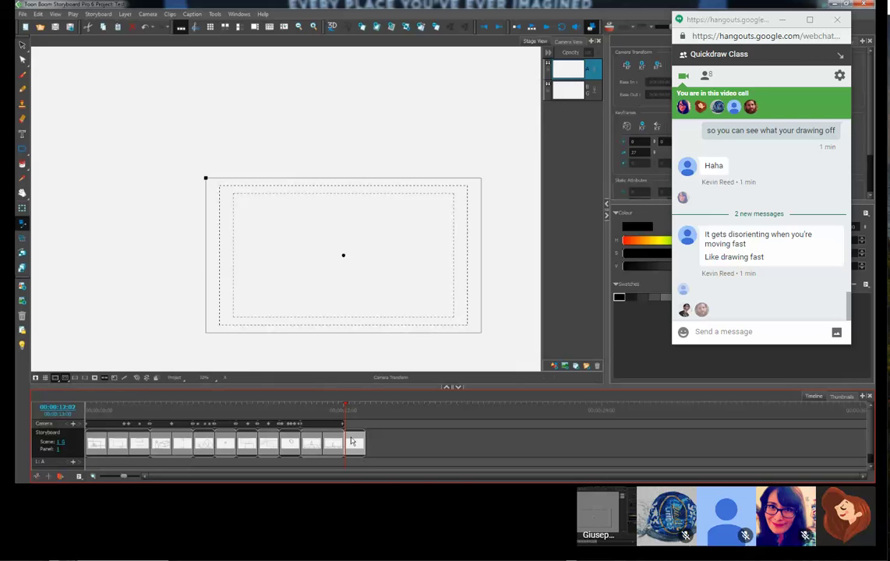
pyautogui.moveTo(343, 425)
pyautogui.mouseDown()
pyautogui.moveTo(306, 424)
pyautogui.moveTo(321, 414)
pyautogui.moveTo(298, 413)
pyautogui.moveTo(330, 417)
pyautogui.moveTo(299, 414)
pyautogui.moveTo(322, 423)
pyautogui.mouseUp()
pyautogui.click(344, 414)
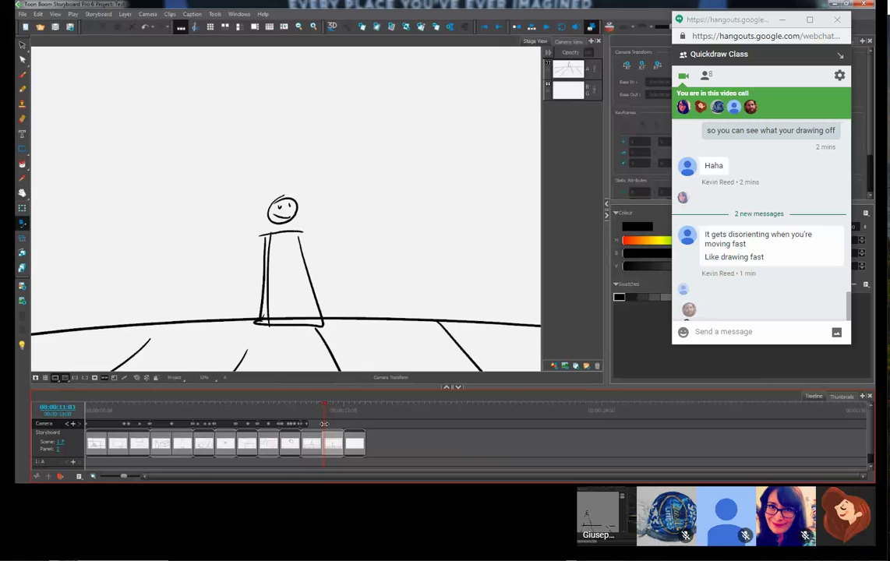
pyautogui.click(322, 424)
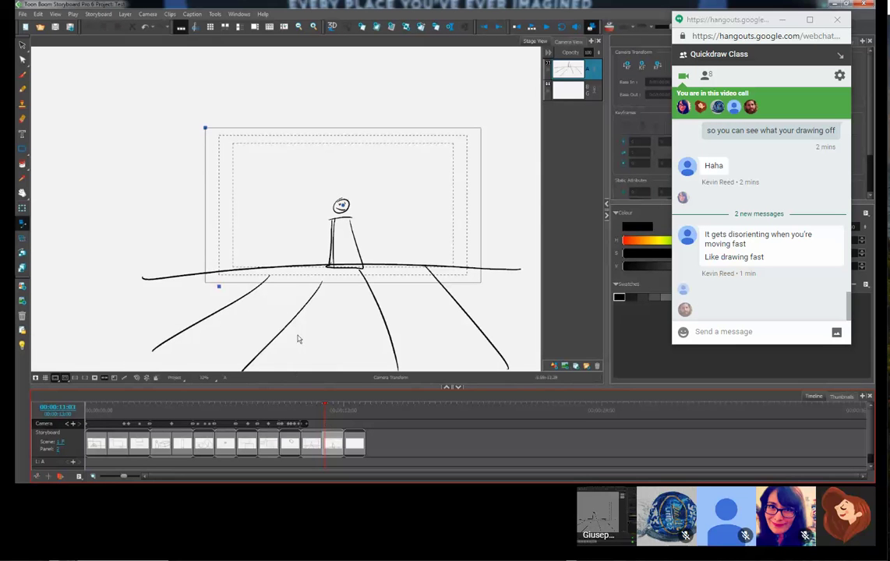
# Step: Move the camera keyframe back to the end of the two-panel scene and select the blank last scene
pyautogui.moveTo(306, 426); pyautogui.dragTo(345, 427)
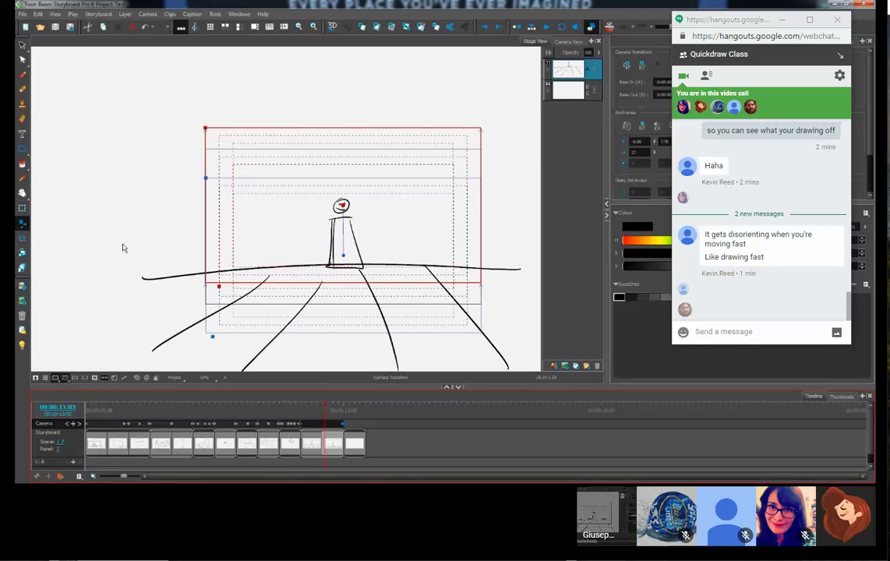
pyautogui.click(355, 448)
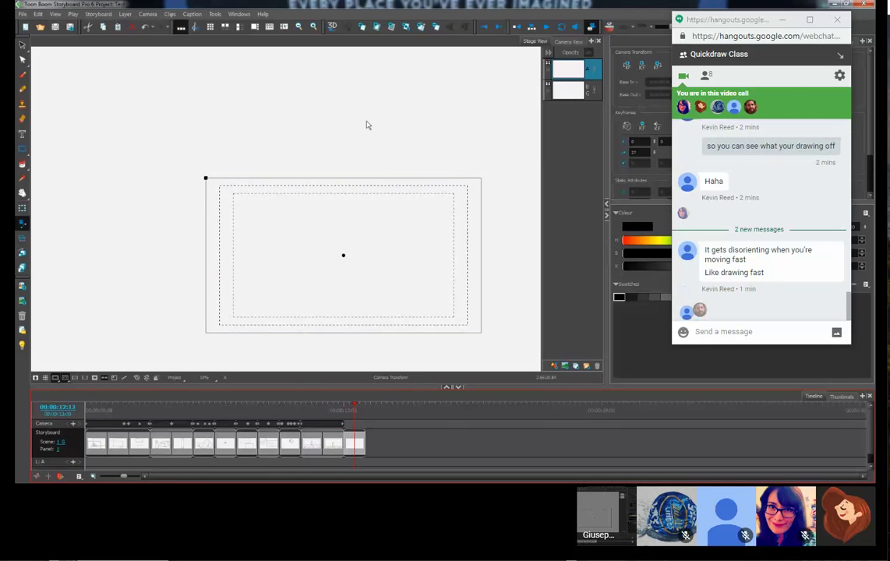
# Step: Scribble overlapping black Brush loops across and beyond the camera frame in the blank last scene
pyautogui.click(22, 75)
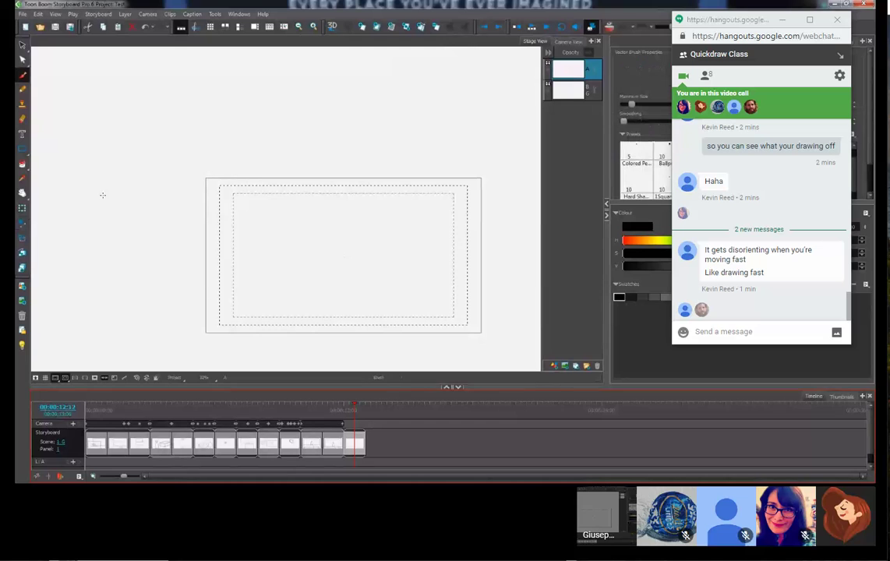
pyautogui.press('space')
pyautogui.moveTo(231, 297); pyautogui.dragTo(231, 212)
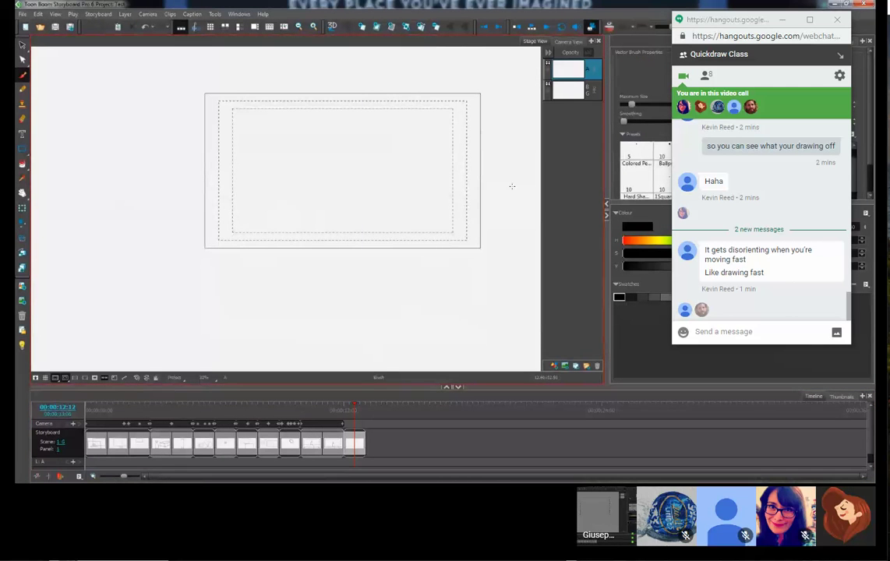
pyautogui.moveTo(414, 83)
pyautogui.mouseDown()
pyautogui.moveTo(466, 192)
pyautogui.moveTo(337, 271)
pyautogui.moveTo(233, 257)
pyautogui.mouseUp()
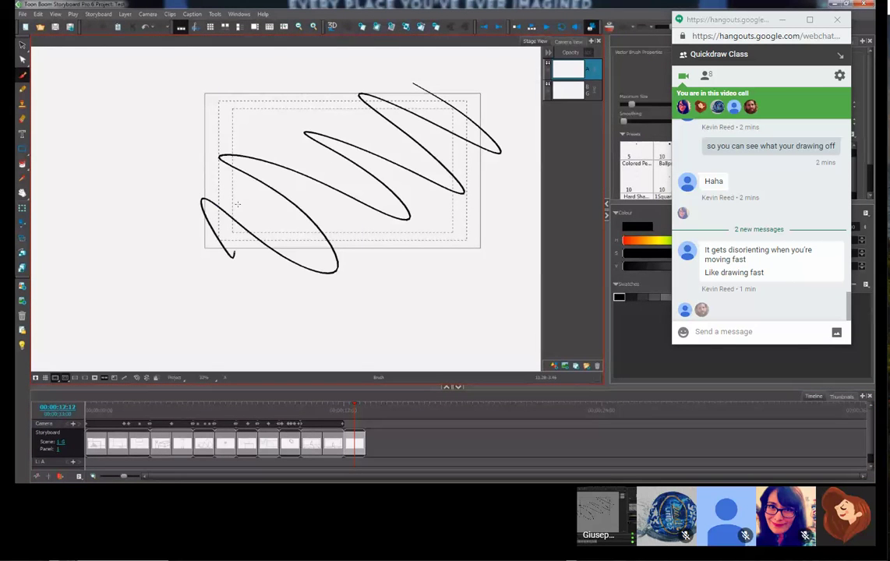
pyautogui.moveTo(238, 204)
pyautogui.mouseDown()
pyautogui.moveTo(351, 206)
pyautogui.moveTo(234, 117)
pyautogui.moveTo(311, 277)
pyautogui.moveTo(397, 93)
pyautogui.mouseUp()
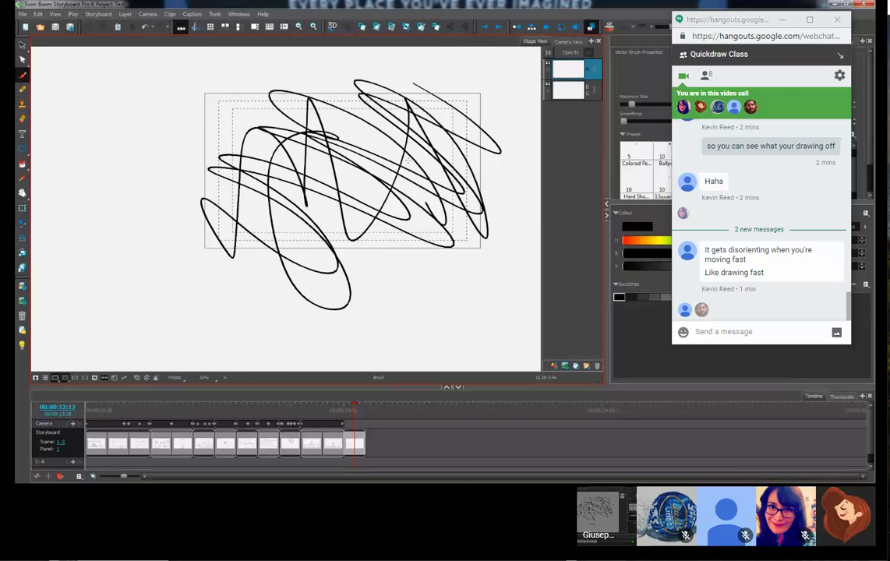
pyautogui.moveTo(336, 86)
pyautogui.mouseDown()
pyautogui.moveTo(234, 226)
pyautogui.moveTo(343, 195)
pyautogui.moveTo(327, 254)
pyautogui.moveTo(249, 133)
pyautogui.mouseUp()
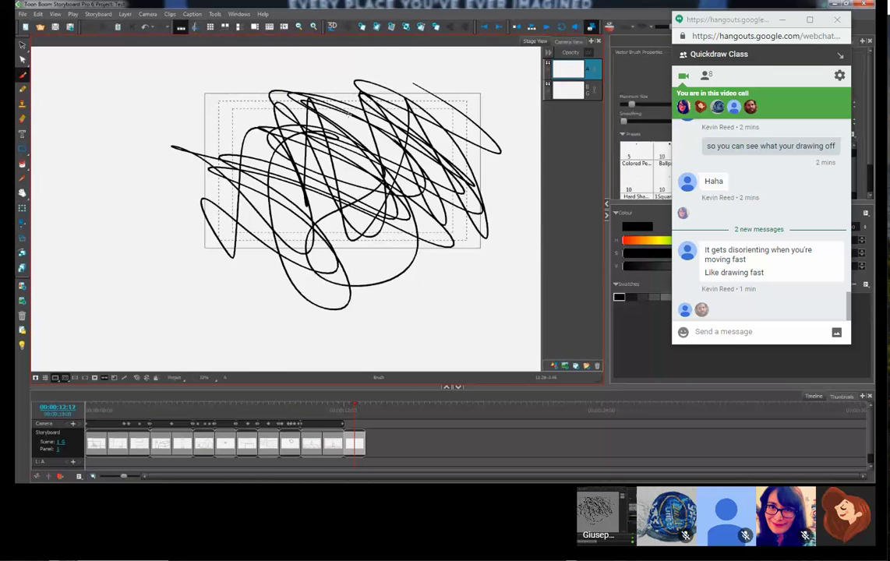
pyautogui.moveTo(347, 116)
pyautogui.mouseDown()
pyautogui.moveTo(374, 234)
pyautogui.moveTo(273, 125)
pyautogui.moveTo(234, 241)
pyautogui.mouseUp()
# Step: Send the message HAHAHA in the Quickdraw Class chat
pyautogui.click(778, 330)
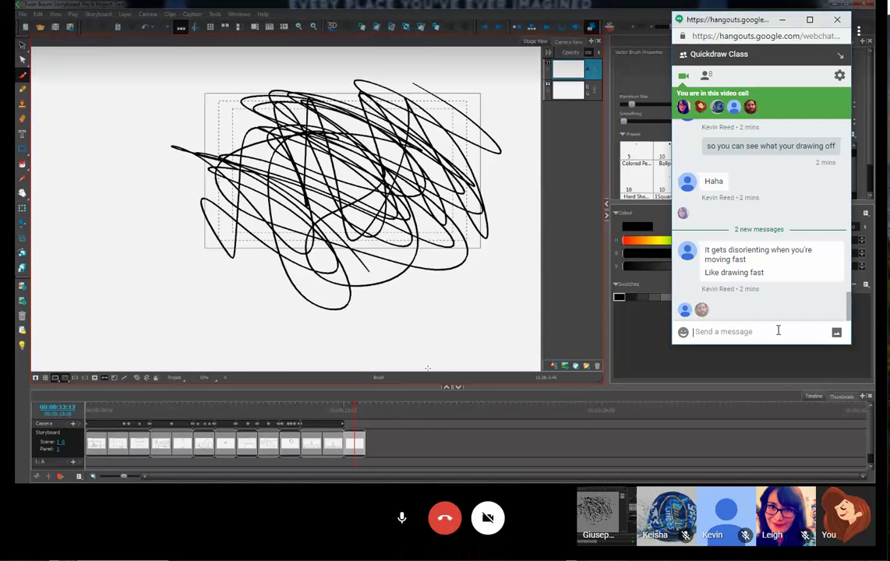
pyautogui.write('HAHAHA')
pyautogui.press('Return')
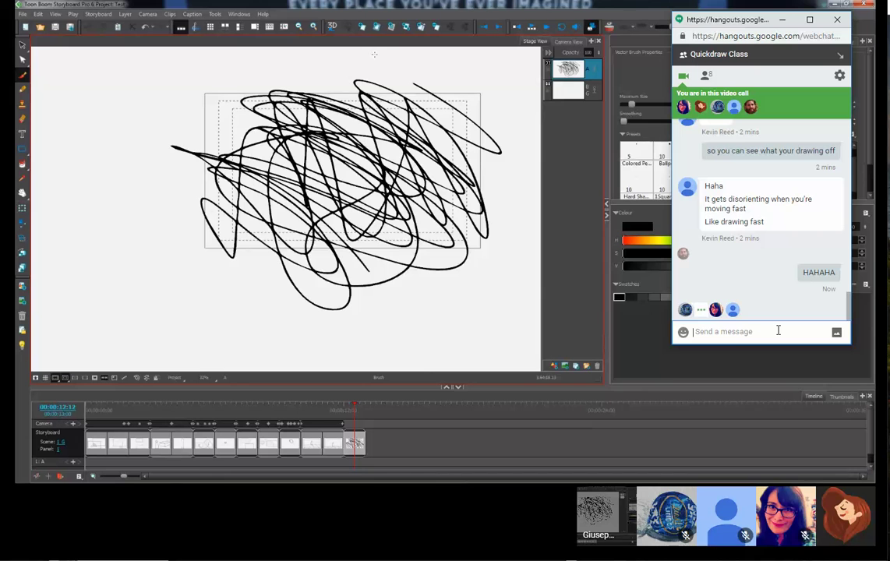
# Step: Use Smart Add Panel to add a panel after the scribble, duplicating the content of layers A and BG
pyautogui.click(406, 28)
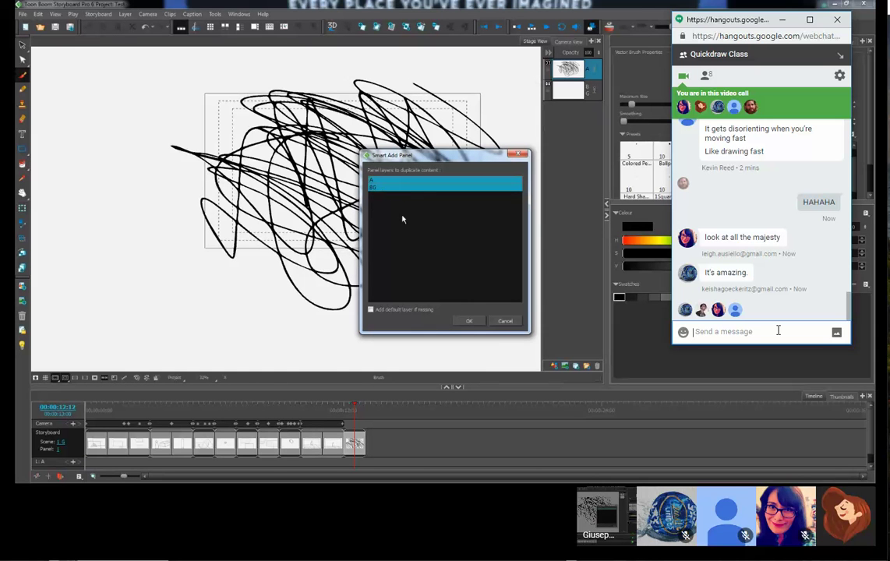
pyautogui.write('omg')
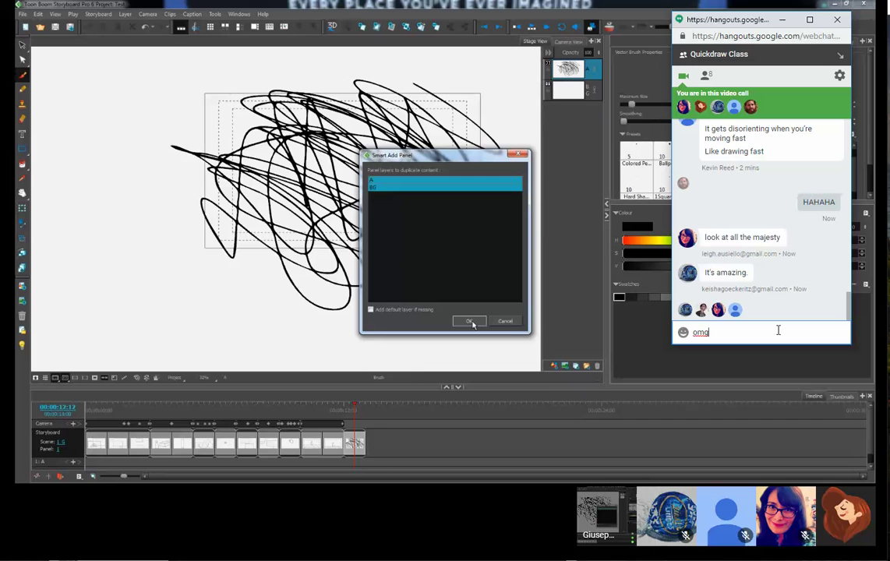
pyautogui.write(' I accide')
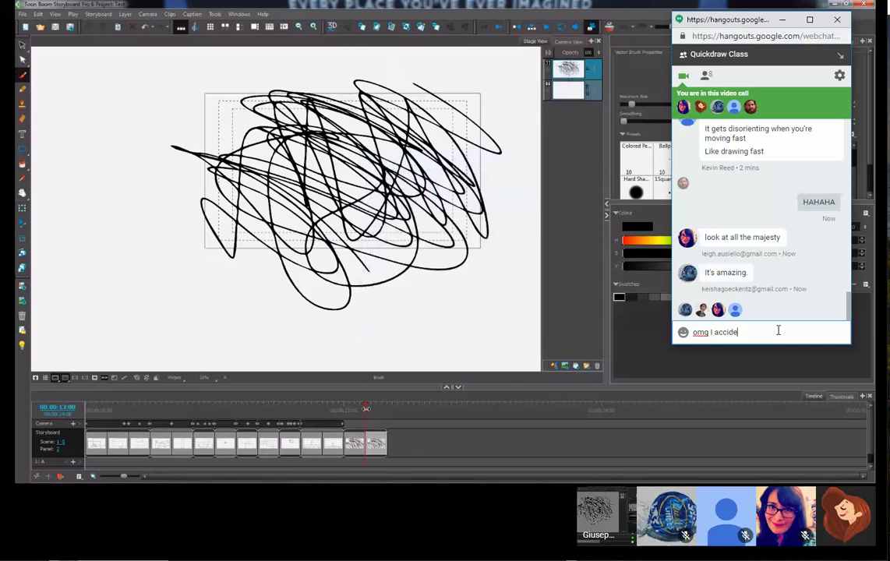
pyautogui.press('BackSpace')
pyautogui.press('BackSpace')
pyautogui.press('BackSpace')
pyautogui.press('BackSpace')
pyautogui.press('BackSpace')
pyautogui.press('BackSpace')
pyautogui.press('BackSpace')
pyautogui.press('BackSpace')
pyautogui.press('BackSpace')
pyautogui.press('BackSpace')
pyautogui.press('BackSpace')
pyautogui.press('BackSpace')
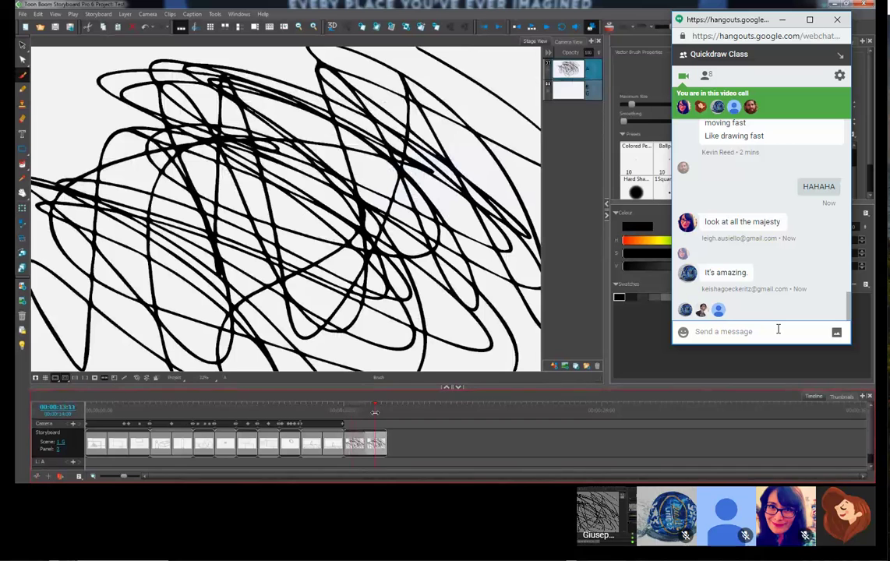
# Step: Send the message muah in the Quickdraw Class chat
pyautogui.write('muah')
pyautogui.press('Return')
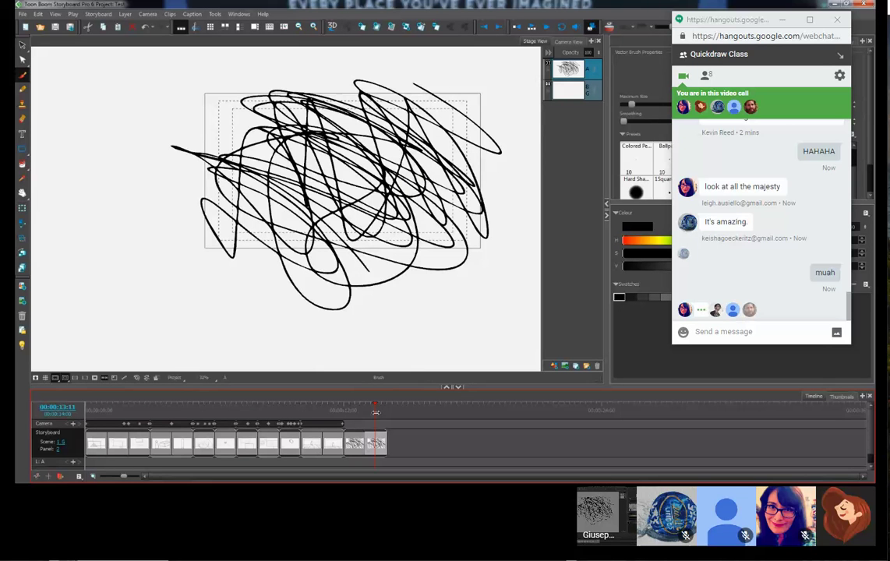
# Step: Add camera keyframes at the start and end of the first scribble panel with the Camera tool
pyautogui.scroll(-3, 351, 310)
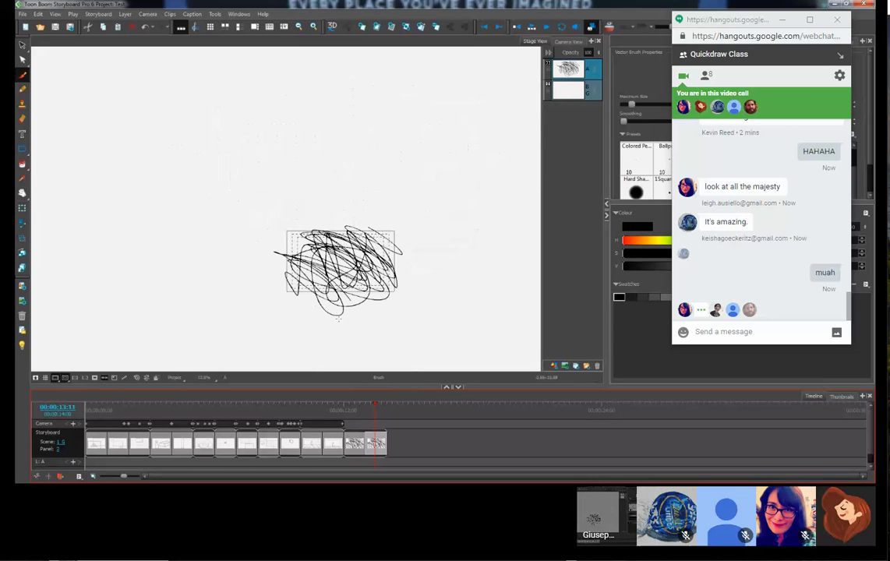
pyautogui.scroll(3, 338, 318)
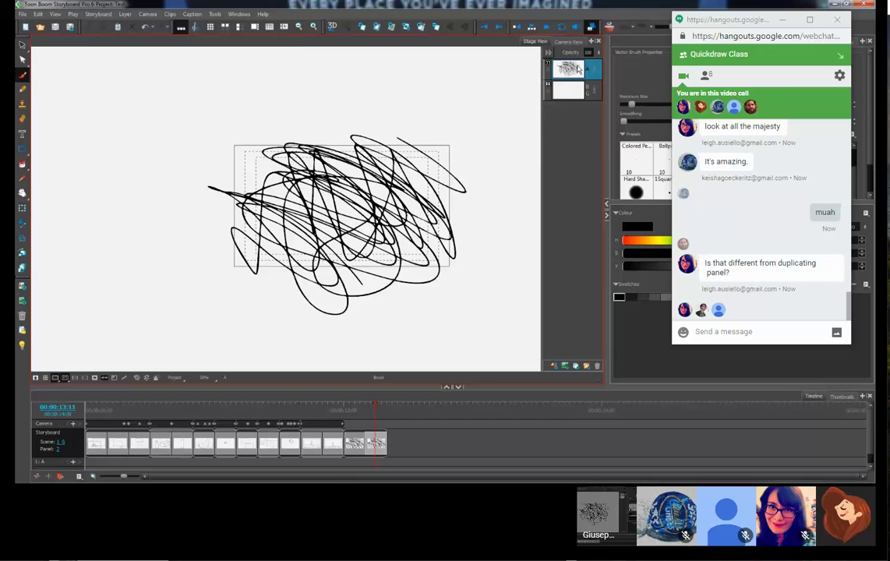
pyautogui.click(362, 444)
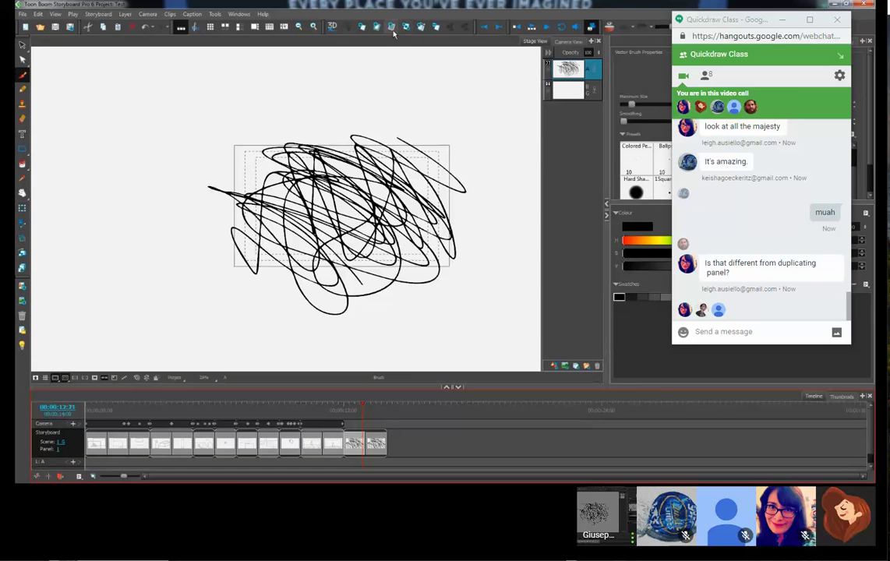
pyautogui.click(407, 437)
pyautogui.click(22, 222)
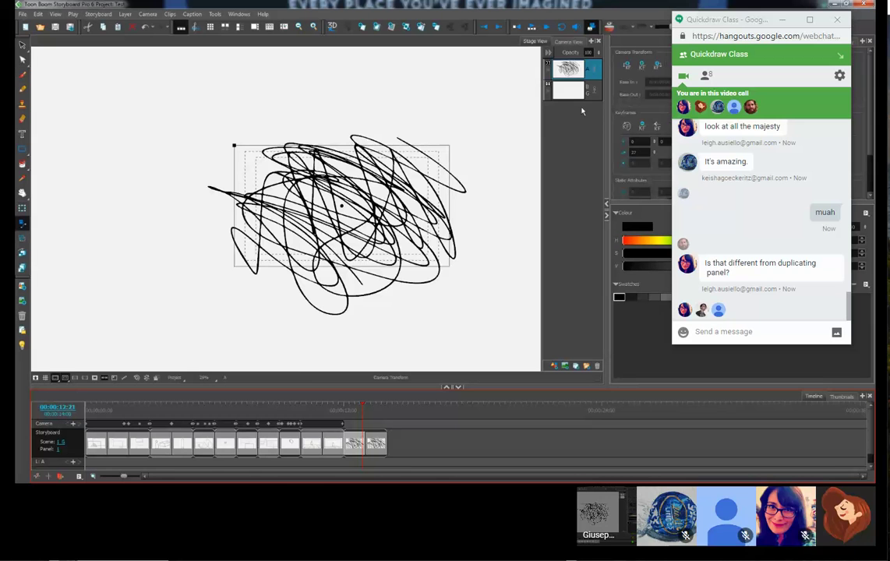
pyautogui.click(641, 65)
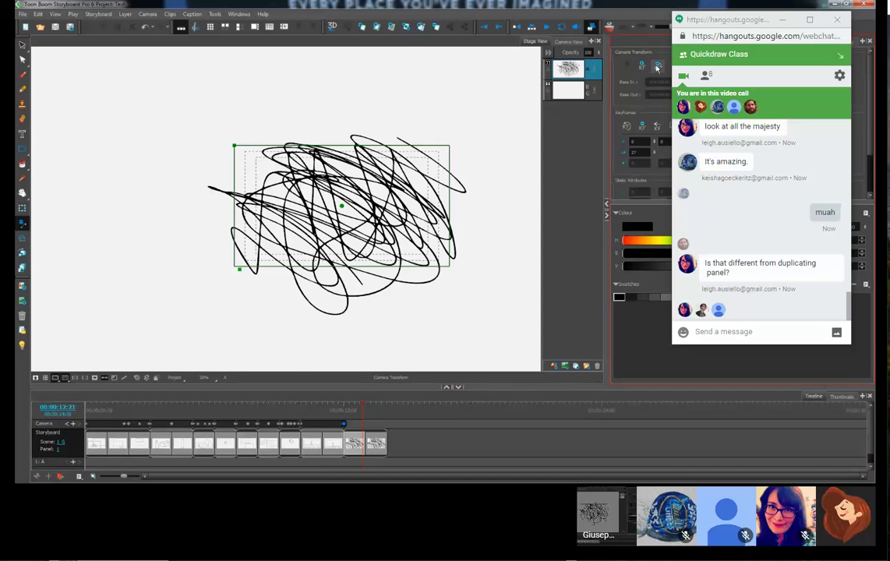
# Step: Try duplicating the first scribble panel together with its camera keyframes
pyautogui.click(421, 29)
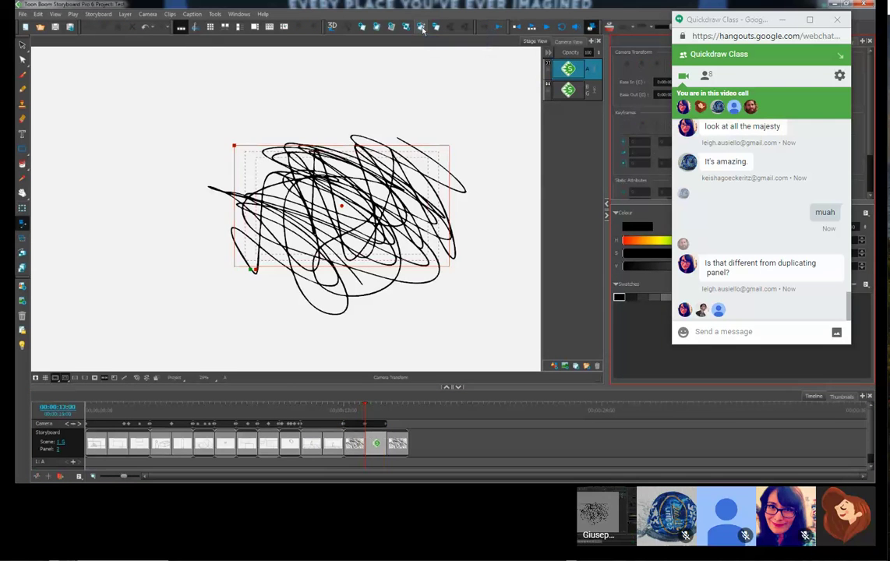
pyautogui.moveTo(364, 411)
pyautogui.mouseDown()
pyautogui.moveTo(341, 411)
pyautogui.moveTo(378, 411)
pyautogui.moveTo(360, 411)
pyautogui.mouseUp()
pyautogui.hotkey('ctrl', 'z')
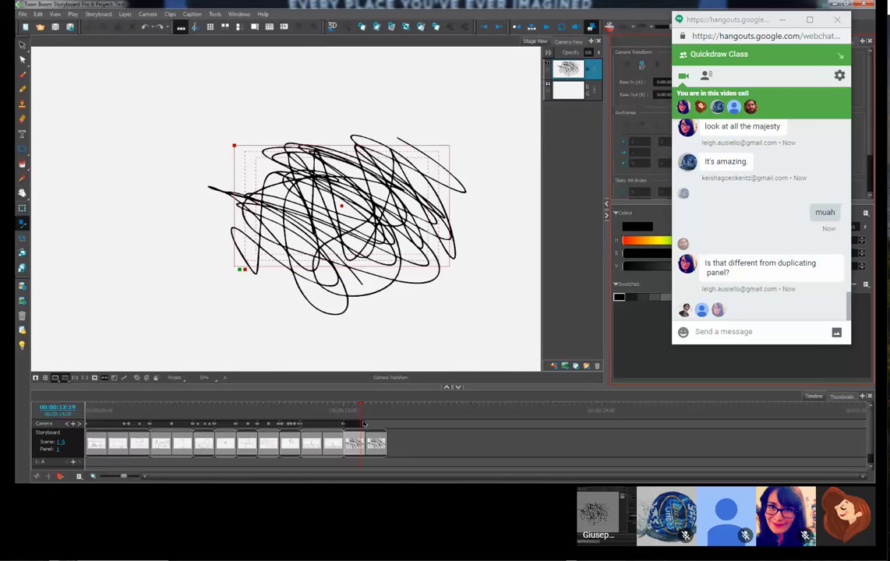
# Step: Shift the camera frame up and to the right at the panel's end keyframe for a diagonal move
pyautogui.moveTo(343, 206); pyautogui.dragTo(385, 161)
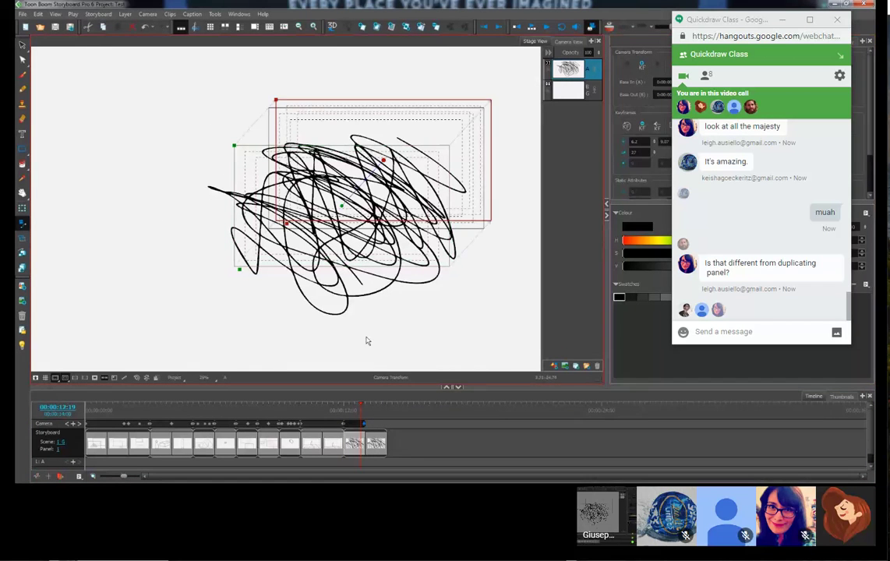
# Step: Duplicate the first scribble panel with its diagonal camera move, scrub through the copy, and remove the copy
pyautogui.click(420, 27)
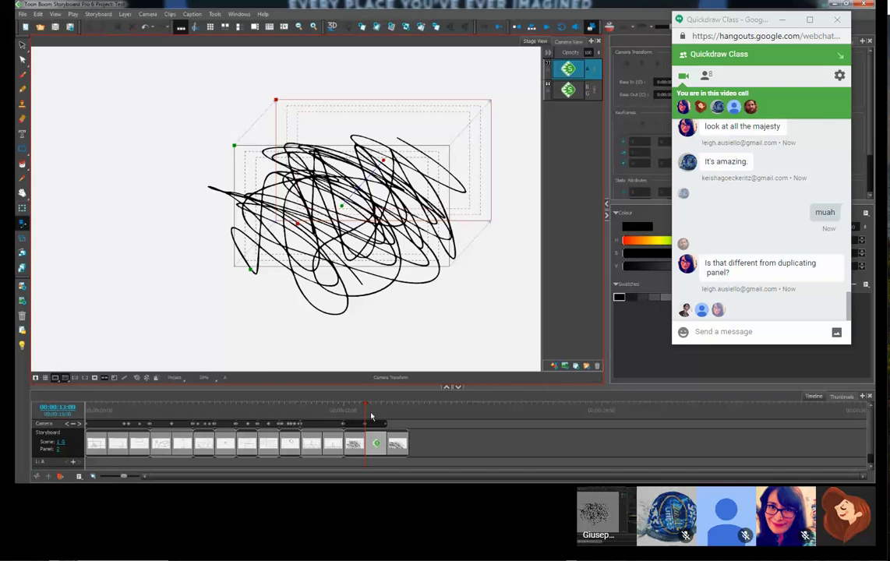
pyautogui.moveTo(364, 406)
pyautogui.mouseDown()
pyautogui.moveTo(349, 407)
pyautogui.moveTo(398, 417)
pyautogui.mouseUp()
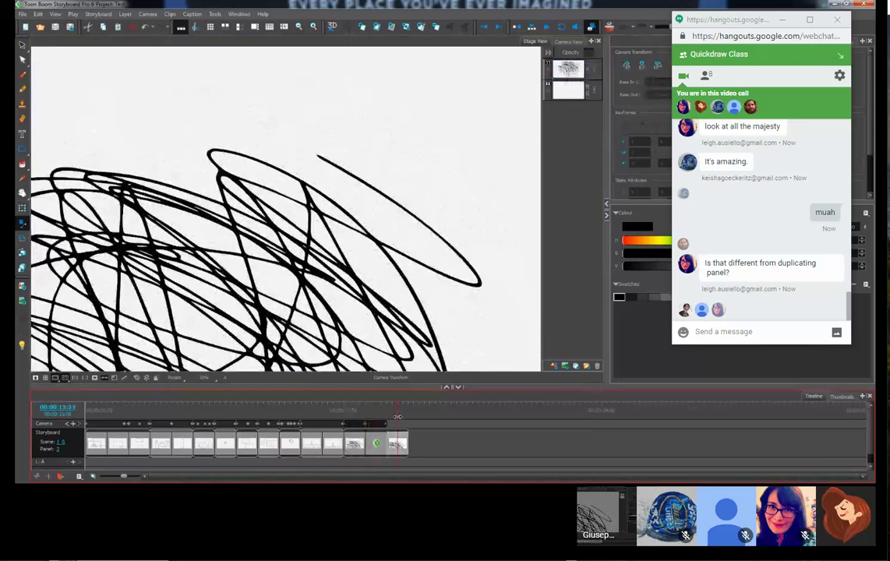
pyautogui.click(376, 445)
pyautogui.press('Delete')
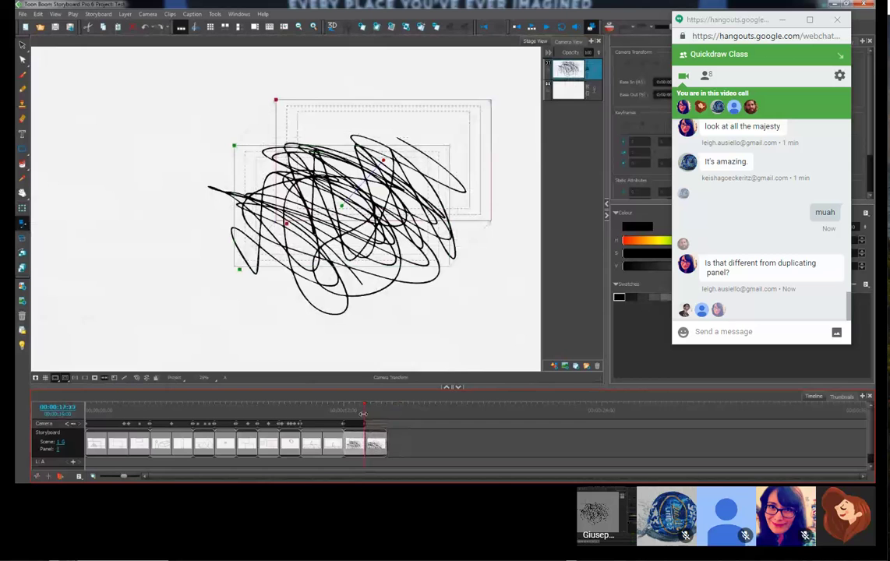
# Step: Smart-add a panel after the first scribble panel with layers A and BG, and check its camera position at 00:00:13:16
pyautogui.moveTo(364, 399); pyautogui.dragTo(353, 399)
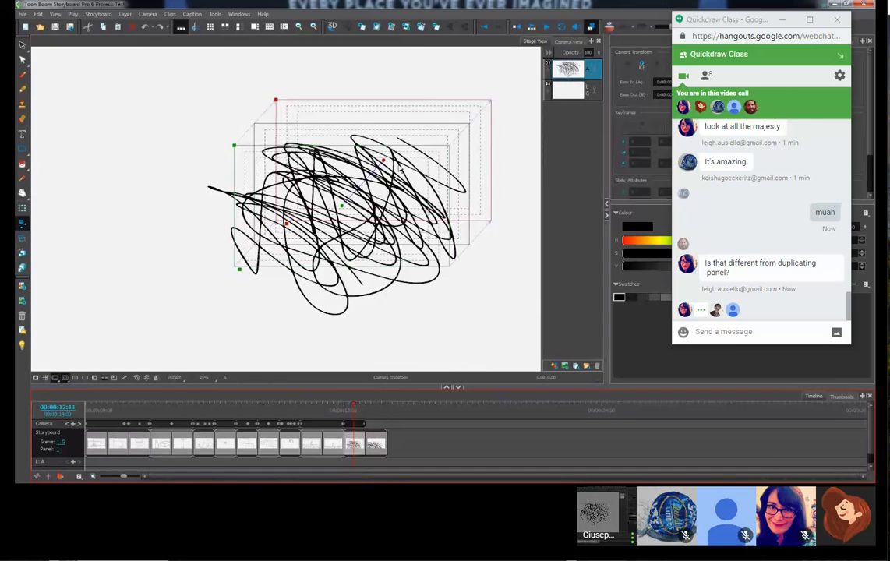
pyautogui.click(409, 33)
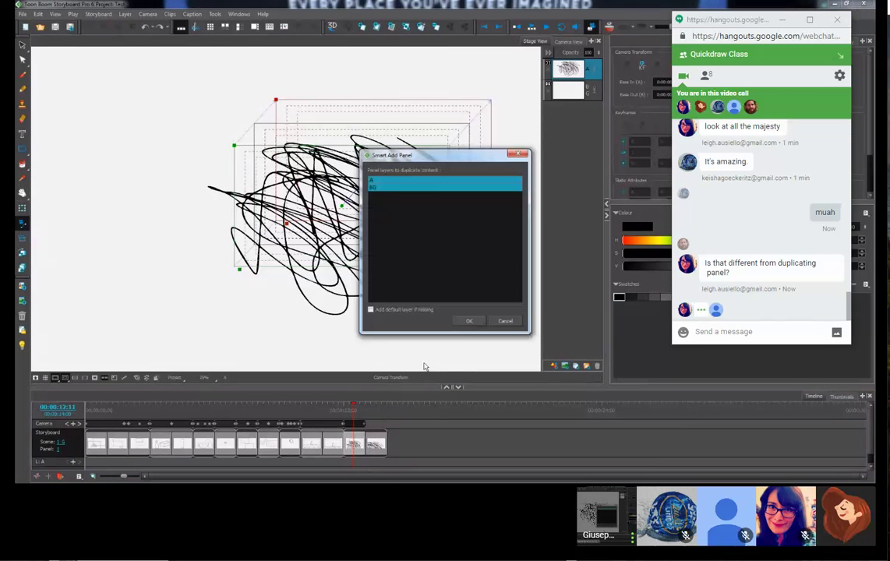
pyautogui.click(466, 320)
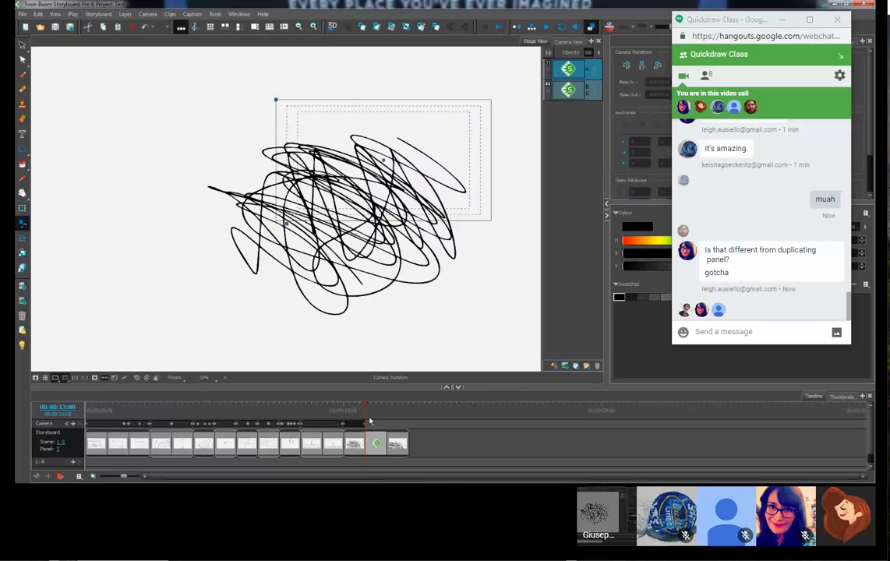
pyautogui.moveTo(364, 411)
pyautogui.mouseDown()
pyautogui.moveTo(349, 415)
pyautogui.moveTo(381, 420)
pyautogui.mouseUp()
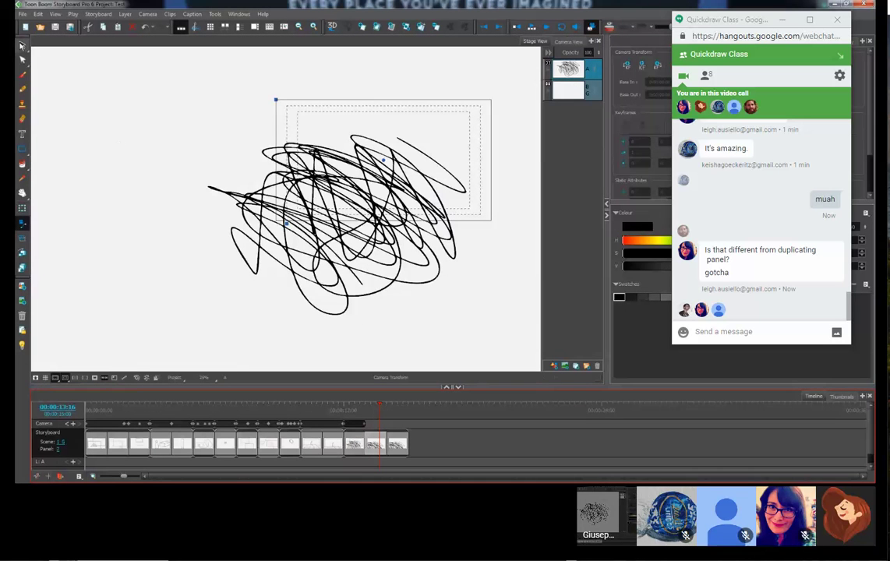
# Step: Activate the Brush and add four vector layers, B to E, to the smart-added panel
pyautogui.click(22, 74)
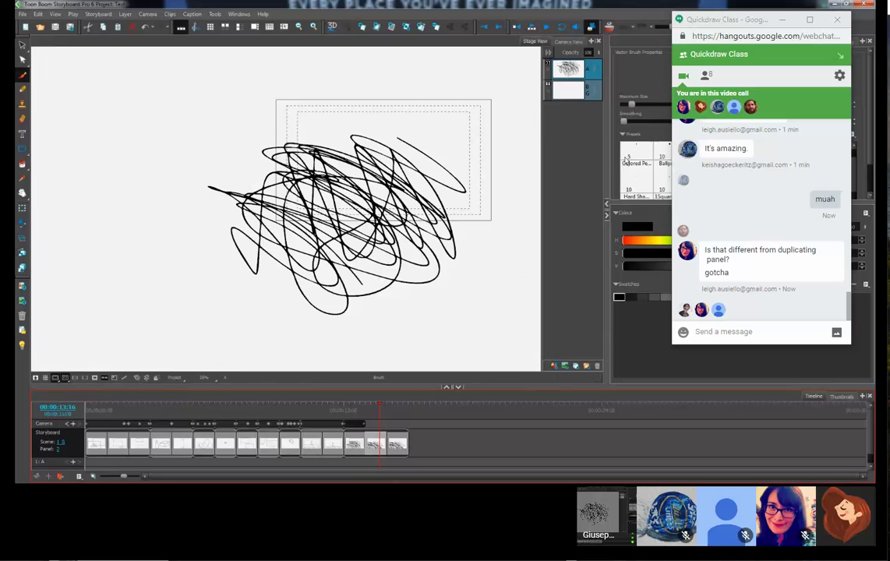
pyautogui.click(553, 367)
pyautogui.click(552, 367)
pyautogui.click(552, 367)
pyautogui.click(553, 367)
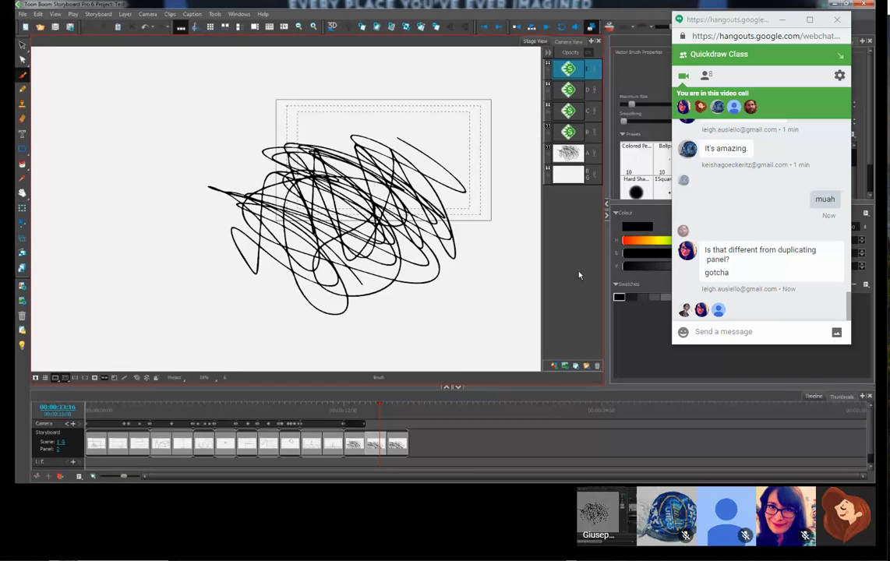
# Step: Scribble zigzags inside the camera frame, orange-red on layer B and light blue on layer C
pyautogui.click(565, 135)
pyautogui.click(628, 241)
pyautogui.moveTo(434, 111)
pyautogui.mouseDown()
pyautogui.moveTo(472, 162)
pyautogui.moveTo(323, 145)
pyautogui.mouseUp()
pyautogui.click(572, 112)
pyautogui.click(743, 240)
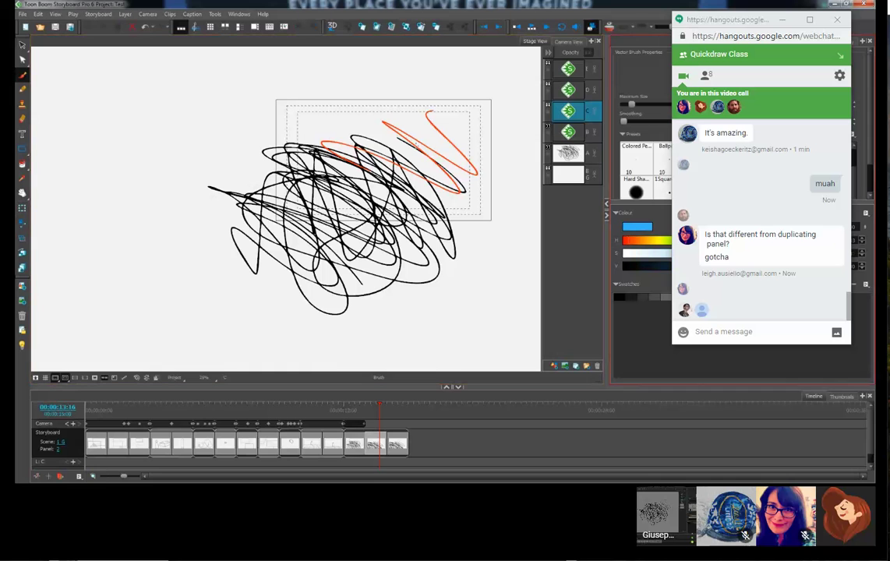
pyautogui.moveTo(398, 107)
pyautogui.mouseDown()
pyautogui.moveTo(380, 212)
pyautogui.moveTo(324, 178)
pyautogui.mouseUp()
# Step: Scribble a yellow zigzag inside the camera frame on layer D
pyautogui.click(573, 90)
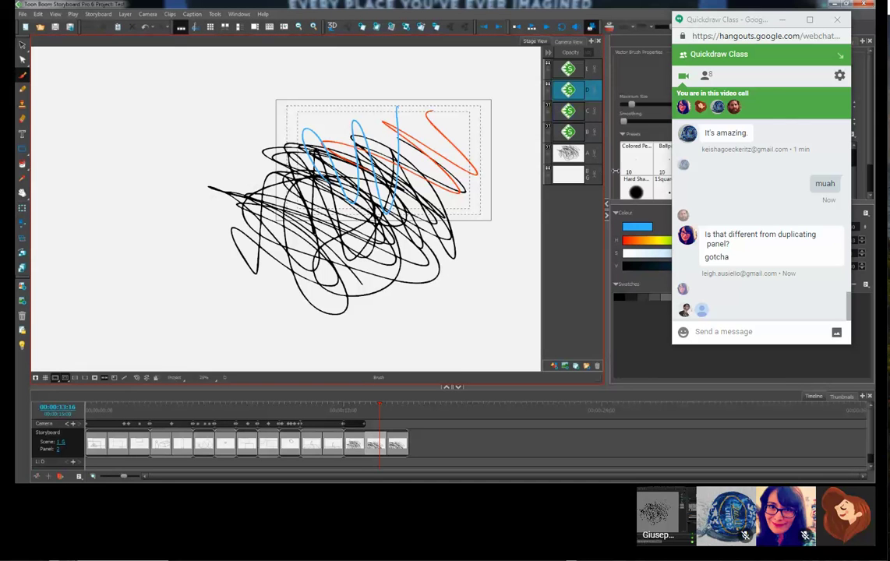
pyautogui.click(629, 241)
pyautogui.click(660, 241)
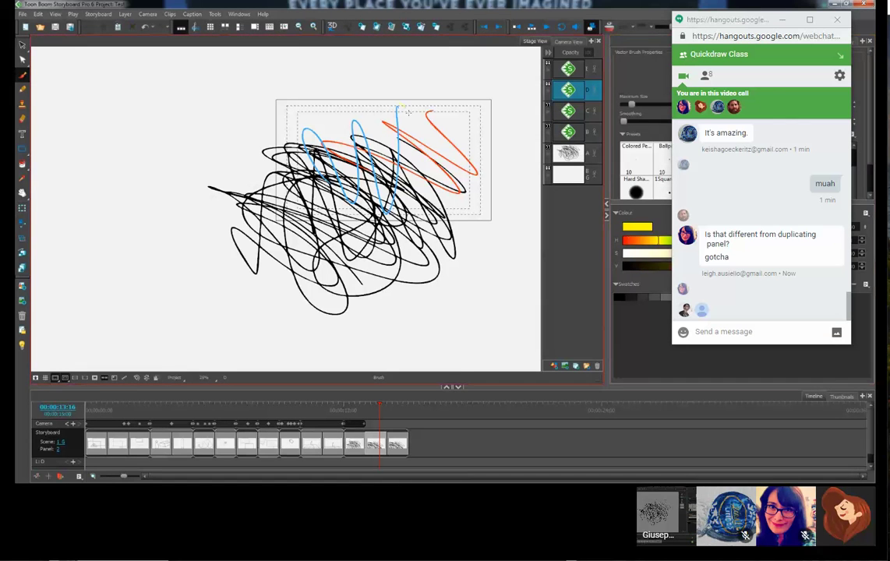
pyautogui.moveTo(403, 106)
pyautogui.mouseDown()
pyautogui.moveTo(454, 201)
pyautogui.moveTo(421, 206)
pyautogui.mouseUp()
# Step: Scribble a dark grey zigzag inside the camera frame on layer E
pyautogui.click(569, 68)
pyautogui.click(654, 297)
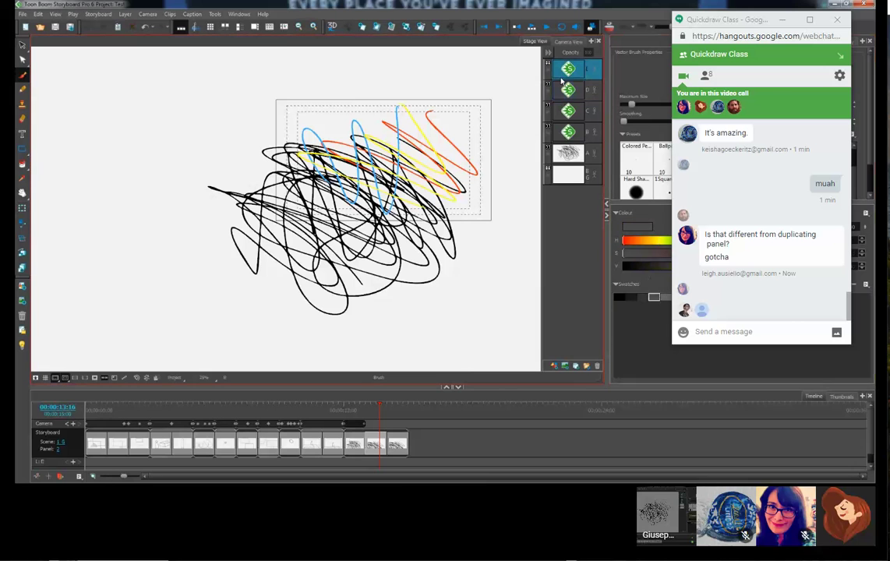
pyautogui.moveTo(361, 119)
pyautogui.mouseDown()
pyautogui.moveTo(279, 156)
pyautogui.moveTo(329, 203)
pyautogui.mouseUp()
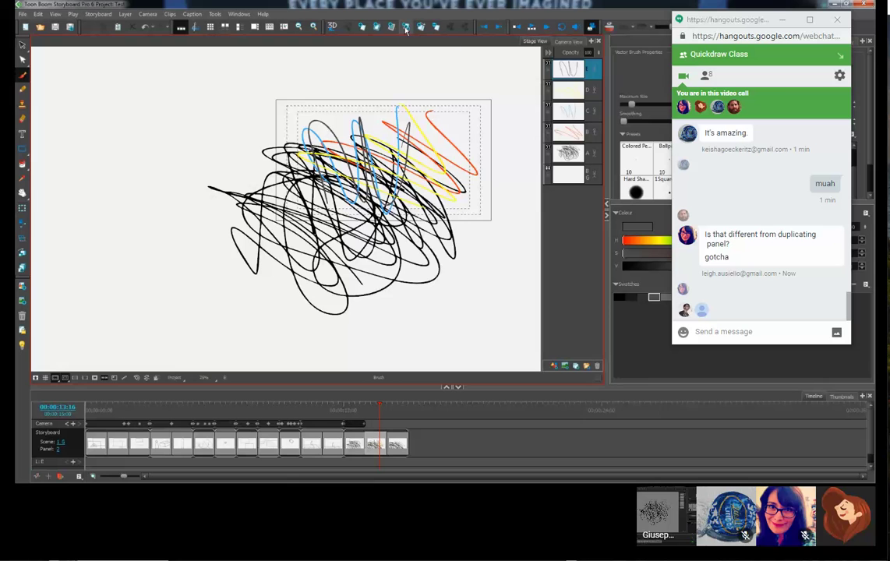
# Step: Smart-add a panel after the coloured scribble panel, duplicating the content of layers E, D, B, A and BG but not C, and view it
pyautogui.click(377, 27)
pyautogui.moveTo(381, 203); pyautogui.dragTo(379, 169)
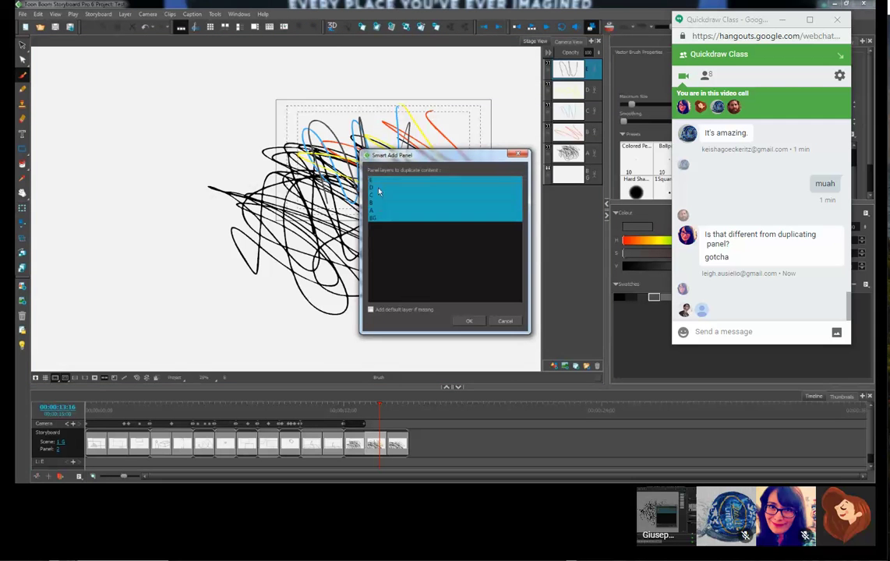
pyautogui.keyDown('ctrl'); pyautogui.click(376, 195); pyautogui.keyUp('ctrl')
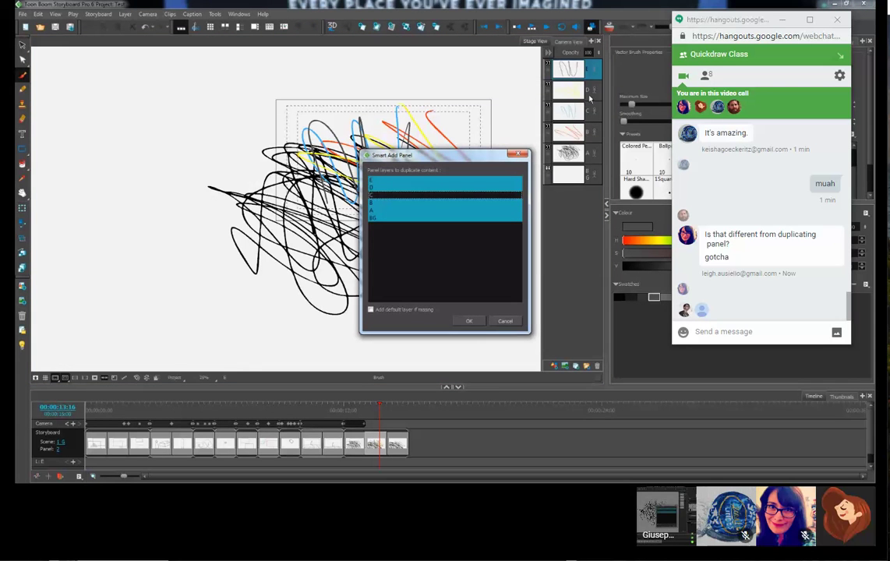
pyautogui.click(471, 322)
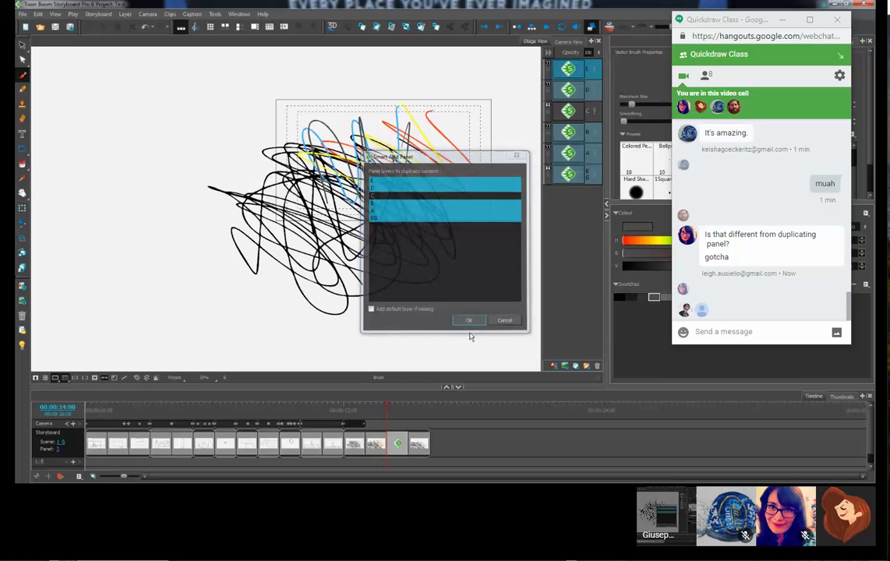
pyautogui.moveTo(384, 410)
pyautogui.mouseDown()
pyautogui.moveTo(362, 410)
pyautogui.moveTo(400, 412)
pyautogui.mouseUp()
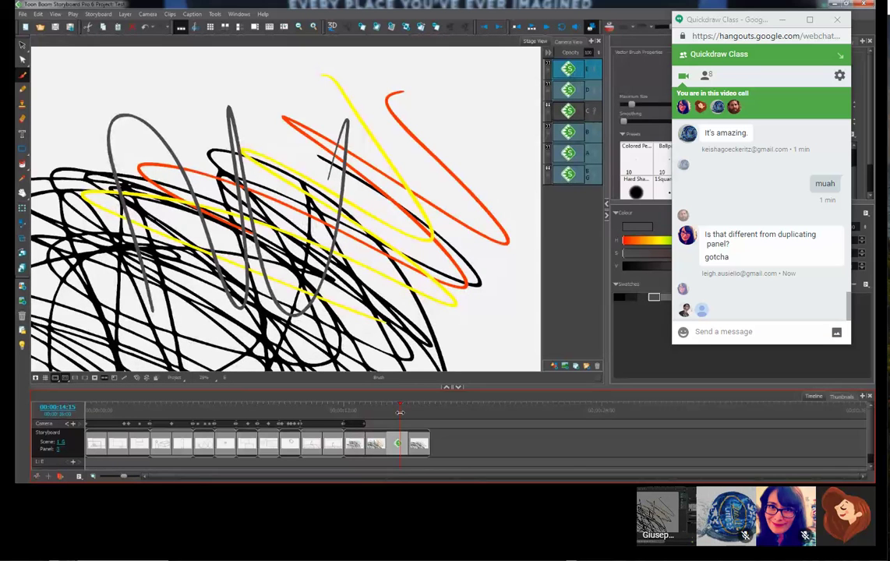
pyautogui.hotkey('shift', 'm')
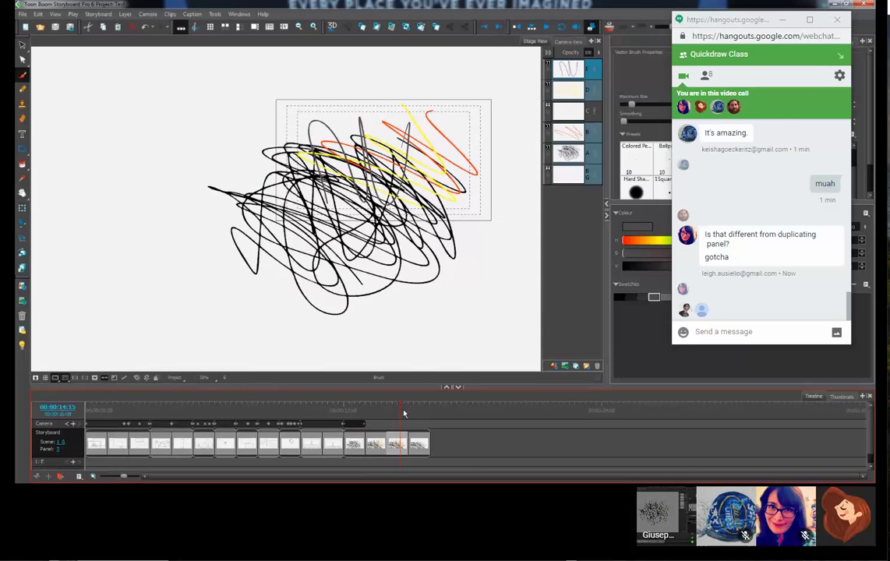
# Step: Delete the empty layer C from the newly smart-added panel
pyautogui.click(579, 114)
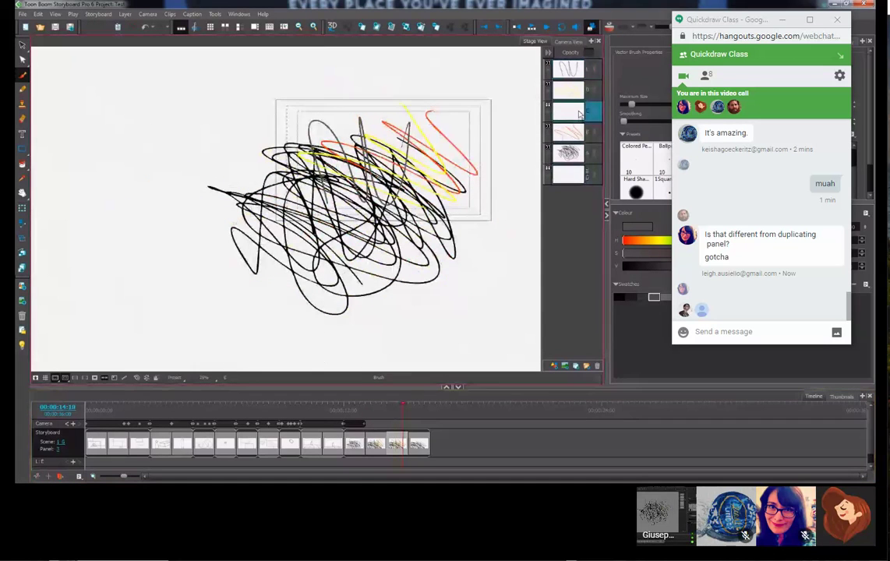
pyautogui.click(596, 367)
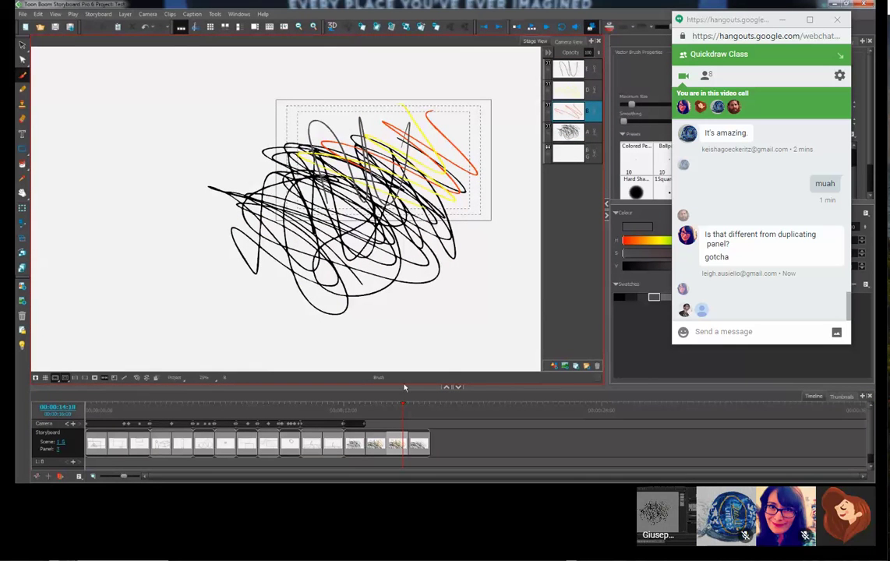
pyautogui.click(460, 476)
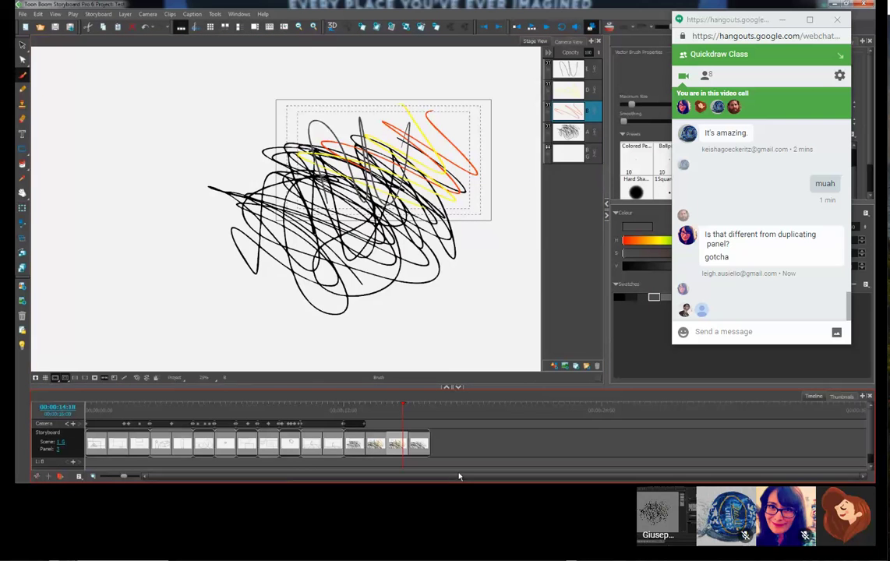
# Step: Compare the first and last panels of the scribble scene and their camera framing
pyautogui.click(354, 442)
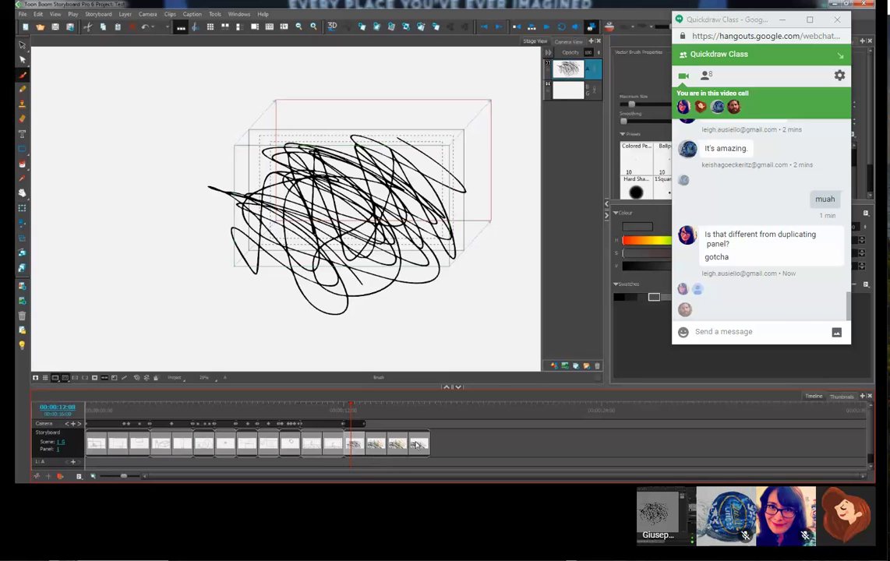
pyautogui.moveTo(417, 409); pyautogui.dragTo(355, 410)
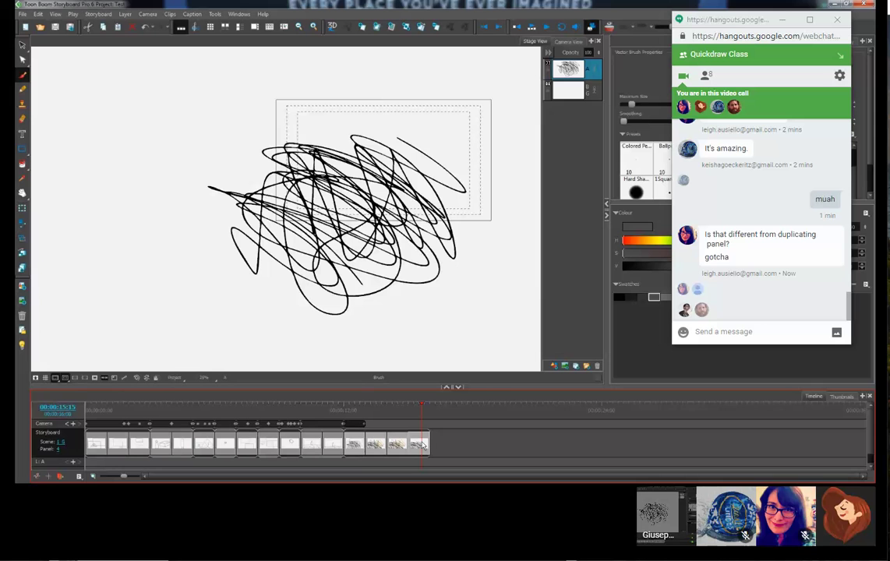
pyautogui.click(358, 449)
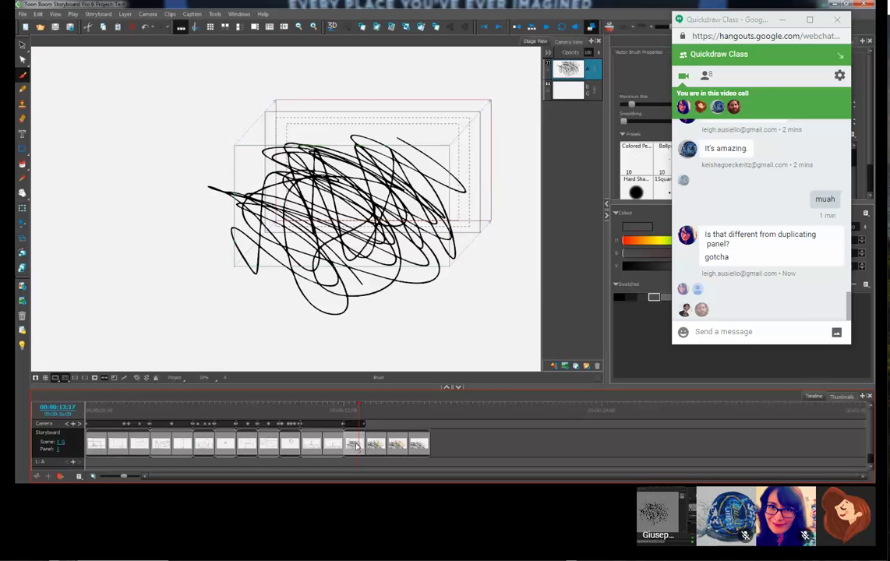
pyautogui.click(417, 446)
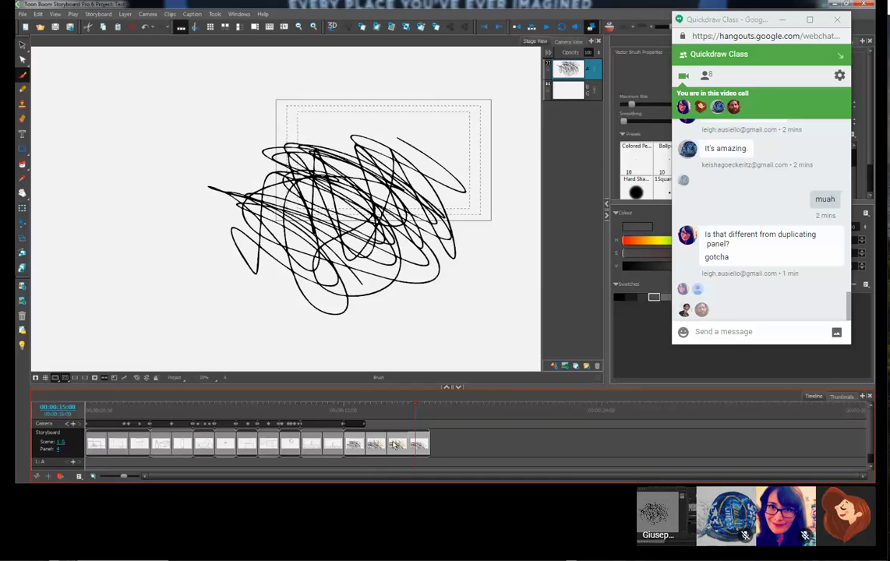
# Step: Move the four-panel scribble scene ahead of the standing-figure scene and check the reordered panels
pyautogui.moveTo(395, 446); pyautogui.dragTo(306, 449)
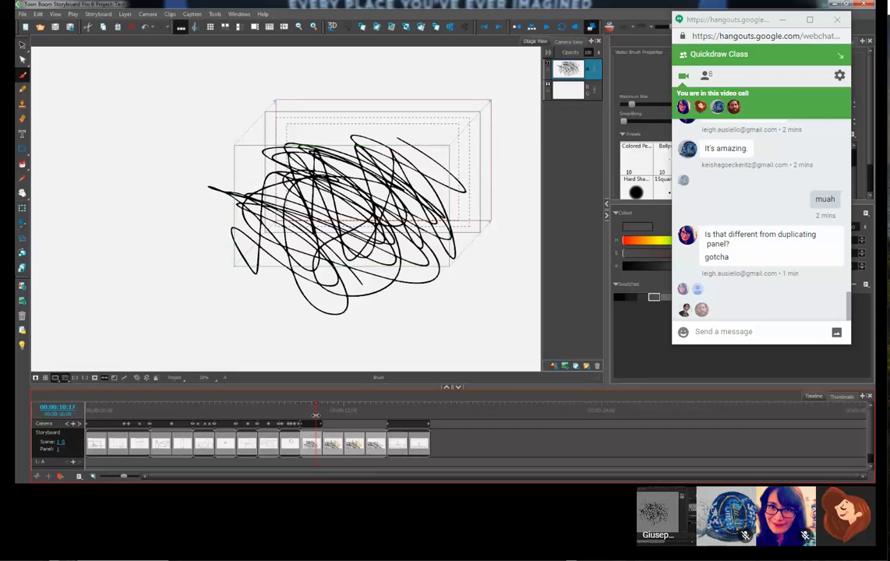
pyautogui.moveTo(305, 411)
pyautogui.mouseDown()
pyautogui.moveTo(275, 415)
pyautogui.moveTo(426, 441)
pyautogui.mouseUp()
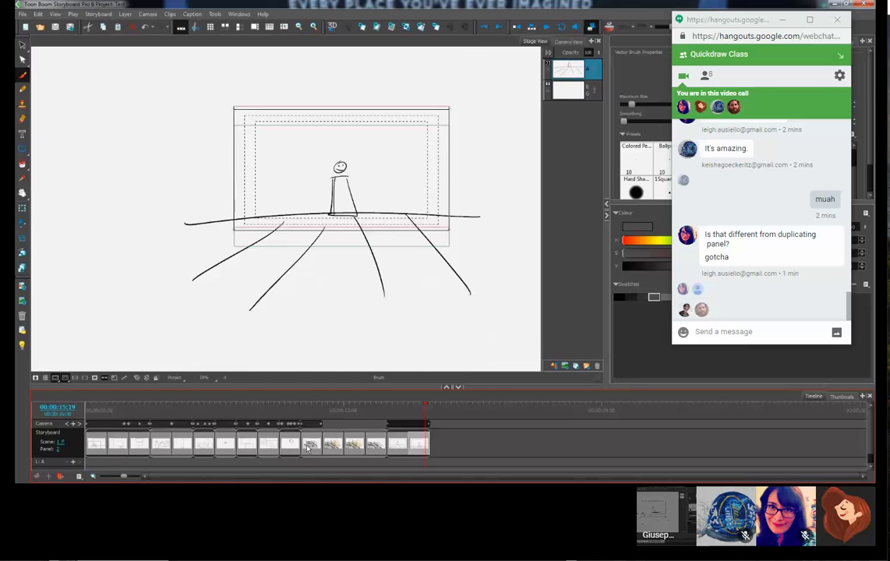
pyautogui.click(309, 445)
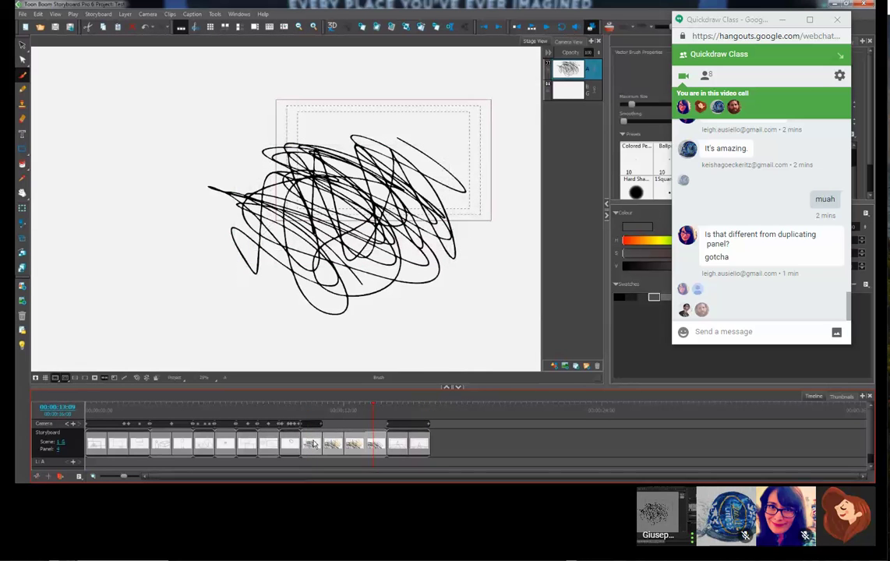
pyautogui.moveTo(313, 444)
pyautogui.mouseDown()
pyautogui.moveTo(393, 448)
pyautogui.moveTo(393, 440)
pyautogui.mouseUp()
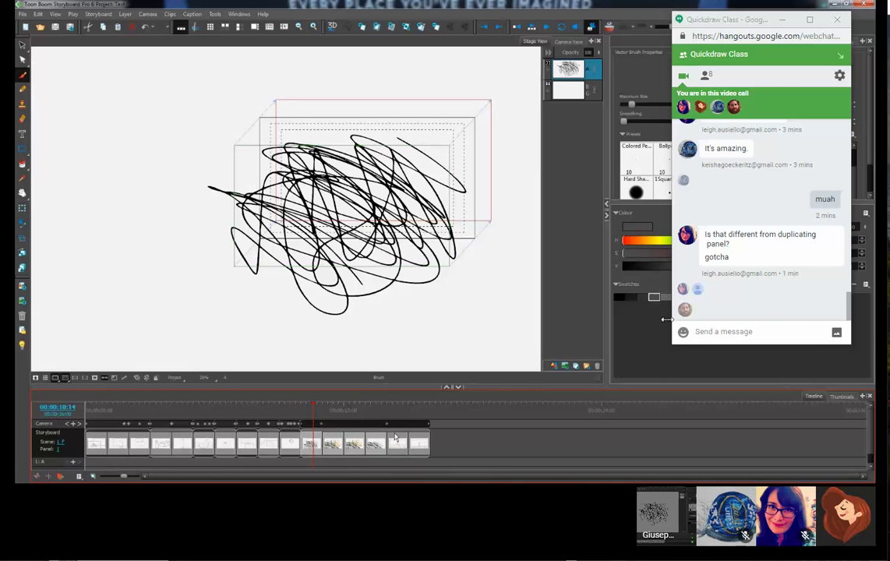
# Step: Switch to the Hangouts chat and send the message "how many scenes do you have here"
pyautogui.click(706, 331)
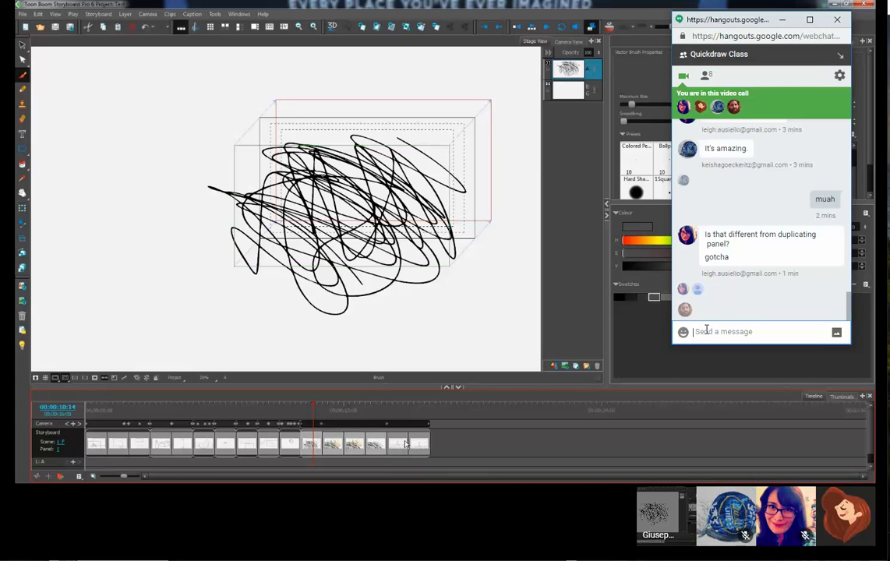
pyautogui.write('how many scenes do you have here')
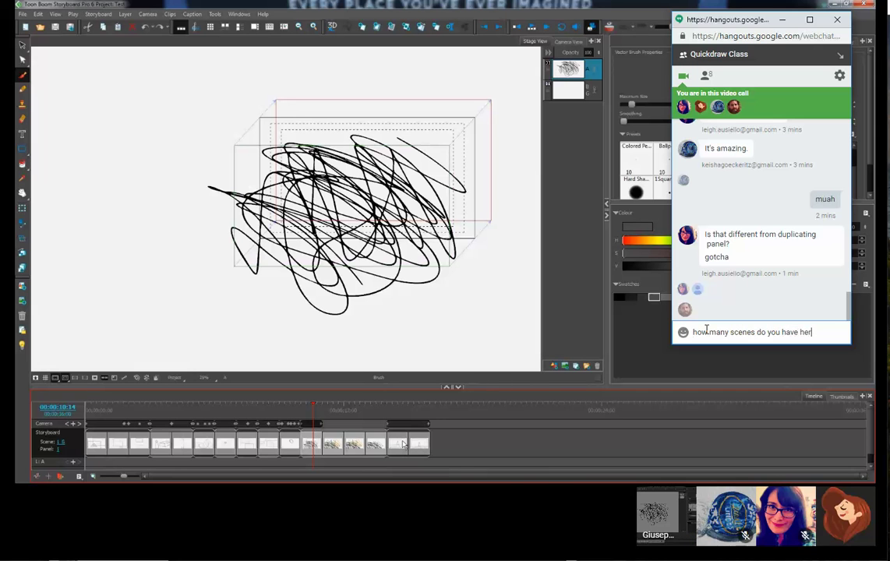
pyautogui.press('Return')
# Step: Return the scribble scene to the end of the timeline and set its colour to Red
pyautogui.moveTo(375, 444)
pyautogui.mouseDown()
pyautogui.moveTo(437, 449)
pyautogui.moveTo(426, 455)
pyautogui.mouseUp()
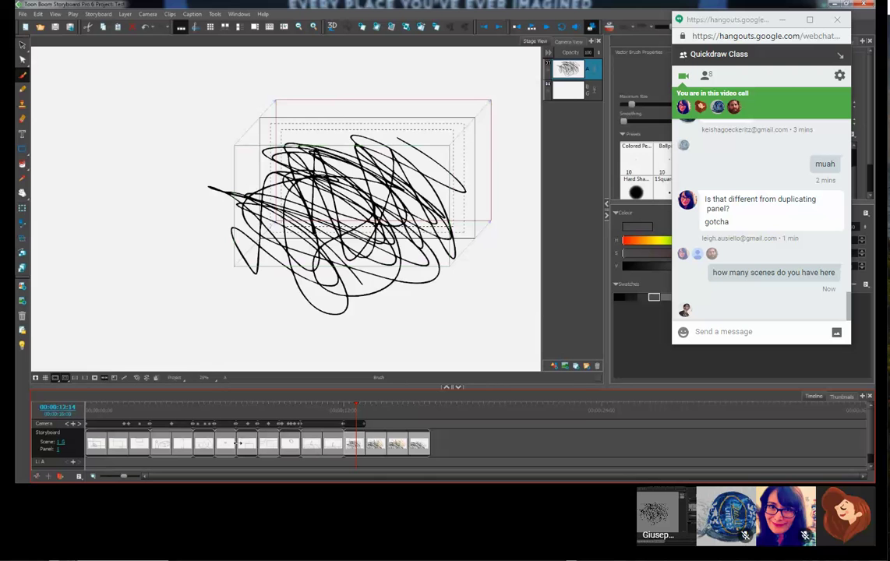
pyautogui.click(352, 446)
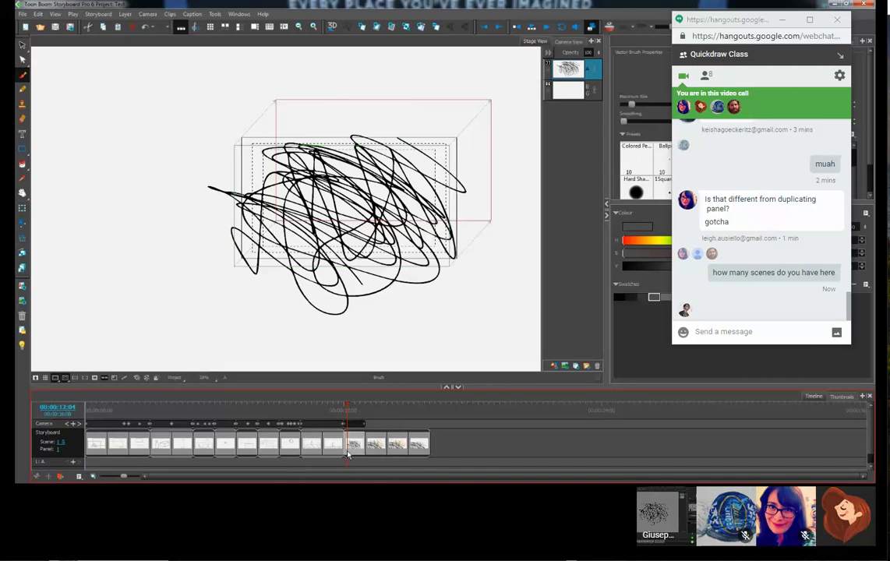
pyautogui.click(416, 446)
pyautogui.rightClick(418, 447)
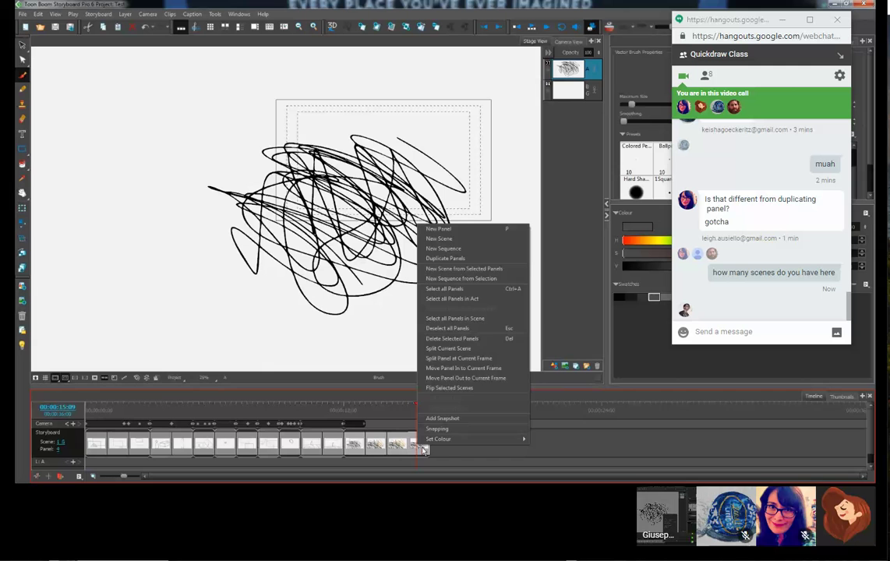
pyautogui.moveTo(444, 442)
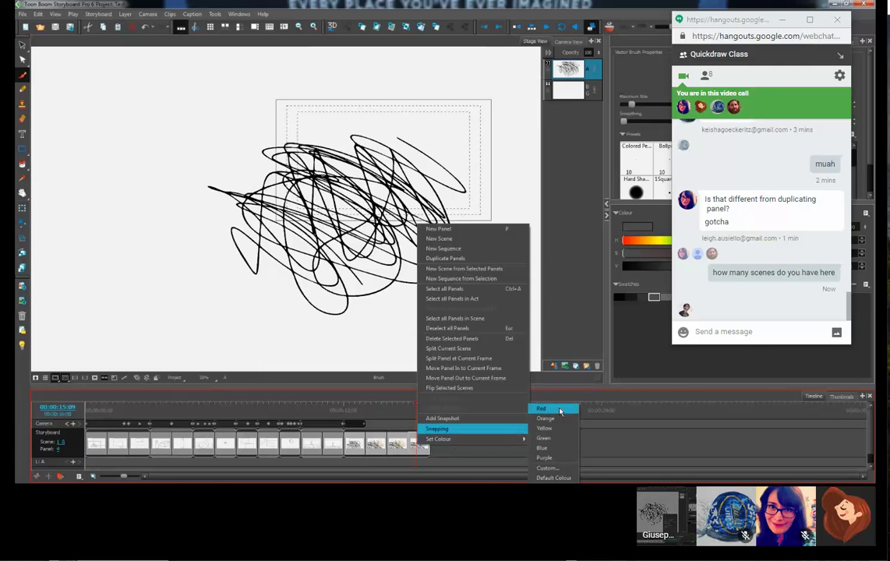
pyautogui.moveTo(482, 439)
pyautogui.click(550, 410)
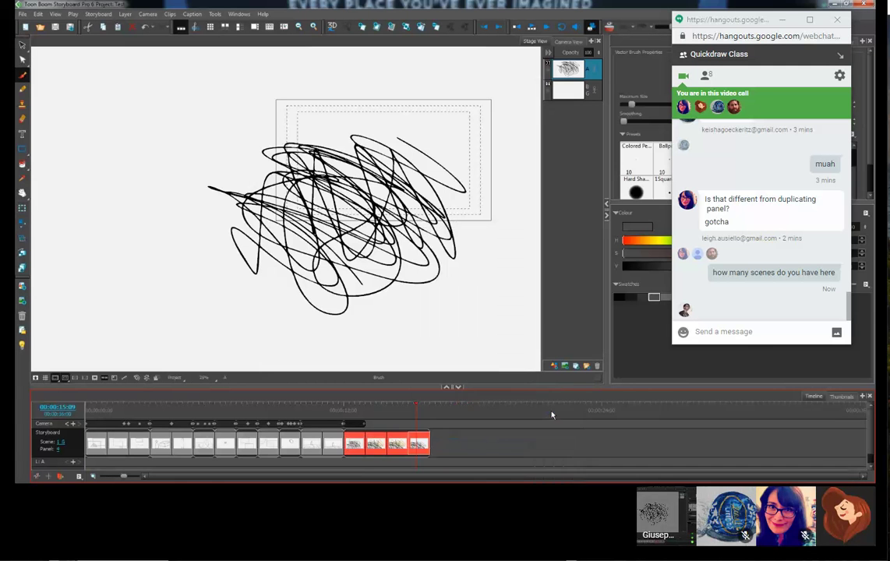
# Step: Set the colour of the two-panel standing-figure scene to Orange
pyautogui.click(338, 441)
pyautogui.click(304, 450)
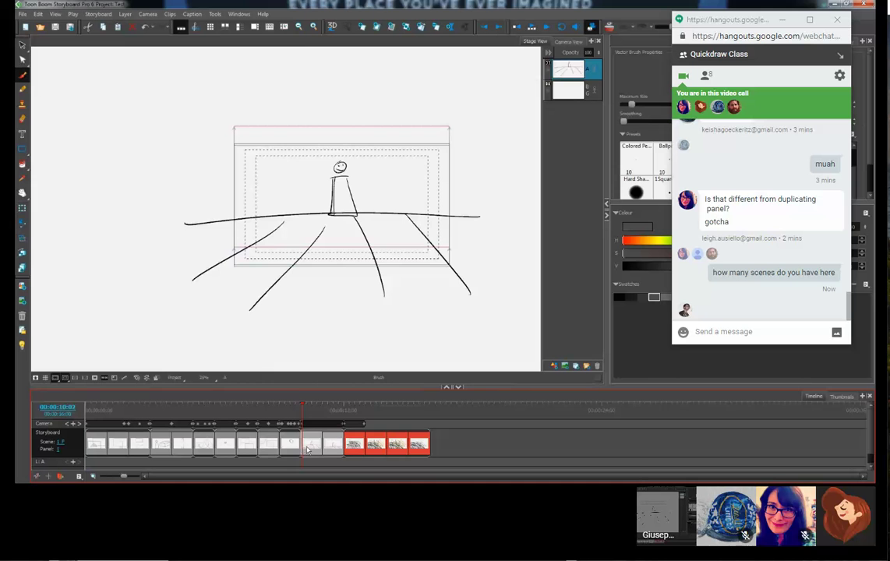
pyautogui.rightClick(308, 449)
pyautogui.moveTo(373, 446)
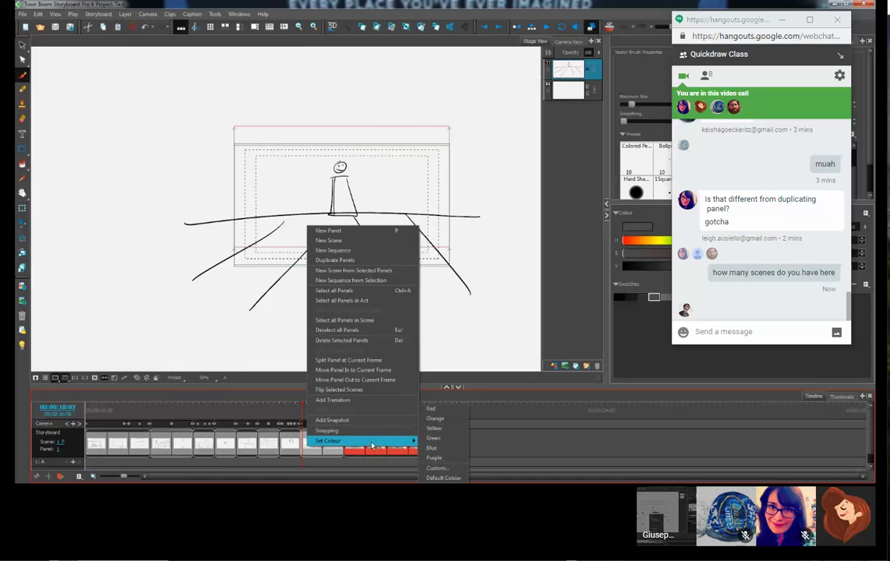
pyautogui.rightClick(301, 455)
pyautogui.click(304, 458)
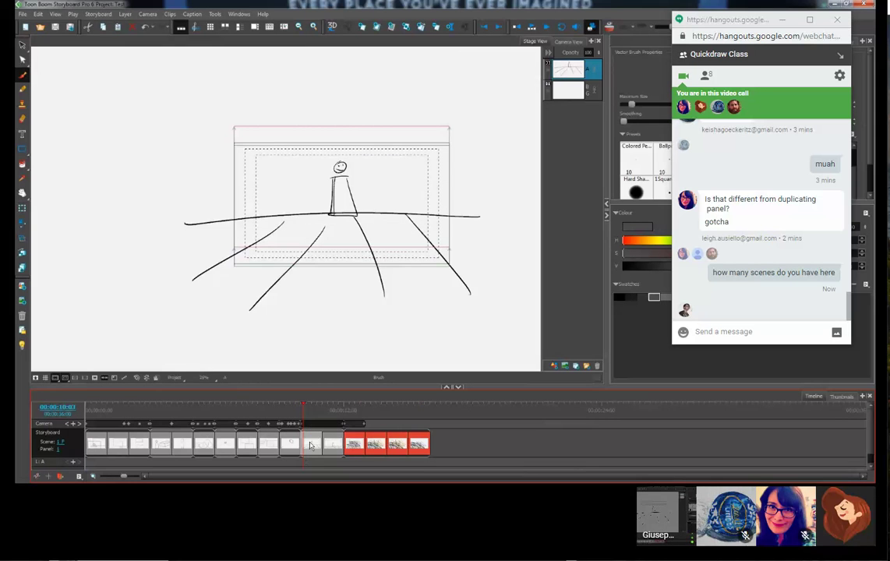
pyautogui.rightClick(309, 445)
pyautogui.moveTo(343, 437)
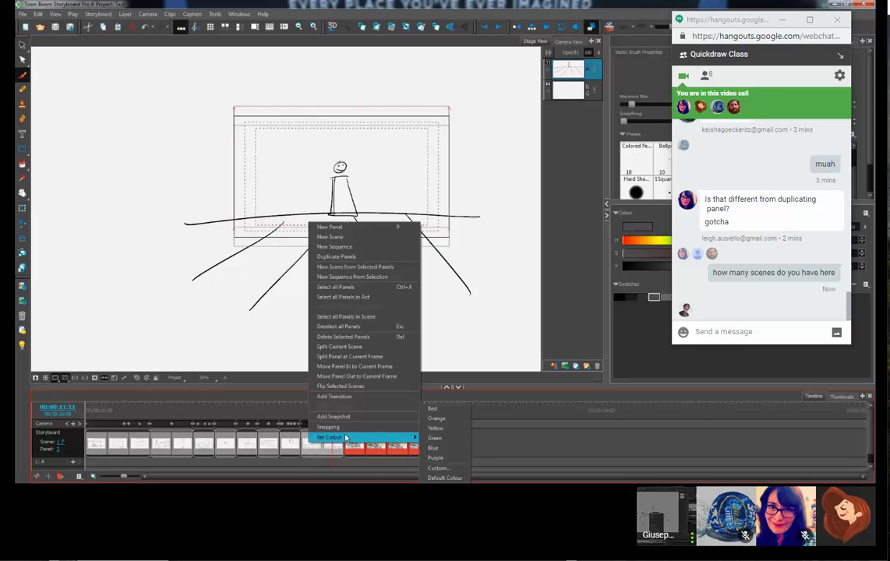
pyautogui.click(447, 423)
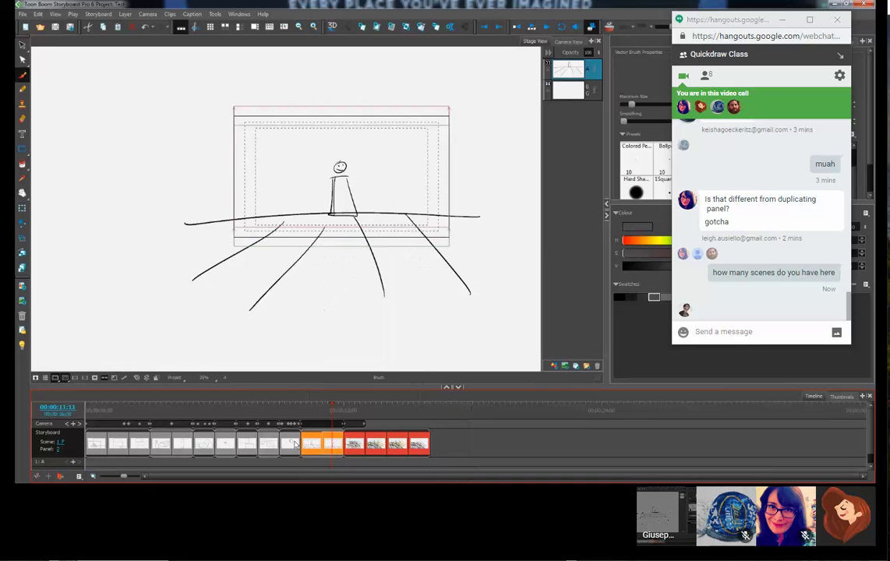
# Step: Set the colour of the single-panel circle-sketch scene to Yellow
pyautogui.click(294, 444)
pyautogui.rightClick(284, 434)
pyautogui.moveTo(319, 428)
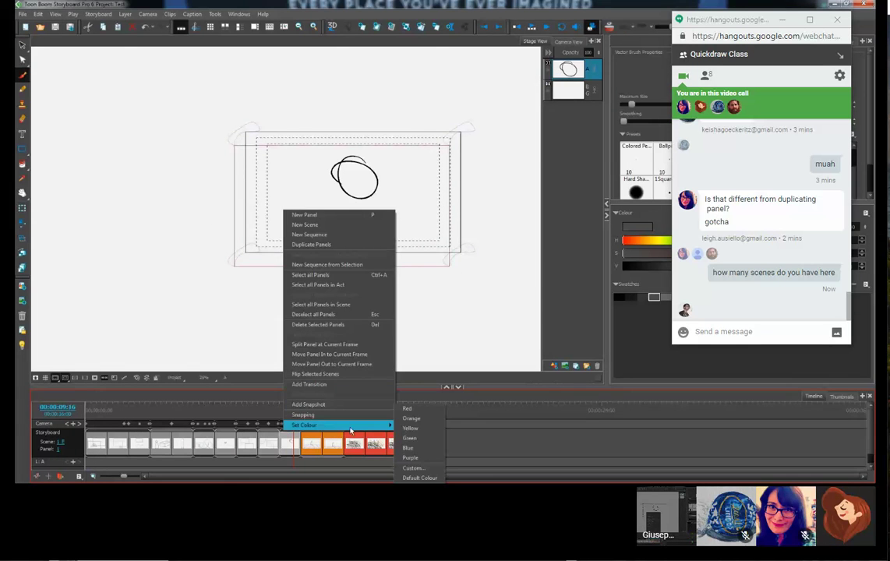
pyautogui.click(410, 428)
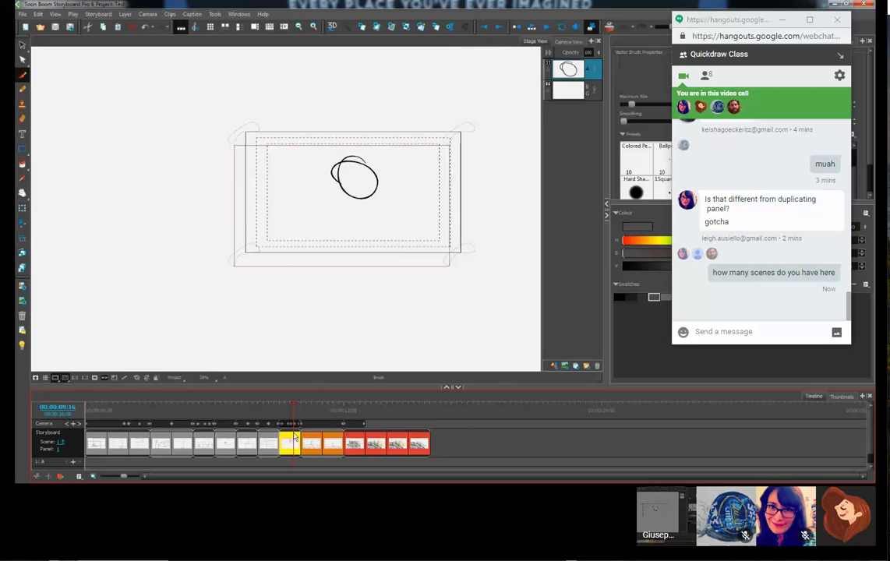
# Step: Add a new empty scene after the red scribble scene and centre its camera frame for drawing
pyautogui.click(413, 442)
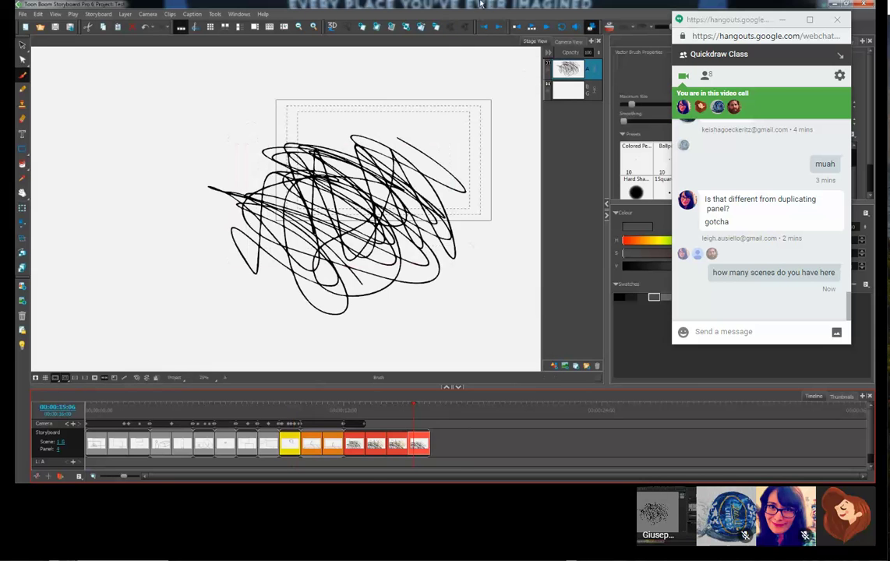
pyautogui.click(419, 29)
pyautogui.scroll(2, 270, 209)
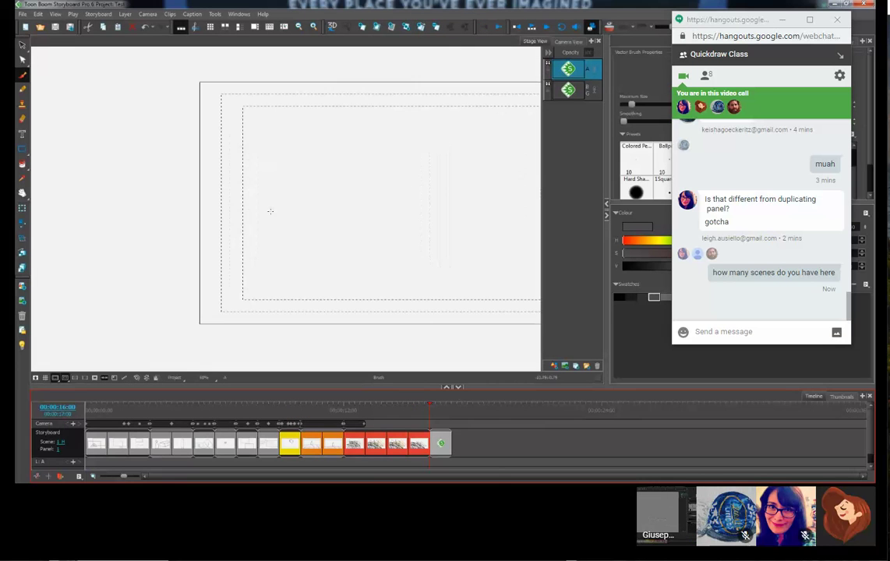
pyautogui.moveTo(285, 218); pyautogui.dragTo(222, 220)
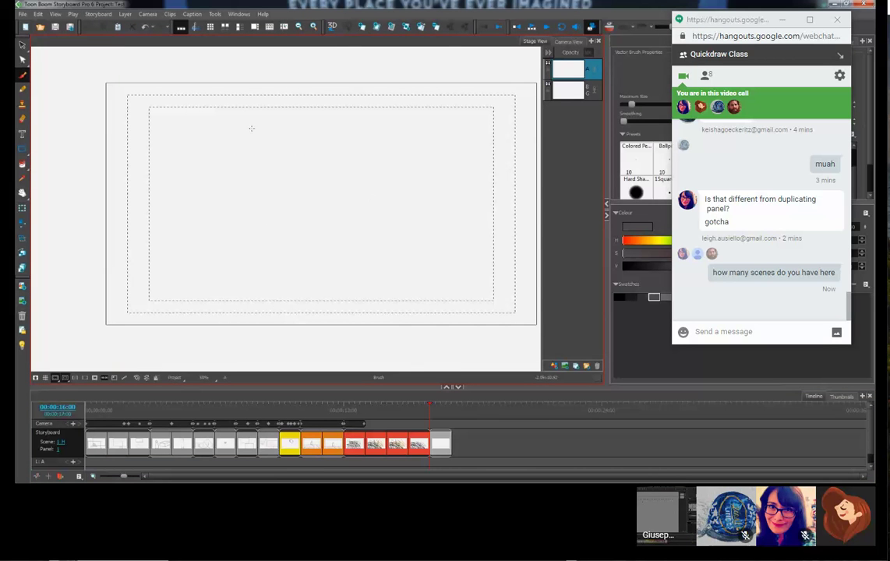
# Step: Draw a simple smiley face with a round head, two eyes and a smile in black in the new scene's panel
pyautogui.moveTo(278, 181); pyautogui.dragTo(263, 206)
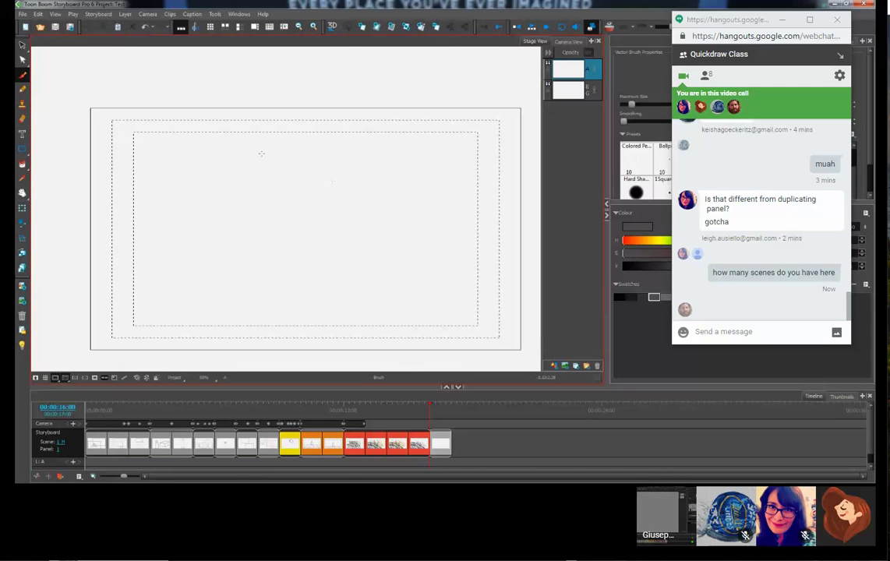
pyautogui.moveTo(329, 162)
pyautogui.mouseDown()
pyautogui.moveTo(278, 167)
pyautogui.moveTo(281, 256)
pyautogui.moveTo(343, 187)
pyautogui.mouseUp()
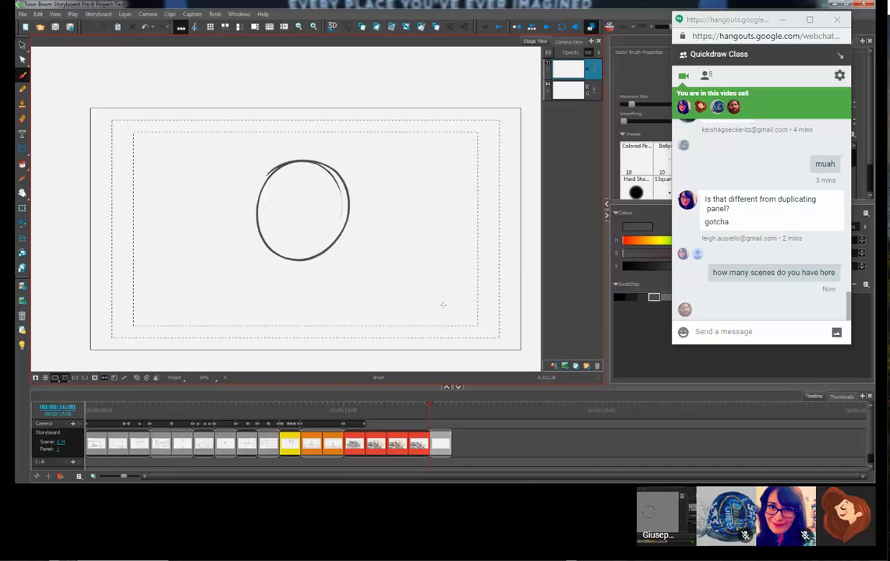
pyautogui.hotkey('ctrl', 'z')
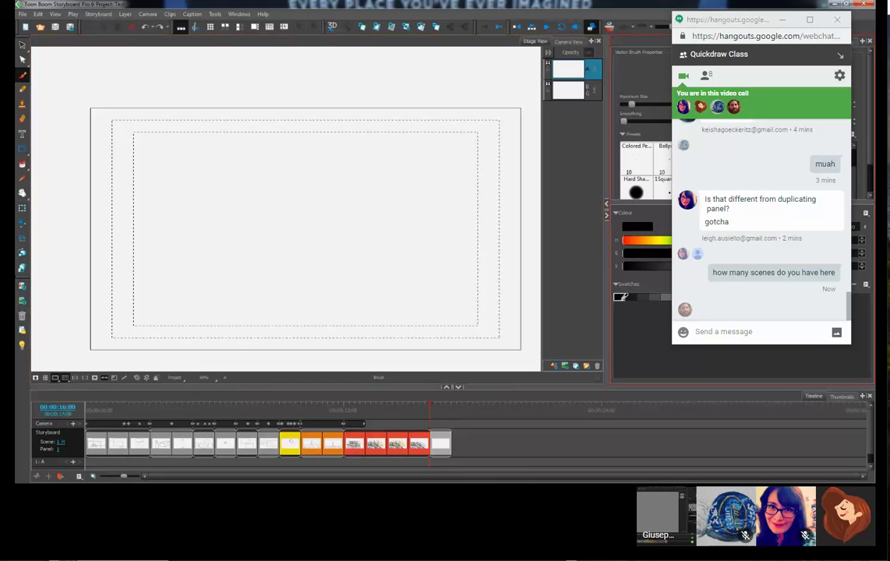
pyautogui.moveTo(340, 148)
pyautogui.mouseDown()
pyautogui.moveTo(275, 216)
pyautogui.moveTo(386, 216)
pyautogui.moveTo(310, 173)
pyautogui.moveTo(350, 173)
pyautogui.mouseUp()
pyautogui.moveTo(297, 203); pyautogui.dragTo(357, 203)
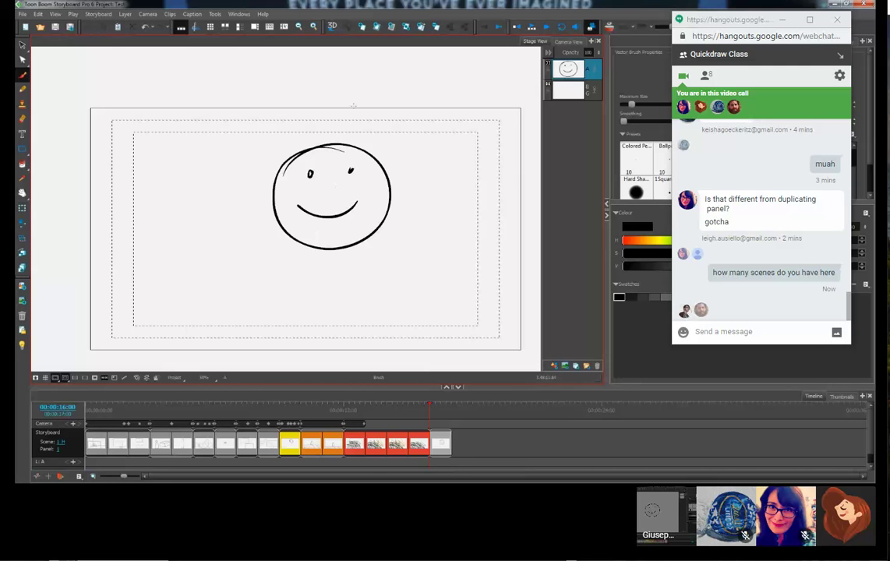
# Step: Add a new panel after the smiley and draw a large head with two eyes and a wide, jagged-toothed grin
pyautogui.click(365, 28)
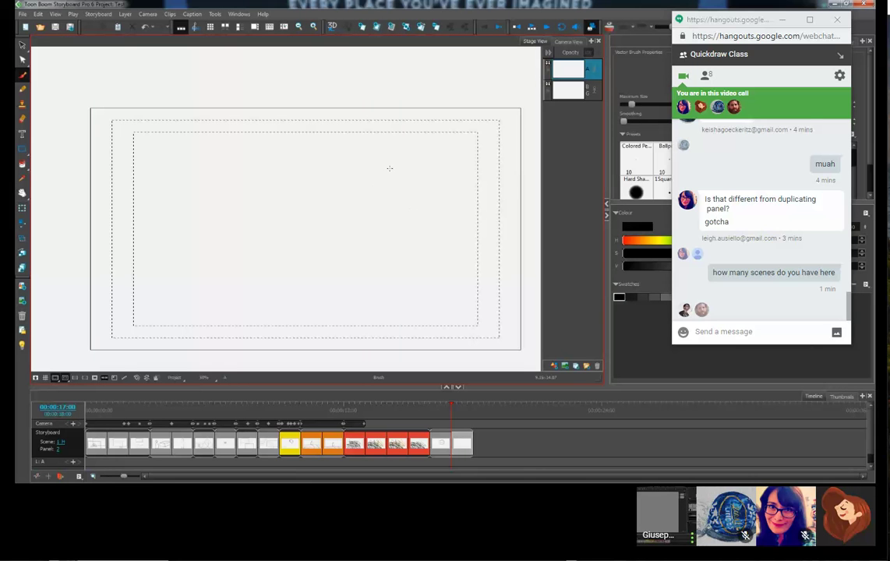
pyautogui.moveTo(417, 162); pyautogui.dragTo(418, 164)
pyautogui.moveTo(347, 164); pyautogui.dragTo(353, 155)
pyautogui.moveTo(461, 210)
pyautogui.mouseDown()
pyautogui.moveTo(255, 204)
pyautogui.moveTo(382, 123)
pyautogui.mouseUp()
pyautogui.moveTo(448, 202)
pyautogui.mouseDown()
pyautogui.moveTo(289, 174)
pyautogui.moveTo(336, 228)
pyautogui.mouseUp()
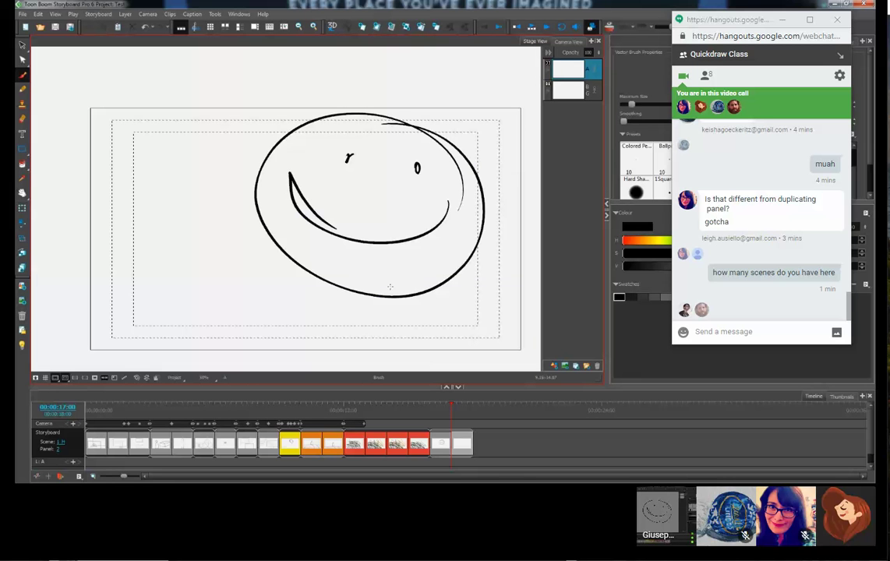
pyautogui.moveTo(449, 204)
pyautogui.mouseDown()
pyautogui.moveTo(299, 222)
pyautogui.moveTo(367, 238)
pyautogui.moveTo(446, 234)
pyautogui.mouseUp()
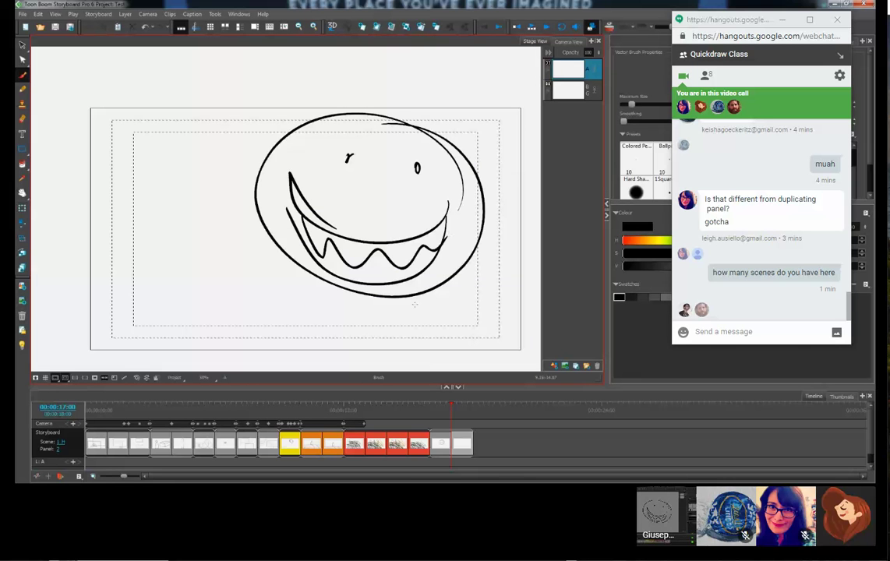
# Step: Add two curved horns, a bulky body and a large-fingered hand around the grinning head to make it a monster
pyautogui.moveTo(277, 142)
pyautogui.mouseDown()
pyautogui.moveTo(289, 73)
pyautogui.moveTo(291, 106)
pyautogui.moveTo(324, 141)
pyautogui.mouseUp()
pyautogui.moveTo(425, 139)
pyautogui.mouseDown()
pyautogui.moveTo(460, 76)
pyautogui.moveTo(468, 136)
pyautogui.mouseUp()
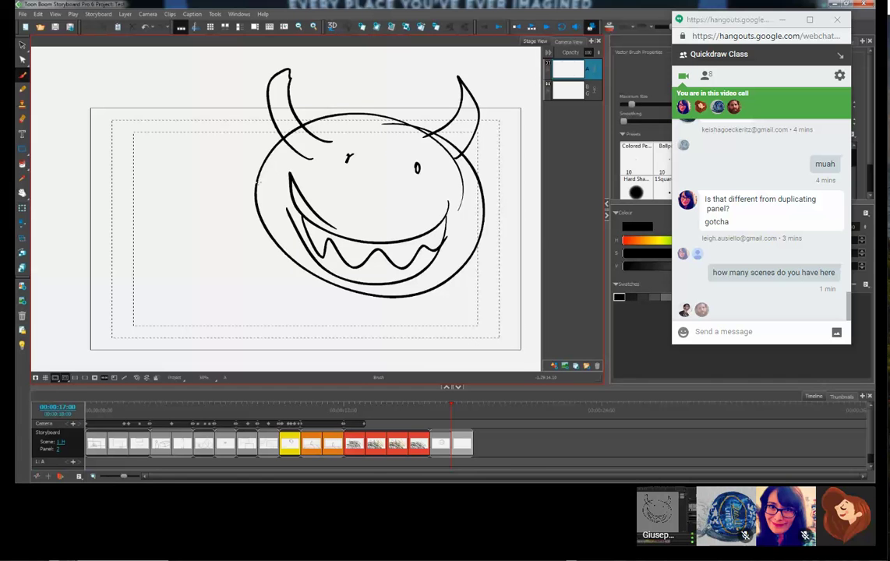
pyautogui.moveTo(261, 180)
pyautogui.mouseDown()
pyautogui.moveTo(169, 311)
pyautogui.moveTo(254, 309)
pyautogui.moveTo(185, 257)
pyautogui.mouseUp()
pyautogui.moveTo(497, 183)
pyautogui.mouseDown()
pyautogui.moveTo(534, 222)
pyautogui.moveTo(499, 325)
pyautogui.mouseUp()
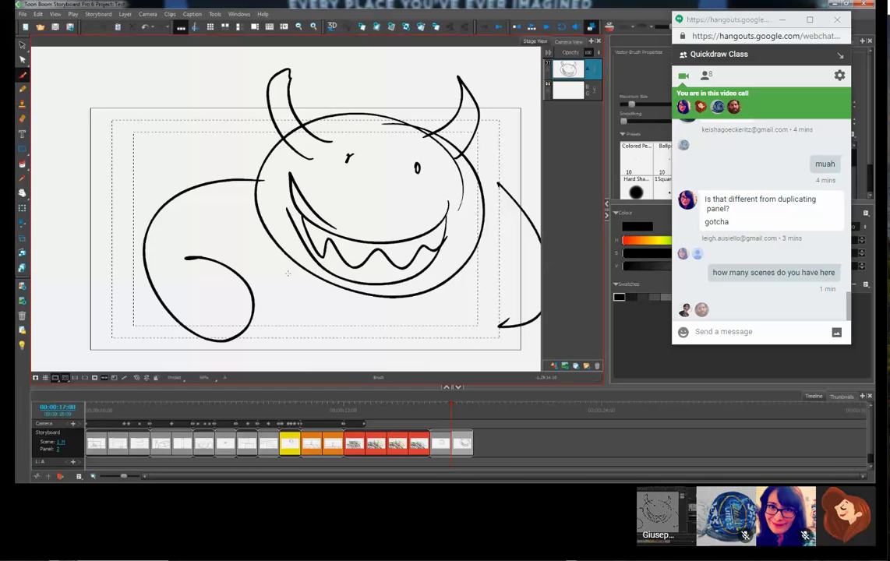
pyautogui.moveTo(227, 272)
pyautogui.mouseDown()
pyautogui.moveTo(252, 290)
pyautogui.moveTo(252, 335)
pyautogui.mouseUp()
pyautogui.moveTo(235, 280)
pyautogui.mouseDown()
pyautogui.moveTo(263, 257)
pyautogui.moveTo(269, 198)
pyautogui.mouseUp()
pyautogui.moveTo(513, 239); pyautogui.dragTo(467, 291)
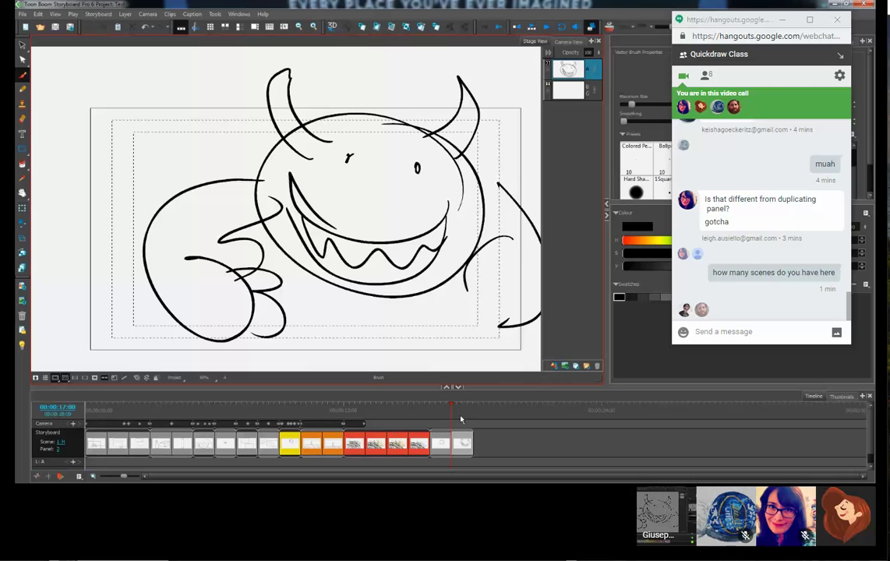
# Step: Compare the smiley and monster panels on the timeline, and turn on Onion Skin while the monster panel is current
pyautogui.click(440, 421)
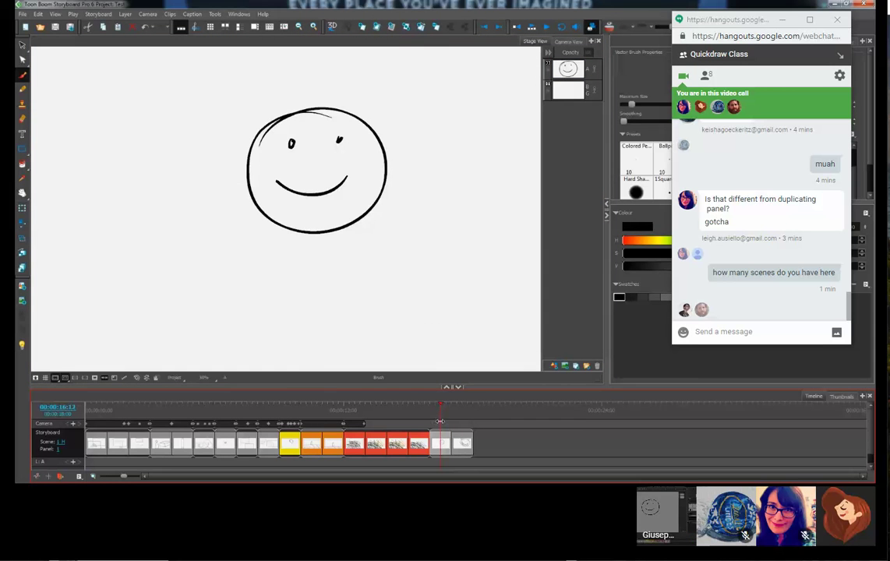
pyautogui.click(463, 416)
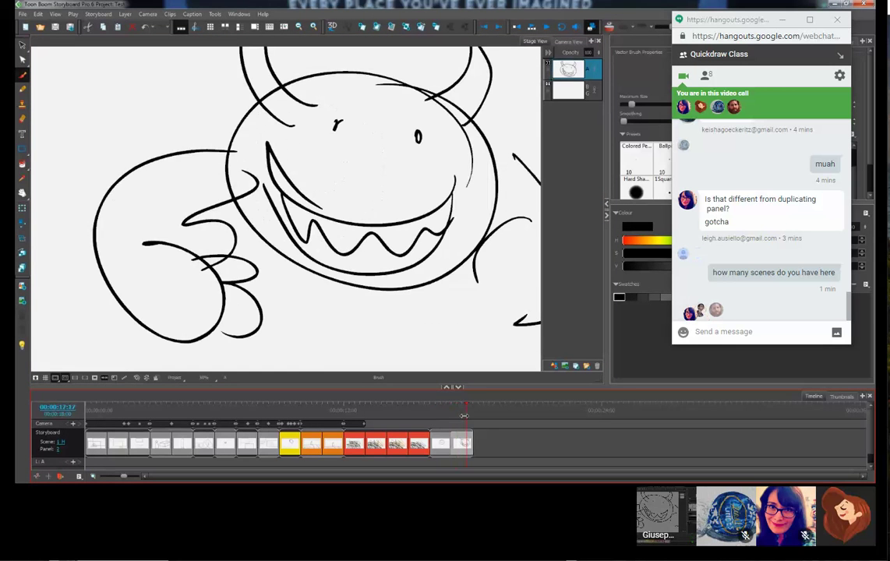
pyautogui.click(438, 413)
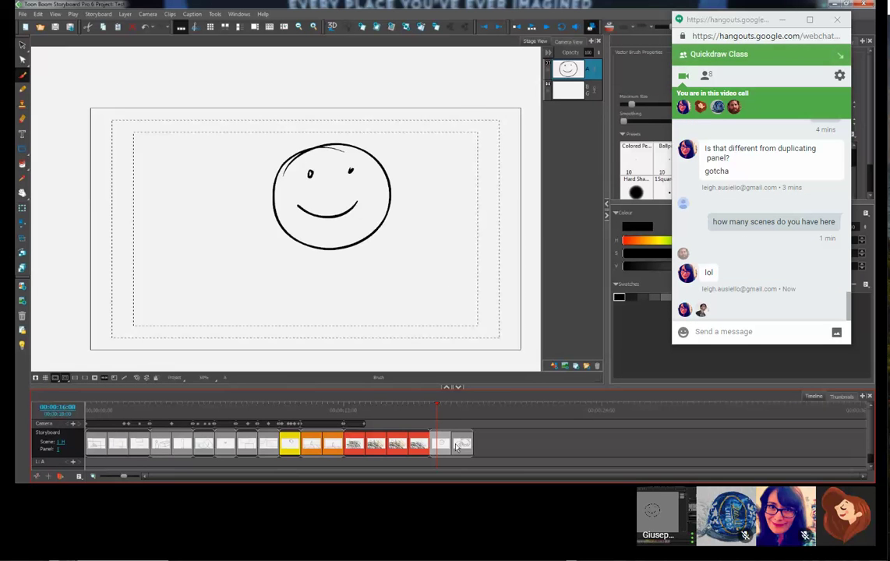
pyautogui.click(456, 446)
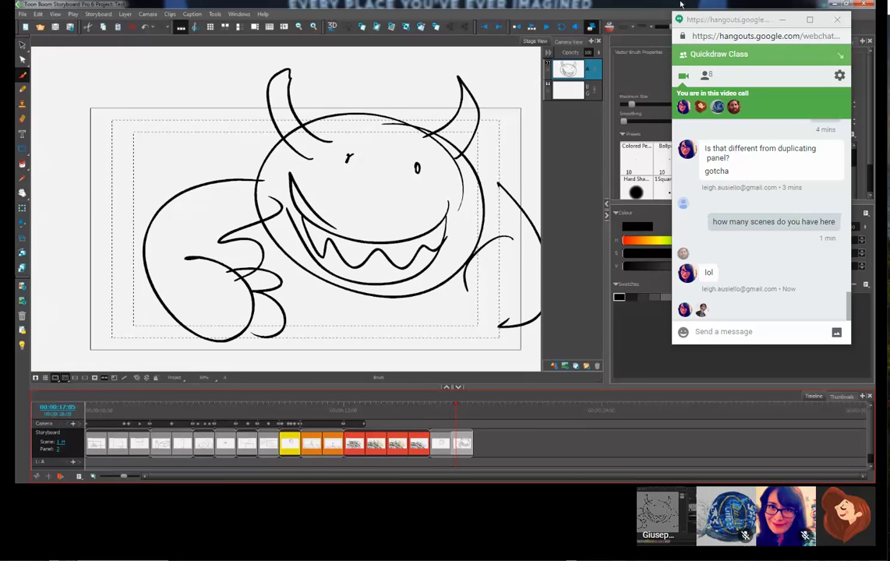
pyautogui.click(608, 30)
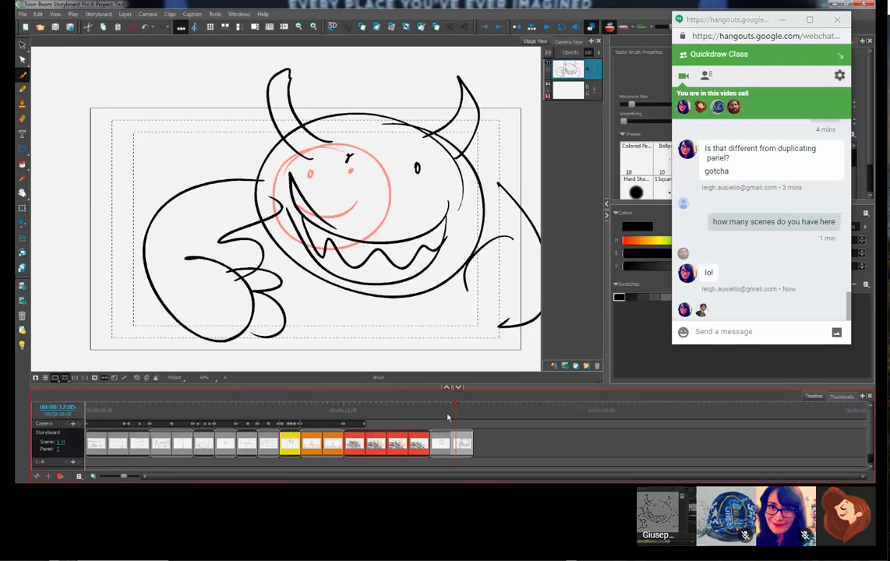
pyautogui.moveTo(454, 410)
pyautogui.mouseDown()
pyautogui.moveTo(441, 410)
pyautogui.moveTo(455, 409)
pyautogui.mouseUp()
# Step: Select the monster drawing in the second panel of the scene and delete it
pyautogui.moveTo(384, 237); pyautogui.dragTo(368, 259)
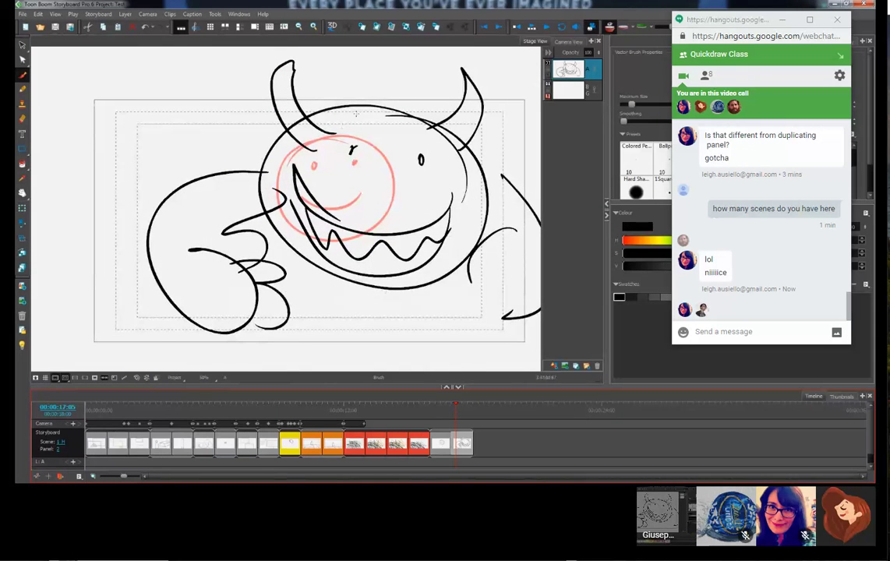
pyautogui.press('s')
pyautogui.moveTo(420, 85)
pyautogui.mouseDown()
pyautogui.moveTo(157, 344)
pyautogui.moveTo(468, 234)
pyautogui.mouseUp()
pyautogui.press('Delete')
# Step: Draw two eyes and a smile in black in the second panel, slightly to the right of the onion-skinned ones
pyautogui.press('1')
pyautogui.press('2')
pyautogui.press('2')
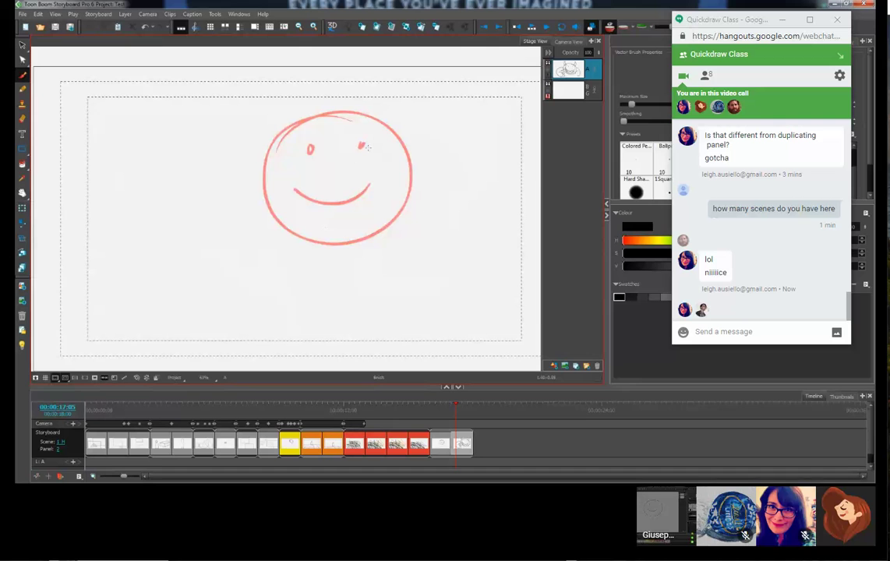
pyautogui.moveTo(377, 141); pyautogui.dragTo(377, 148)
pyautogui.moveTo(322, 141); pyautogui.dragTo(322, 149)
pyautogui.moveTo(318, 195); pyautogui.dragTo(392, 192)
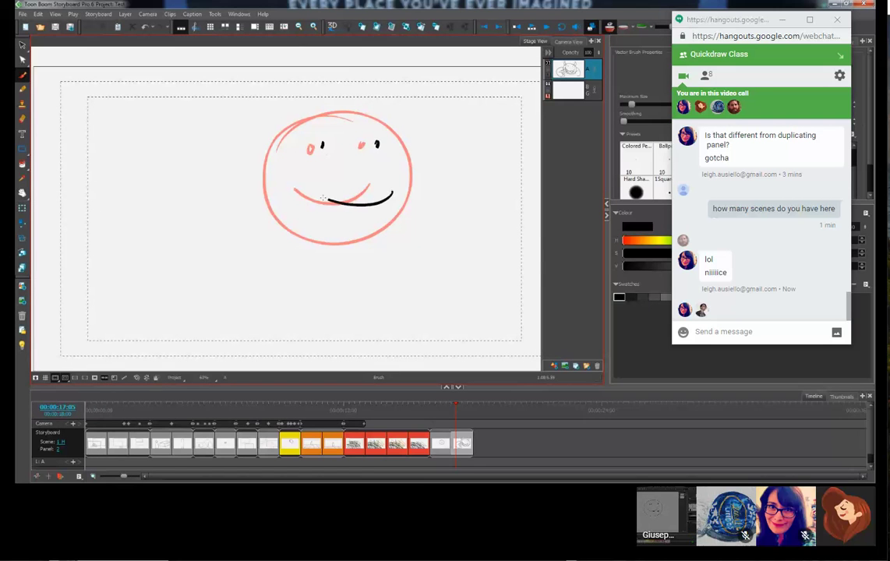
# Step: Draw the round head outline around the new face, offset slightly to the right of the onion-skinned head
pyautogui.moveTo(262, 160)
pyautogui.mouseDown()
pyautogui.moveTo(417, 190)
pyautogui.moveTo(265, 165)
pyautogui.moveTo(307, 123)
pyautogui.mouseUp()
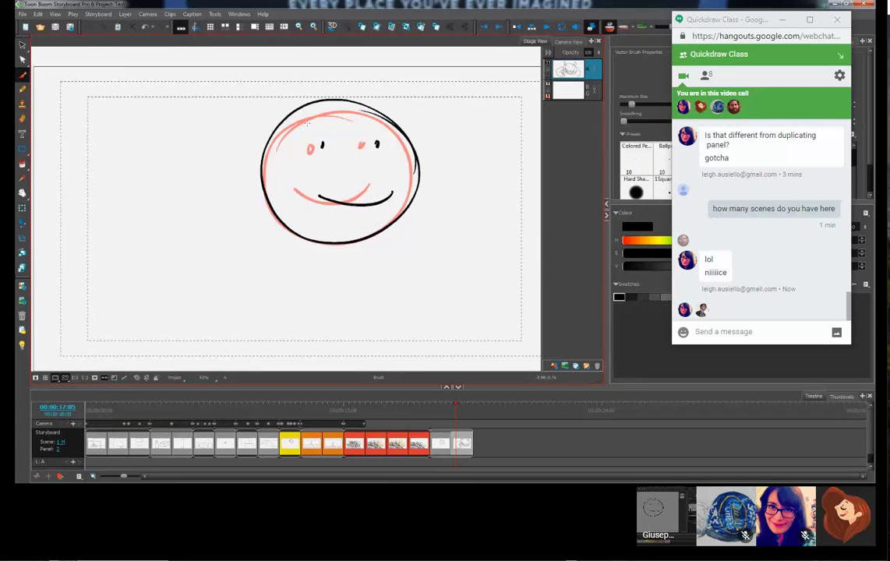
pyautogui.press('ctrl')
pyautogui.moveTo(260, 99); pyautogui.dragTo(273, 109)
pyautogui.moveTo(355, 113)
pyautogui.mouseDown()
pyautogui.moveTo(276, 203)
pyautogui.moveTo(385, 227)
pyautogui.moveTo(418, 165)
pyautogui.mouseUp()
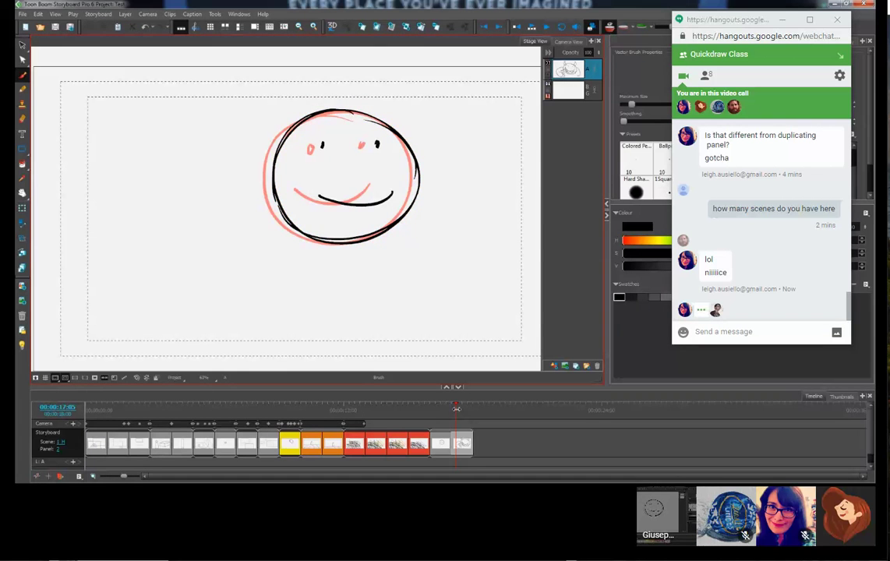
# Step: Add two new empty panels between the first and second smiley panels
pyautogui.click(460, 411)
pyautogui.click(468, 410)
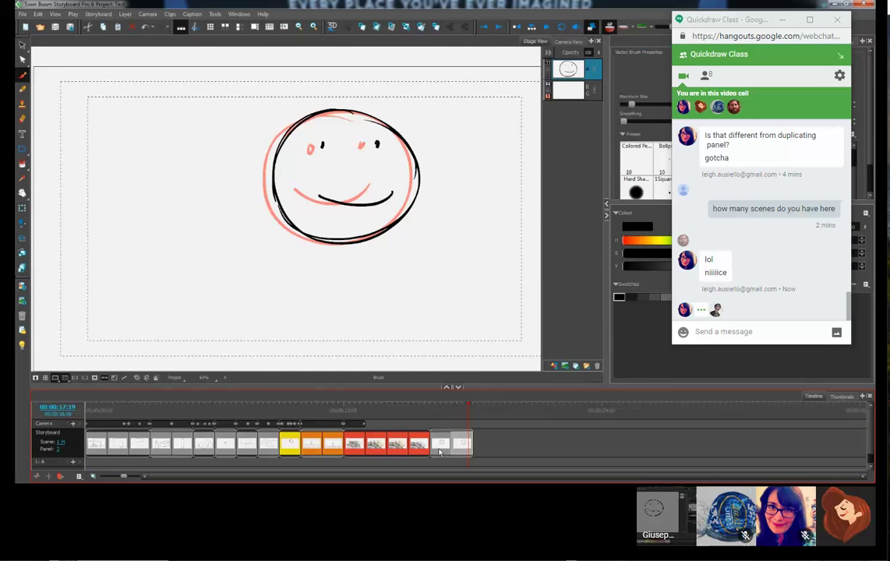
pyautogui.click(439, 450)
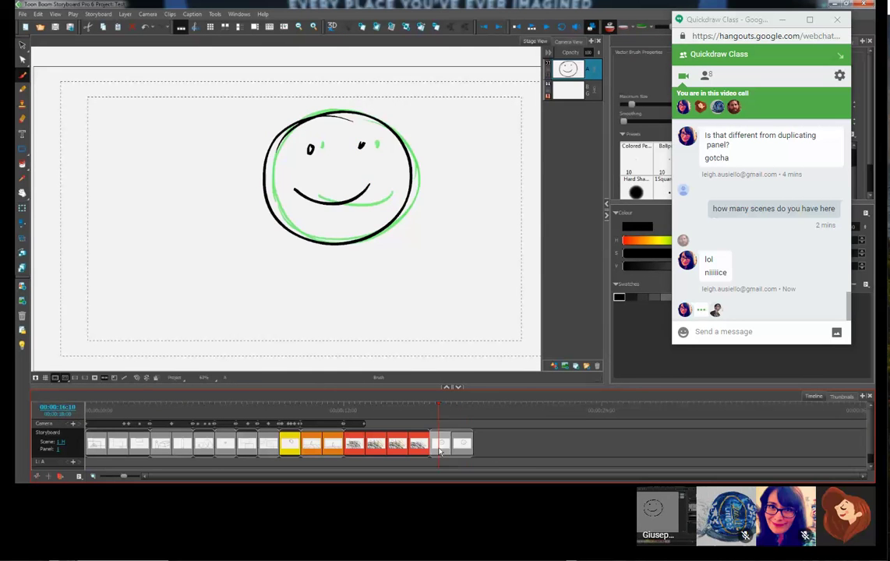
pyautogui.click(366, 32)
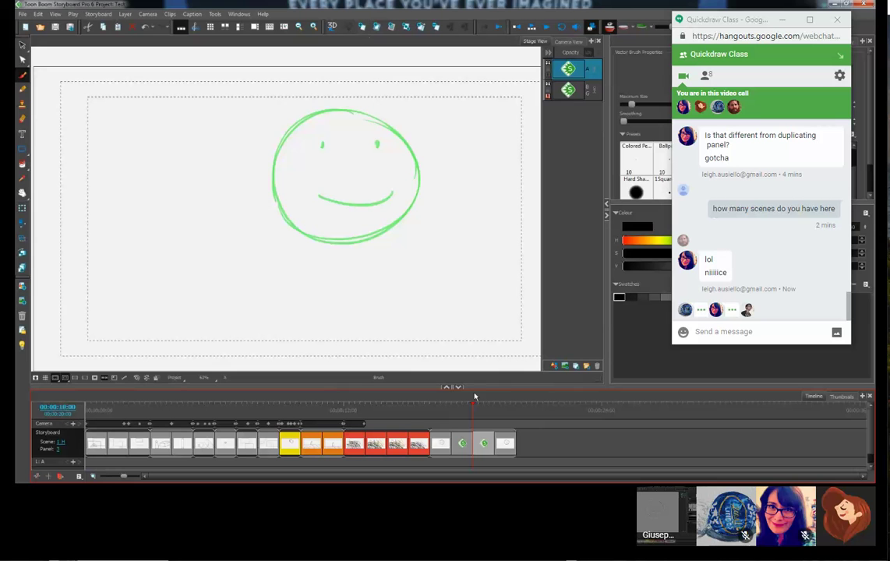
# Step: Draw a black in-between head outline over the onion-skinned smiley in the first of the new empty panels
pyautogui.click(455, 444)
pyautogui.click(462, 445)
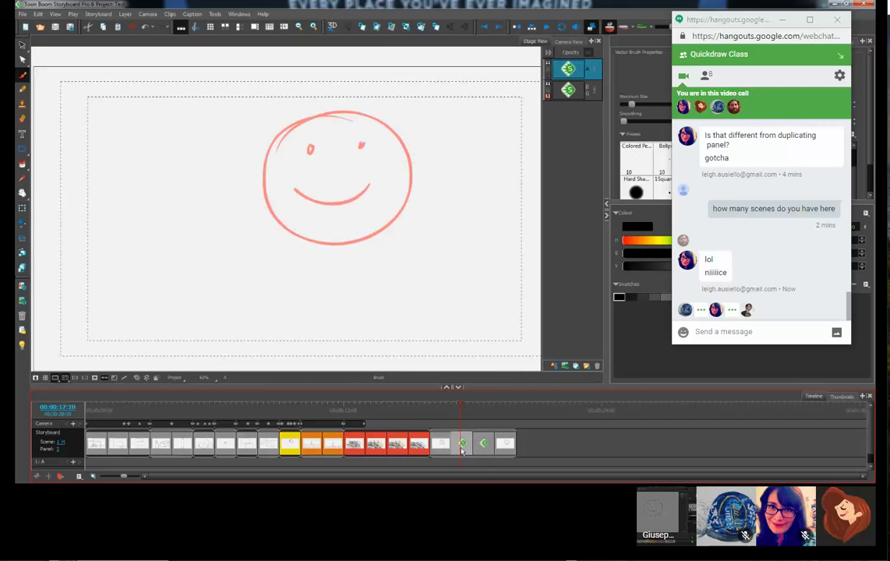
pyautogui.moveTo(335, 108)
pyautogui.mouseDown()
pyautogui.moveTo(300, 226)
pyautogui.moveTo(303, 133)
pyautogui.mouseUp()
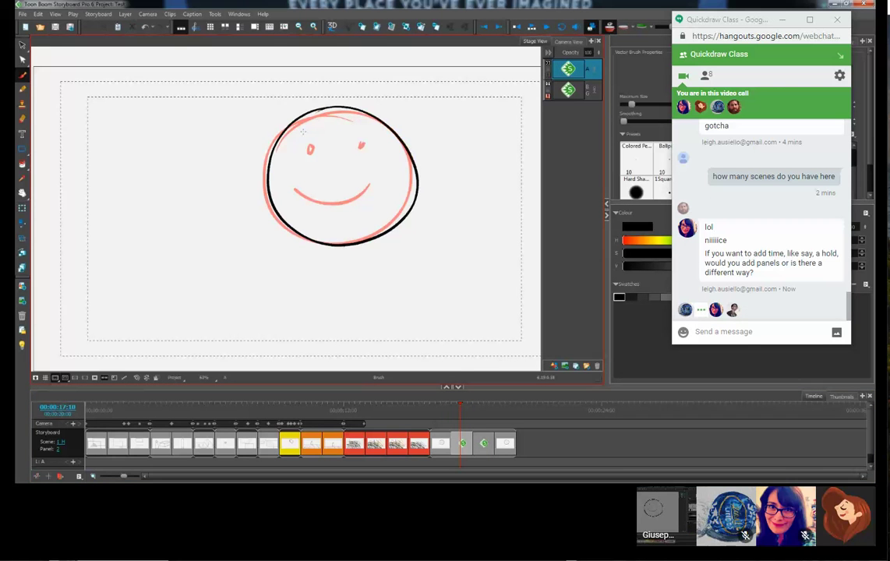
# Step: Draw two eyes and a curved smile on both the second and third smiley panels, using the onion skin as a guide
pyautogui.moveTo(386, 140); pyautogui.dragTo(335, 148)
pyautogui.moveTo(302, 194); pyautogui.dragTo(399, 185)
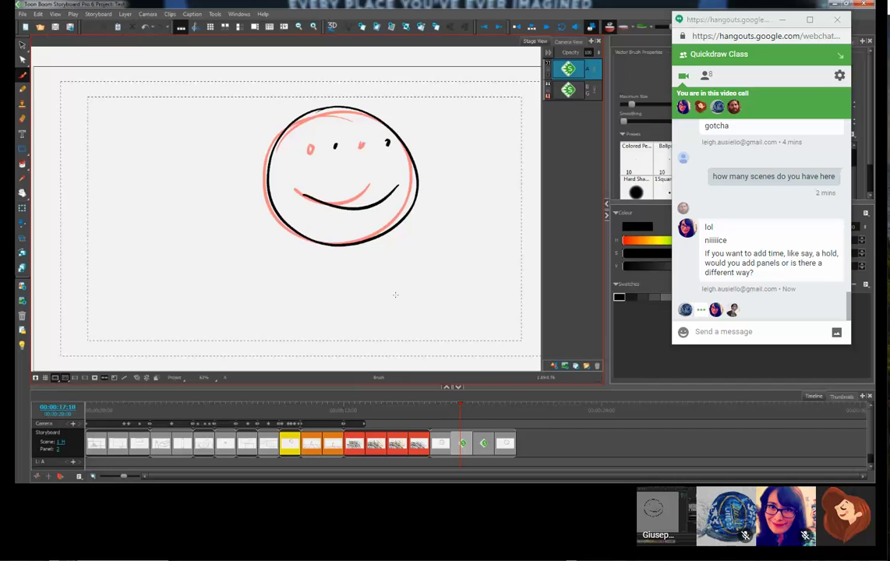
pyautogui.click(484, 444)
pyautogui.moveTo(398, 140); pyautogui.dragTo(400, 146)
pyautogui.moveTo(340, 138); pyautogui.dragTo(340, 142)
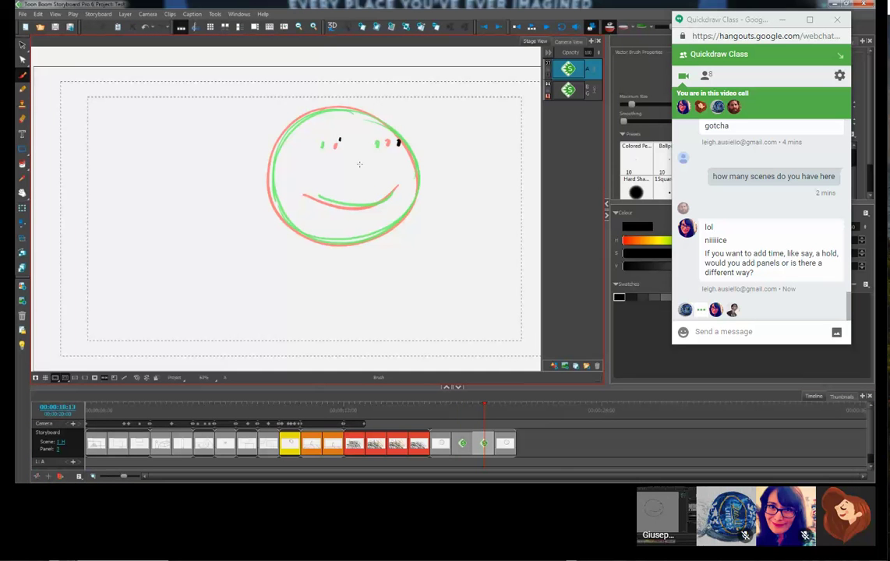
pyautogui.moveTo(409, 192)
pyautogui.mouseDown()
pyautogui.moveTo(349, 216)
pyautogui.moveTo(297, 187)
pyautogui.mouseUp()
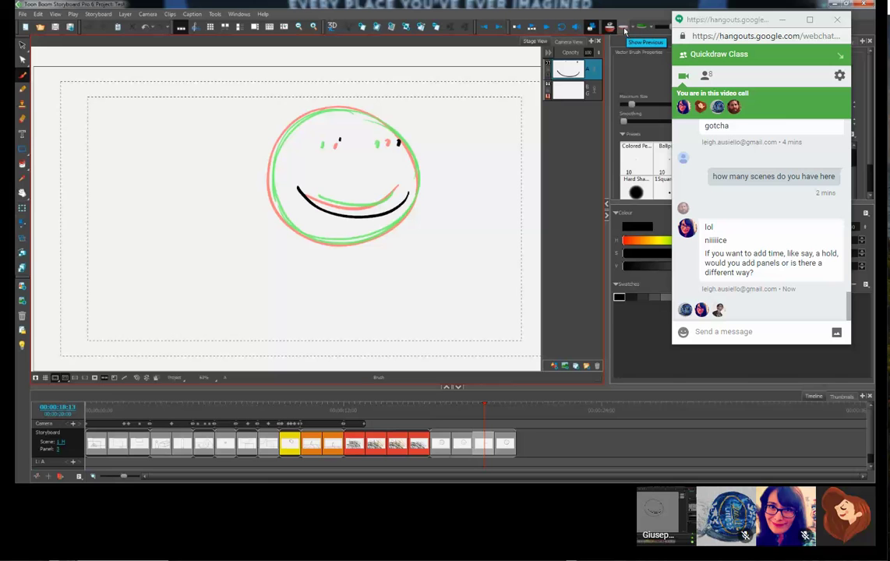
# Step: Shorten the first smiley panel to one frame on the timeline
pyautogui.click(449, 442)
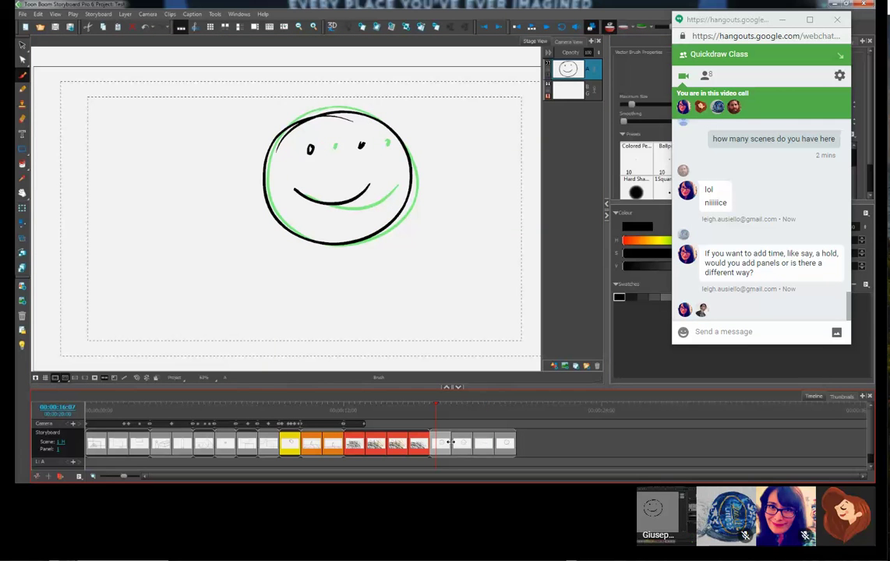
pyautogui.click(450, 442)
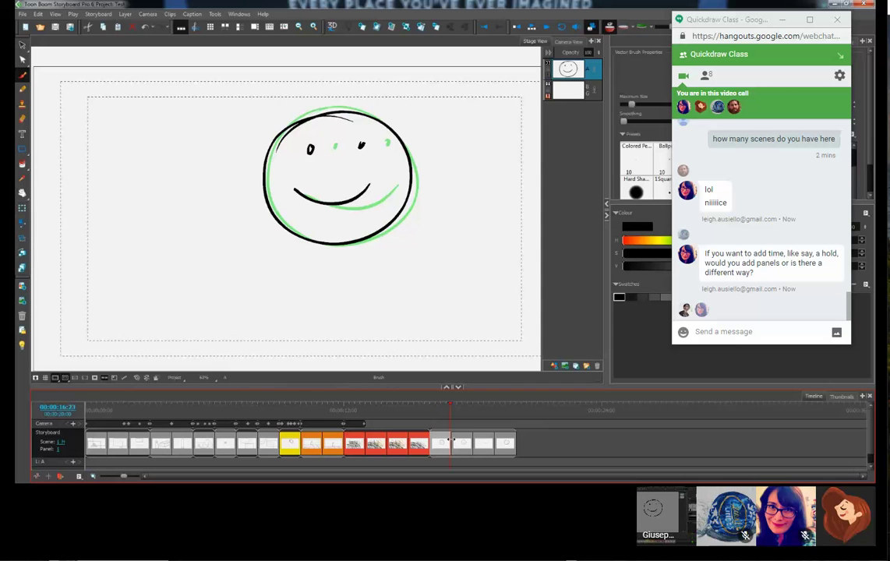
pyautogui.moveTo(451, 440); pyautogui.dragTo(418, 462)
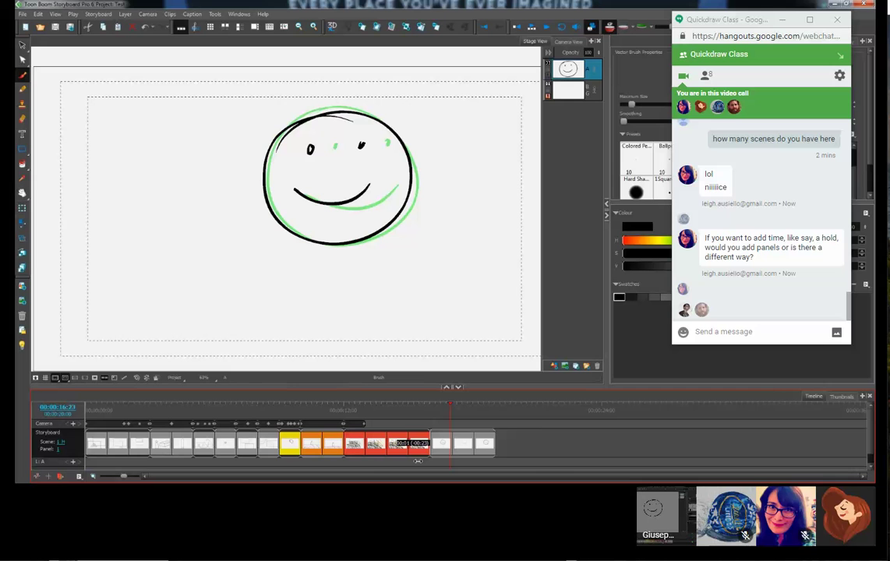
pyautogui.moveTo(418, 461)
pyautogui.mouseDown()
pyautogui.moveTo(645, 452)
pyautogui.moveTo(403, 451)
pyautogui.mouseUp()
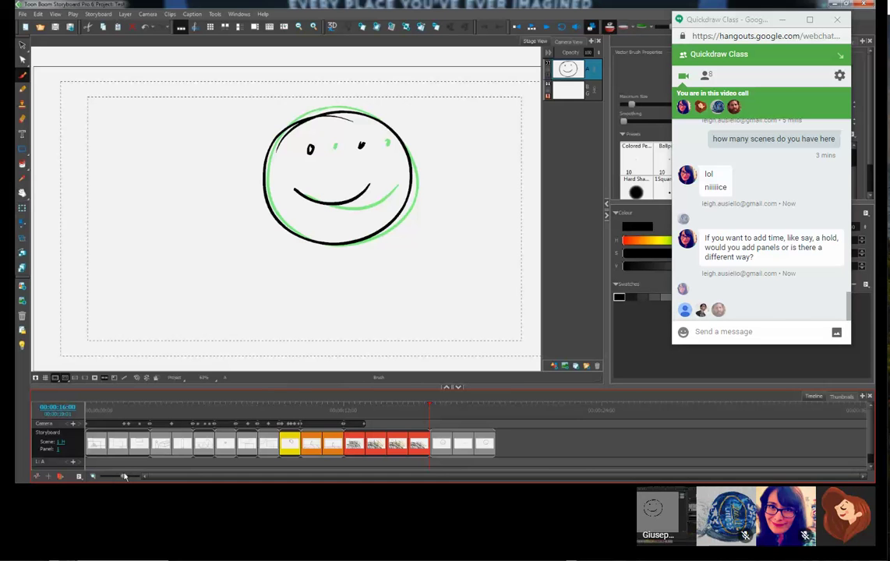
# Step: Adjust the first smiley panel's duration to 12 frames on the timeline
pyautogui.moveTo(124, 477)
pyautogui.mouseDown()
pyautogui.moveTo(104, 479)
pyautogui.moveTo(137, 477)
pyautogui.mouseUp()
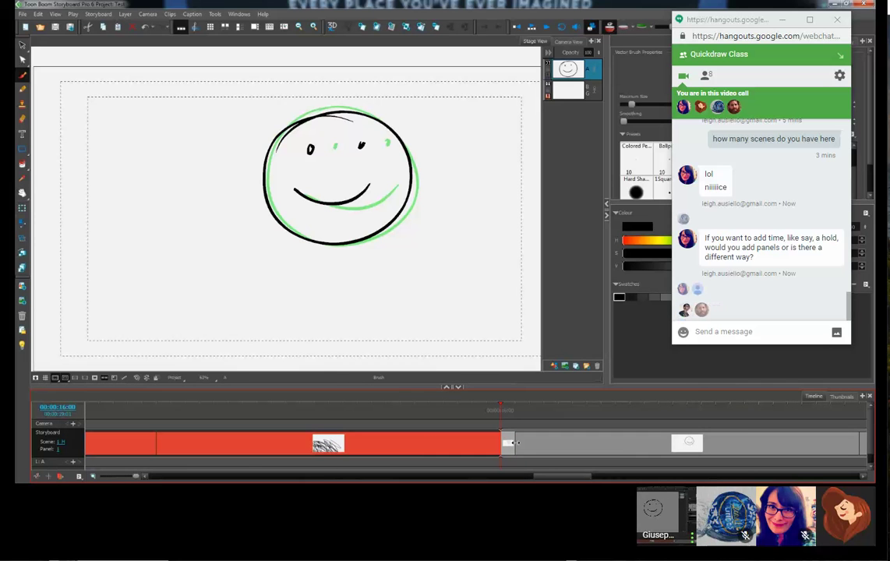
pyautogui.moveTo(514, 442); pyautogui.dragTo(744, 443)
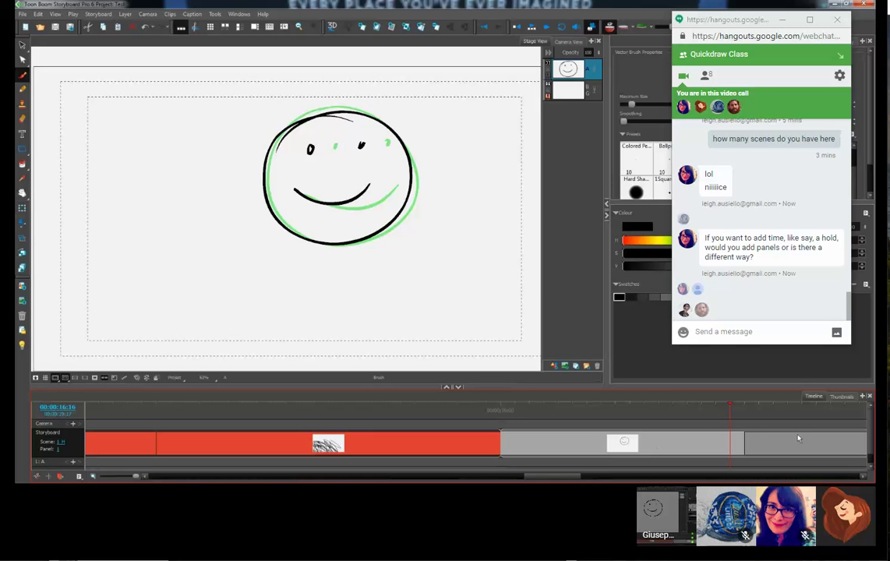
pyautogui.moveTo(745, 443); pyautogui.dragTo(673, 444)
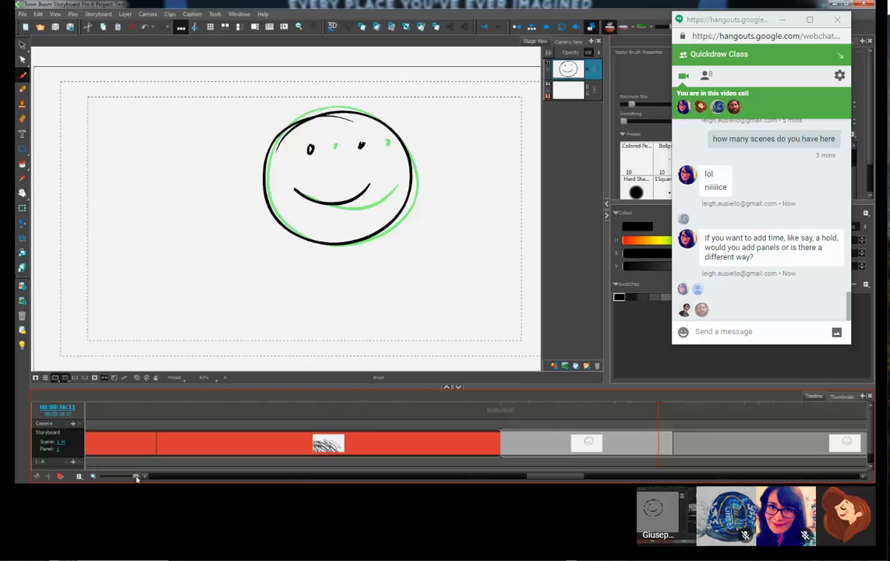
pyautogui.moveTo(136, 477); pyautogui.dragTo(124, 477)
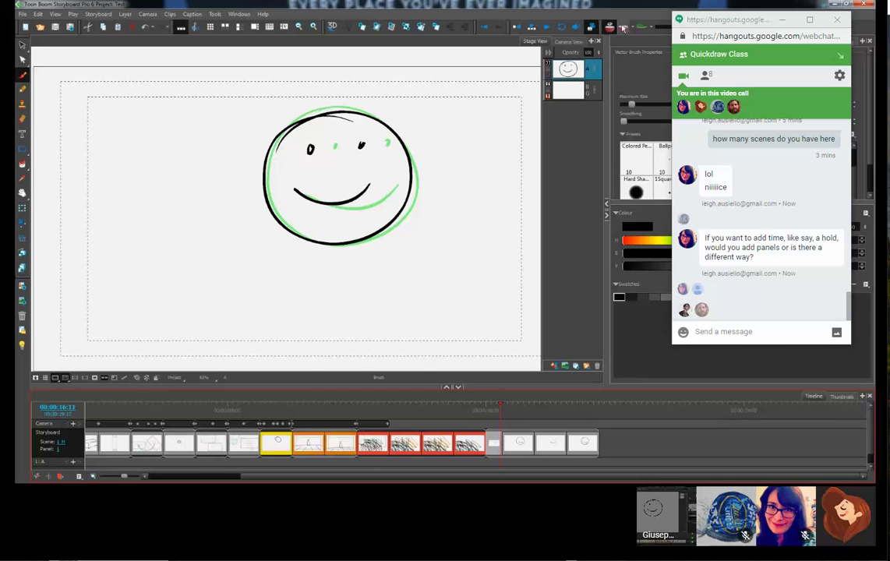
pyautogui.click(564, 411)
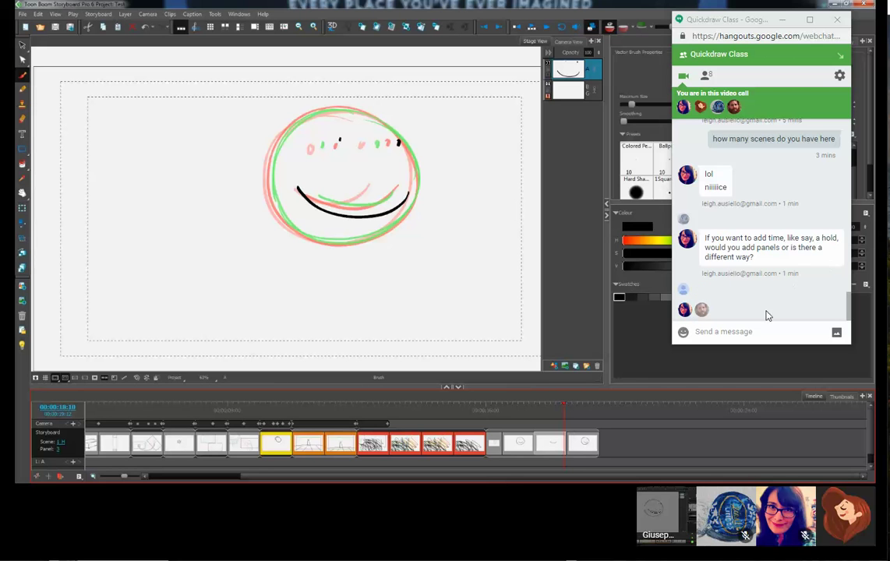
# Step: Send the message "lol" in the Hangouts group chat
pyautogui.click(763, 333)
pyautogui.write('lol')
pyautogui.press('Return')
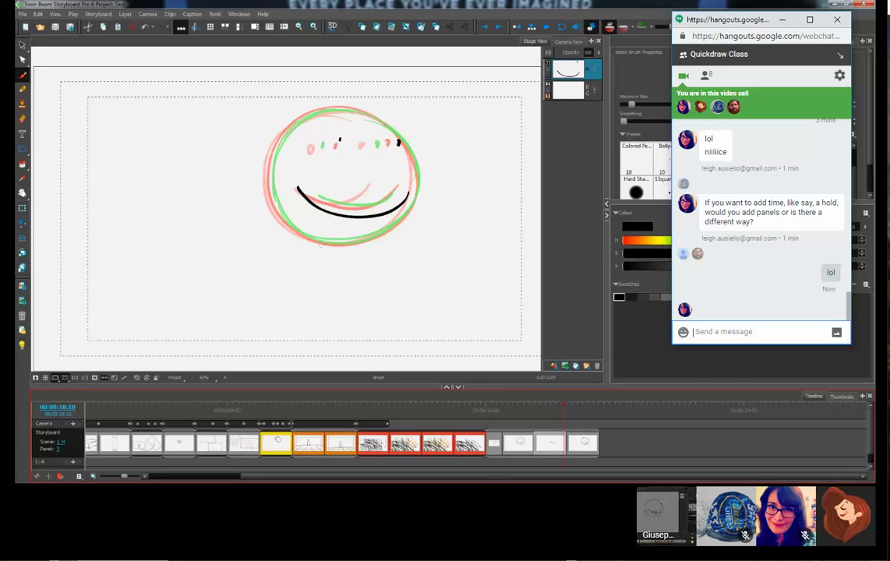
# Step: Add a new layer beneath the face drawing on the second smiley panel
pyautogui.click(569, 422)
pyautogui.scroll(-3, 407, 258)
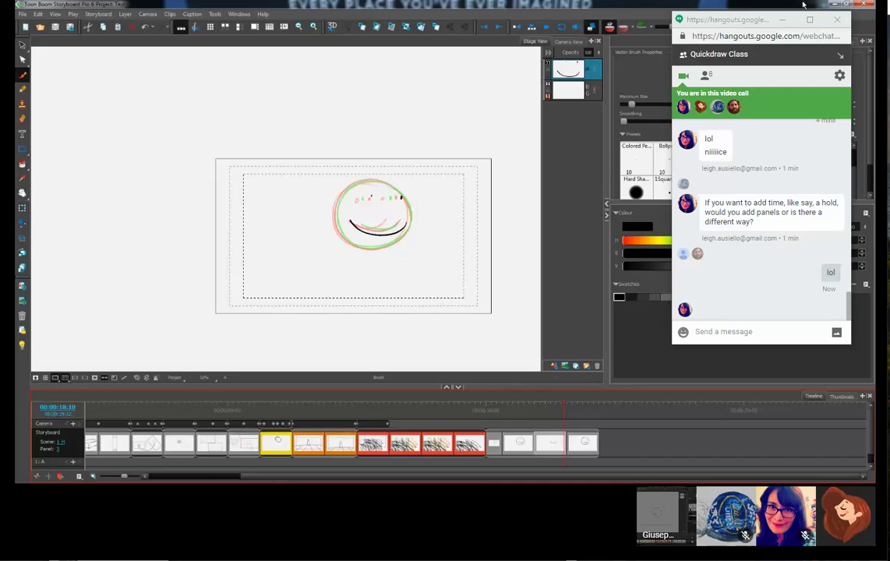
pyautogui.click(516, 441)
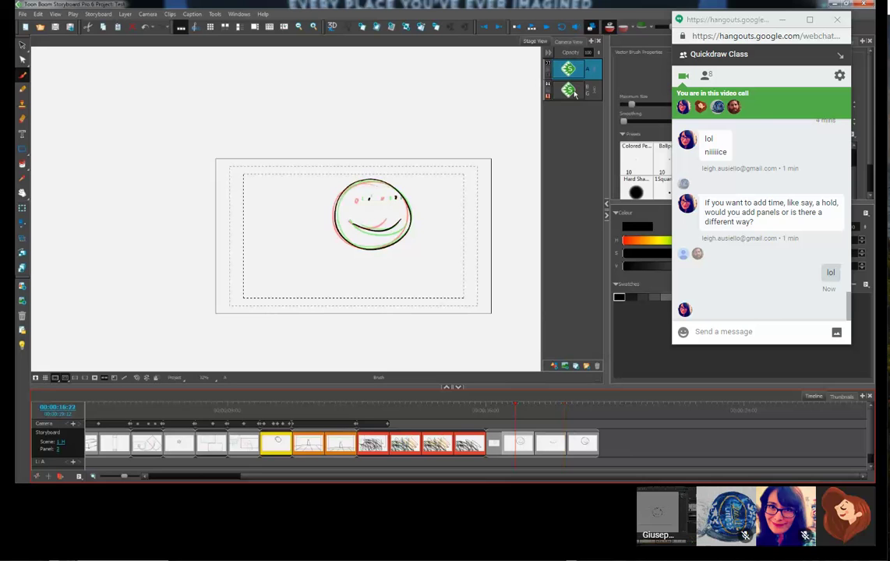
pyautogui.click(575, 92)
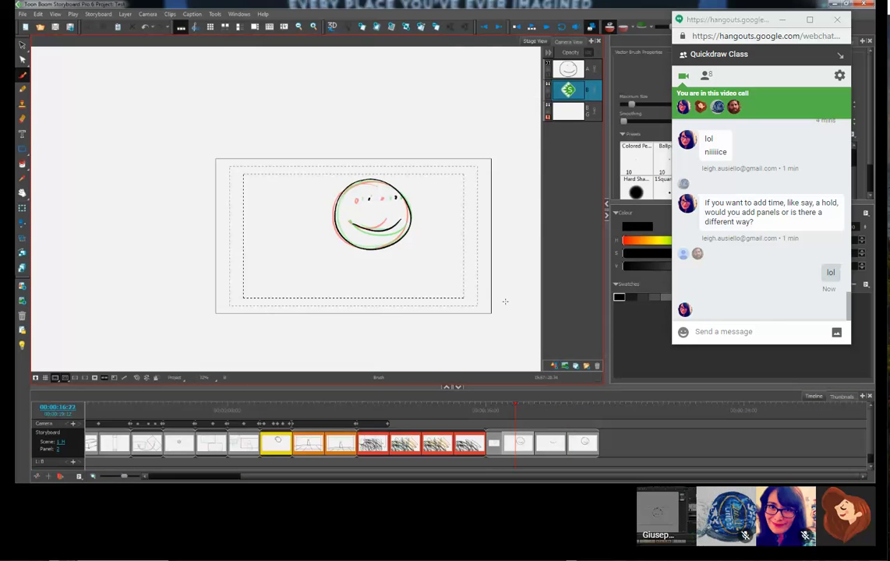
# Step: Draw a rough perspective grid across the frame with curved horizontal lines and four lines fanning downward
pyautogui.moveTo(515, 303)
pyautogui.mouseDown()
pyautogui.moveTo(136, 312)
pyautogui.moveTo(152, 299)
pyautogui.mouseUp()
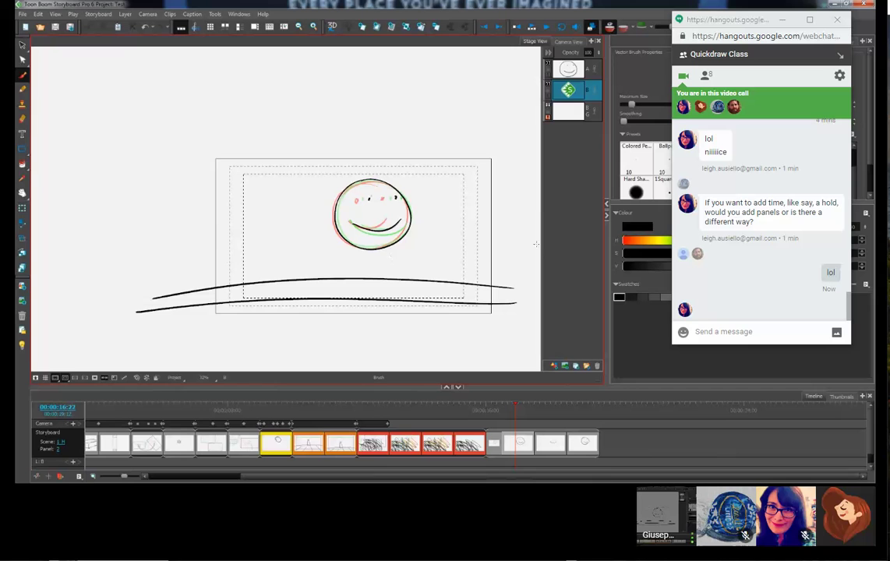
pyautogui.moveTo(515, 258); pyautogui.dragTo(145, 273)
pyautogui.moveTo(542, 234)
pyautogui.mouseDown()
pyautogui.moveTo(444, 229)
pyautogui.moveTo(542, 226)
pyautogui.moveTo(175, 239)
pyautogui.mouseUp()
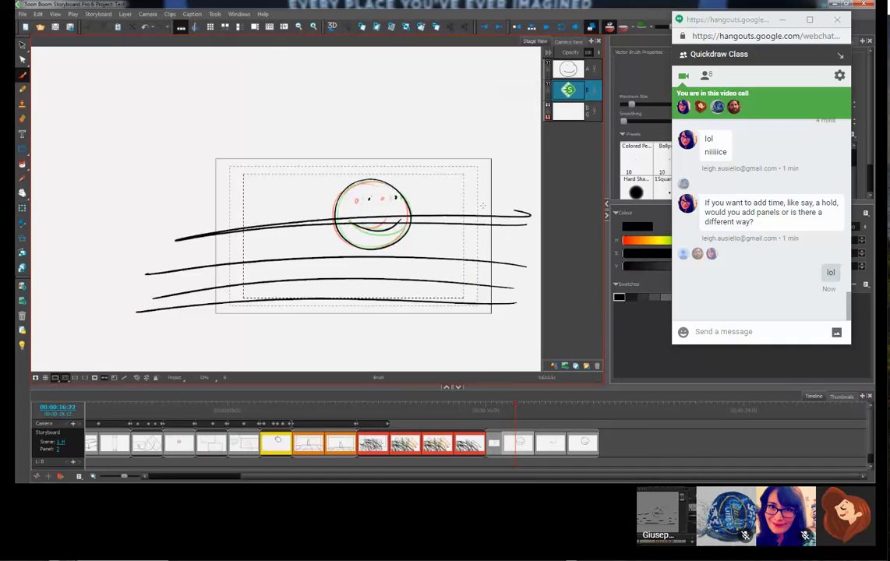
pyautogui.moveTo(506, 193); pyautogui.dragTo(238, 180)
pyautogui.moveTo(531, 214); pyautogui.dragTo(200, 208)
pyautogui.moveTo(321, 168); pyautogui.dragTo(157, 350)
pyautogui.moveTo(365, 170); pyautogui.dragTo(361, 360)
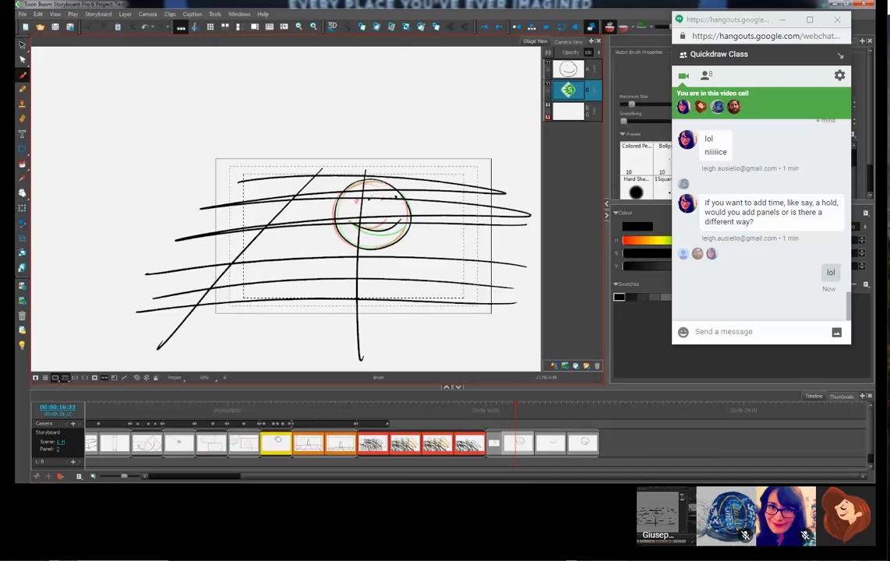
pyautogui.moveTo(410, 169); pyautogui.dragTo(496, 371)
pyautogui.moveTo(457, 162); pyautogui.dragTo(534, 321)
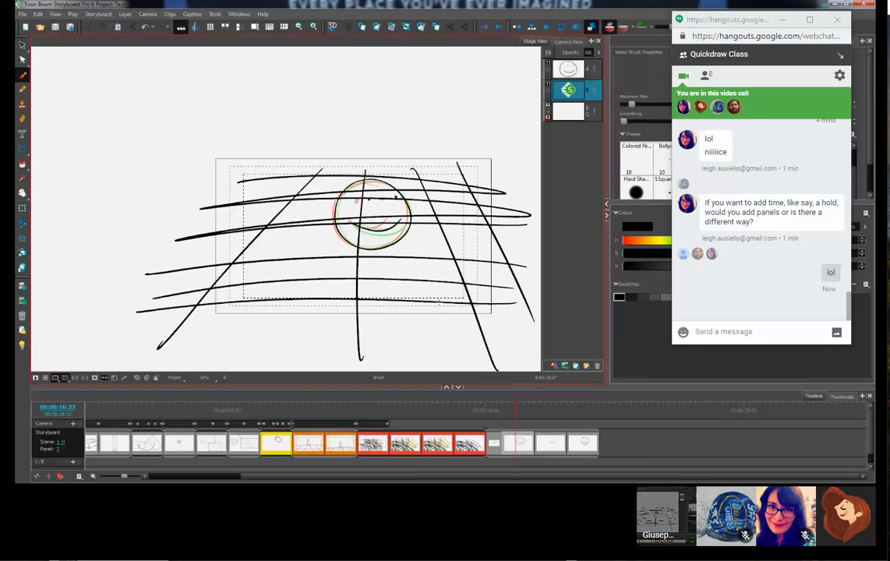
# Step: Lower the grid layer's opacity and copy the layer into the third smiley panel
pyautogui.click(598, 52)
pyautogui.moveTo(537, 51); pyautogui.dragTo(540, 117)
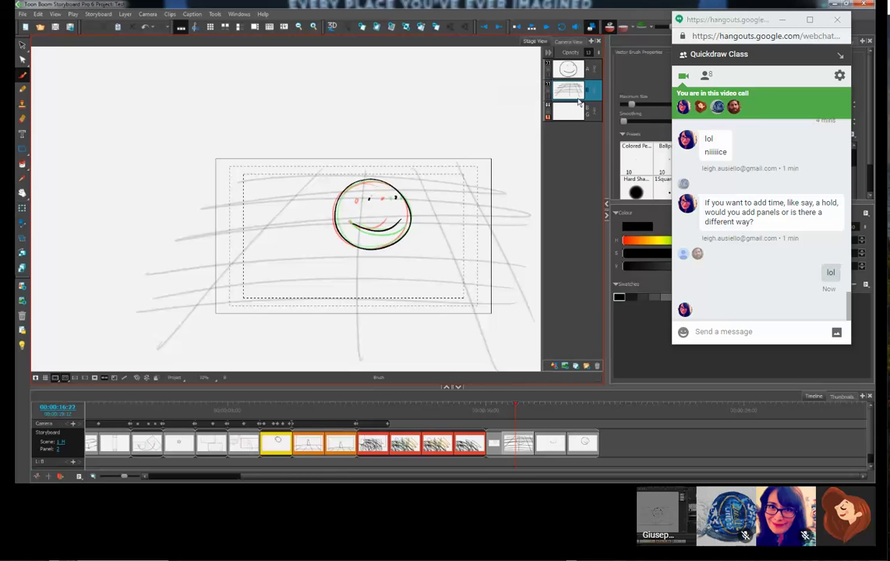
pyautogui.rightClick(578, 99)
pyautogui.click(599, 143)
pyautogui.press('Right')
pyautogui.rightClick(570, 97)
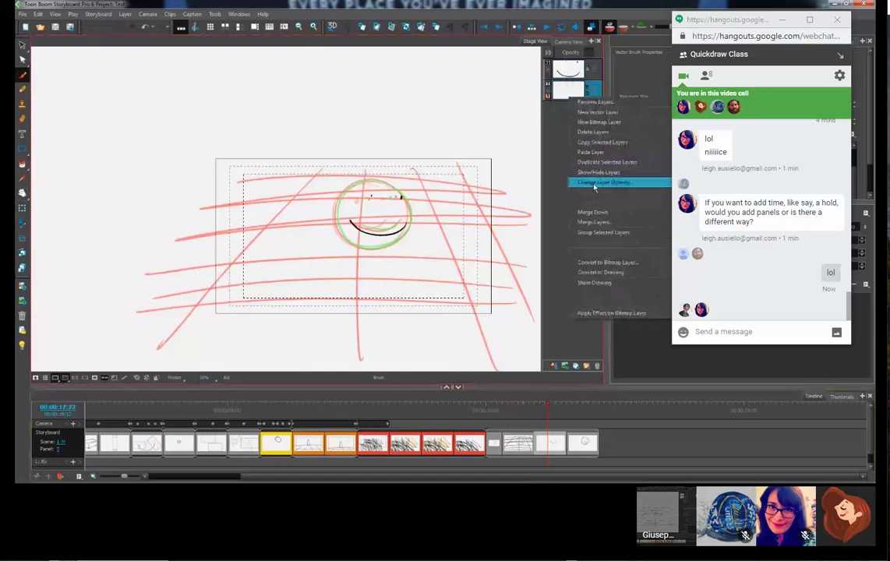
pyautogui.click(597, 152)
# Step: Turn off onion skinning for the grid layer on the third smiley panel
pyautogui.click(522, 413)
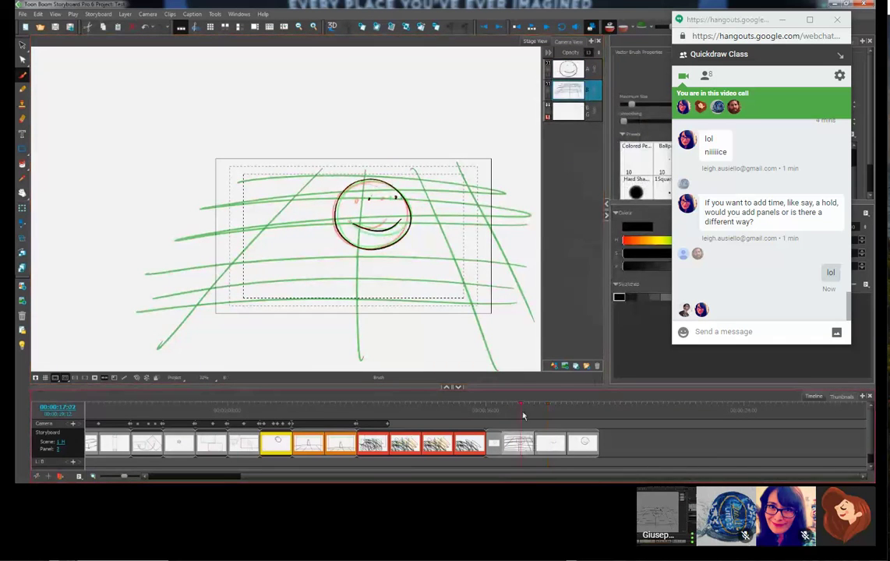
pyautogui.moveTo(524, 415); pyautogui.dragTo(547, 414)
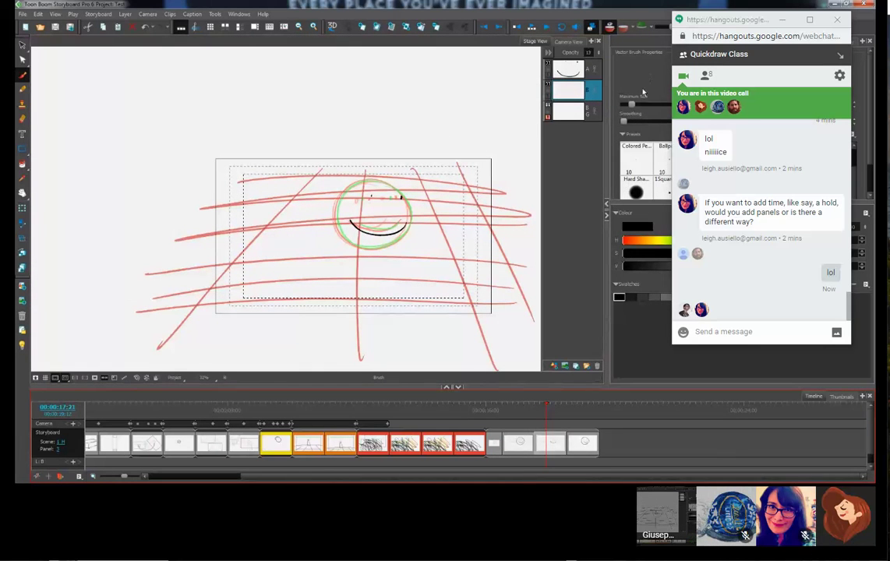
pyautogui.click(549, 100)
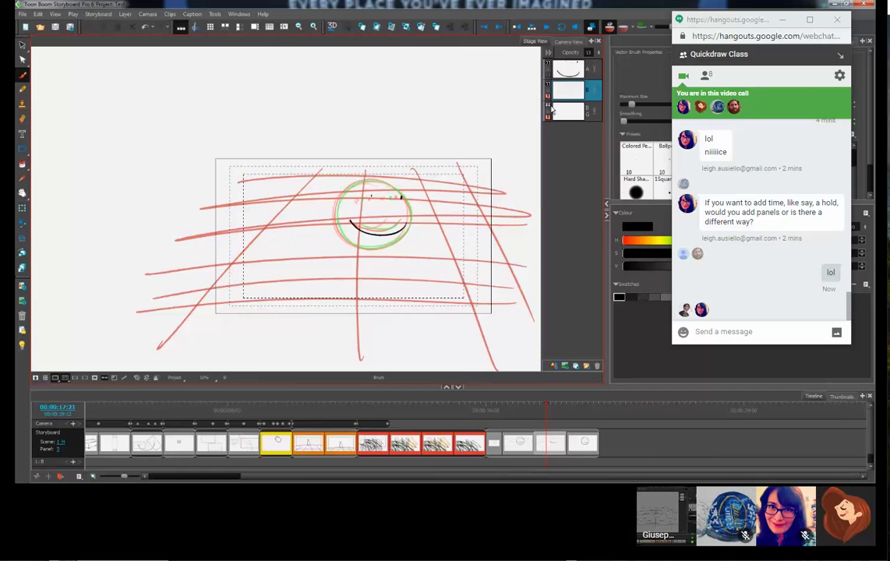
# Step: Limit the onion skin to one previous panel while viewing the fourth smiley panel
pyautogui.click(527, 445)
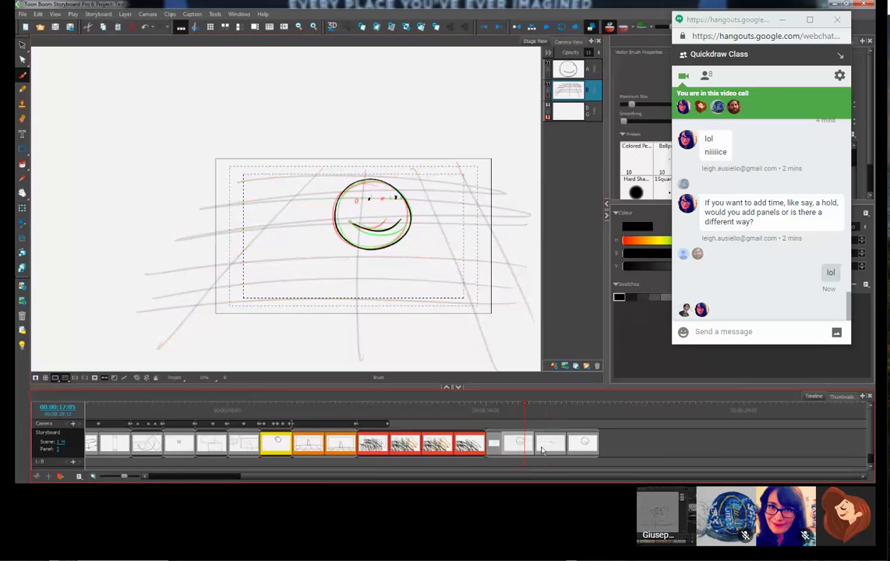
pyautogui.click(544, 445)
pyautogui.click(584, 442)
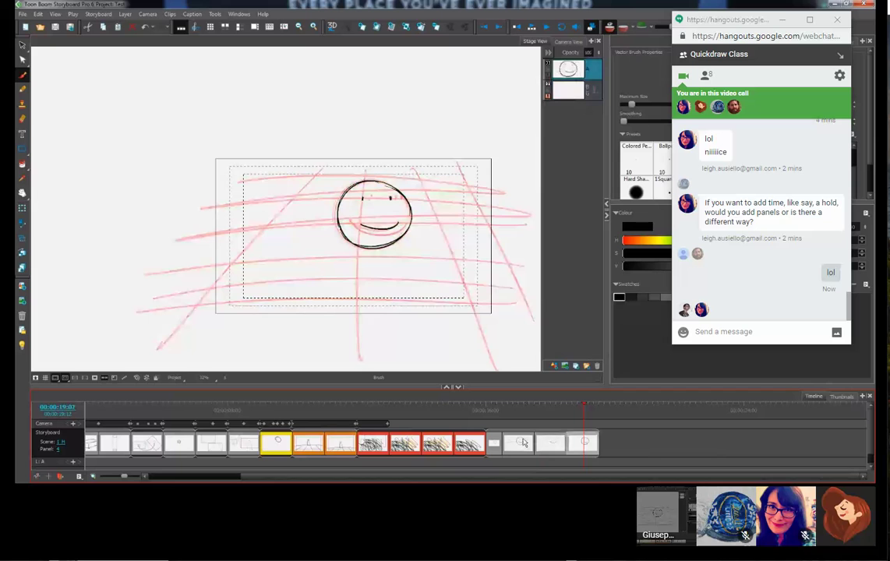
pyautogui.click(625, 28)
pyautogui.click(626, 27)
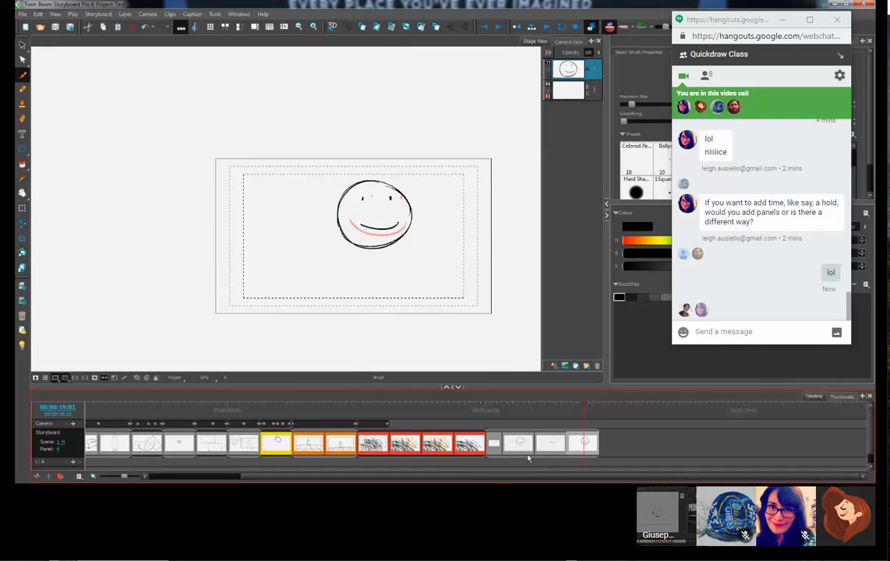
# Step: Compare how the grid's onion skin displays on the third and fourth smiley panels
pyautogui.click(554, 444)
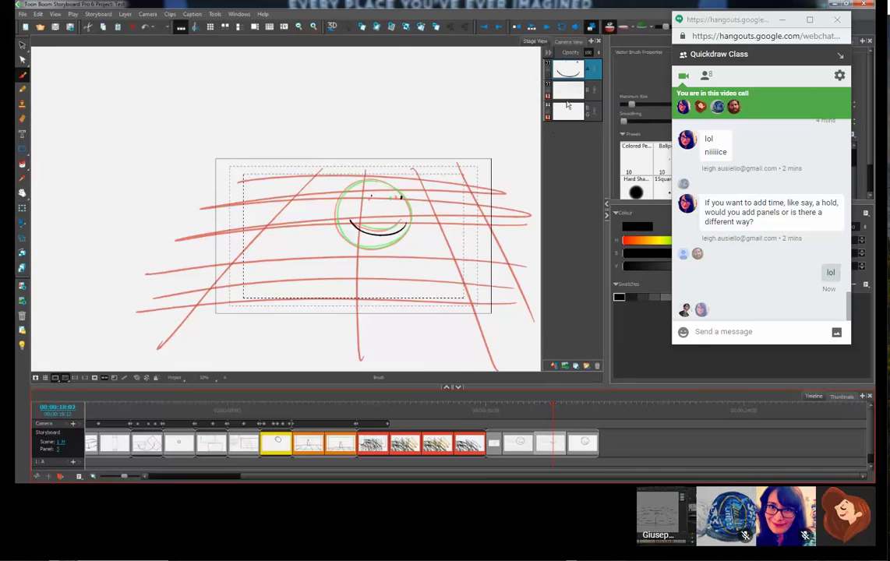
pyautogui.click(580, 442)
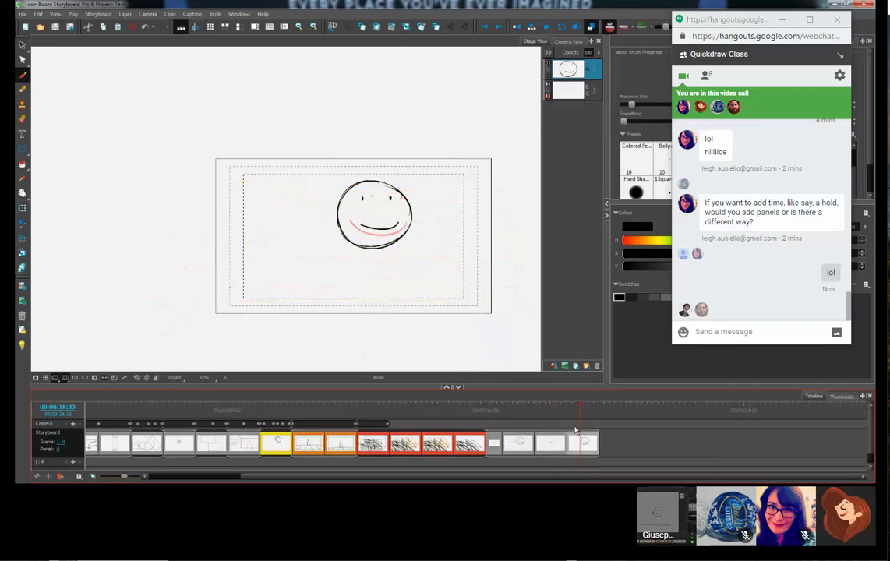
pyautogui.click(552, 442)
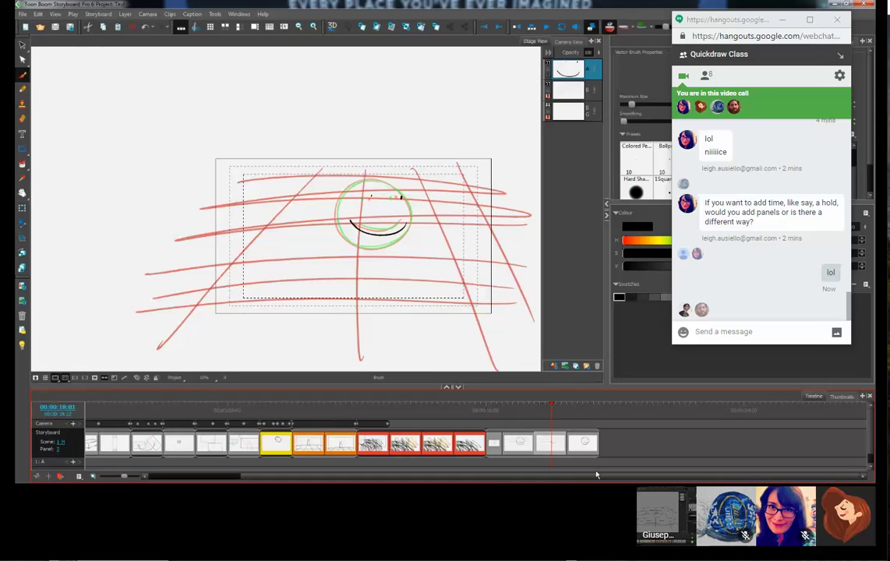
pyautogui.click(581, 441)
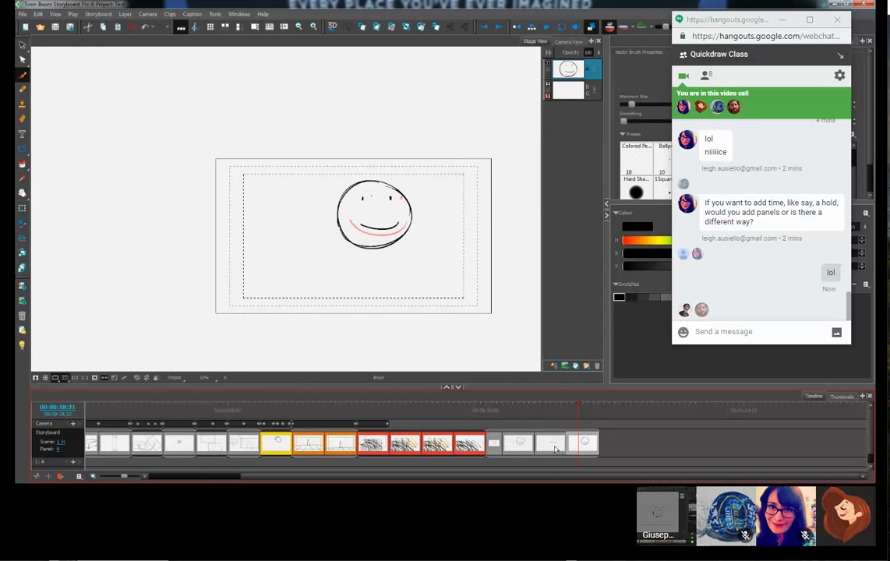
pyautogui.click(555, 449)
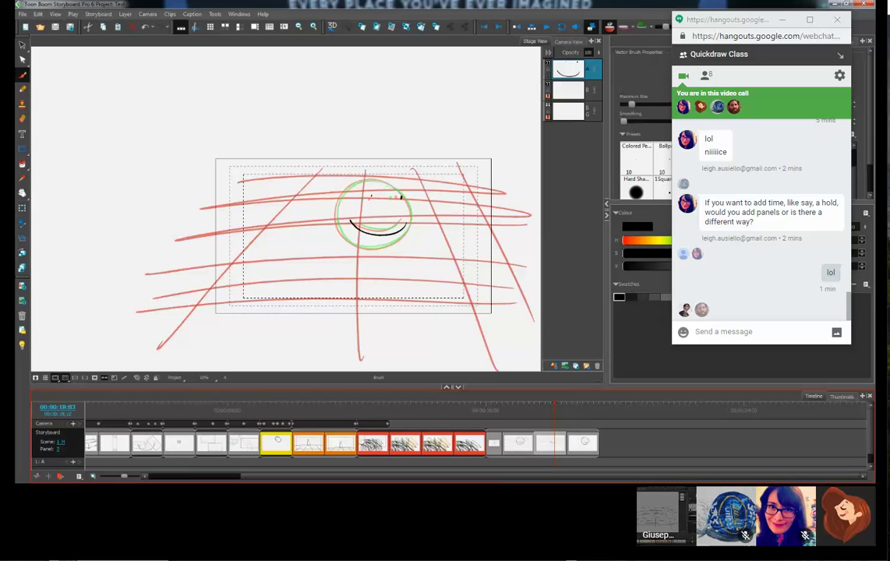
pyautogui.moveTo(554, 416); pyautogui.dragTo(553, 416)
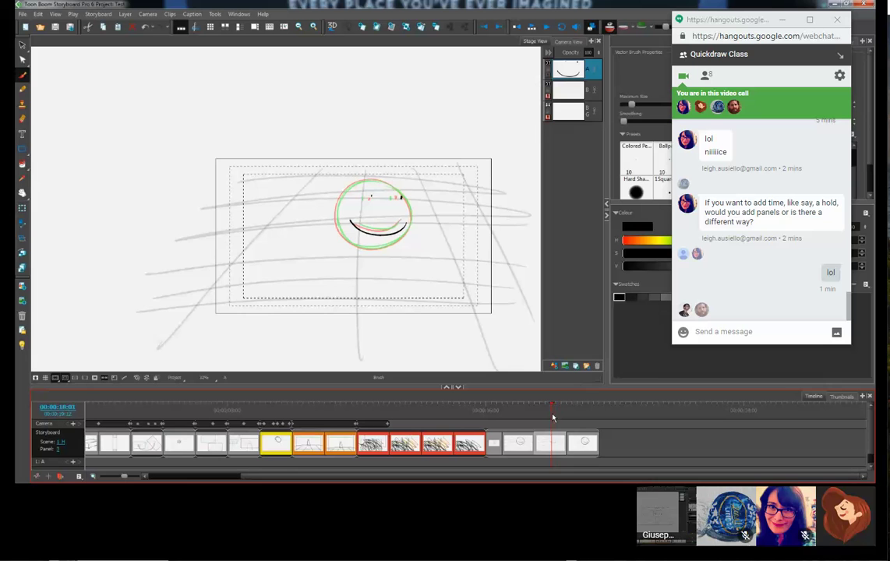
pyautogui.click(550, 411)
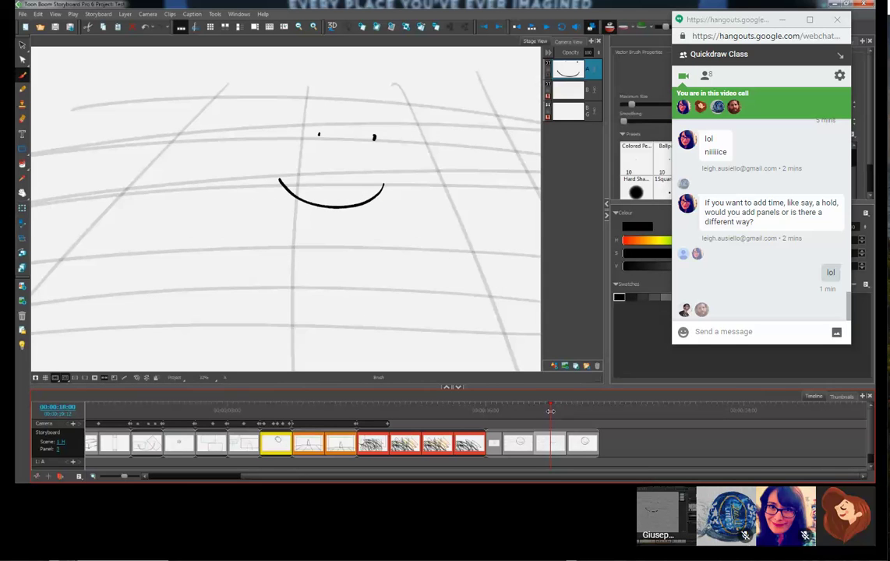
# Step: Step back and forth through the four smiley panels to compare the onion skin of the character and grid layers
pyautogui.click(581, 423)
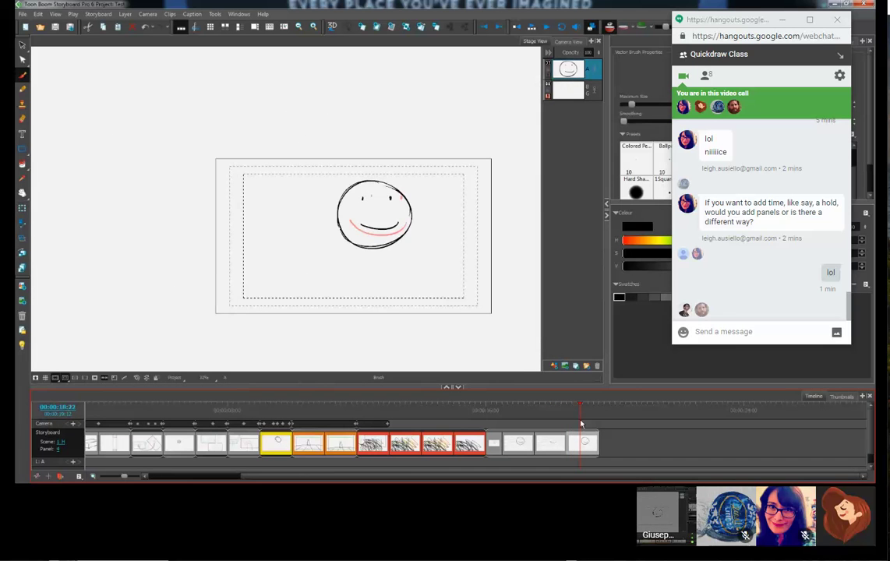
pyautogui.click(527, 444)
pyautogui.click(494, 443)
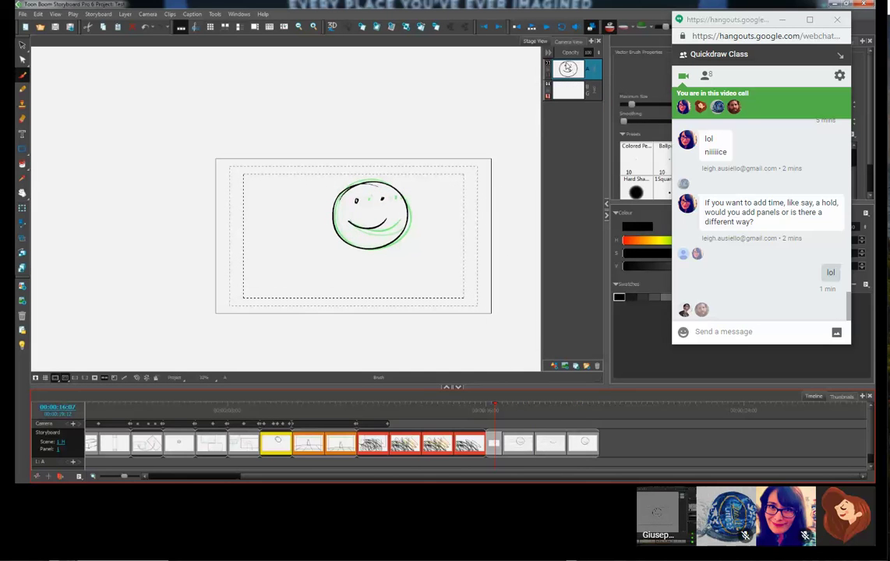
pyautogui.click(521, 447)
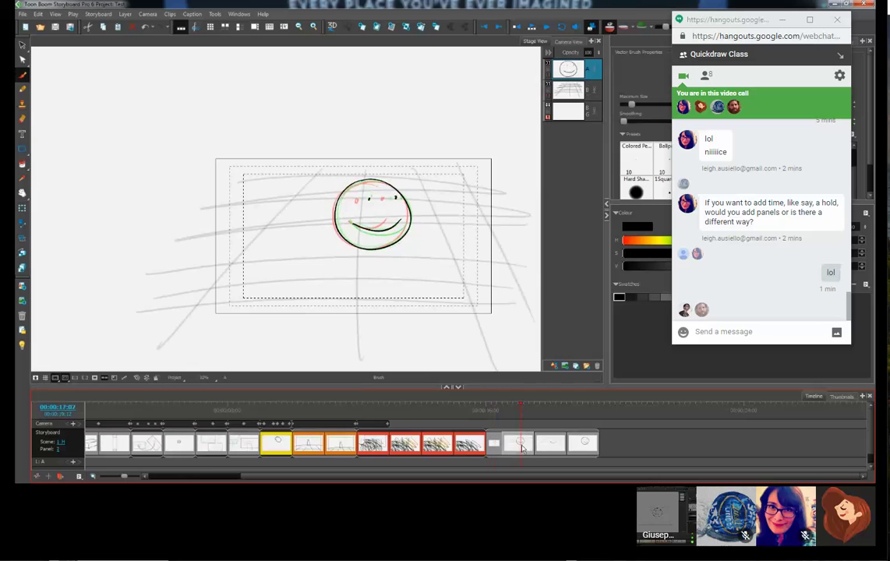
pyautogui.click(547, 444)
pyautogui.click(583, 445)
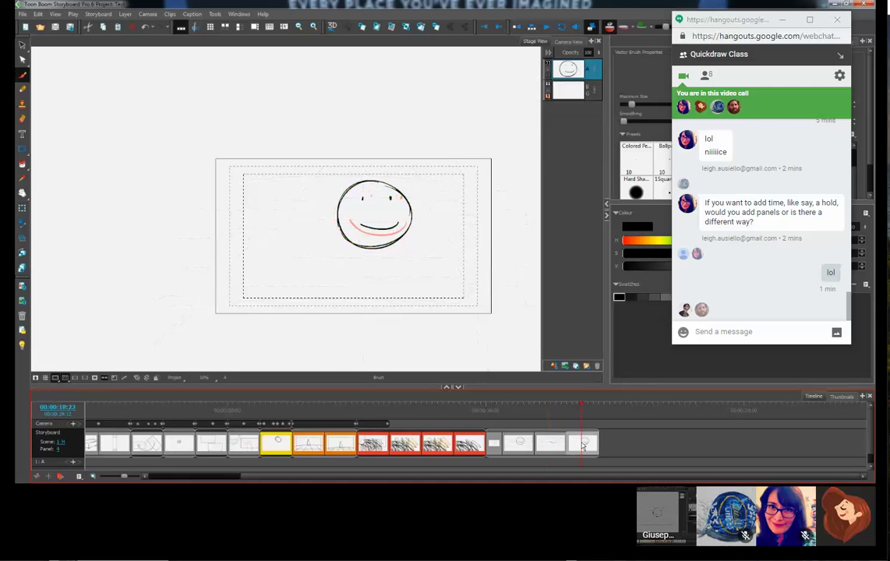
pyautogui.click(551, 413)
pyautogui.click(555, 412)
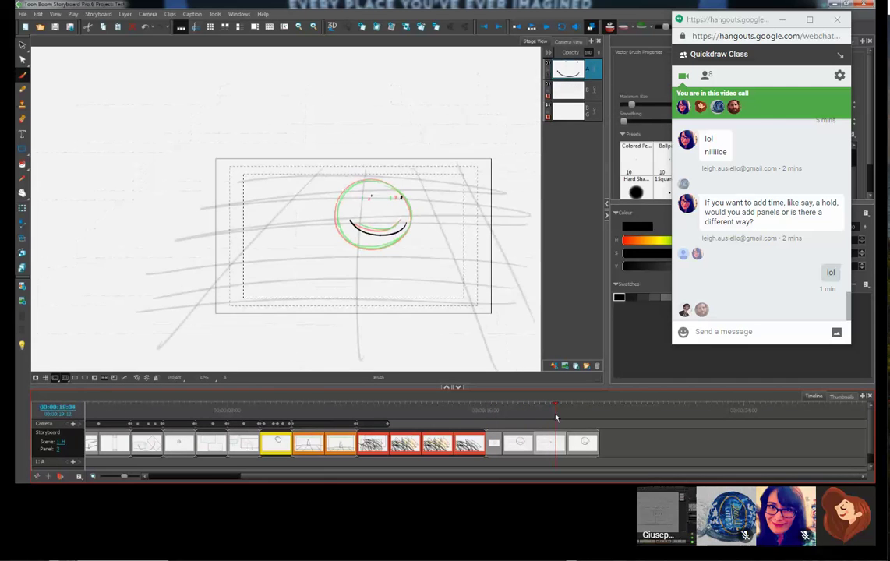
pyautogui.press('Left')
pyautogui.press('Left')
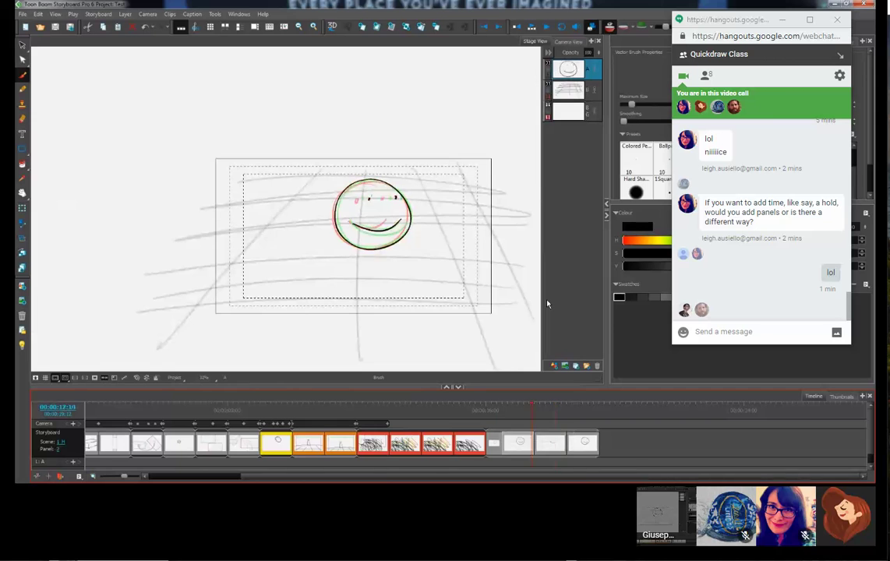
pyautogui.press('Right')
pyautogui.press('Right')
pyautogui.press('Right')
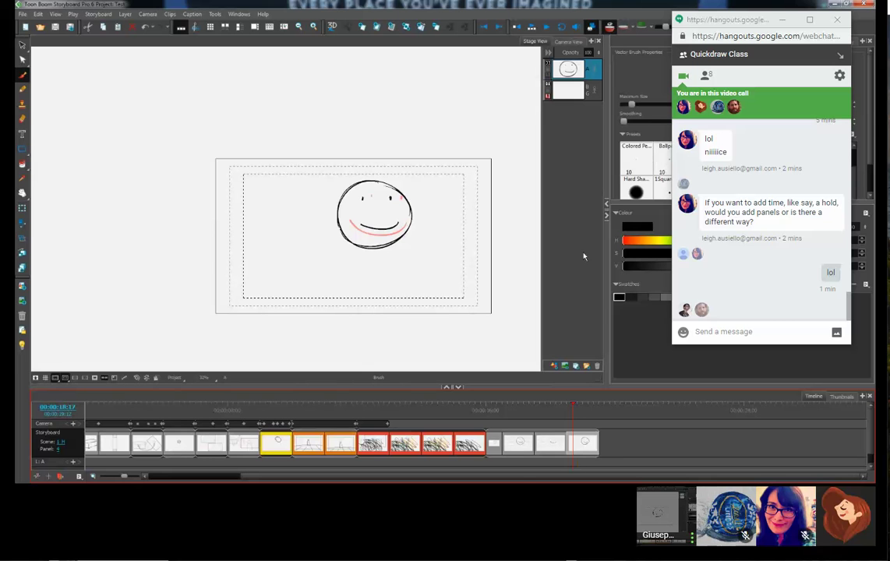
# Step: Add a layer to the fourth smiley panel and draw a second smiley face left of the existing one
pyautogui.click(553, 366)
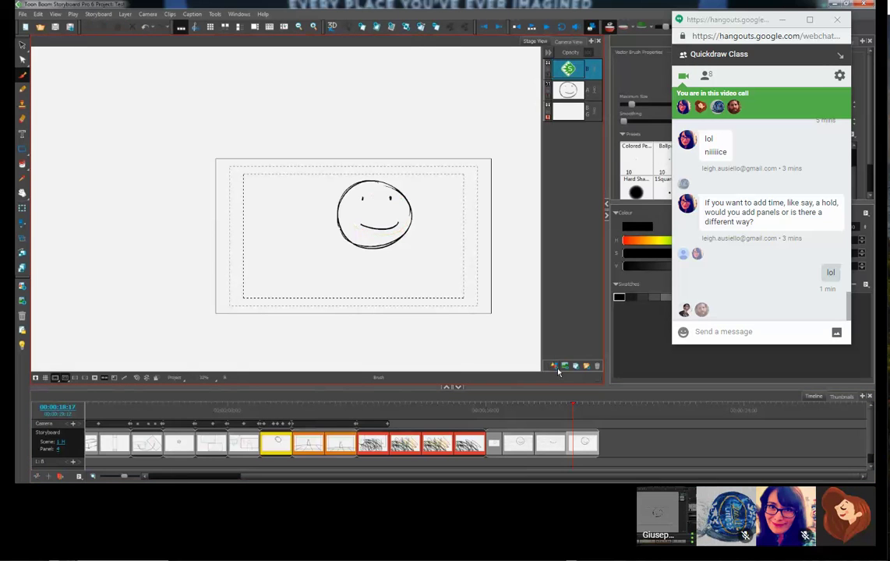
pyautogui.moveTo(284, 189)
pyautogui.mouseDown()
pyautogui.moveTo(275, 192)
pyautogui.moveTo(283, 189)
pyautogui.mouseUp()
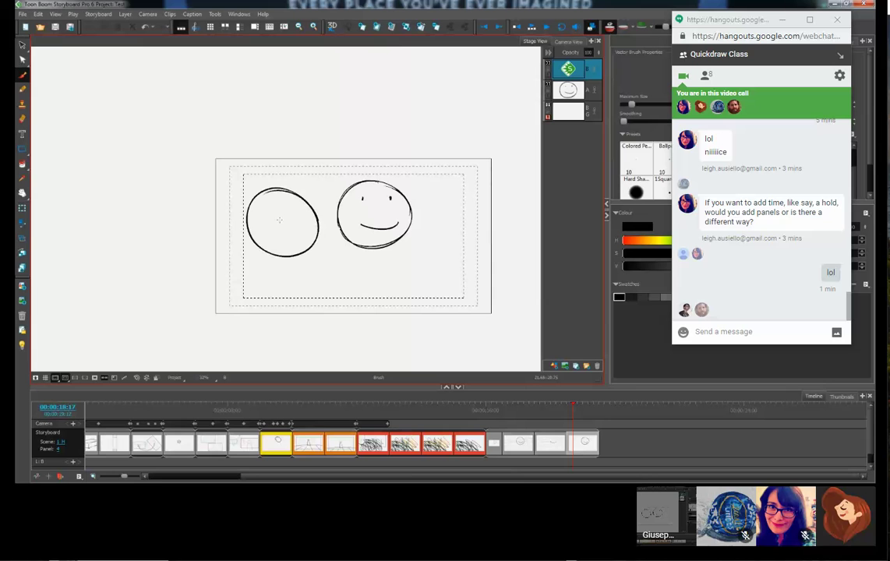
pyautogui.moveTo(261, 220); pyautogui.dragTo(306, 223)
# Step: Duplicate the fourth smiley panel and redraw the second smiley slightly further right in the copy
pyautogui.click(404, 28)
pyautogui.click(468, 319)
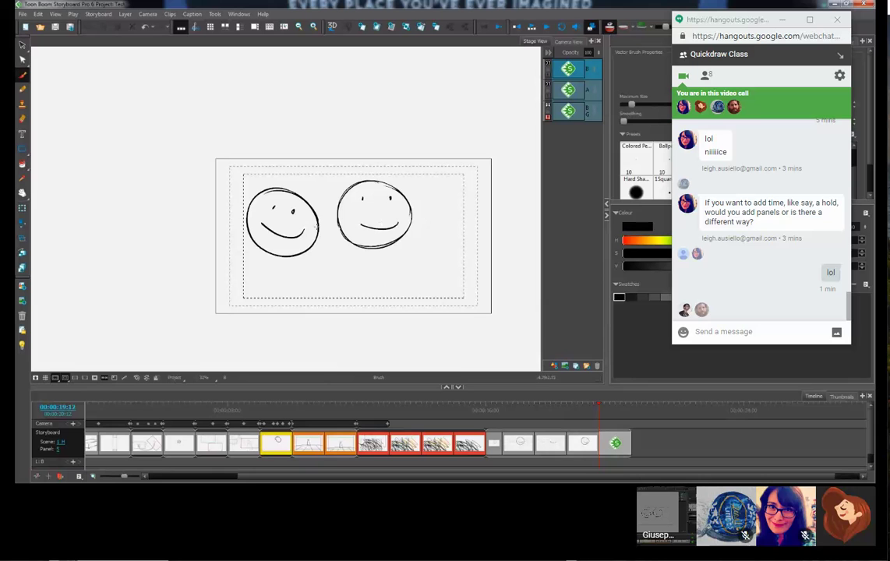
pyautogui.press('Delete')
pyautogui.moveTo(310, 208)
pyautogui.mouseDown()
pyautogui.moveTo(271, 221)
pyautogui.moveTo(288, 194)
pyautogui.moveTo(290, 214)
pyautogui.mouseUp()
pyautogui.moveTo(308, 207); pyautogui.dragTo(315, 227)
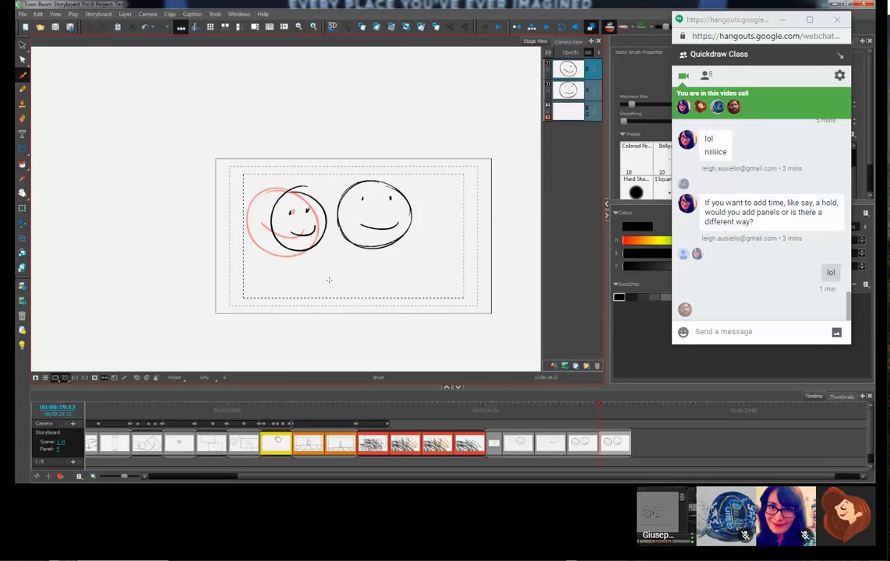
# Step: Compare the onion skin on the fourth and fifth smiley panels with one smiley layer and with both selected
pyautogui.click(582, 450)
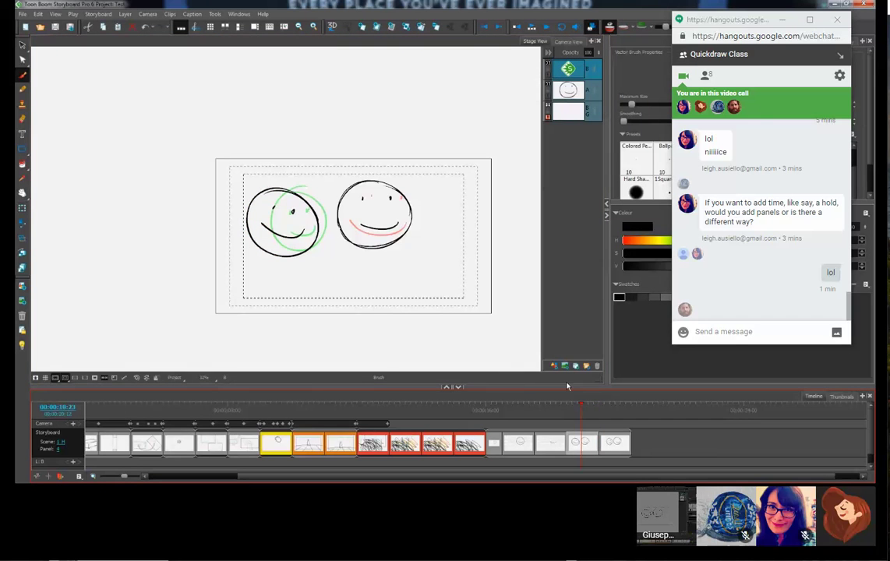
pyautogui.click(571, 90)
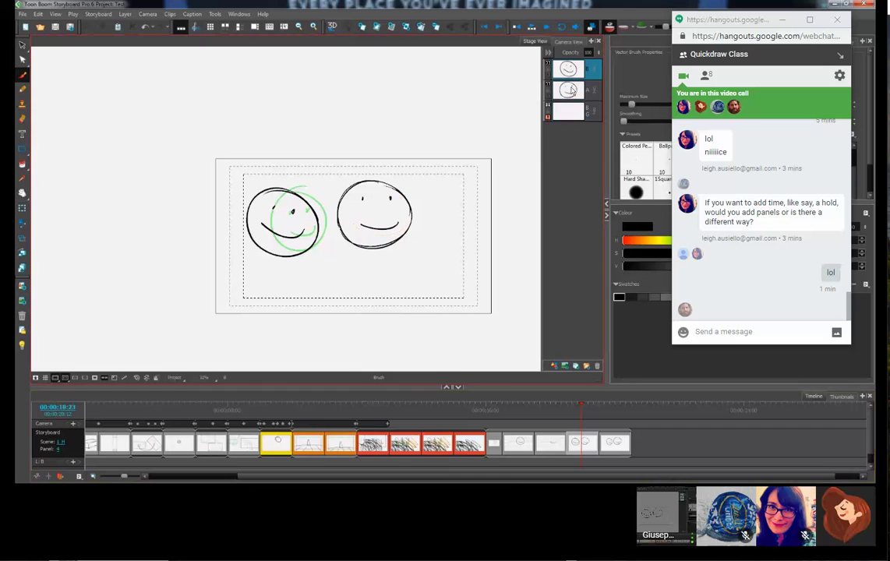
pyautogui.keyDown('shift'); pyautogui.click(572, 91); pyautogui.keyUp('shift')
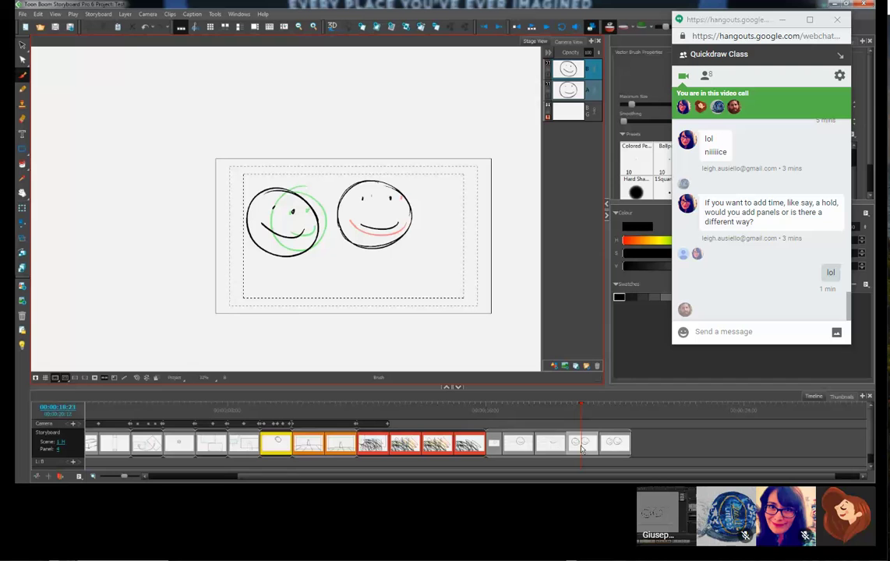
pyautogui.click(615, 444)
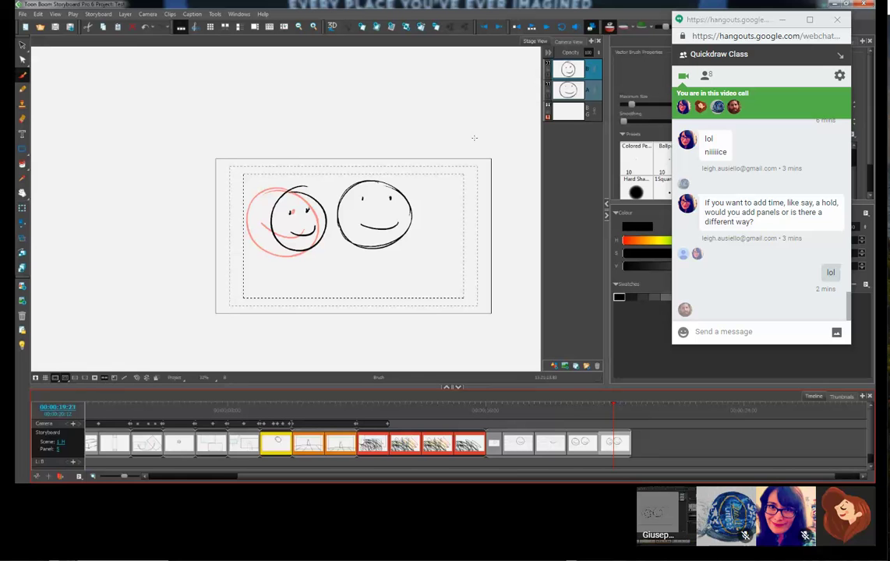
pyautogui.click(577, 437)
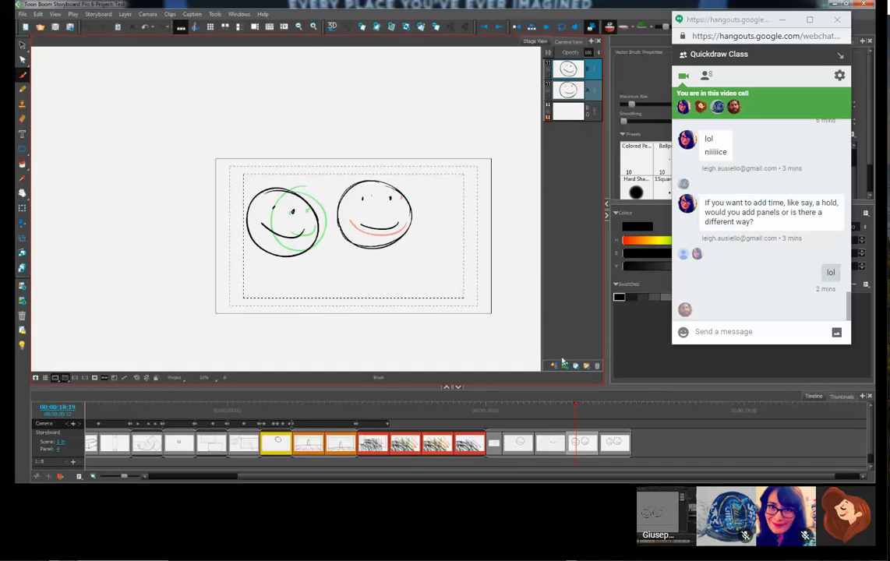
# Step: Try enlarging drawing layers A through E together on the second scribble panel, and undo the transformation
pyautogui.click(439, 443)
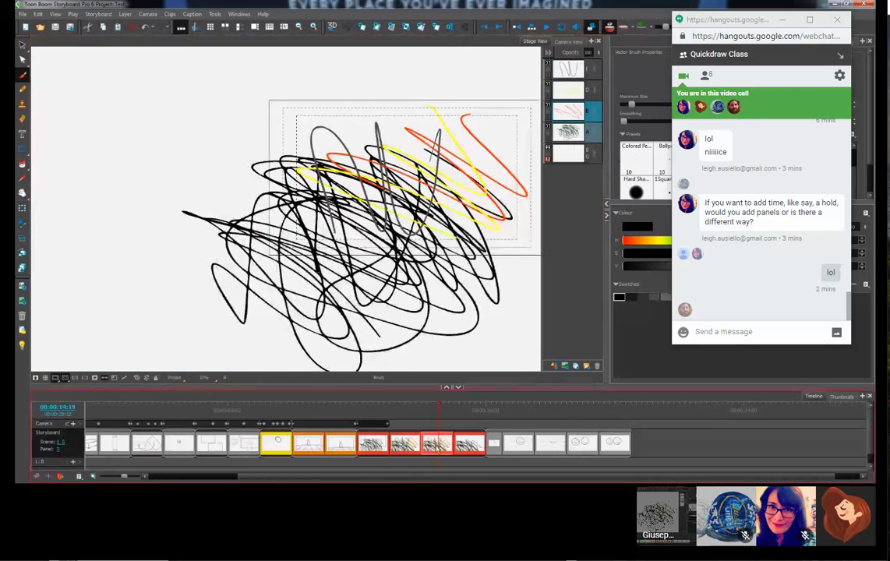
pyautogui.click(406, 443)
pyautogui.click(577, 171)
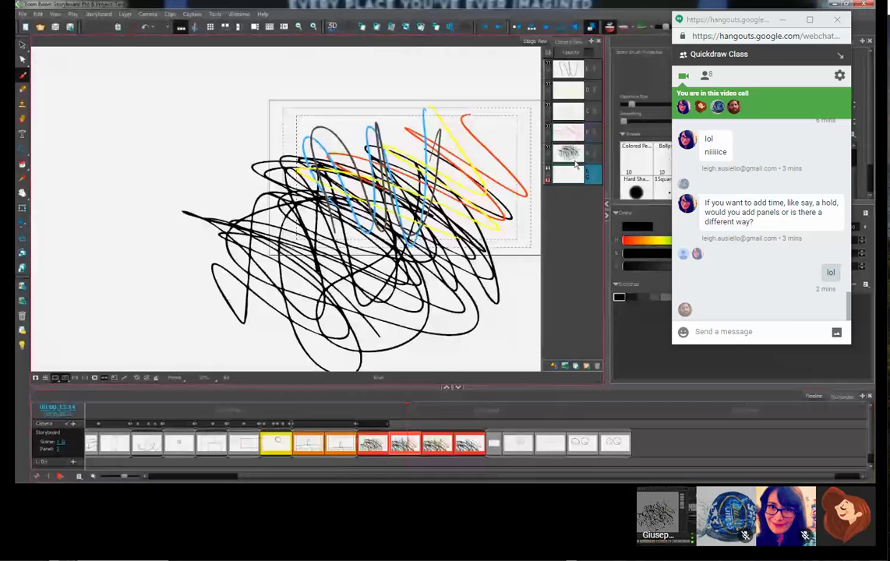
pyautogui.keyDown('shift'); pyautogui.click(573, 155); pyautogui.keyUp('shift')
pyautogui.keyDown('shift'); pyautogui.click(564, 73); pyautogui.keyUp('shift')
pyautogui.press('1')
pyautogui.press('1')
pyautogui.hotkey('alt', 's')
pyautogui.moveTo(413, 110)
pyautogui.mouseDown()
pyautogui.moveTo(415, 88)
pyautogui.moveTo(367, 105)
pyautogui.mouseUp()
pyautogui.moveTo(481, 158); pyautogui.dragTo(604, 23)
pyautogui.hotkey('alt', 'b')
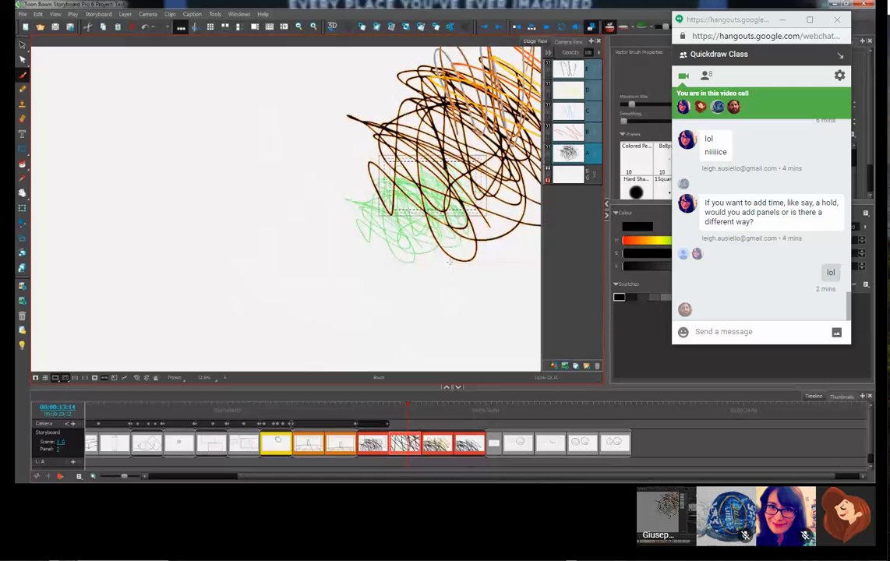
pyautogui.hotkey('ctrl', 'z')
pyautogui.hotkey('ctrl', 'z')
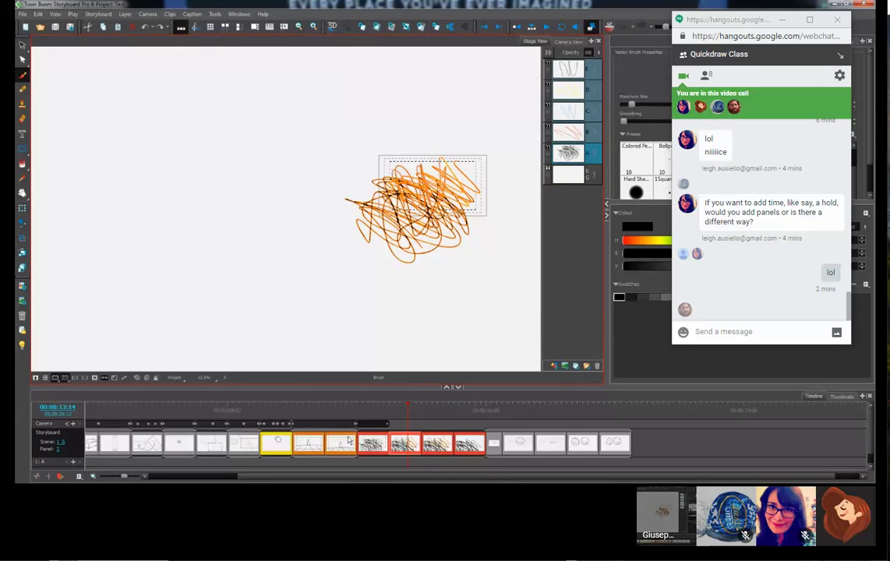
# Step: Switch to the Quickdraw Class Hangouts chat and send the message "ya"
pyautogui.moveTo(334, 477); pyautogui.dragTo(406, 481)
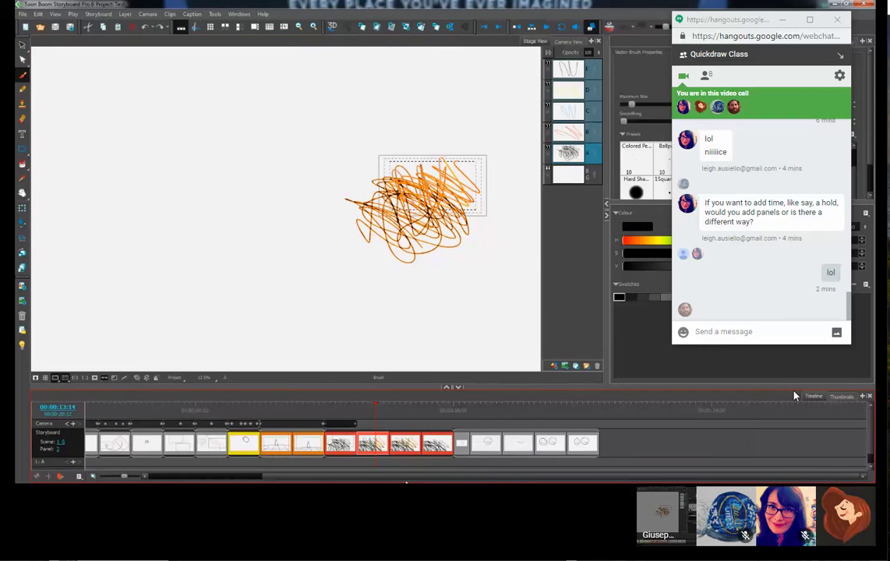
pyautogui.click(748, 333)
pyautogui.write('ya')
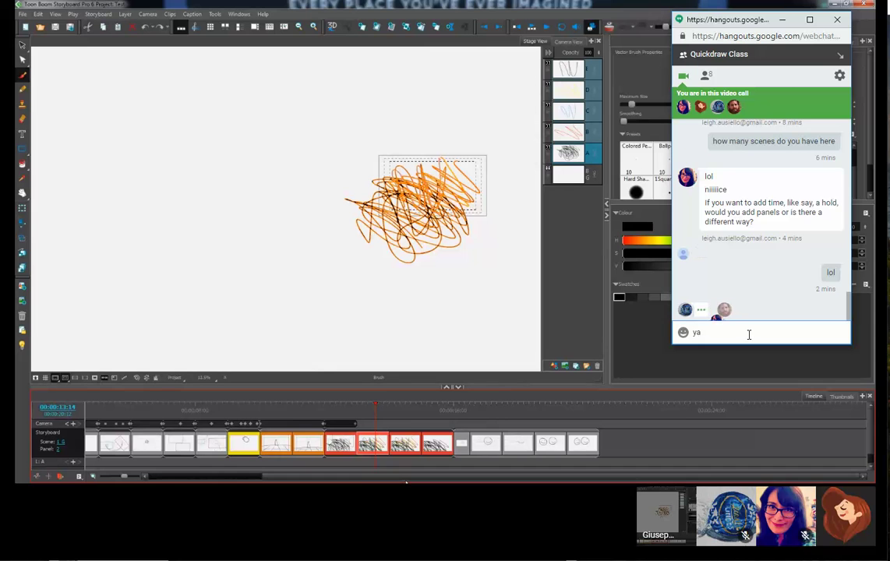
pyautogui.press('Return')
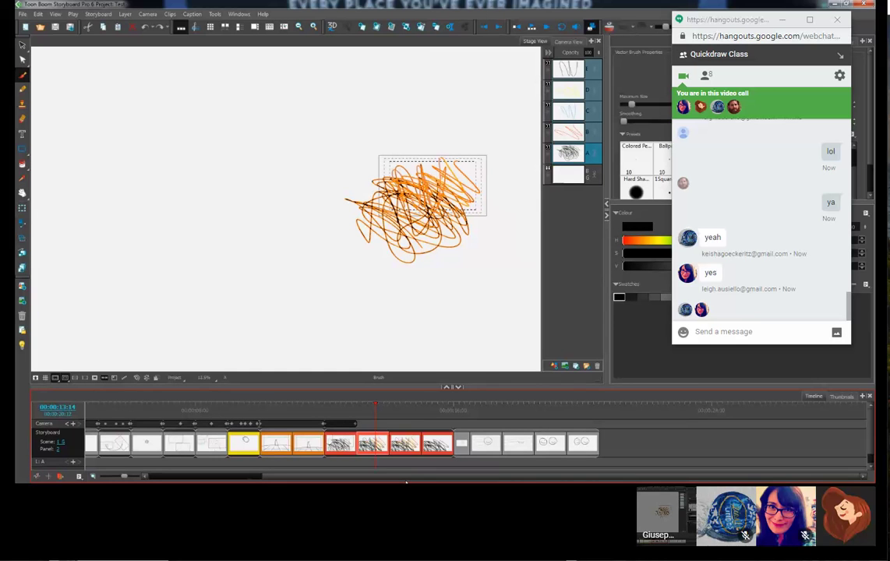
# Step: Add a new layer above the scribble in the first scribble panel and fade the scribble layer to low opacity
pyautogui.click(340, 443)
pyautogui.scroll(2, 484, 232)
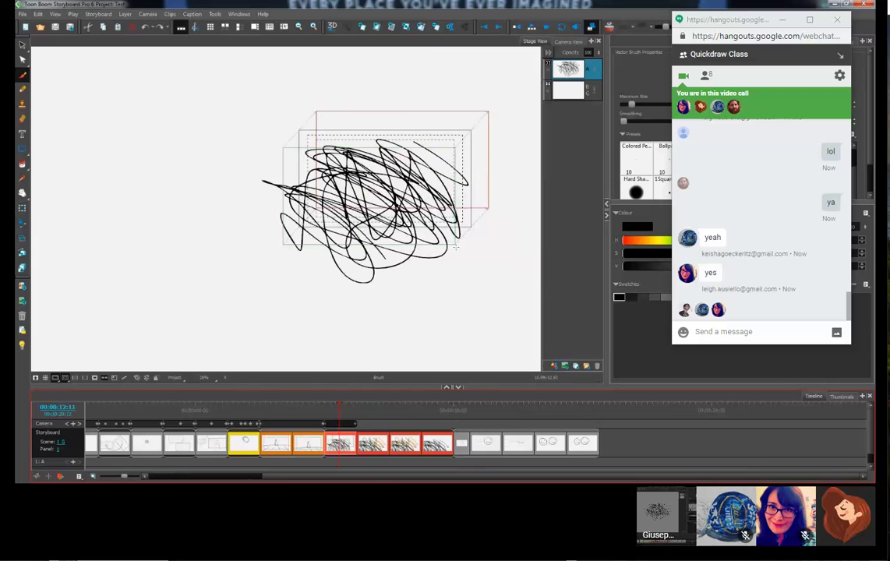
pyautogui.moveTo(484, 231); pyautogui.dragTo(499, 288)
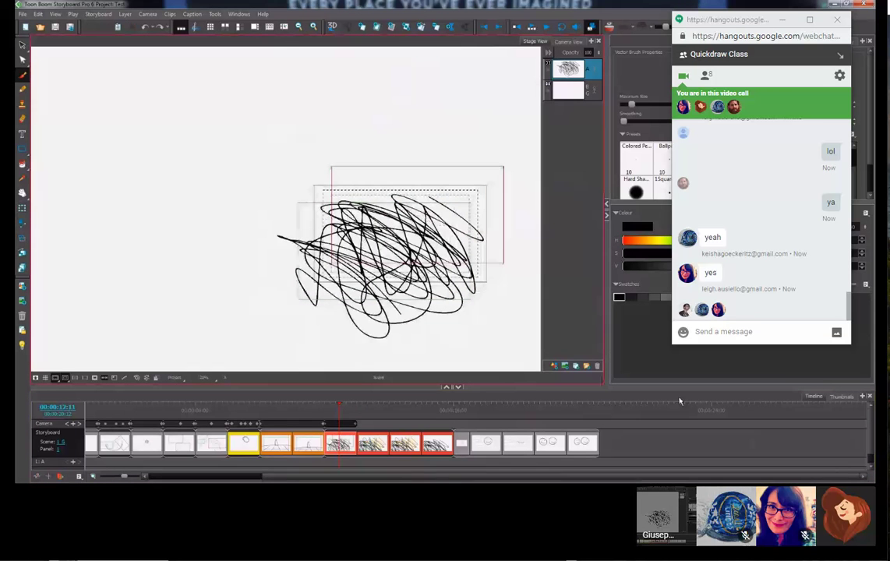
pyautogui.click(554, 367)
pyautogui.scroll(1, 393, 276)
pyautogui.moveTo(393, 276); pyautogui.dragTo(381, 233)
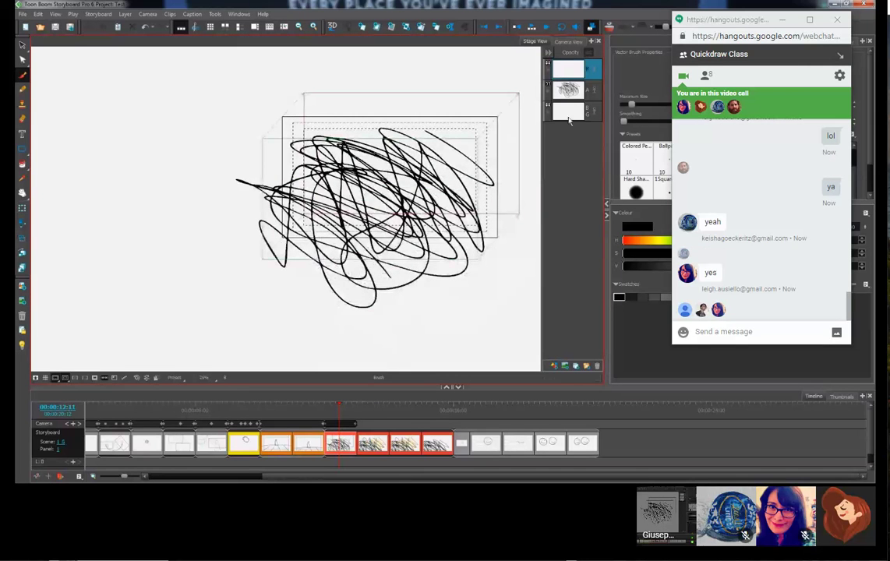
pyautogui.click(593, 89)
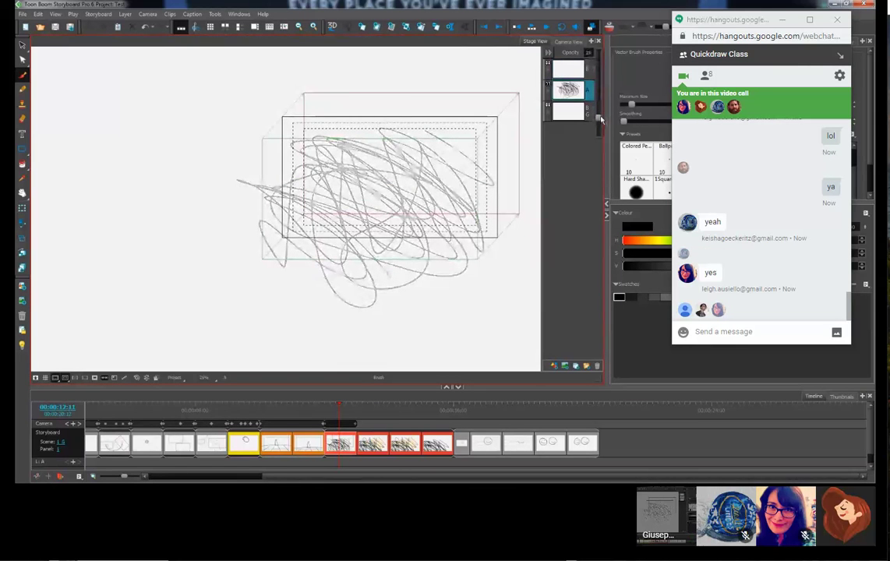
pyautogui.click(559, 73)
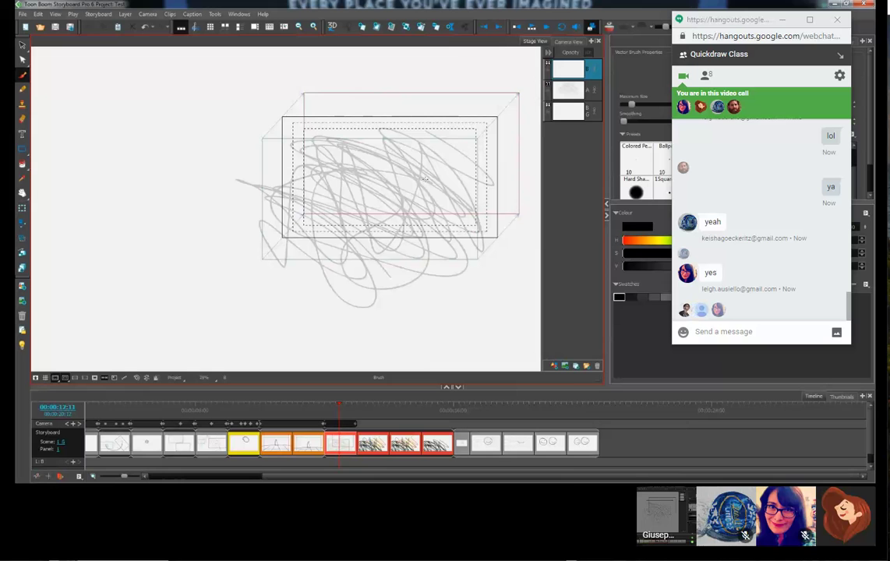
# Step: Draw a round smiley face near the centre of the camera frame on the new layer
pyautogui.moveTo(396, 149)
pyautogui.mouseDown()
pyautogui.moveTo(377, 213)
pyautogui.moveTo(389, 151)
pyautogui.moveTo(414, 183)
pyautogui.mouseUp()
pyautogui.click(387, 177)
# Step: Draw an arrow pointing toward the smiley from the frame's upper-left corner and undo it
pyautogui.moveTo(292, 100); pyautogui.dragTo(330, 156)
pyautogui.moveTo(329, 137); pyautogui.dragTo(314, 147)
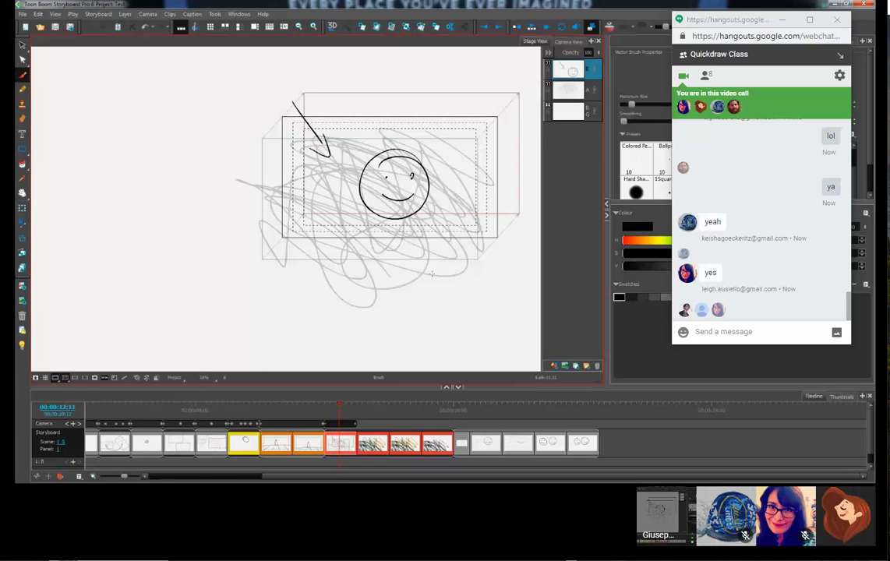
pyautogui.hotkey('alt', 's')
pyautogui.hotkey('ctrl', 'z')
pyautogui.hotkey('ctrl', 'z')
# Step: Generate an auto-matte for the smiley on a new layer, using a light cyan custom matte colour
pyautogui.click(125, 15)
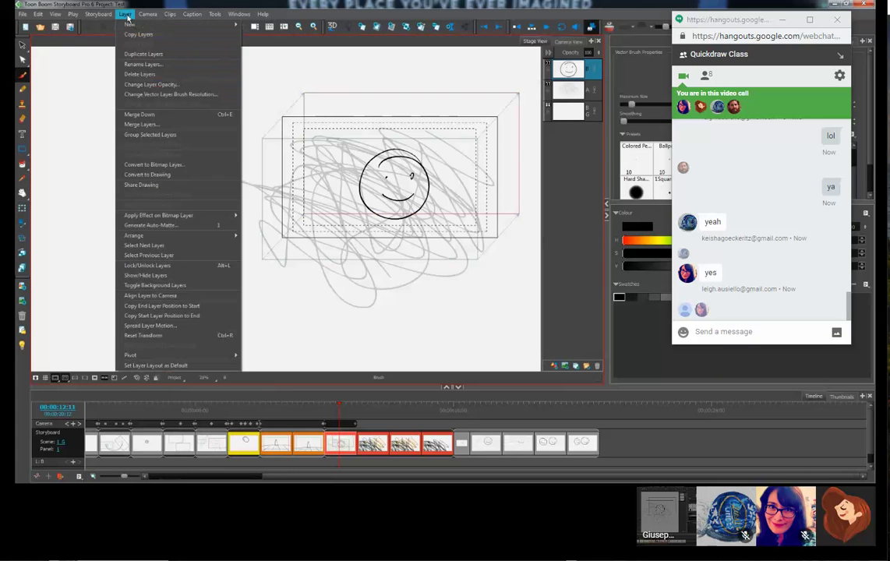
pyautogui.click(157, 228)
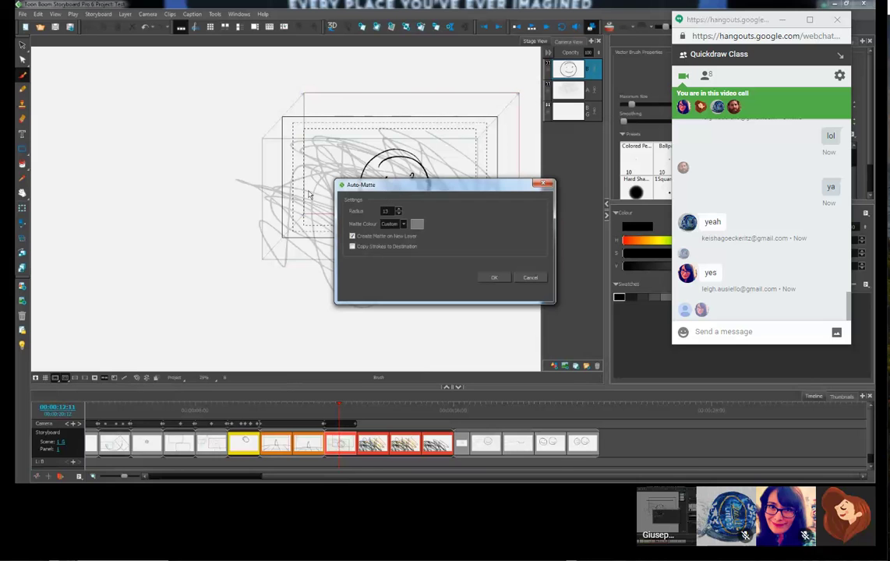
pyautogui.moveTo(413, 188); pyautogui.dragTo(618, 157)
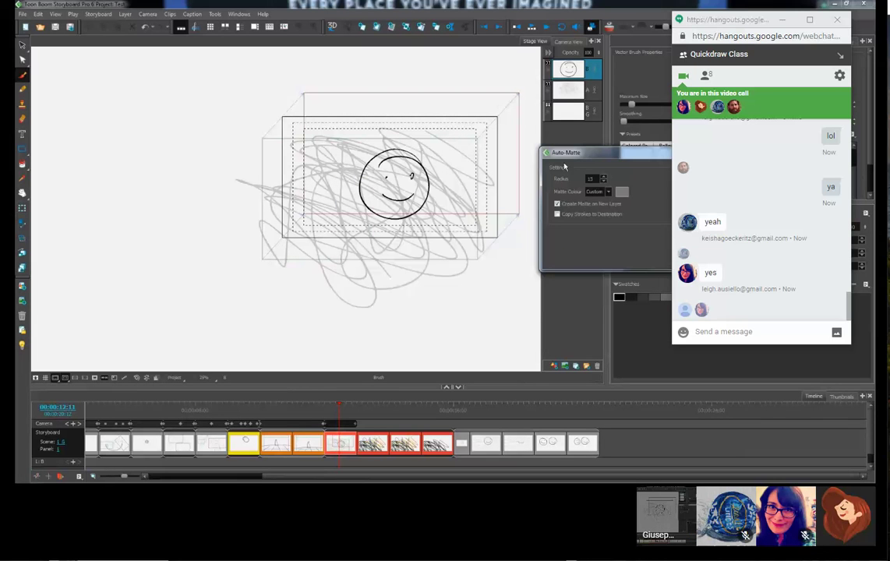
pyautogui.click(624, 193)
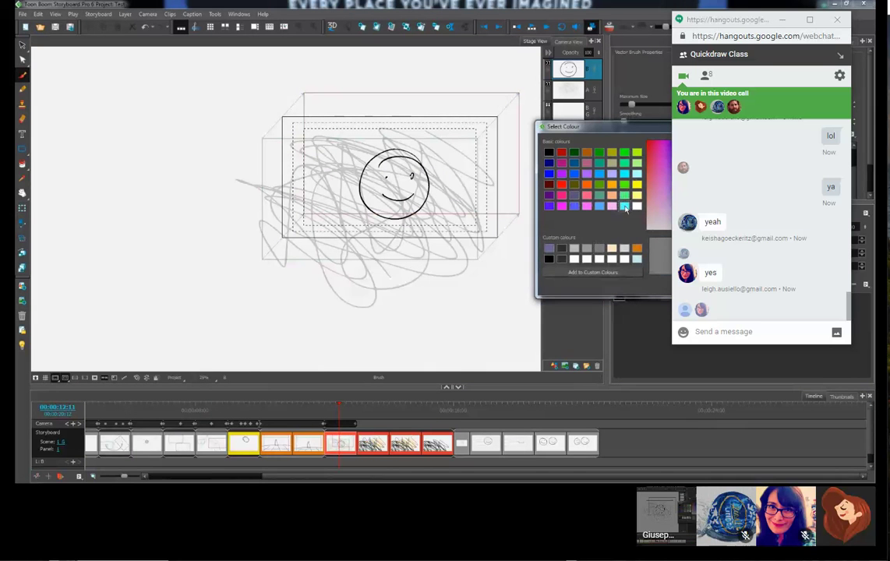
pyautogui.click(623, 205)
pyautogui.press('Return')
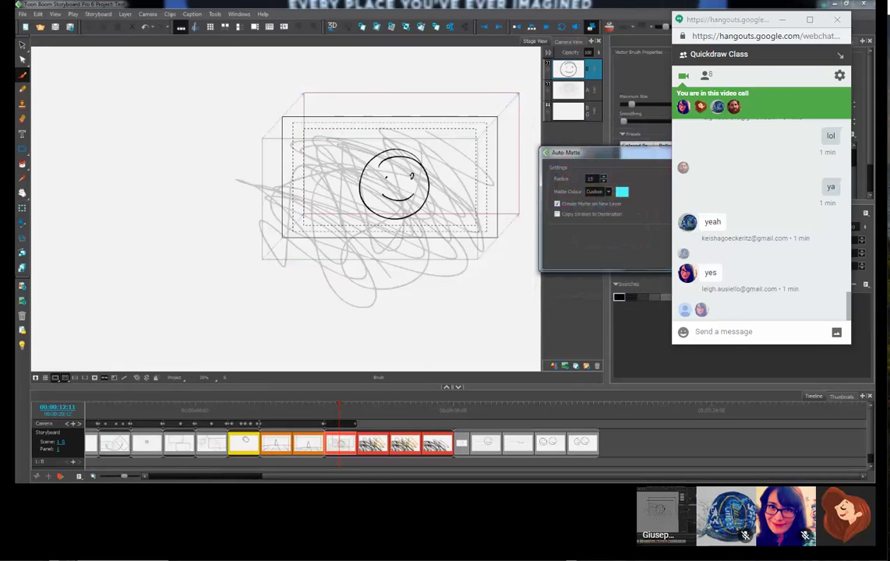
pyautogui.press('Return')
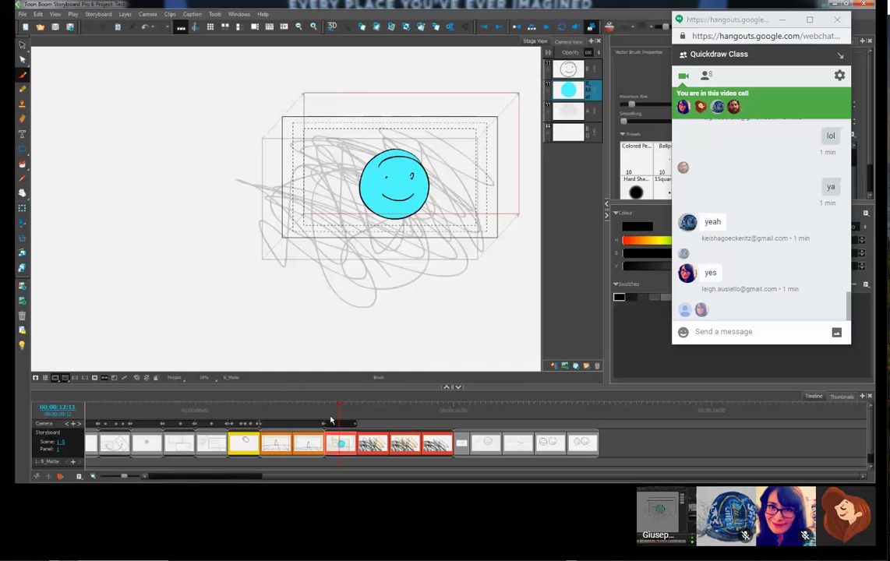
# Step: Smart-add a panel after the smiley panel duplicating all its layers, and clear the smiley line art from layer B
pyautogui.click(405, 27)
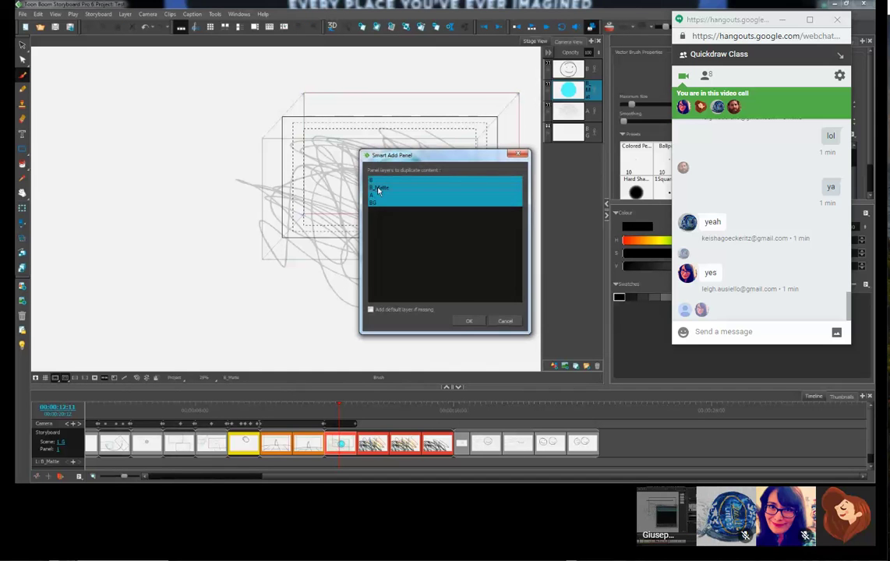
pyautogui.click(470, 320)
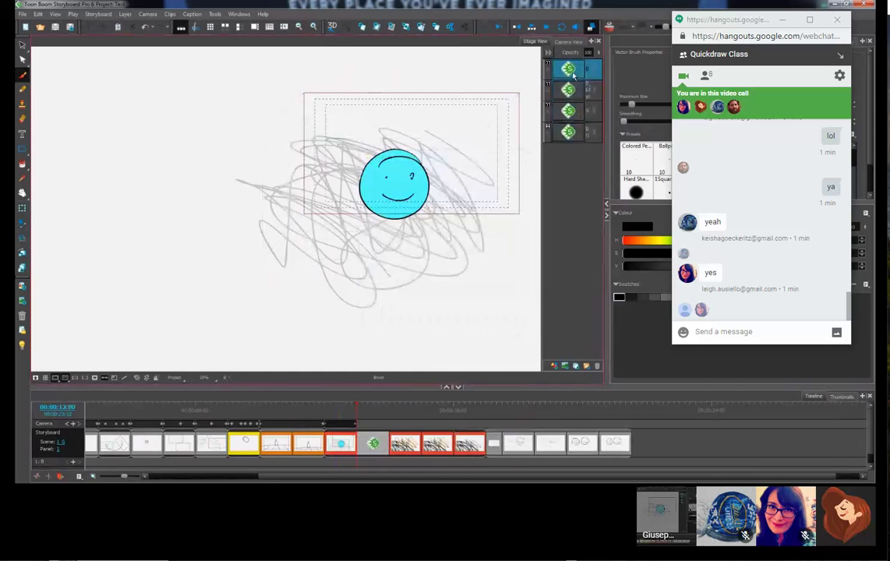
pyautogui.moveTo(438, 139); pyautogui.dragTo(483, 220)
pyautogui.press('Delete')
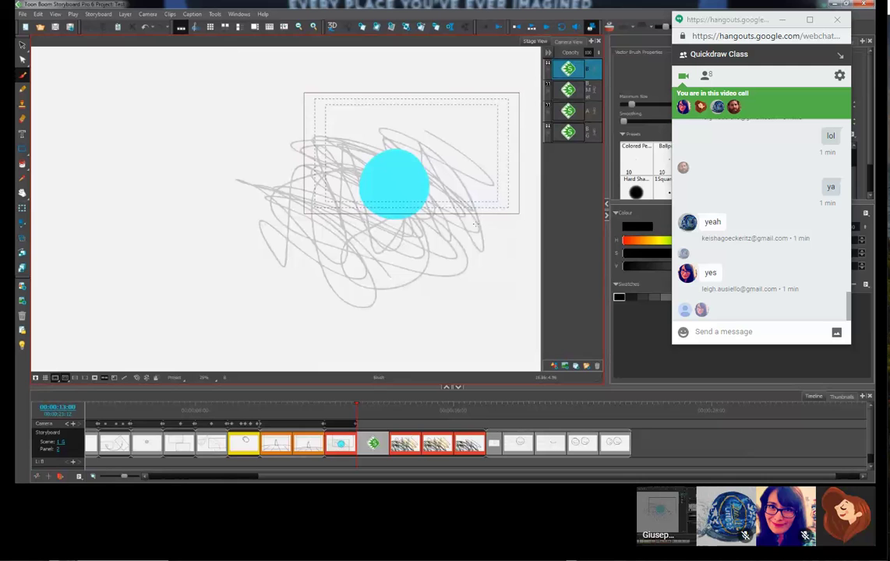
# Step: Turn on onion skin and draw a second smiley on layer B, up and to the right of the first
pyautogui.click(610, 27)
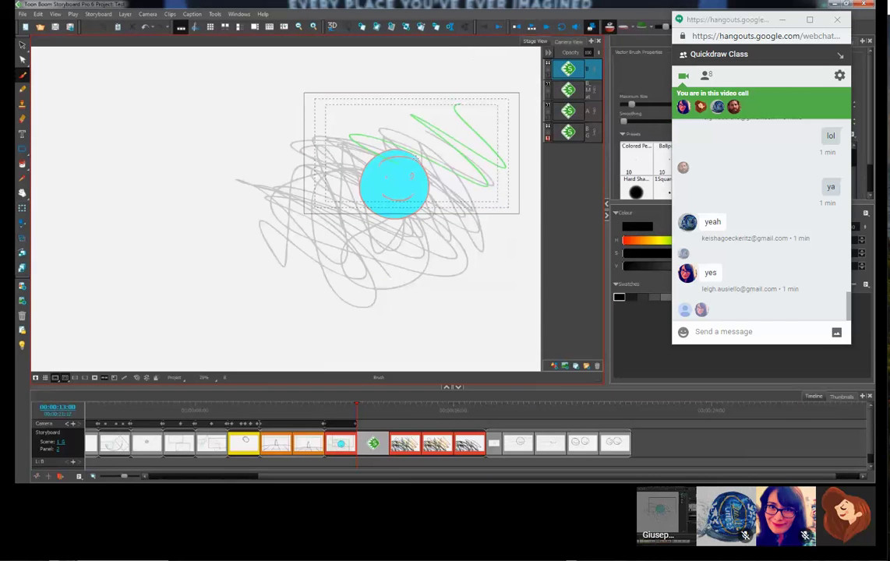
pyautogui.moveTo(425, 122)
pyautogui.mouseDown()
pyautogui.moveTo(474, 173)
pyautogui.moveTo(423, 124)
pyautogui.mouseUp()
pyautogui.click(450, 134)
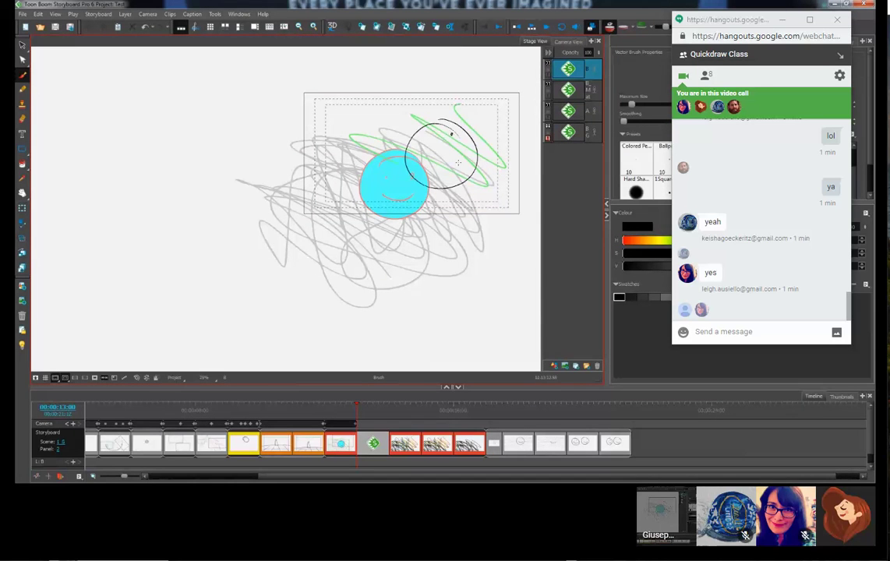
pyautogui.moveTo(466, 154)
pyautogui.mouseDown()
pyautogui.moveTo(437, 157)
pyautogui.moveTo(432, 121)
pyautogui.moveTo(409, 138)
pyautogui.moveTo(460, 124)
pyautogui.mouseUp()
# Step: Generate a light cyan auto-matte behind the new smiley
pyautogui.hotkey('ctrl', 'shift', 'm')
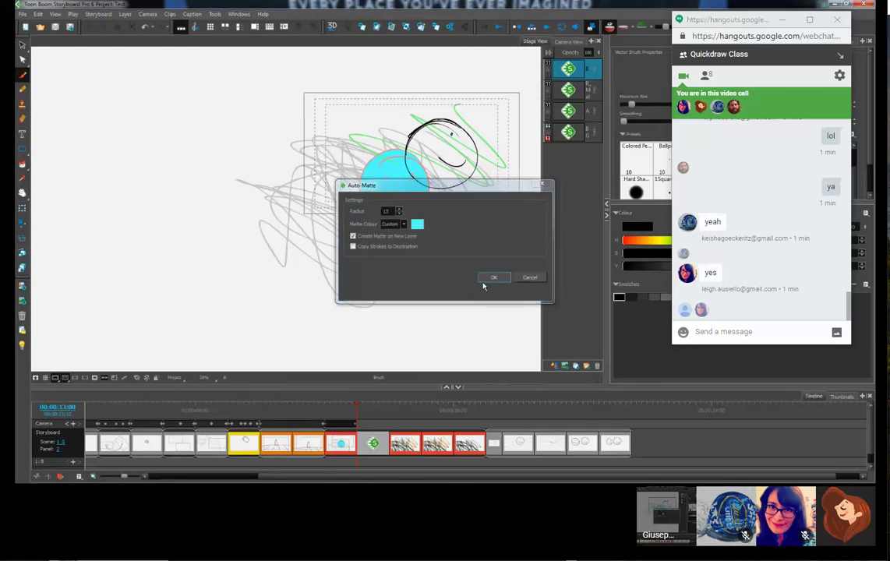
pyautogui.click(491, 278)
pyautogui.click(450, 256)
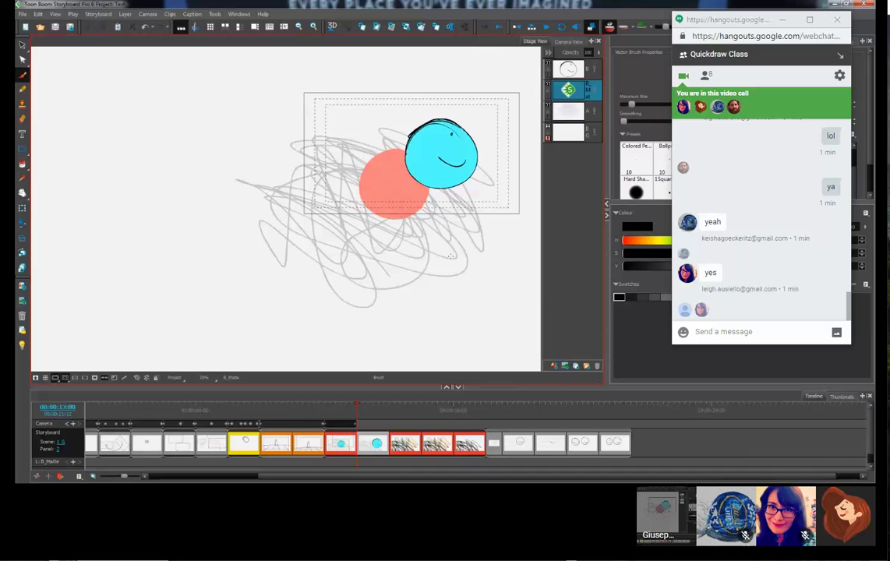
# Step: Scrub through the first smiley panel on the timeline to preview the matted smiley against the scribble
pyautogui.click(352, 409)
pyautogui.moveTo(352, 408); pyautogui.dragTo(331, 406)
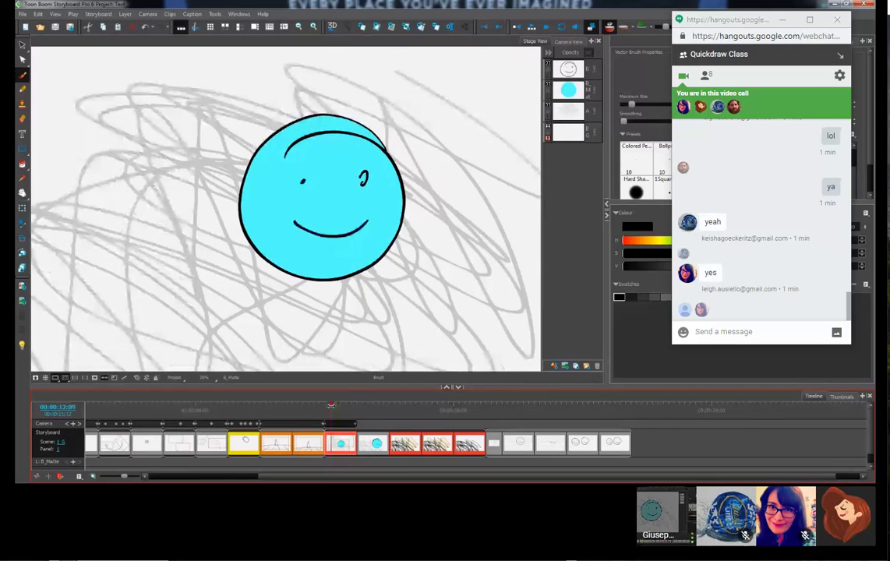
pyautogui.moveTo(330, 405)
pyautogui.mouseDown()
pyautogui.moveTo(340, 405)
pyautogui.moveTo(333, 370)
pyautogui.moveTo(343, 413)
pyautogui.moveTo(374, 413)
pyautogui.moveTo(325, 413)
pyautogui.moveTo(344, 416)
pyautogui.mouseUp()
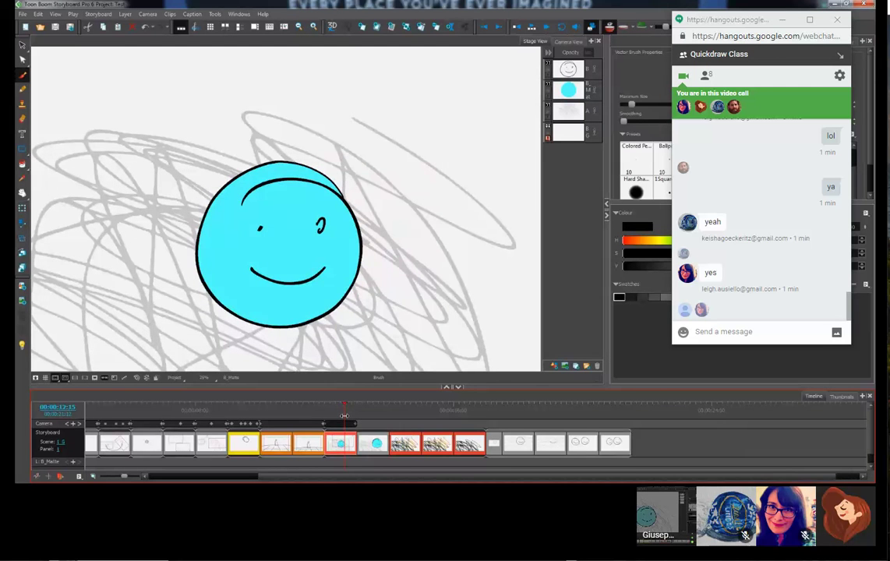
pyautogui.moveTo(343, 416); pyautogui.dragTo(343, 416)
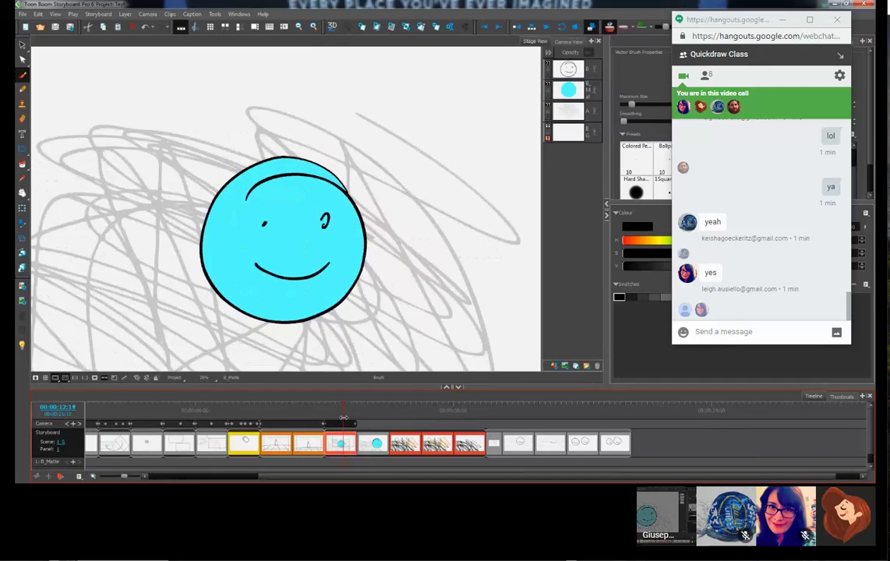
# Step: Add a new layer above the first panel's smiley and draw an open C-shaped crescent near the frame's upper-right corner
pyautogui.scroll(3, 300, 241)
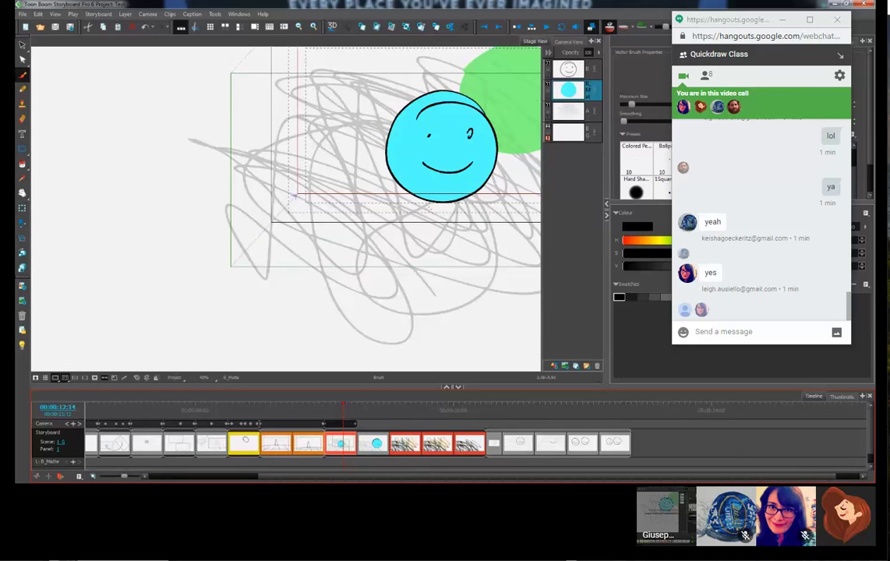
pyautogui.scroll(-1, 433, 199)
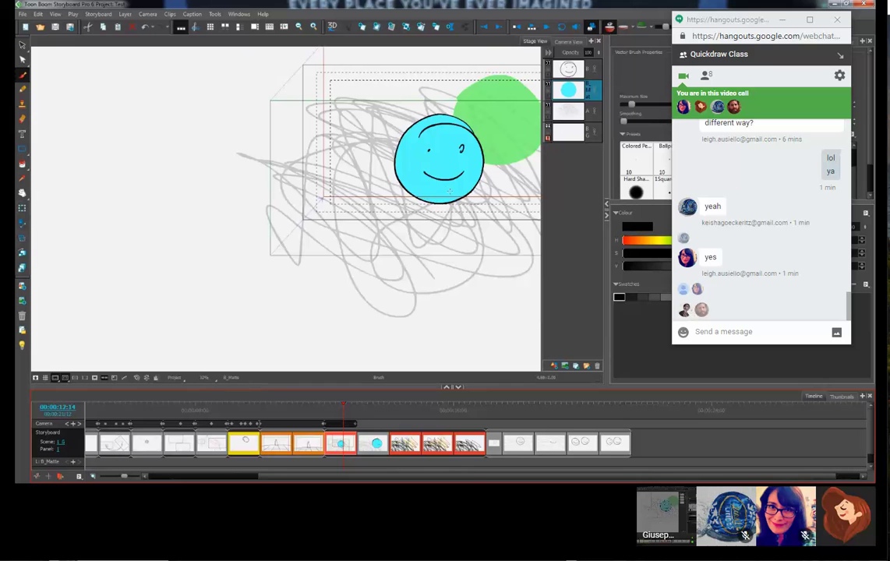
pyautogui.moveTo(458, 143); pyautogui.dragTo(465, 185)
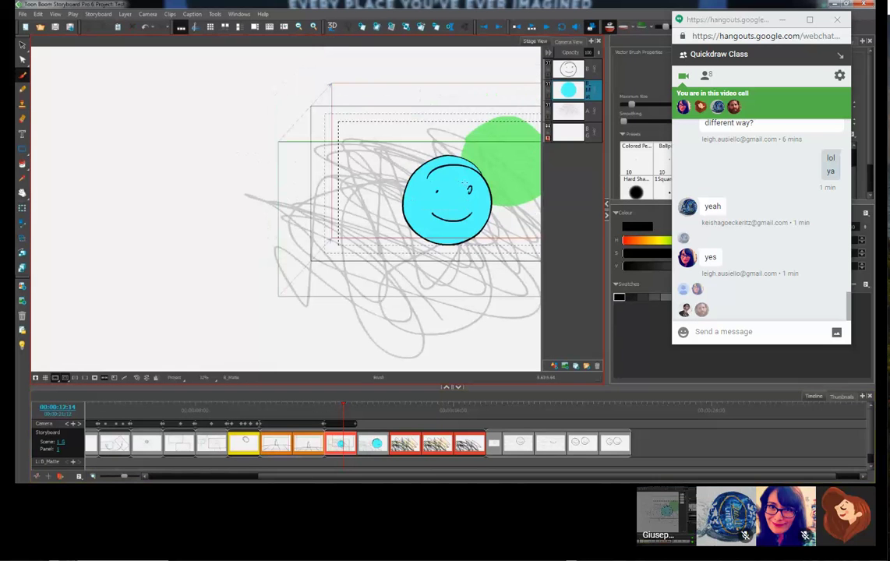
pyautogui.moveTo(375, 106); pyautogui.dragTo(359, 133)
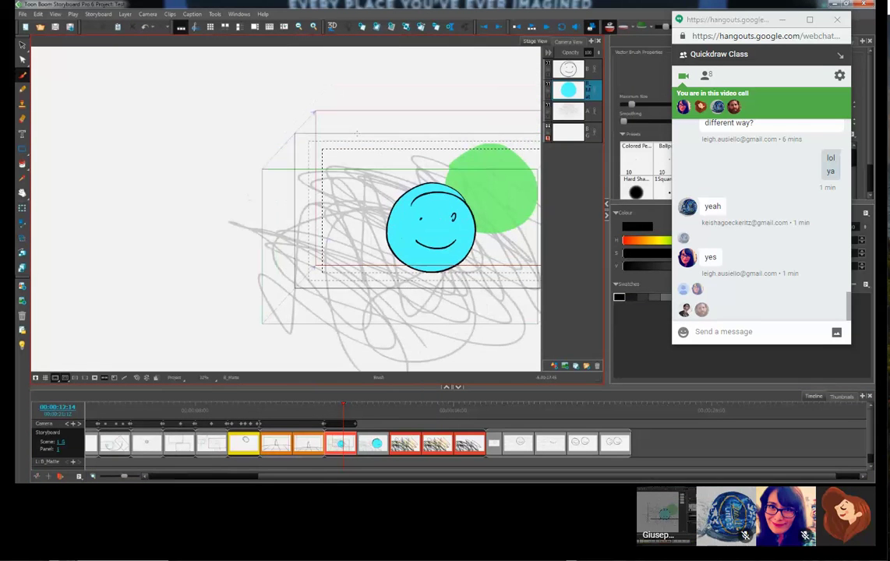
pyautogui.moveTo(326, 270); pyautogui.dragTo(284, 252)
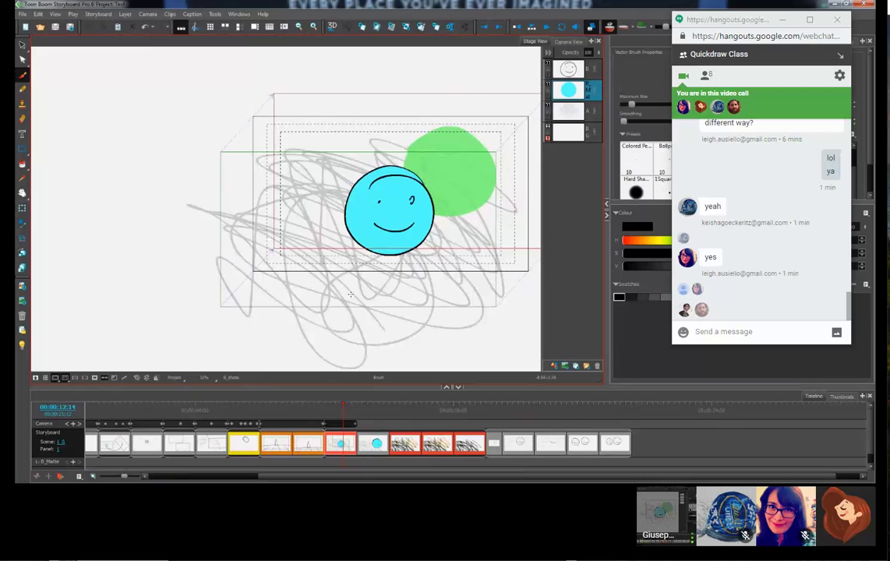
pyautogui.click(585, 71)
pyautogui.click(554, 365)
pyautogui.moveTo(405, 215); pyautogui.dragTo(358, 232)
pyautogui.moveTo(451, 183)
pyautogui.mouseDown()
pyautogui.moveTo(438, 159)
pyautogui.moveTo(410, 178)
pyautogui.moveTo(391, 157)
pyautogui.moveTo(404, 166)
pyautogui.mouseUp()
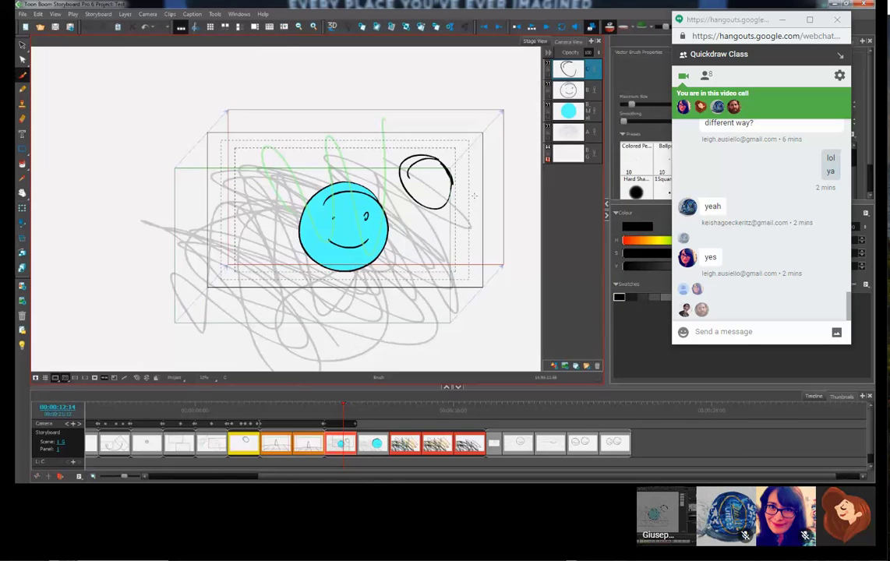
pyautogui.scroll(5, 474, 196)
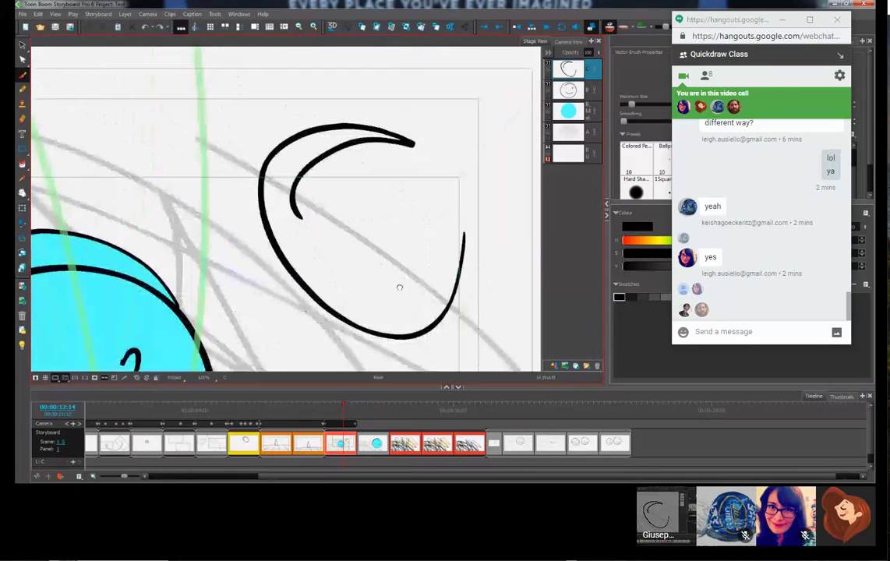
pyautogui.moveTo(295, 194)
pyautogui.mouseDown()
pyautogui.moveTo(299, 204)
pyautogui.moveTo(448, 234)
pyautogui.moveTo(451, 225)
pyautogui.moveTo(448, 238)
pyautogui.mouseUp()
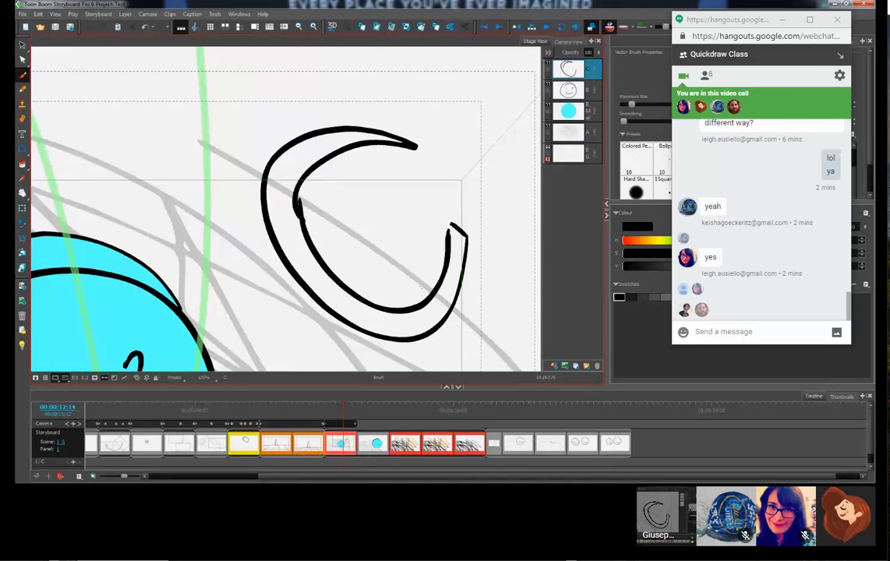
# Step: Generate a light cyan auto-matte for the open crescent on a new layer and examine the fill along its strokes
pyautogui.scroll(-4, 424, 284)
pyautogui.hotkey('ctrl', 'm')
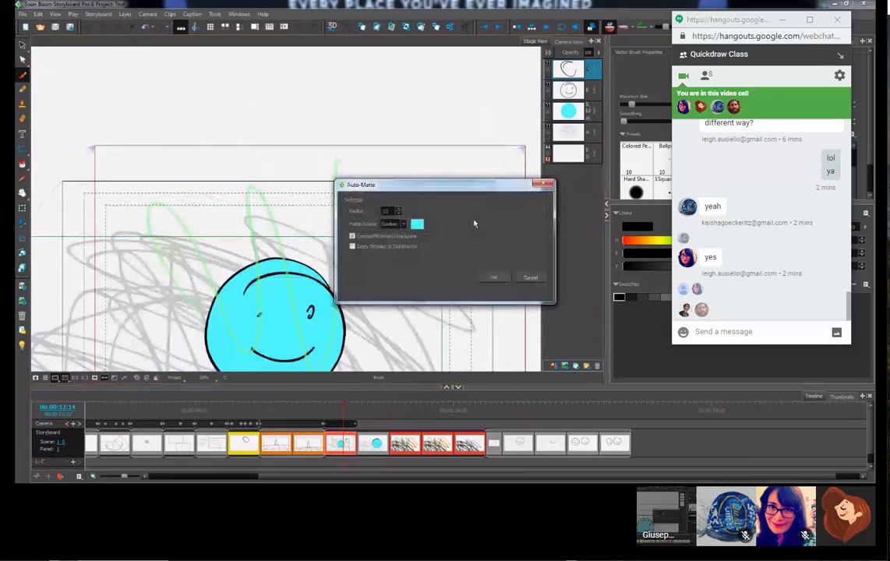
pyautogui.moveTo(477, 187); pyautogui.dragTo(553, 47)
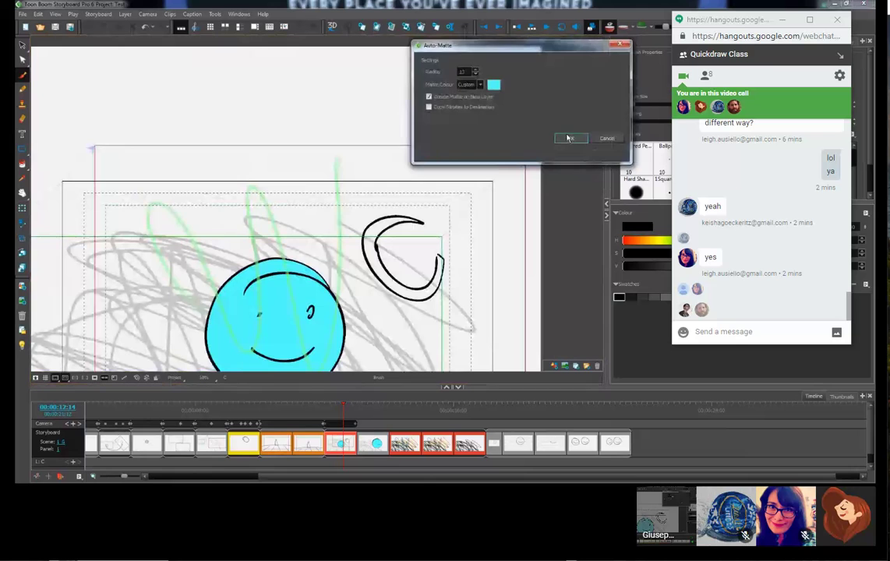
pyautogui.click(569, 138)
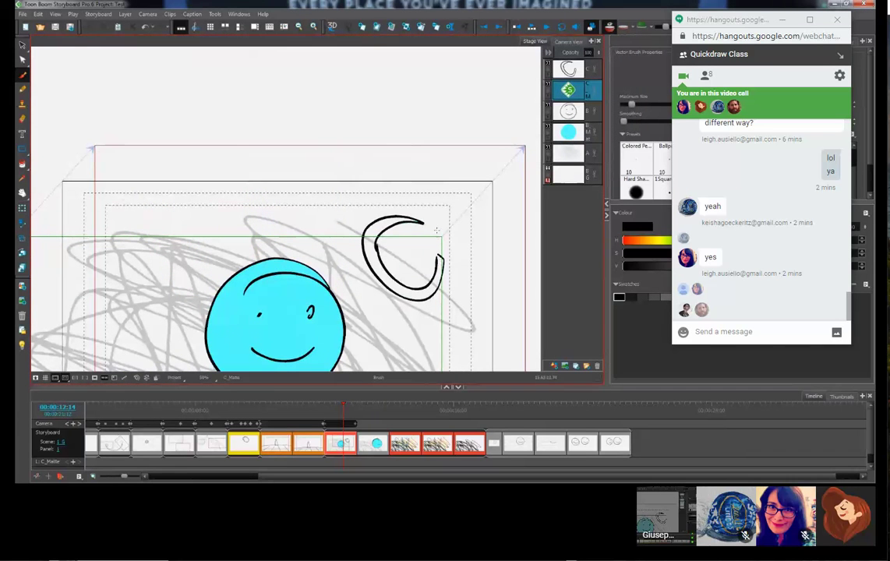
pyautogui.scroll(6, 437, 231)
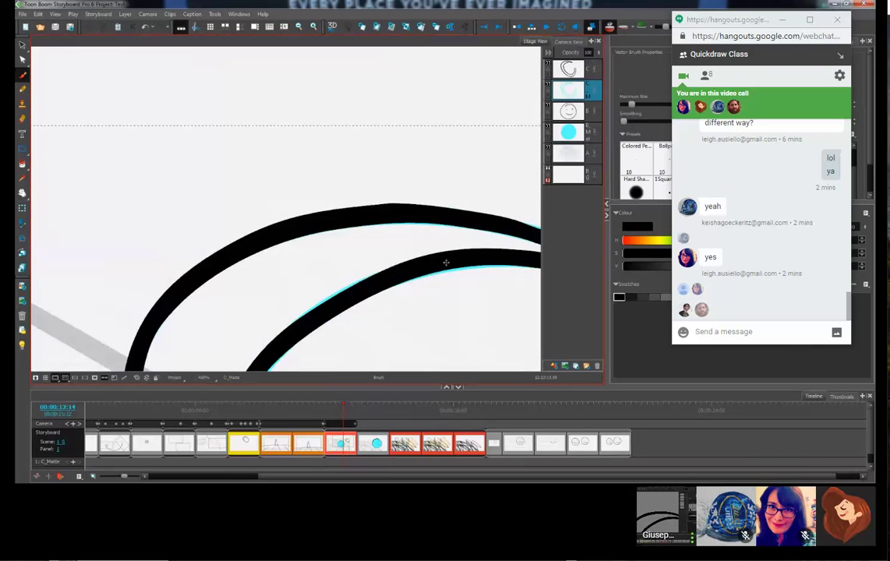
pyautogui.scroll(-4, 364, 305)
pyautogui.moveTo(420, 320); pyautogui.dragTo(409, 171)
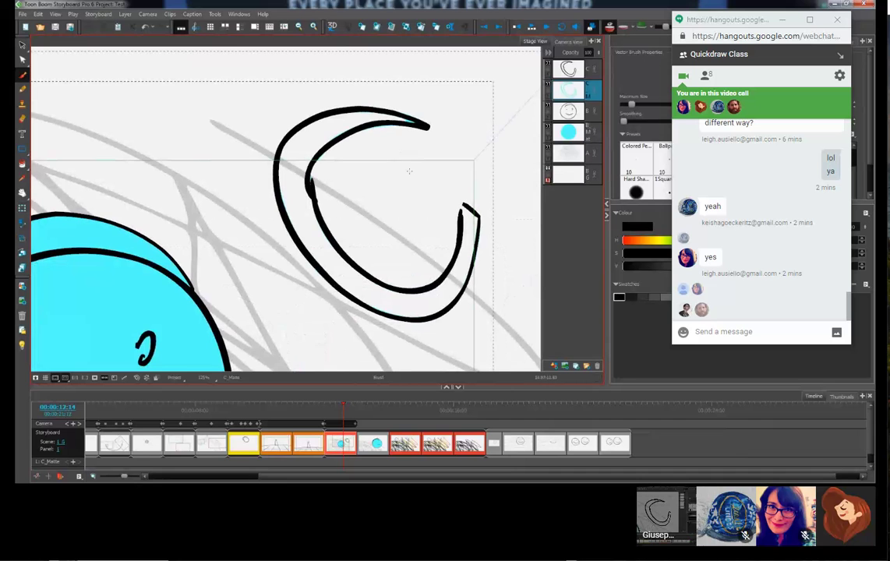
# Step: Try closing the crescent's open tip with a short stroke and auto-matting it again, and undo both
pyautogui.click(571, 73)
pyautogui.moveTo(466, 198); pyautogui.dragTo(457, 218)
pyautogui.hotkey('shift', 'm')
pyautogui.press('Return')
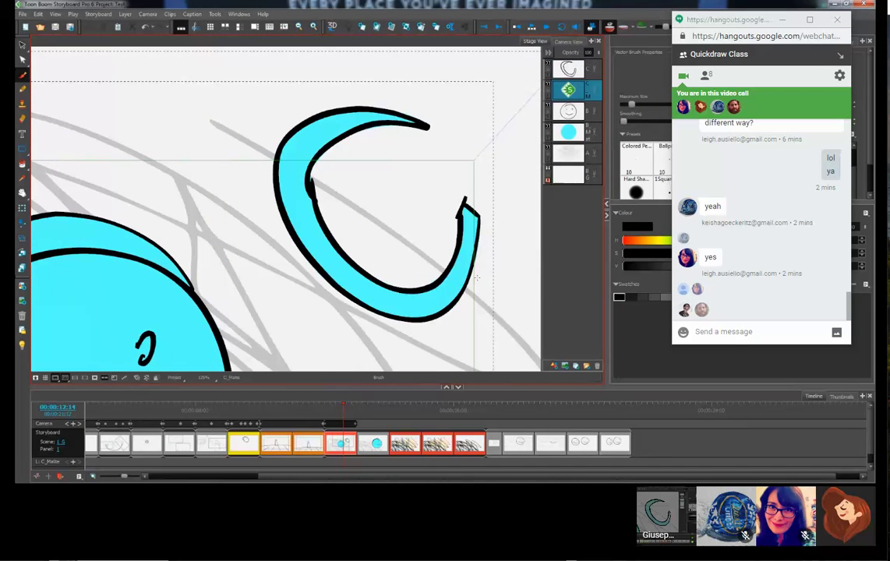
pyautogui.hotkey('ctrl', 'z')
pyautogui.hotkey('ctrl', 'z')
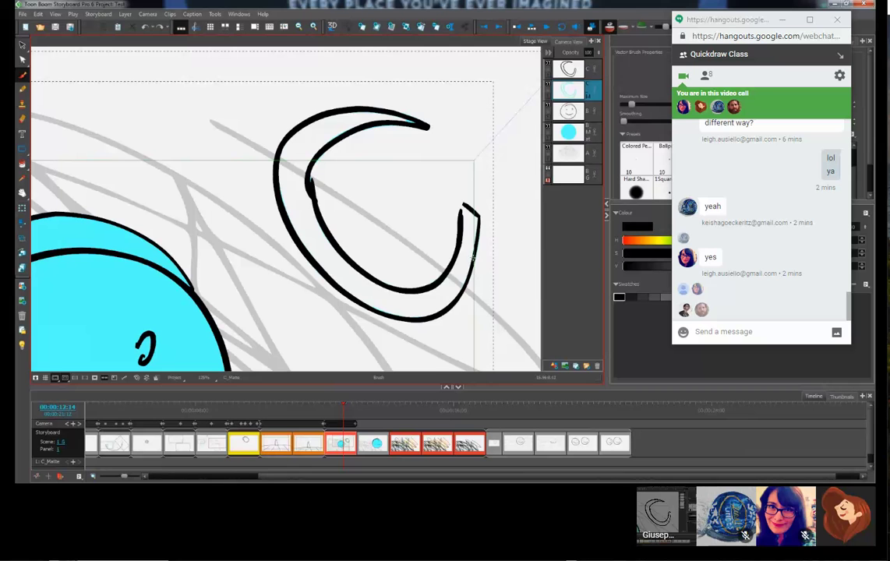
# Step: Auto-matte the open crescent on another new layer with a radius of 100, keeping the custom light cyan colour
pyautogui.hotkey('ctrl', 'shift', 'm')
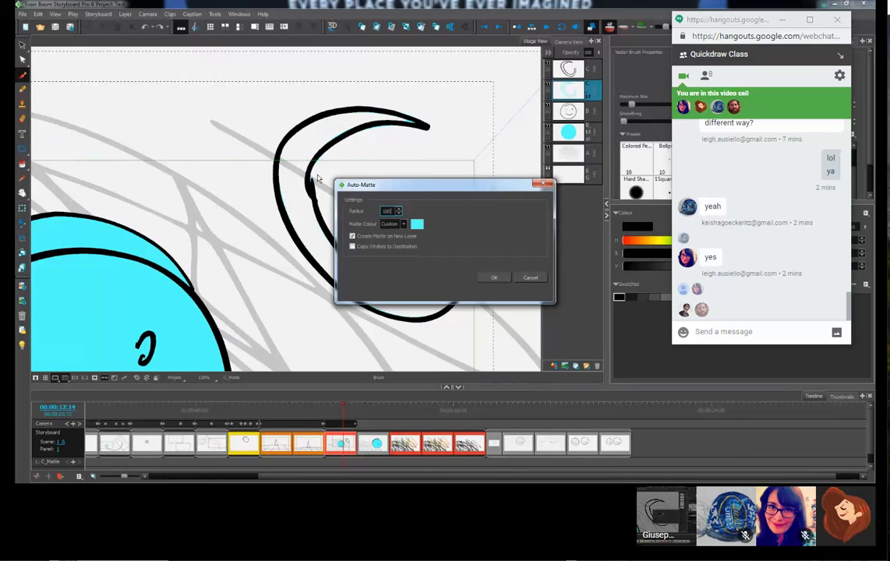
pyautogui.click(494, 277)
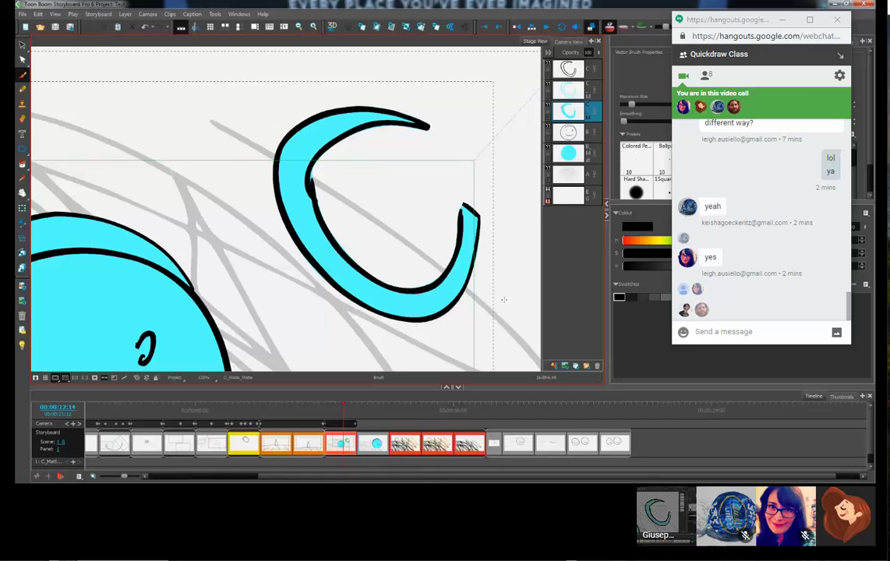
pyautogui.scroll(-7, 504, 299)
# Step: Draw a short stroke at the tip of the filled crescent and undo it
pyautogui.scroll(6, 503, 301)
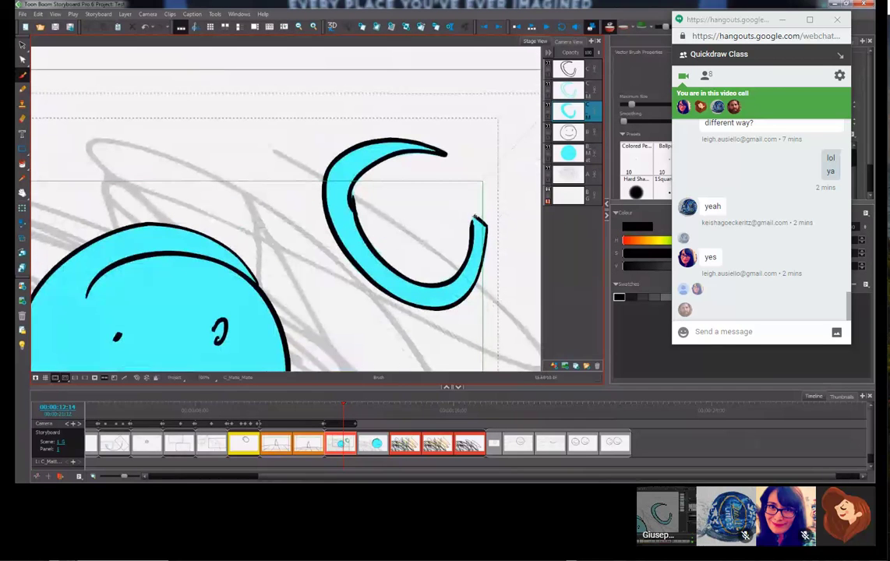
pyautogui.moveTo(473, 217); pyautogui.dragTo(454, 225)
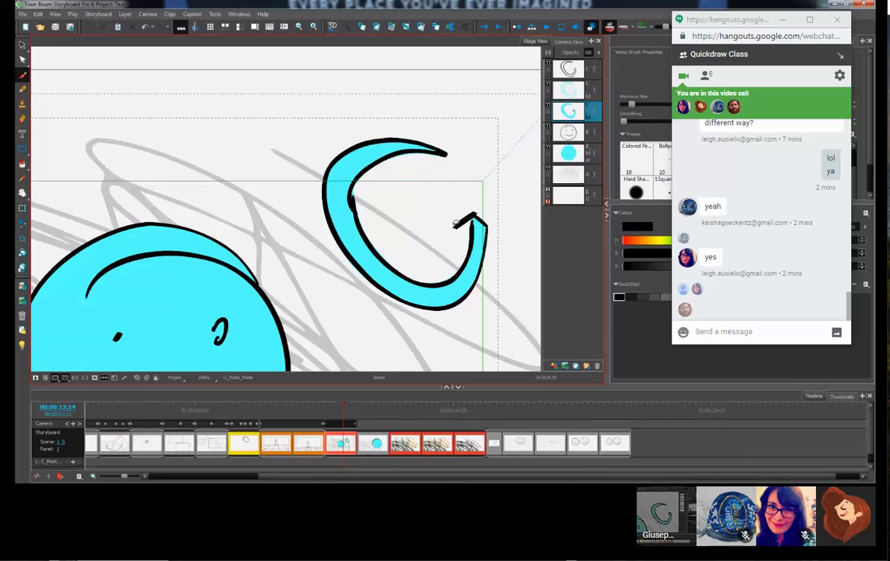
pyautogui.hotkey('ctrl', 'z')
pyautogui.scroll(-5, 461, 232)
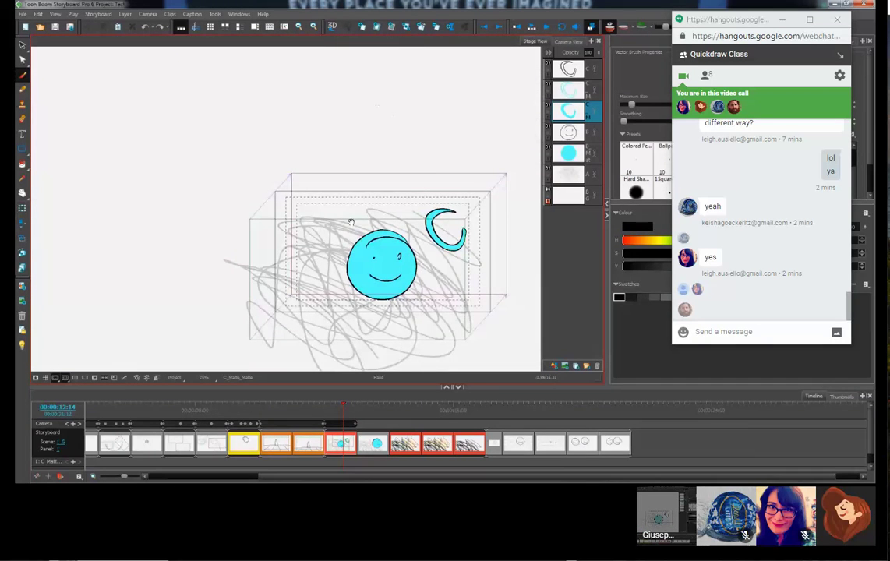
pyautogui.moveTo(350, 222)
pyautogui.mouseDown()
pyautogui.moveTo(378, 135)
pyautogui.moveTo(319, 204)
pyautogui.mouseUp()
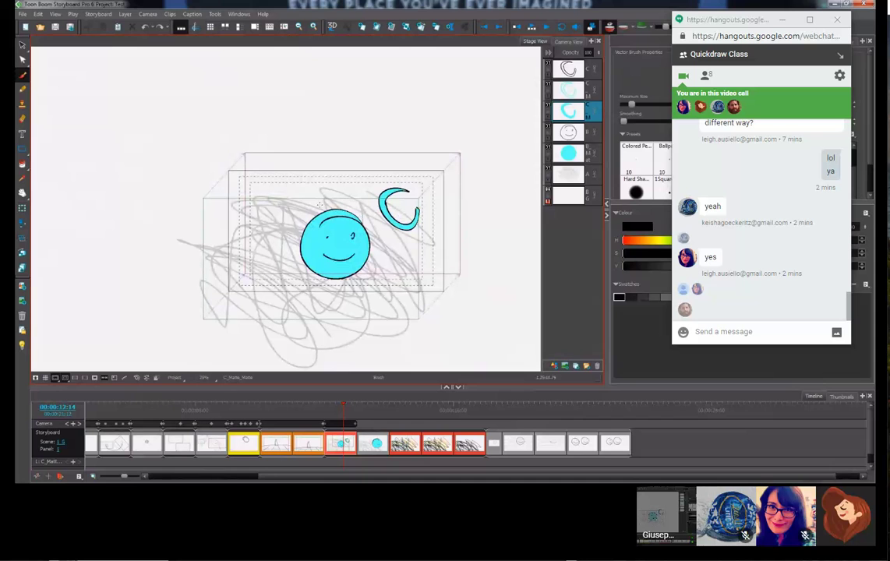
# Step: Send the message "ya" in the Quickdraw Class chat
pyautogui.click(787, 334)
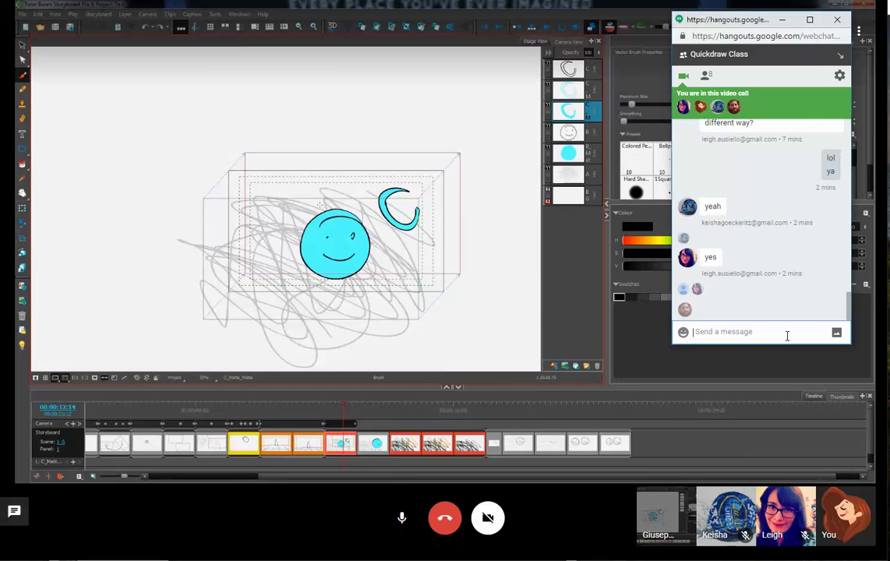
pyautogui.write('ya')
pyautogui.press('Return')
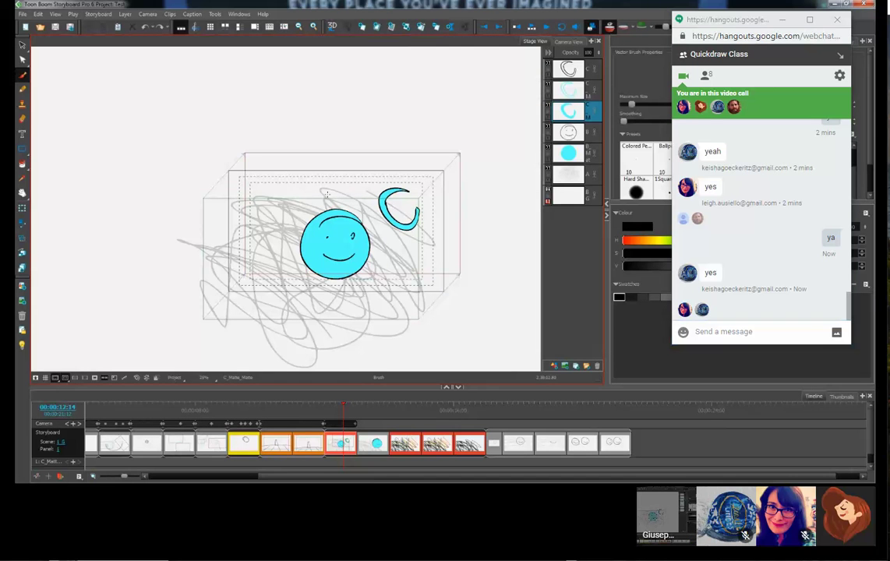
# Step: Clear the smiley, crescent and matte artwork from the first smiley panel's five upper layers together, keeping the scribble
pyautogui.click(571, 154)
pyautogui.keyDown('ctrl'); pyautogui.click(571, 133); pyautogui.keyUp('ctrl')
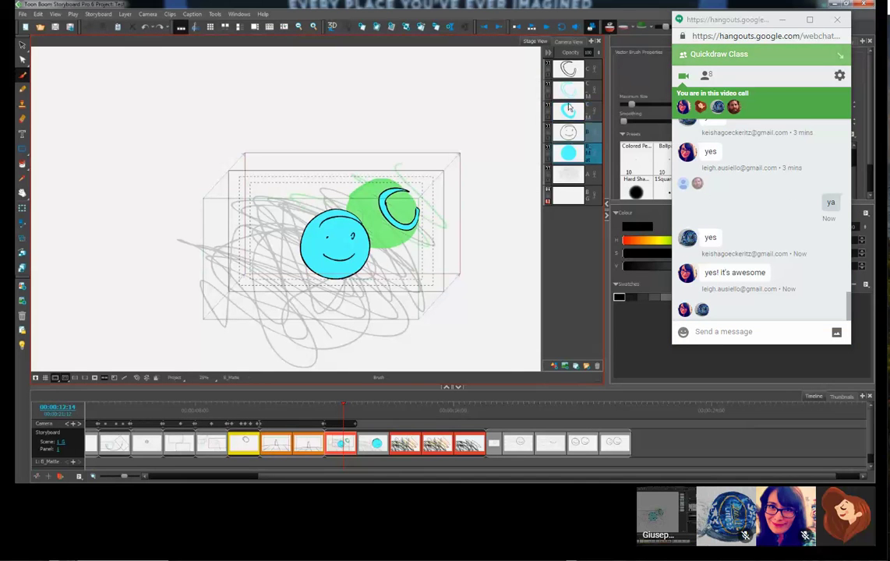
pyautogui.keyDown('ctrl'); pyautogui.click(571, 112); pyautogui.keyUp('ctrl')
pyautogui.keyDown('ctrl'); pyautogui.click(571, 90); pyautogui.keyUp('ctrl')
pyautogui.keyDown('ctrl'); pyautogui.click(571, 70); pyautogui.keyUp('ctrl')
pyautogui.moveTo(326, 318); pyautogui.dragTo(467, 294)
pyautogui.press('Delete')
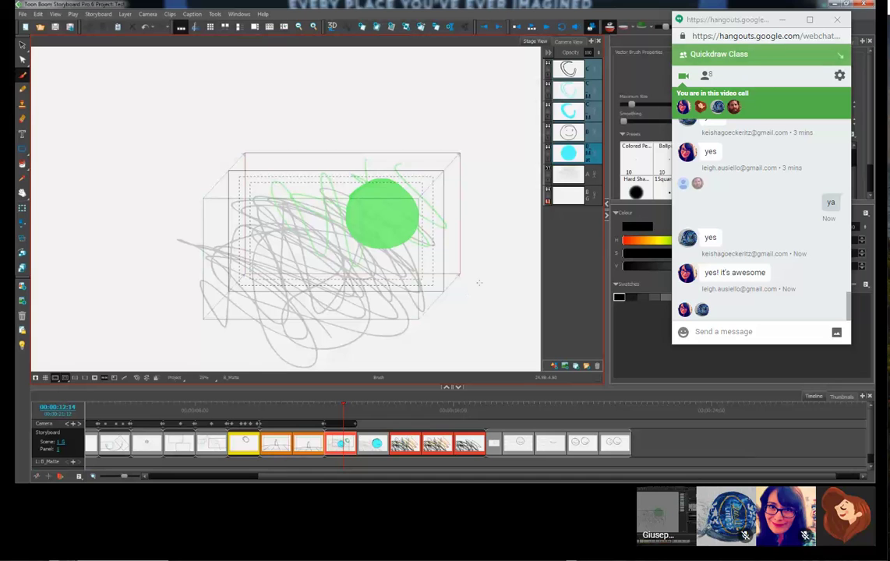
# Step: Add a new blank panel after the last two-smiley panel at the end of the storyboard
pyautogui.click(336, 446)
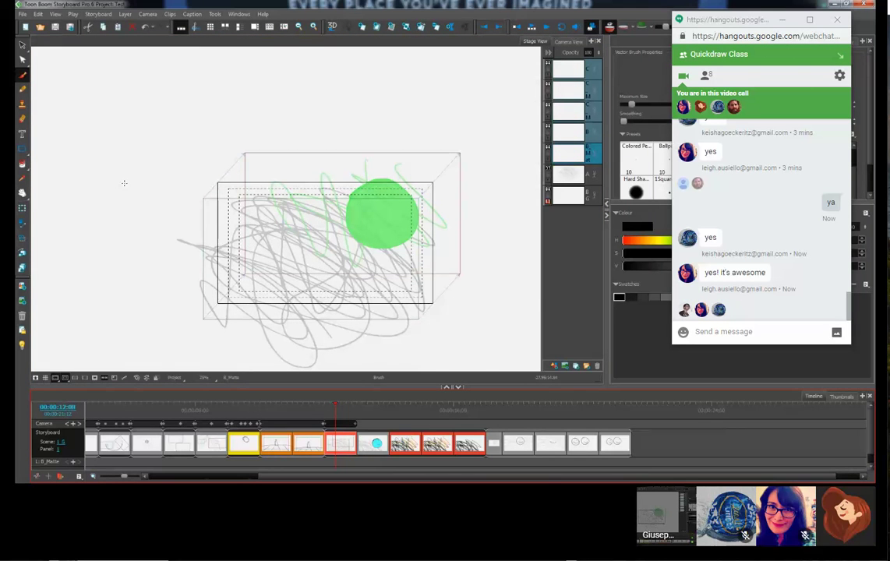
pyautogui.scroll(1, 124, 183)
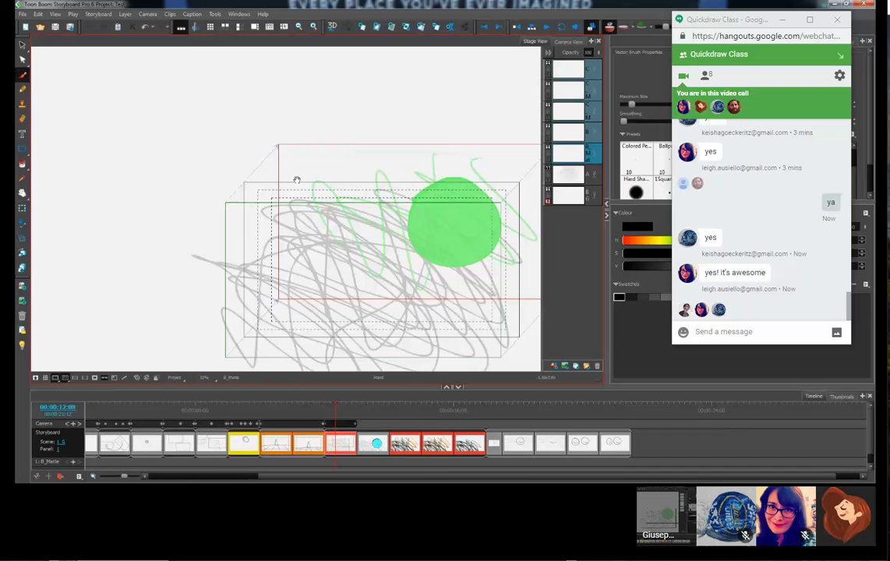
pyautogui.moveTo(296, 180); pyautogui.dragTo(230, 120)
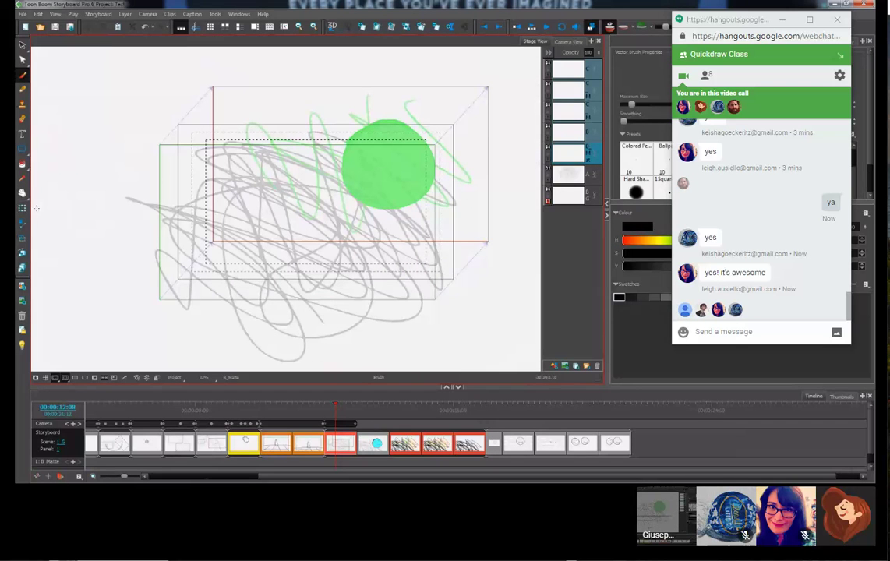
pyautogui.click(613, 442)
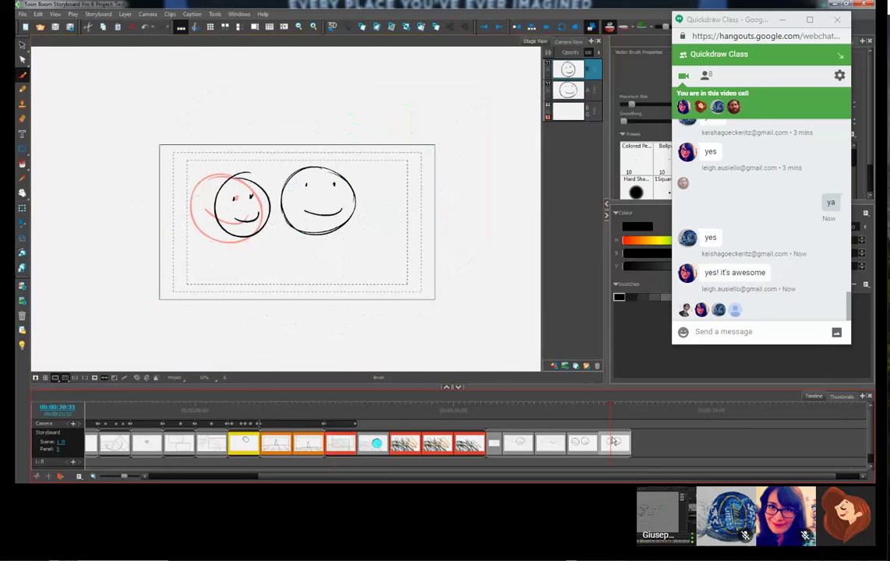
pyautogui.press('p')
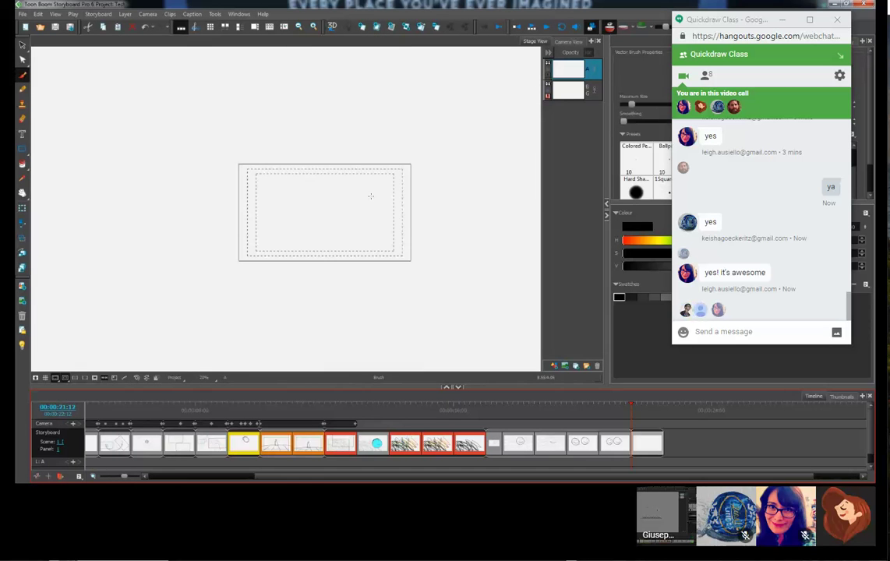
# Step: Draw a smiley face with two eyes and a curved mouth in the left half of the new panel's frame
pyautogui.scroll(-1, 371, 196)
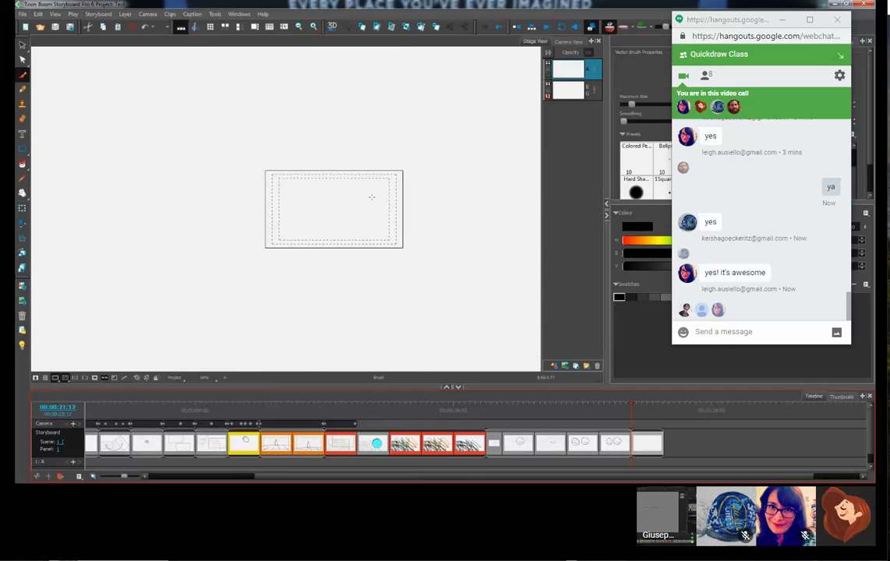
pyautogui.scroll(3, 351, 199)
pyautogui.scroll(-2, 234, 212)
pyautogui.scroll(1, 236, 215)
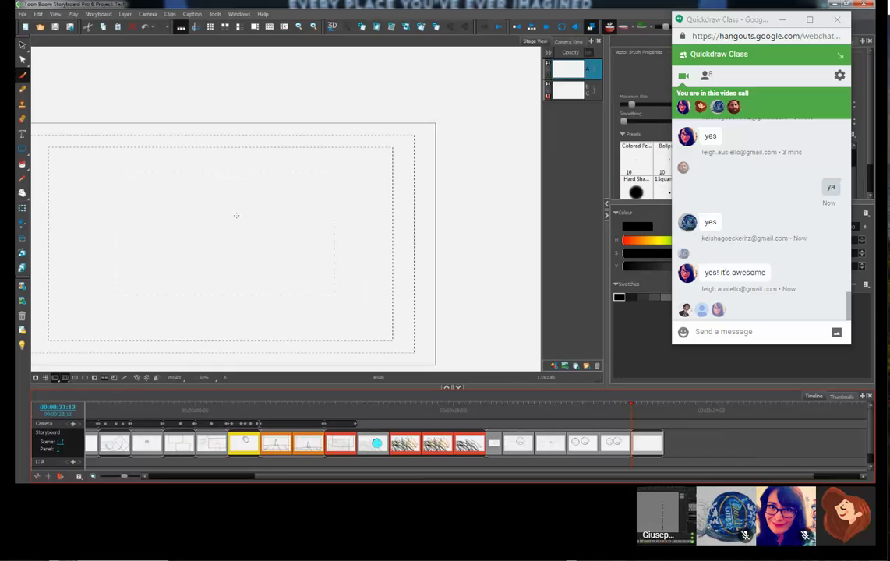
pyautogui.moveTo(171, 295); pyautogui.dragTo(270, 232)
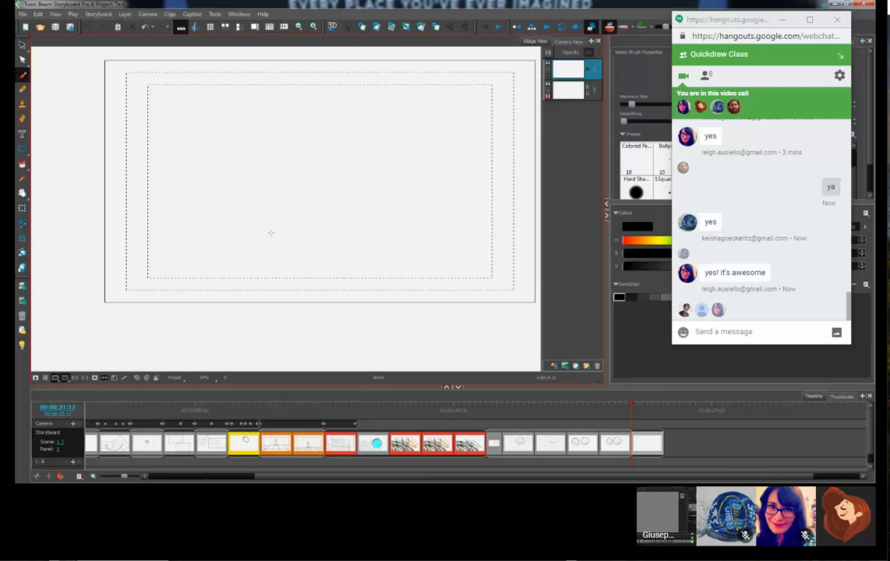
pyautogui.moveTo(186, 203); pyautogui.dragTo(222, 235)
pyautogui.moveTo(283, 200)
pyautogui.mouseDown()
pyautogui.moveTo(244, 201)
pyautogui.moveTo(261, 255)
pyautogui.moveTo(254, 199)
pyautogui.mouseUp()
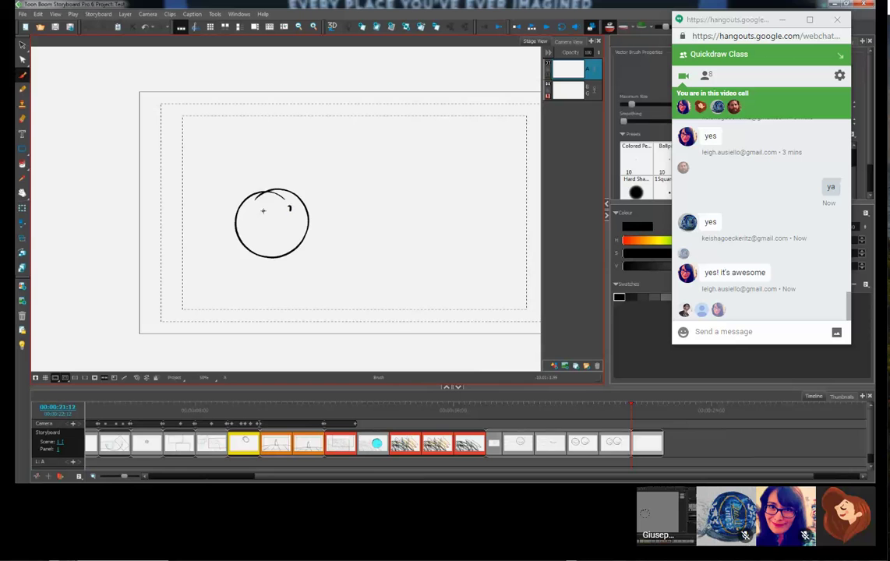
pyautogui.click(264, 212)
pyautogui.moveTo(292, 229); pyautogui.dragTo(256, 230)
pyautogui.moveTo(322, 256); pyautogui.dragTo(236, 271)
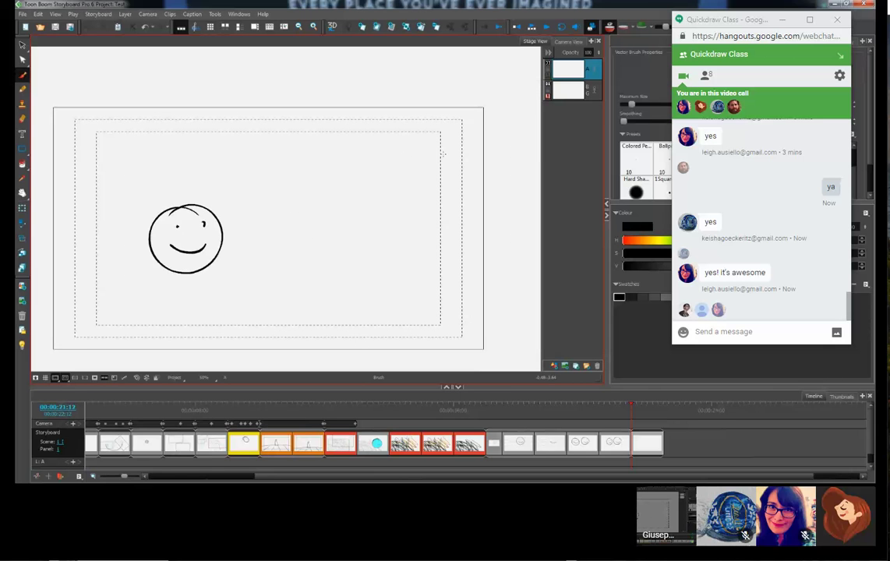
# Step: Draw a circle in the frame's upper-right corner and undo it
pyautogui.moveTo(409, 124); pyautogui.dragTo(388, 134)
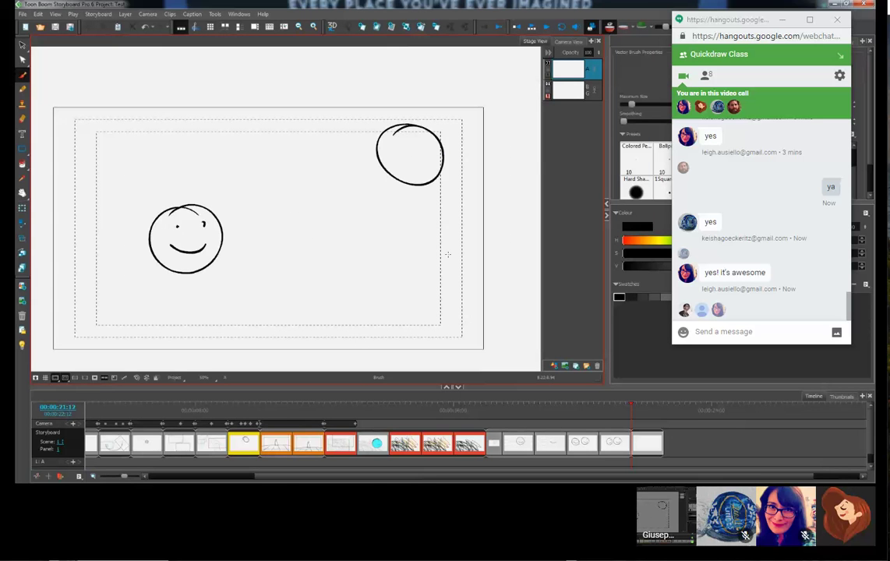
pyautogui.hotkey('alt', 's')
pyautogui.hotkey('ctrl', 'z')
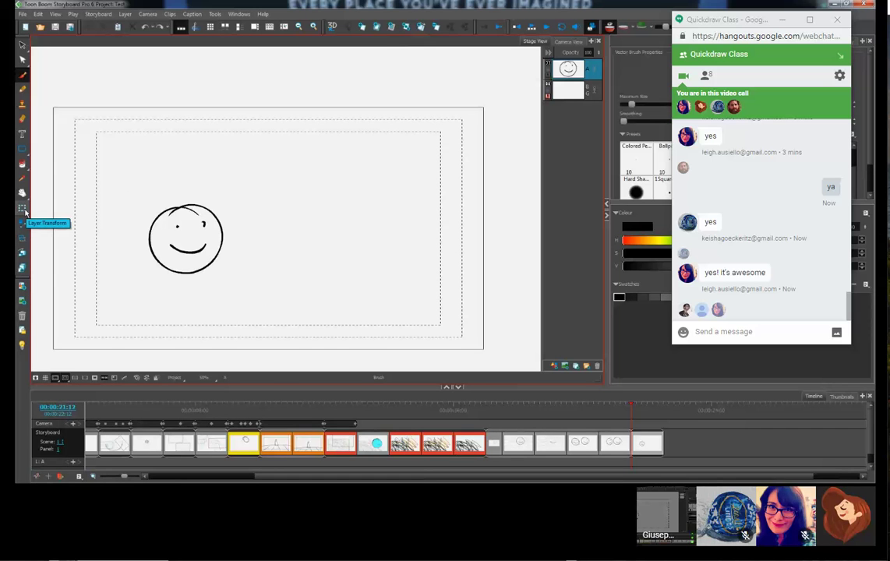
# Step: Keyframe the smiley layer at the panel's first and last frames, moving it to the frame's upper-right corner at the end
pyautogui.click(25, 211)
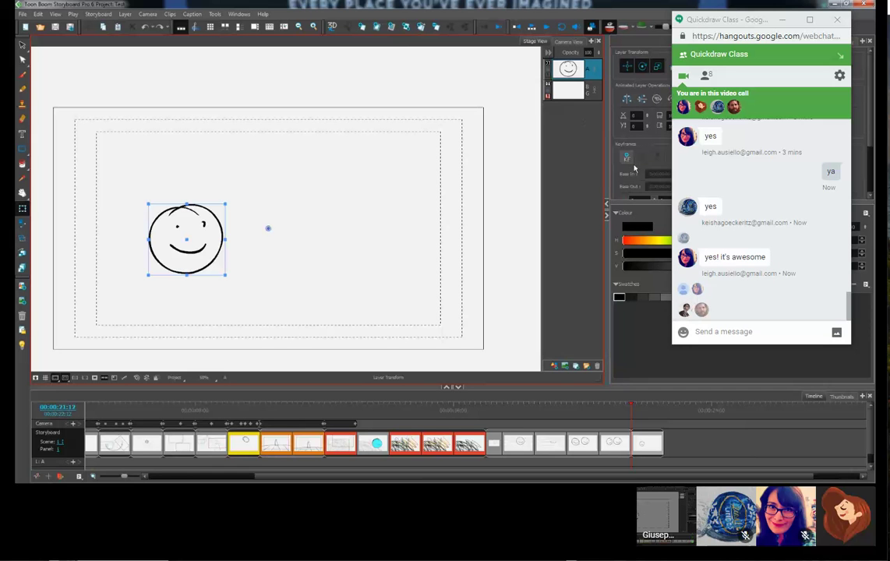
pyautogui.click(628, 161)
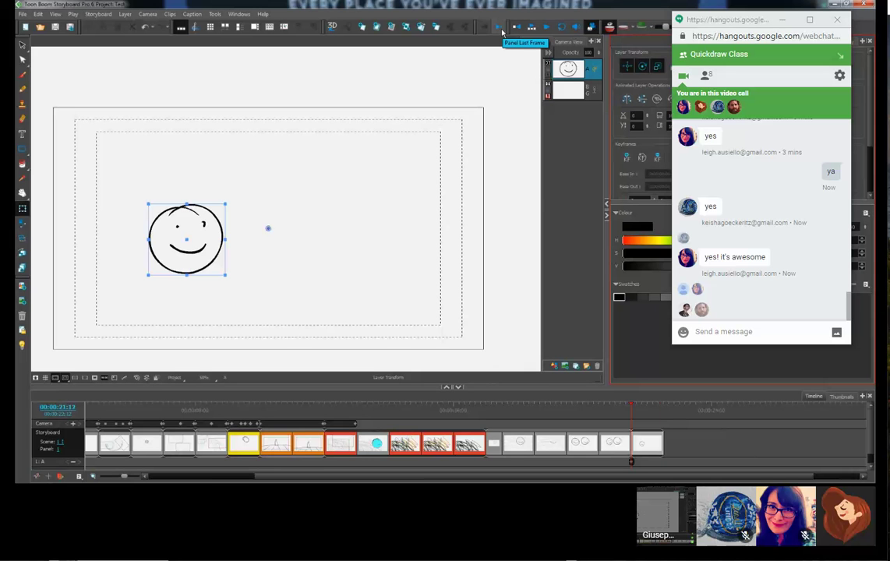
pyautogui.click(502, 31)
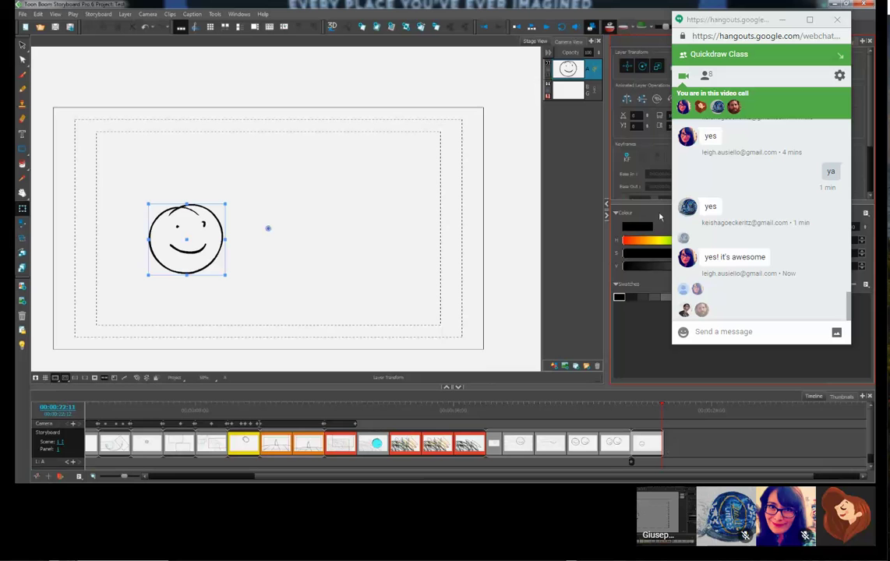
pyautogui.click(625, 159)
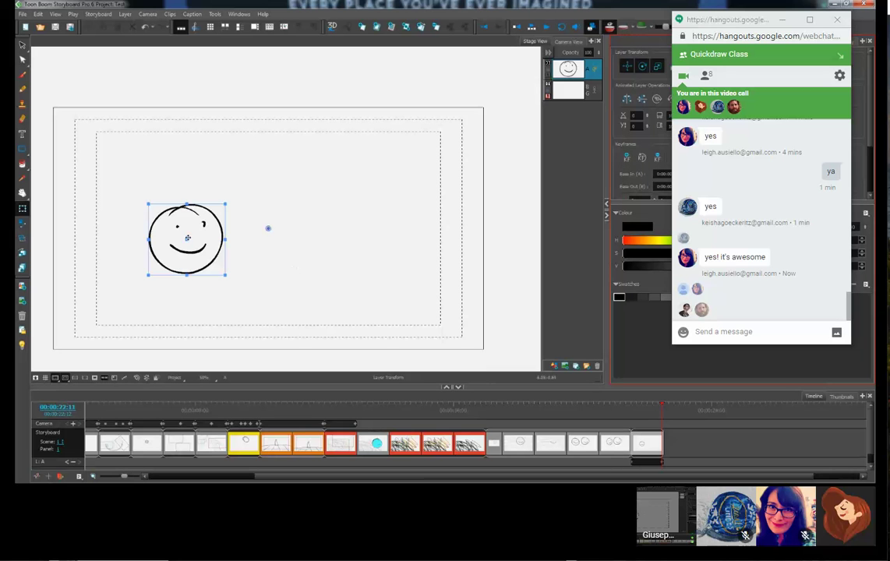
pyautogui.moveTo(189, 240); pyautogui.dragTo(406, 146)
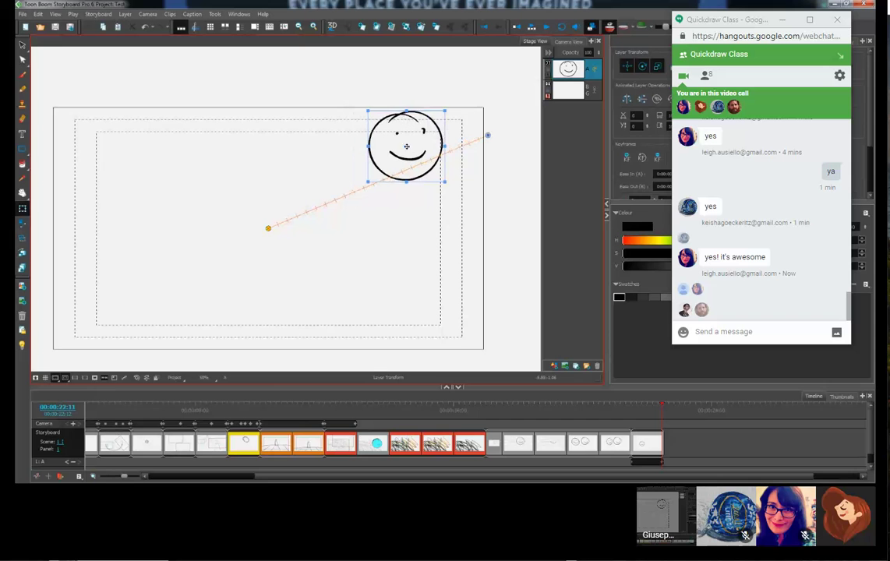
pyautogui.moveTo(663, 407); pyautogui.dragTo(632, 428)
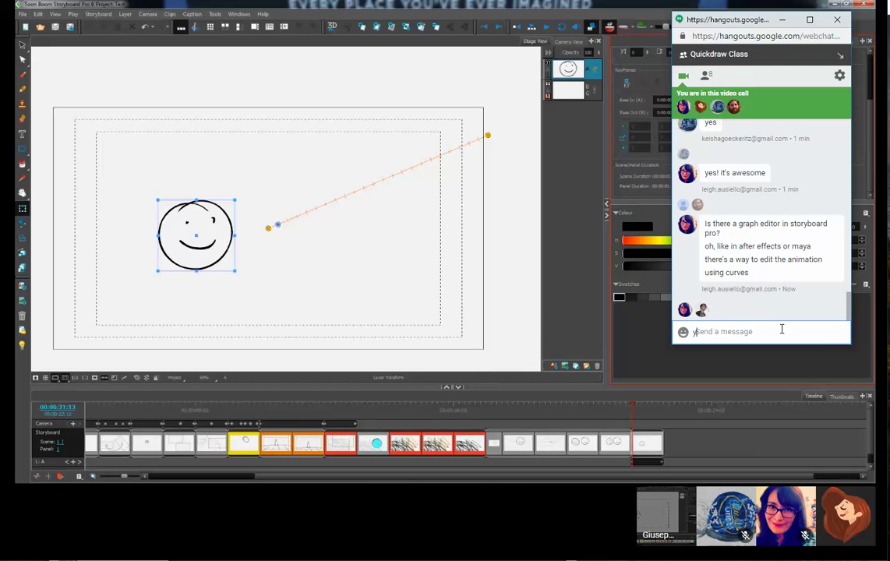
# Step: Send the message "yeah the curves" in the Quickdraw Class chat and return to Storyboard Pro
pyautogui.write('yeah the curves')
pyautogui.press('Return')
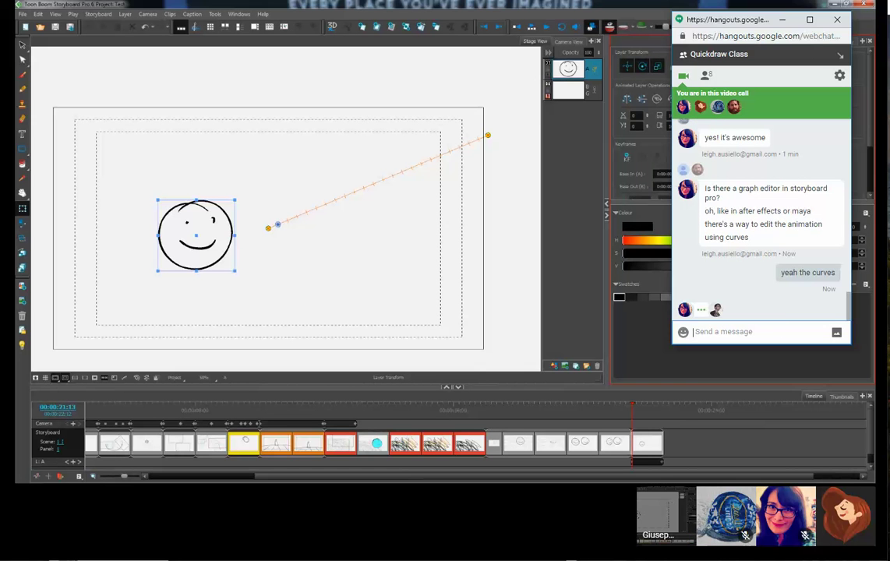
pyautogui.hotkey('alt', 'Tab')
pyautogui.hotkey('alt', 'Tab')
# Step: Scale the smiley layer down to about half size just after the panel's start and scrub through the animation
pyautogui.scroll(-3, 867, 120)
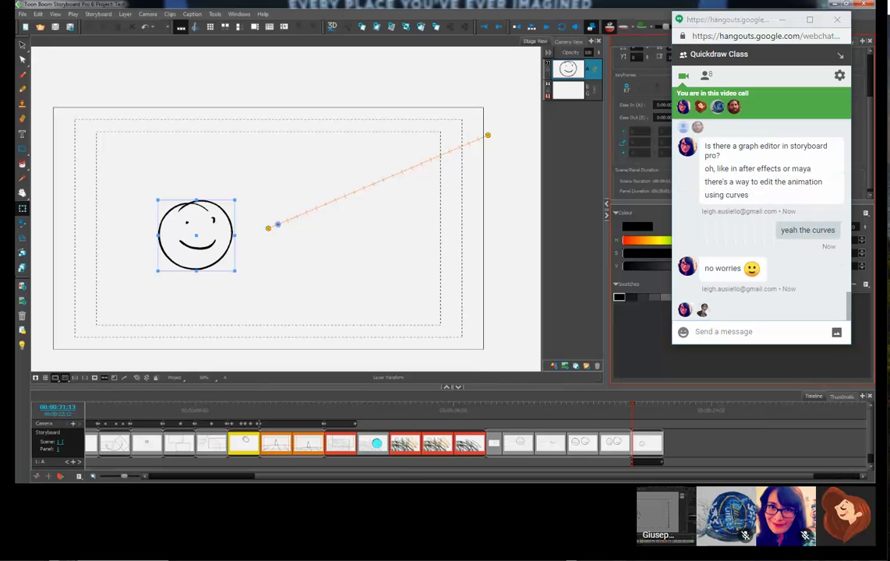
pyautogui.click(22, 209)
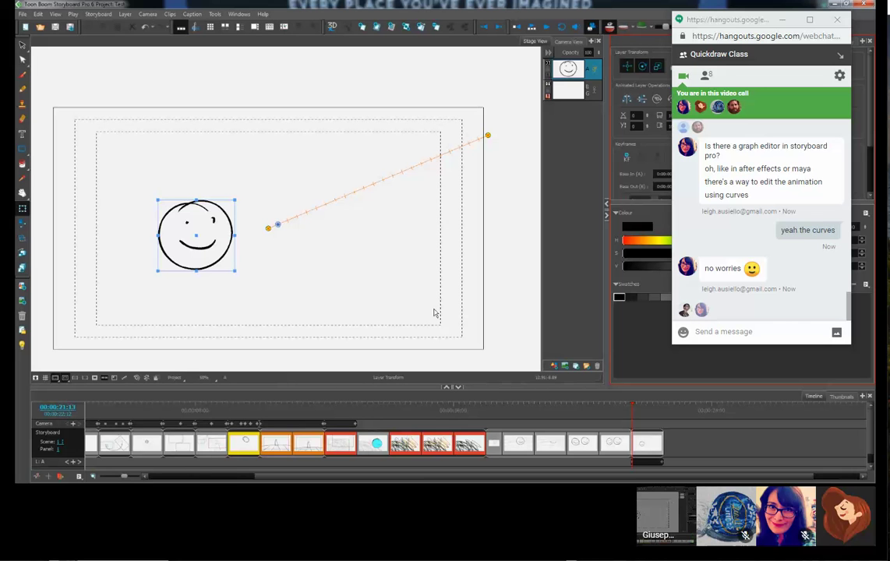
pyautogui.click(662, 462)
pyautogui.moveTo(154, 201); pyautogui.dragTo(238, 276)
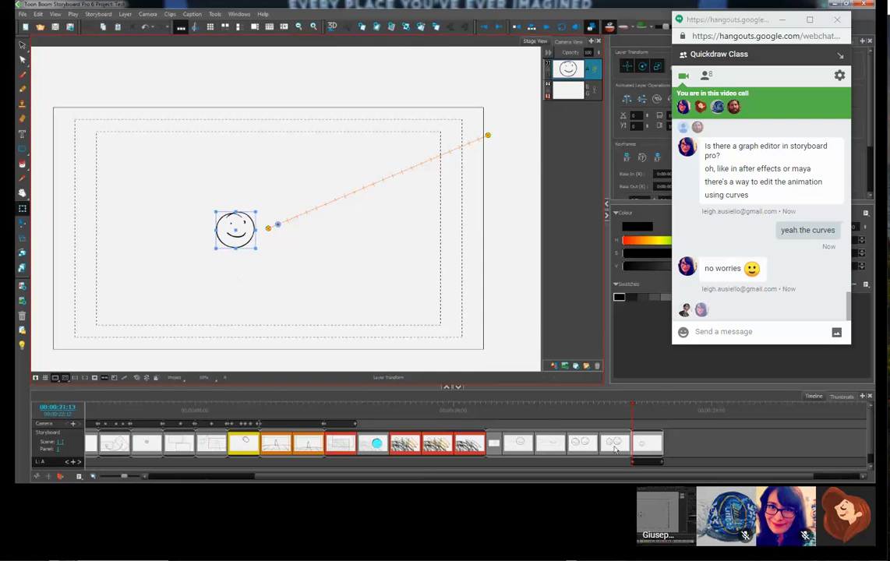
pyautogui.moveTo(632, 414); pyautogui.dragTo(662, 424)
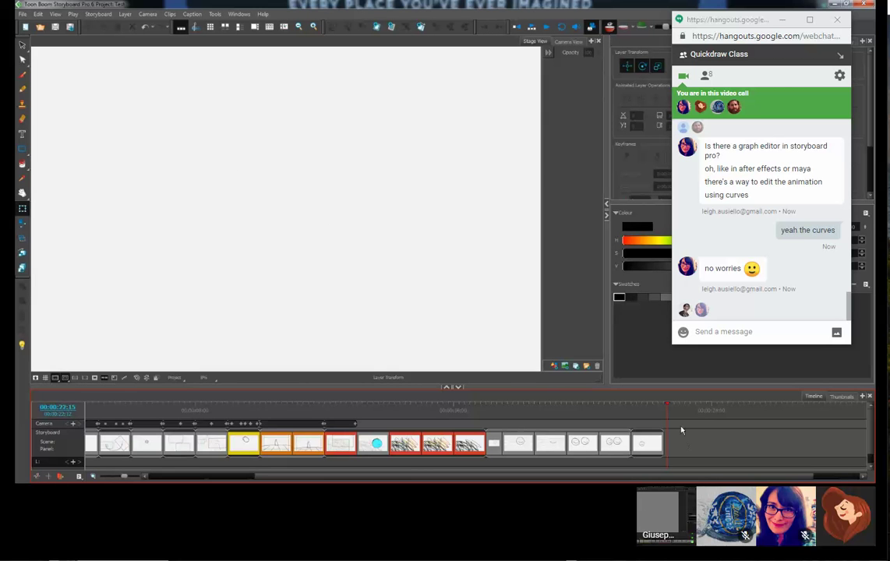
pyautogui.click(652, 410)
# Step: Auto-matte the animated smiley layer with the cyan fill and scrub slightly along the panel to check the matte's motion
pyautogui.scroll(5, 359, 202)
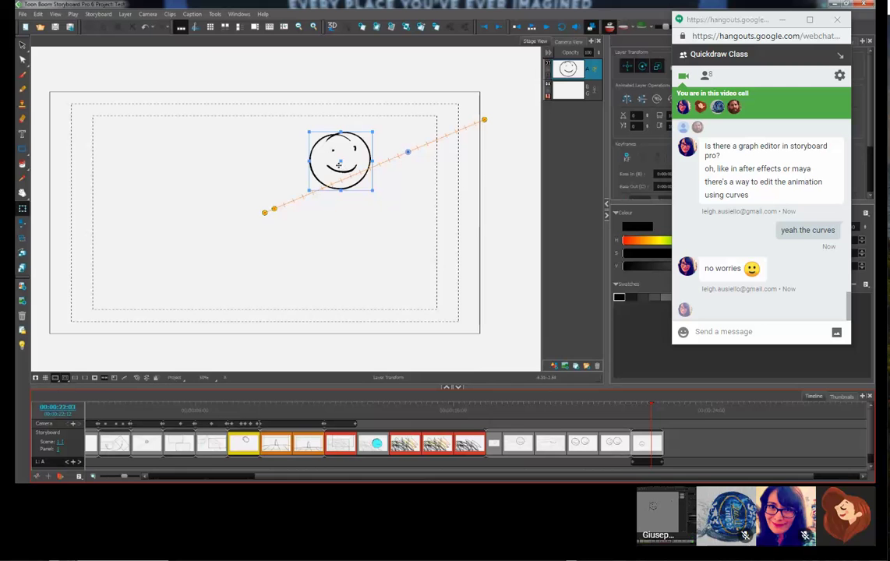
pyautogui.scroll(-2, 209, 126)
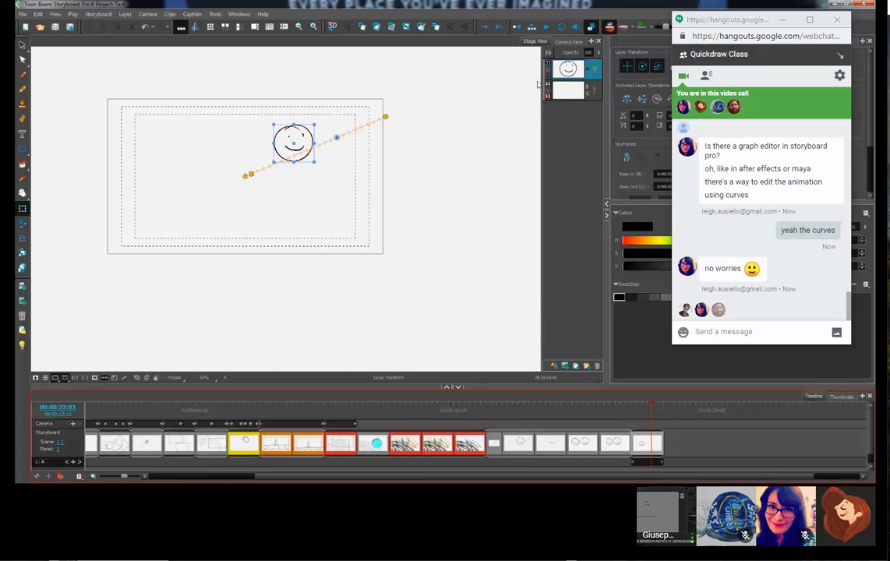
pyautogui.click(547, 84)
pyautogui.click(496, 277)
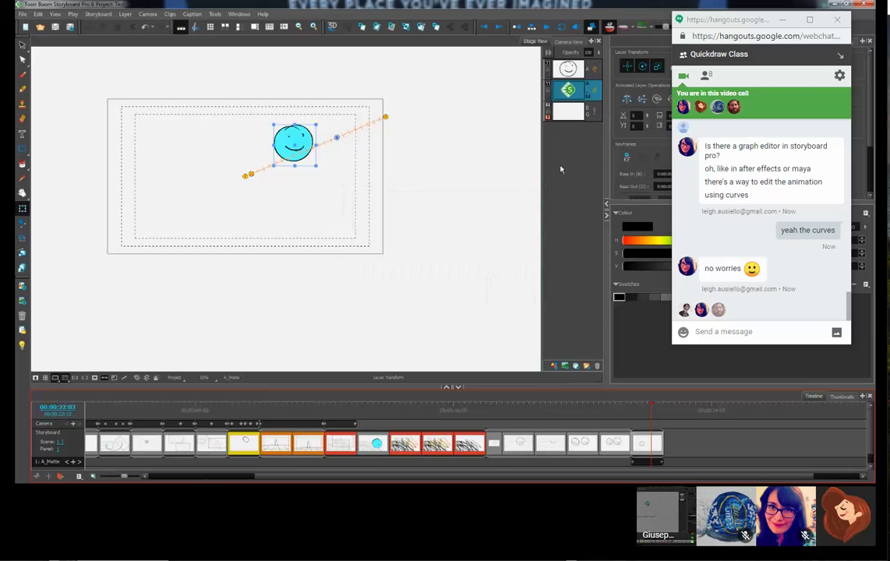
pyautogui.moveTo(650, 413)
pyautogui.mouseDown()
pyautogui.moveTo(619, 414)
pyautogui.moveTo(649, 422)
pyautogui.mouseUp()
# Step: Cancel the Smart Add Panel setup and add a plain blank panel after the matted smiley panel
pyautogui.click(312, 27)
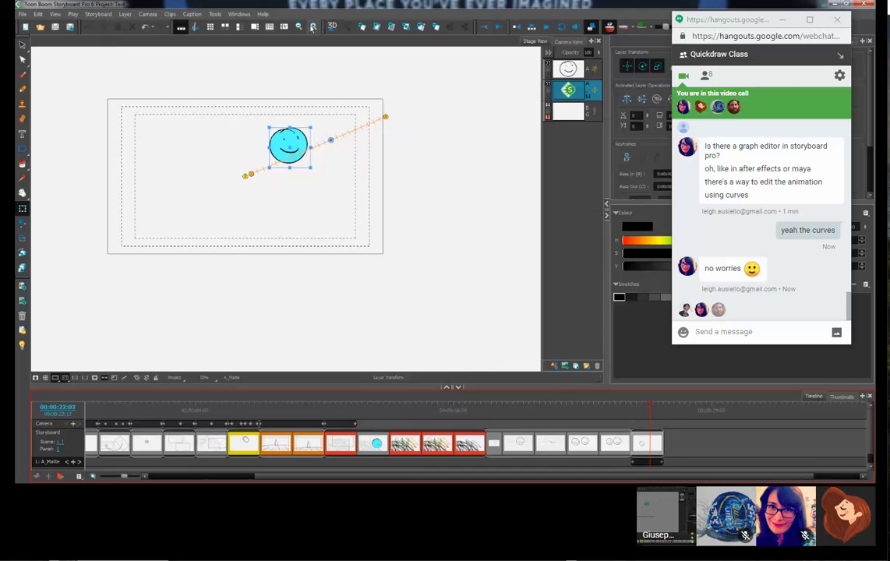
pyautogui.click(409, 29)
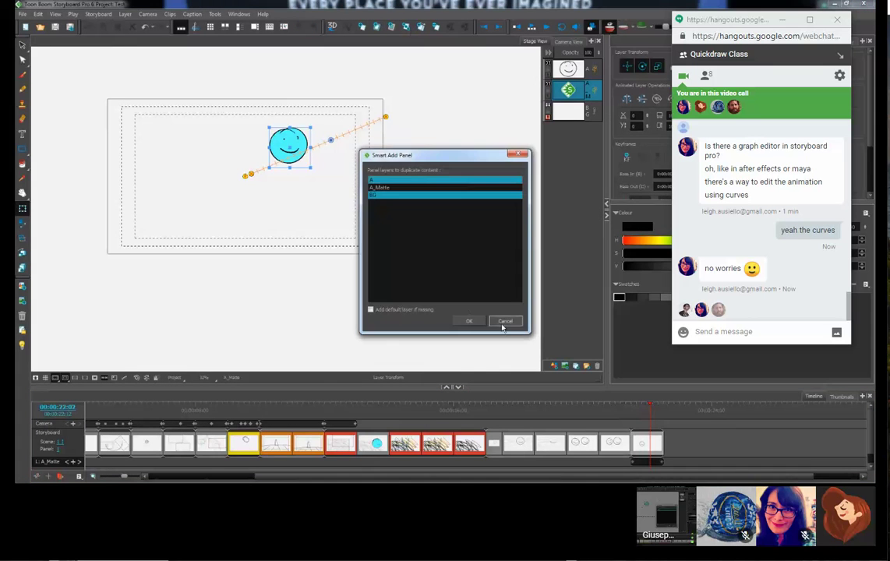
pyautogui.click(502, 323)
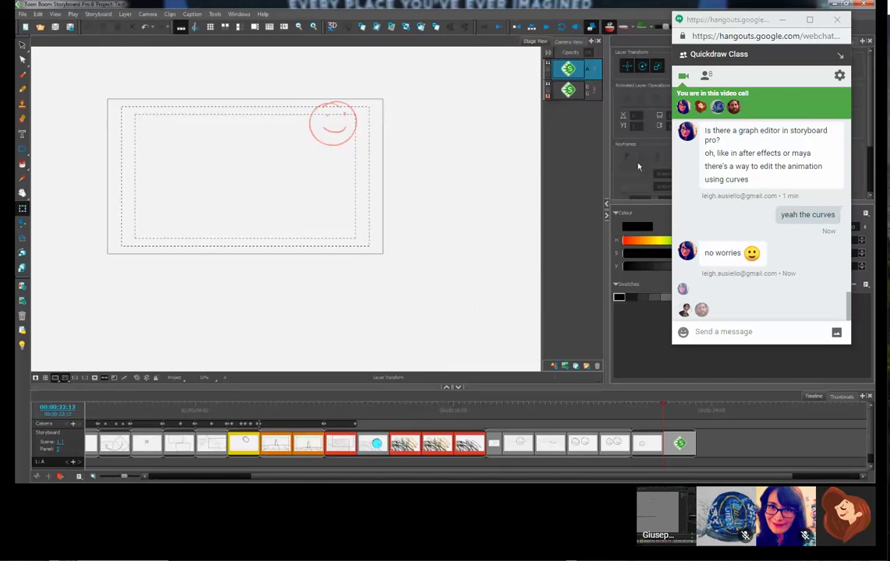
# Step: Draw a small smiley in the left half of the new panel's frame and auto-matte it with the cyan fill
pyautogui.hotkey('alt', 'b')
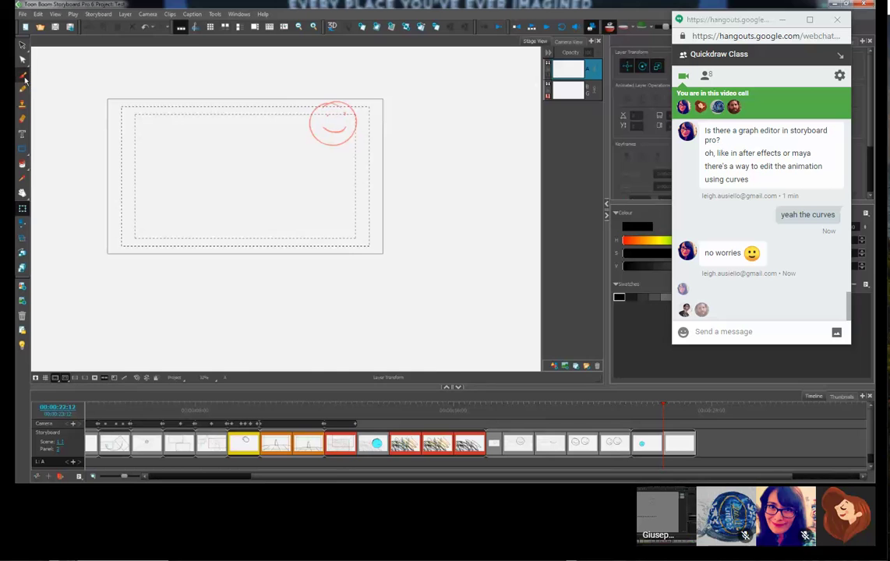
pyautogui.moveTo(167, 150); pyautogui.dragTo(192, 163)
pyautogui.moveTo(171, 167); pyautogui.dragTo(195, 166)
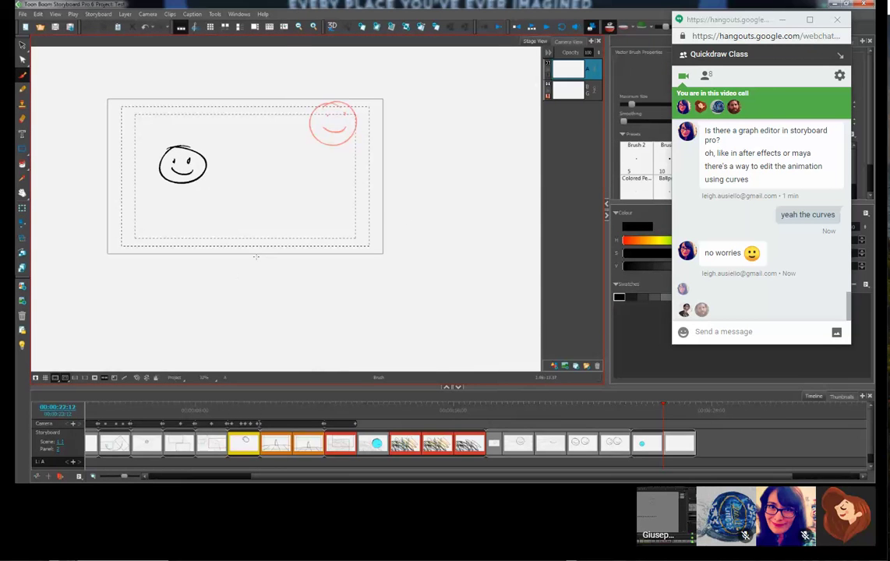
pyautogui.hotkey('ctrl', 'm')
pyautogui.click(495, 279)
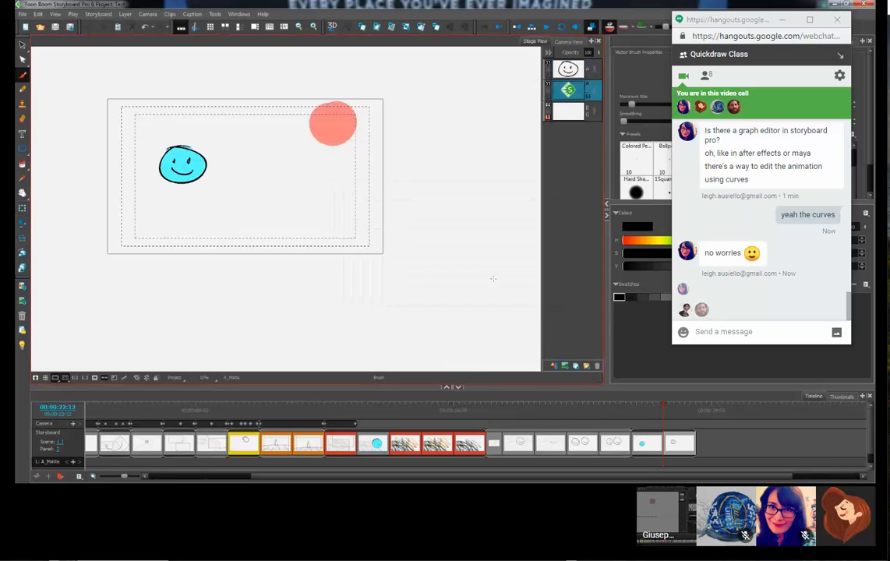
# Step: Keyframe the matte layer alone at the panel's first and last frames and move the matte right at the last frame
pyautogui.click(22, 208)
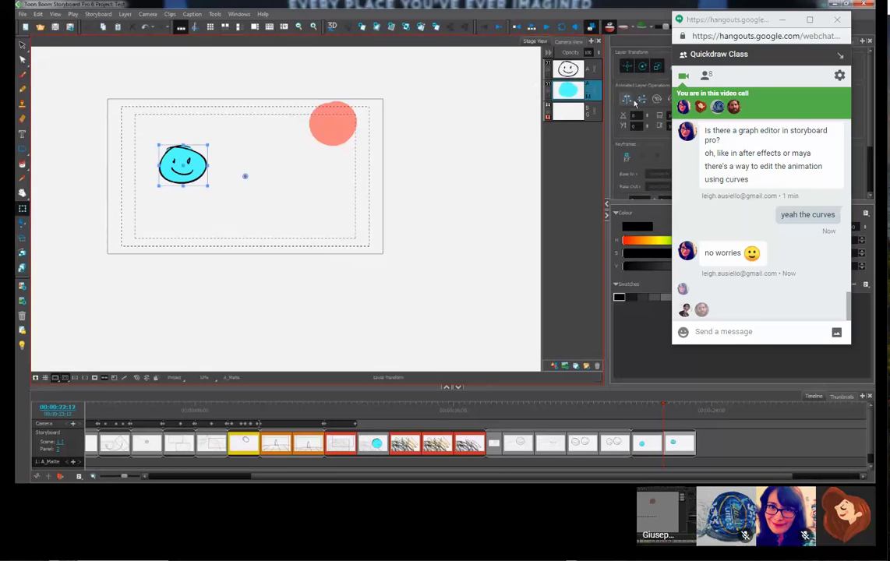
pyautogui.click(628, 158)
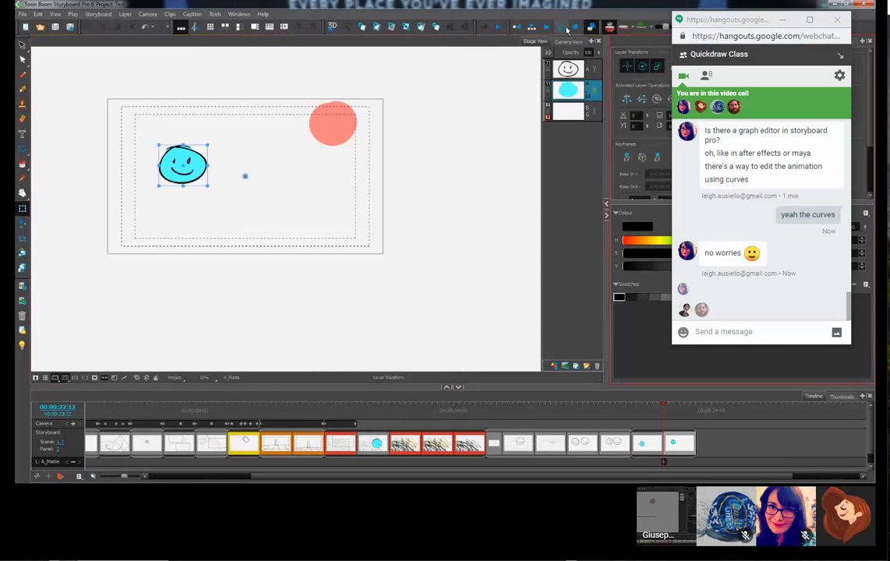
pyautogui.click(501, 28)
pyautogui.click(627, 158)
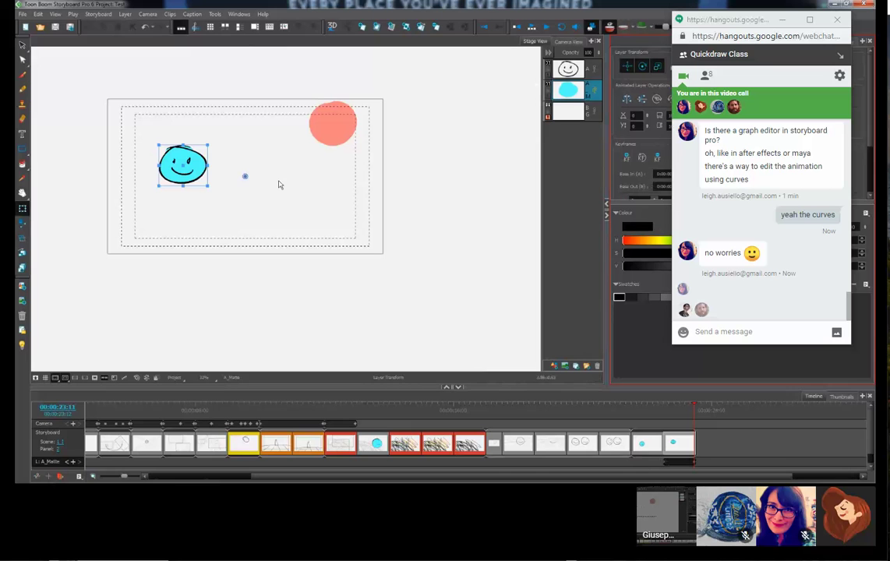
pyautogui.moveTo(183, 166); pyautogui.dragTo(304, 169)
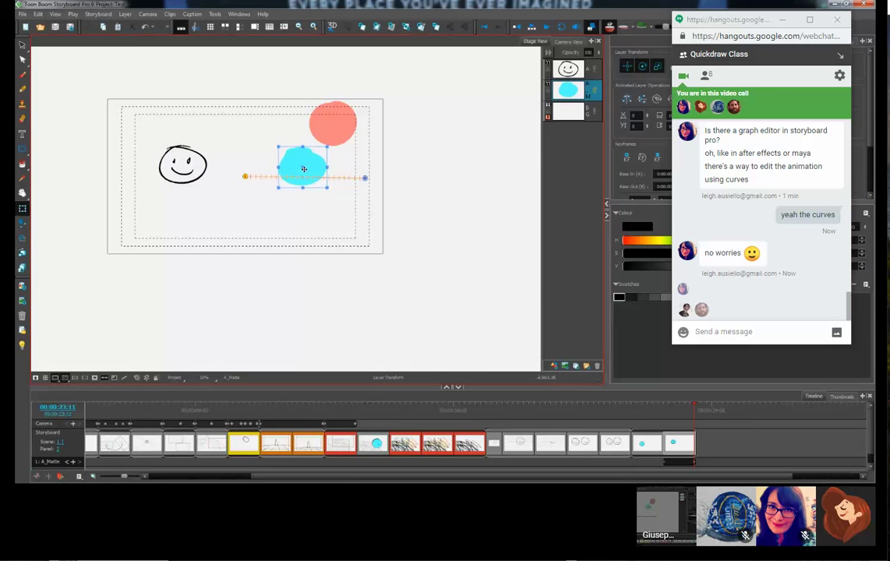
# Step: Redo the matte's last-frame move farther right, scrub along the panel to check the motion, and undo the matte animation
pyautogui.hotkey('ctrl', 'z')
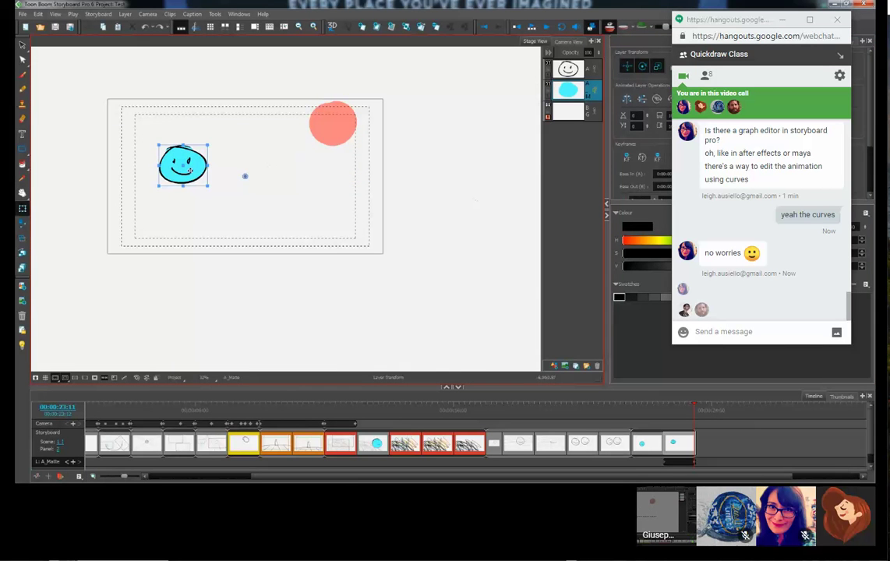
pyautogui.hotkey('ctrl', 'shift', 'z')
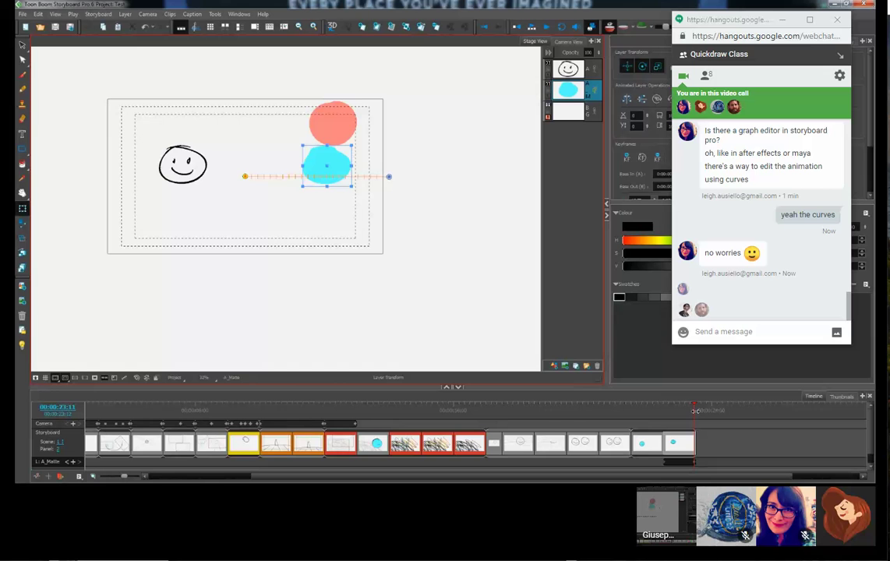
pyautogui.click(693, 411)
pyautogui.moveTo(693, 410)
pyautogui.mouseDown()
pyautogui.moveTo(665, 413)
pyautogui.moveTo(680, 424)
pyautogui.mouseUp()
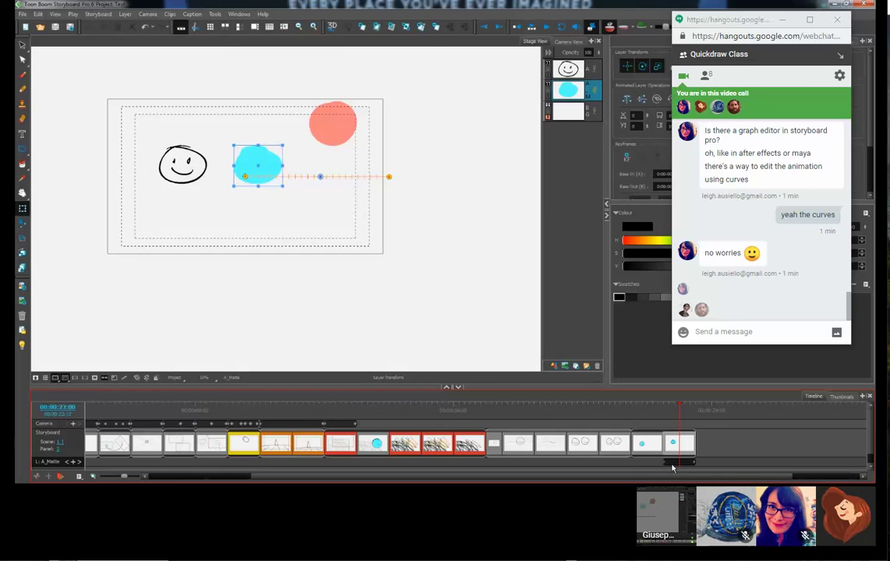
pyautogui.hotkey('ctrl', 'z')
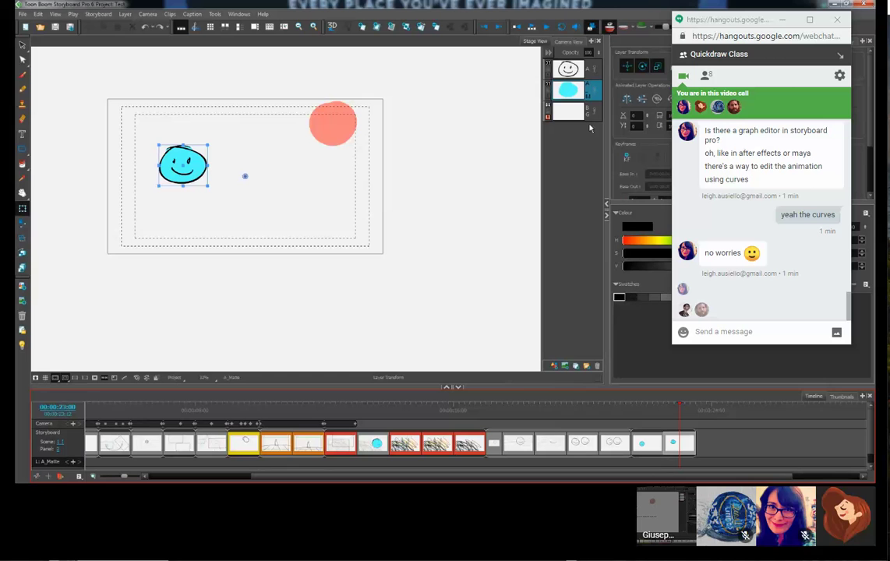
# Step: Select the smiley and matte layers together and keyframe both at the panel's first and last frames
pyautogui.click(570, 73)
pyautogui.keyDown('shift'); pyautogui.click(575, 95); pyautogui.keyUp('shift')
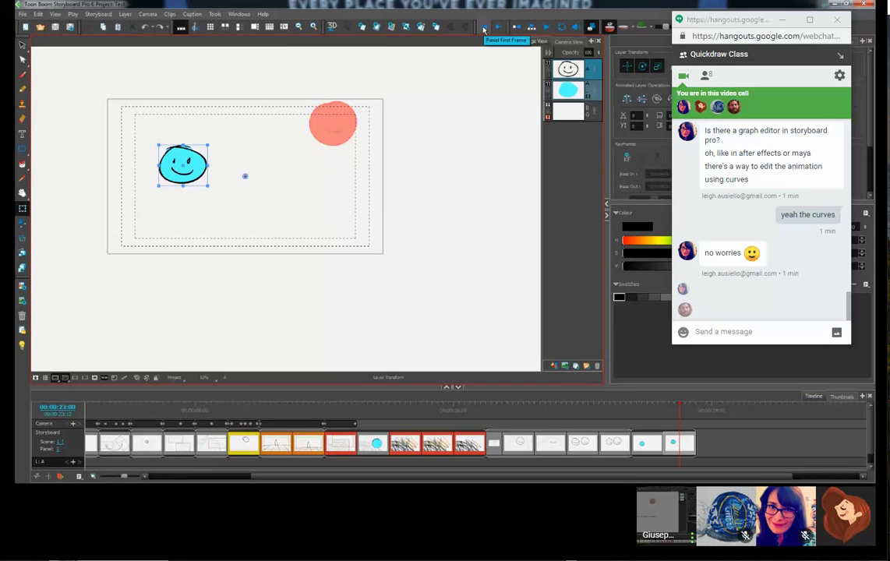
pyautogui.click(484, 28)
pyautogui.click(629, 161)
pyautogui.click(499, 28)
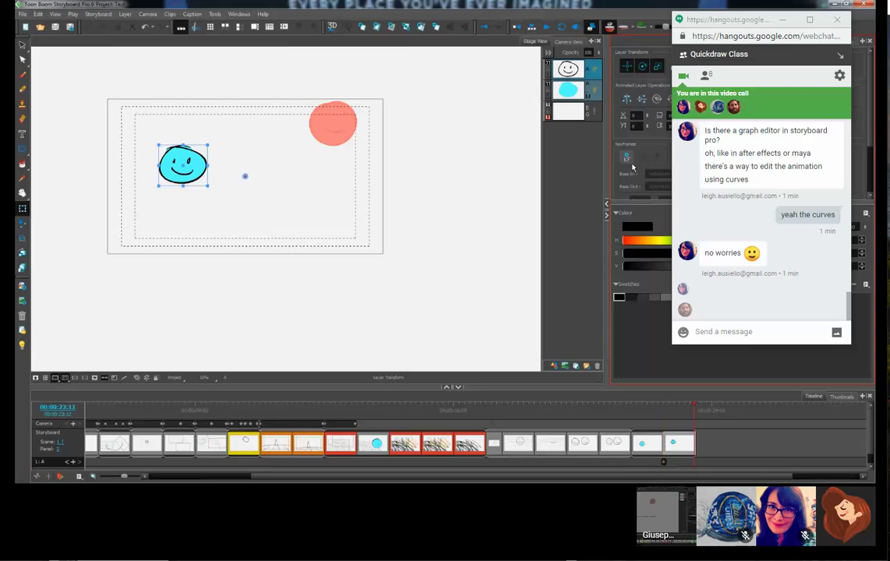
# Step: Move the smiley and its matte together toward the frame's right half at 22:20 and scrub slightly to check them
pyautogui.click(660, 409)
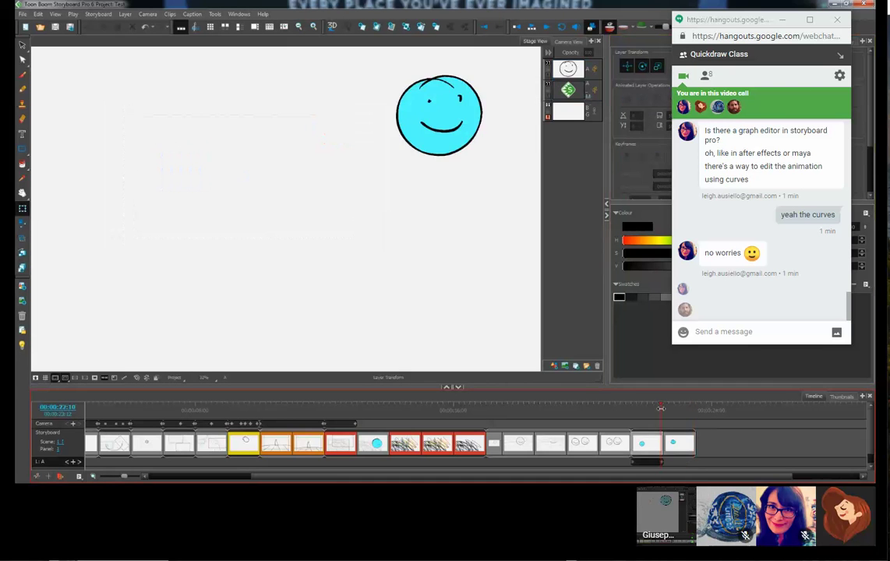
pyautogui.moveTo(661, 409)
pyautogui.mouseDown()
pyautogui.moveTo(652, 409)
pyautogui.moveTo(674, 409)
pyautogui.mouseUp()
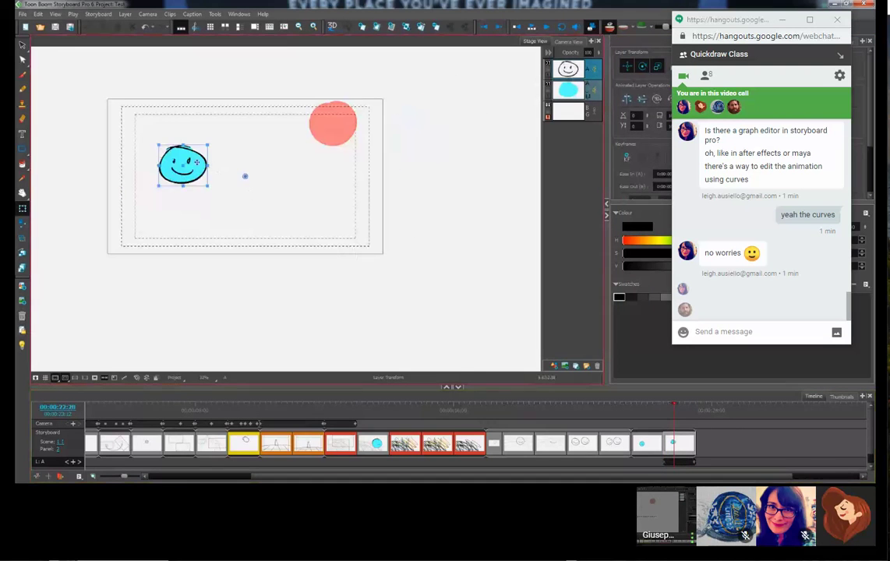
pyautogui.moveTo(197, 162); pyautogui.dragTo(310, 167)
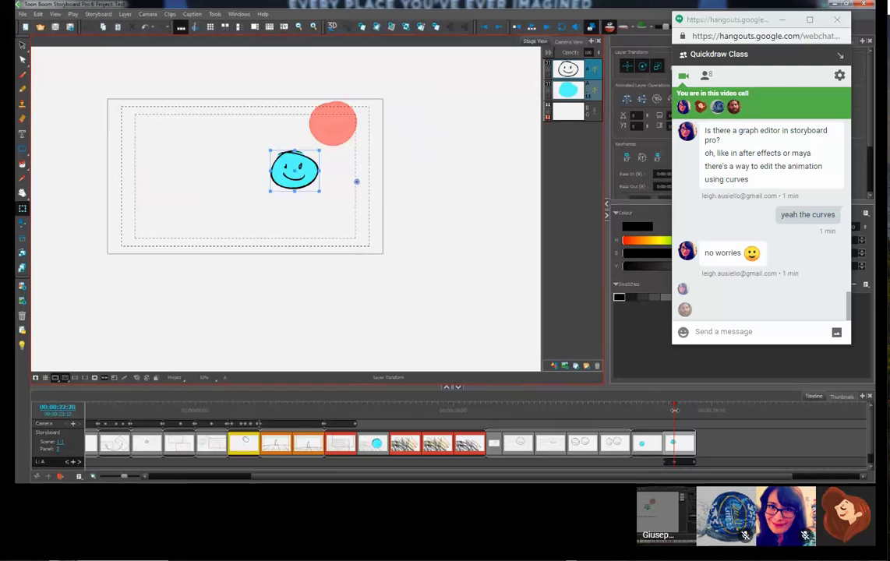
pyautogui.moveTo(675, 410)
pyautogui.mouseDown()
pyautogui.moveTo(644, 411)
pyautogui.moveTo(677, 412)
pyautogui.mouseUp()
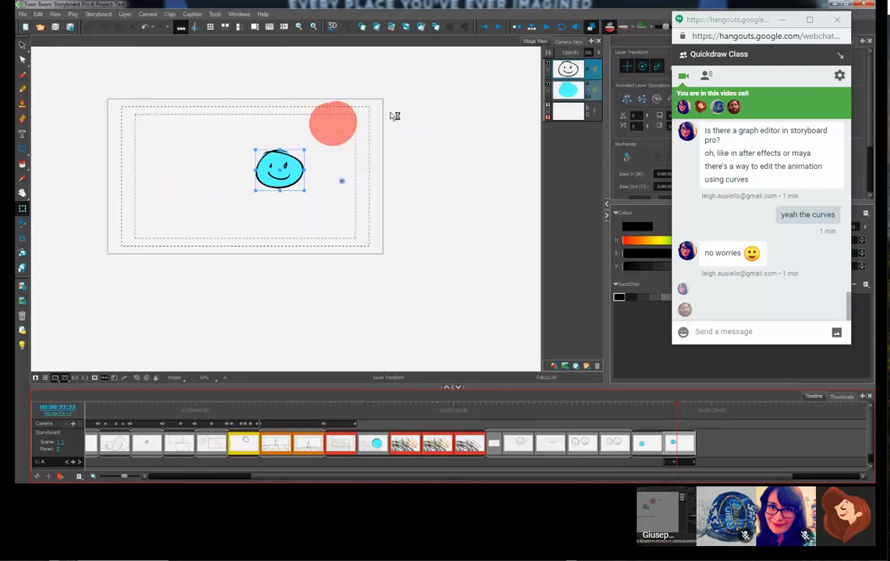
# Step: Move only the matte layer up and right of the smiley at 22:22 and scrub to compare both motions
pyautogui.click(575, 72)
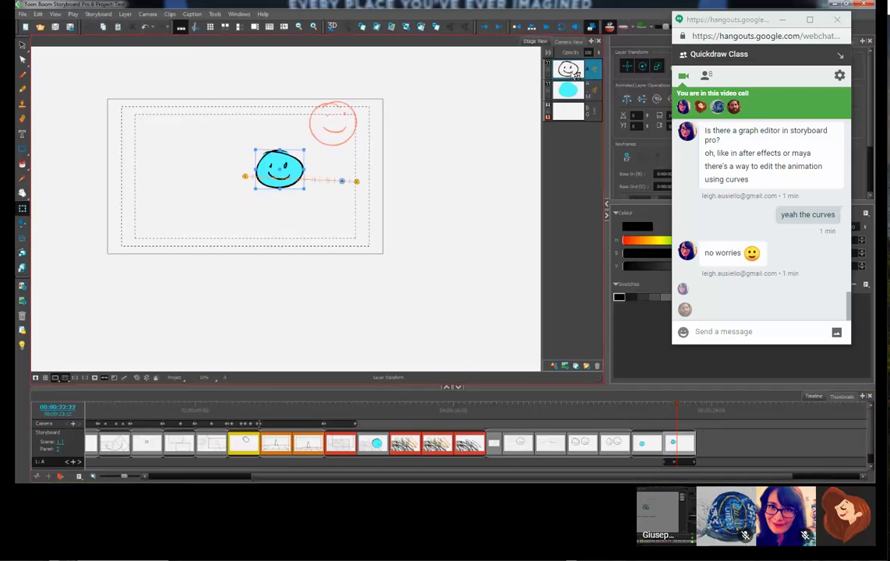
pyautogui.click(323, 145)
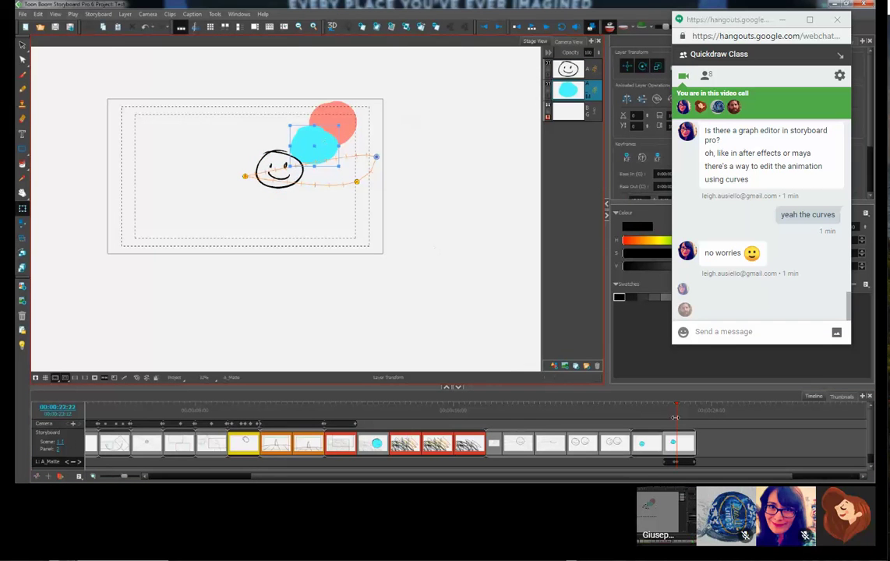
pyautogui.moveTo(677, 411); pyautogui.dragTo(680, 413)
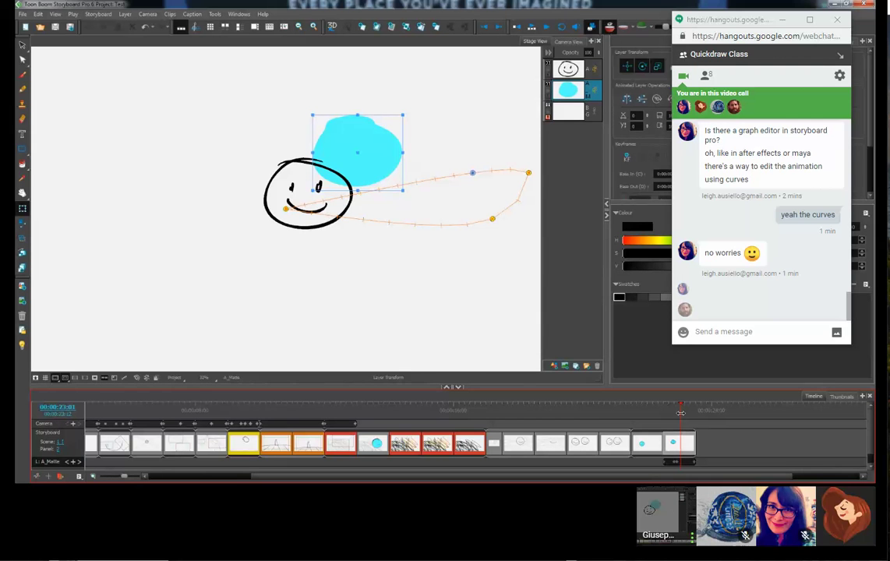
pyautogui.moveTo(680, 413); pyautogui.dragTo(669, 413)
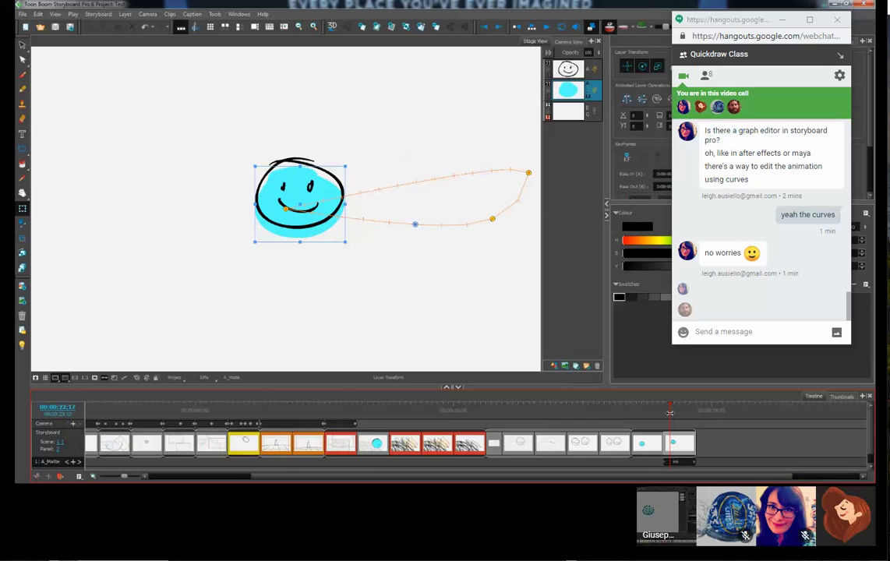
# Step: Undo the smiley and matte moves and their added keyframes back to the first-frame keyframe
pyautogui.hotkey('ctrl', 'z')
pyautogui.hotkey('ctrl', 'z')
pyautogui.hotkey('ctrl', 'z')
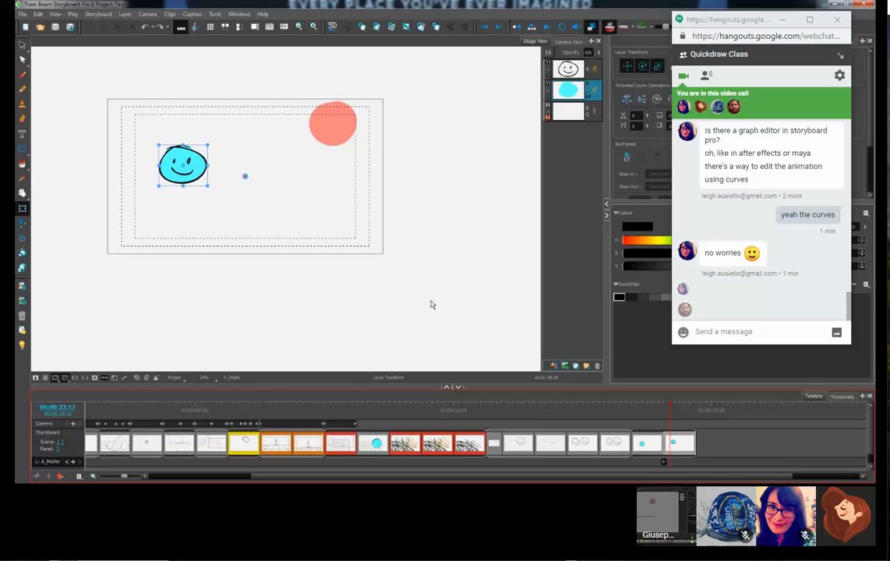
pyautogui.scroll(1, 421, 298)
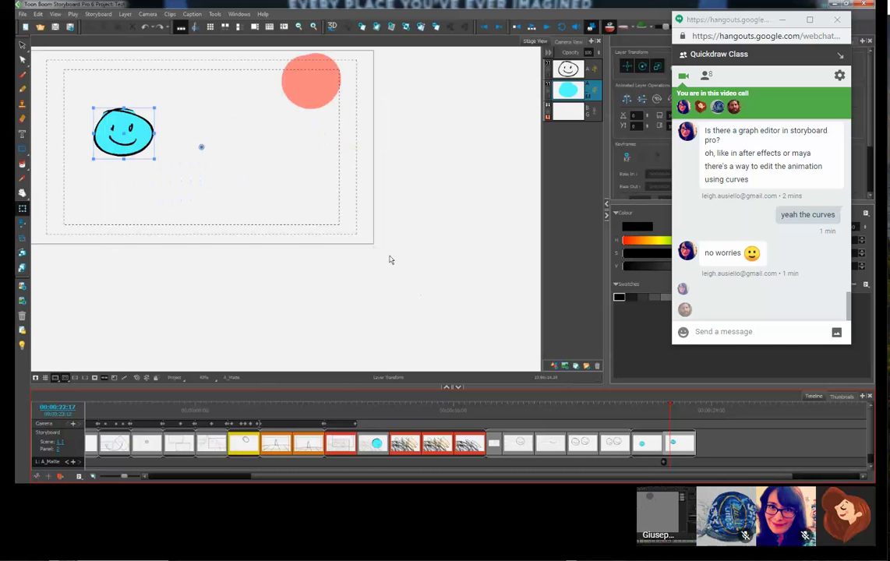
pyautogui.moveTo(343, 197); pyautogui.dragTo(527, 279)
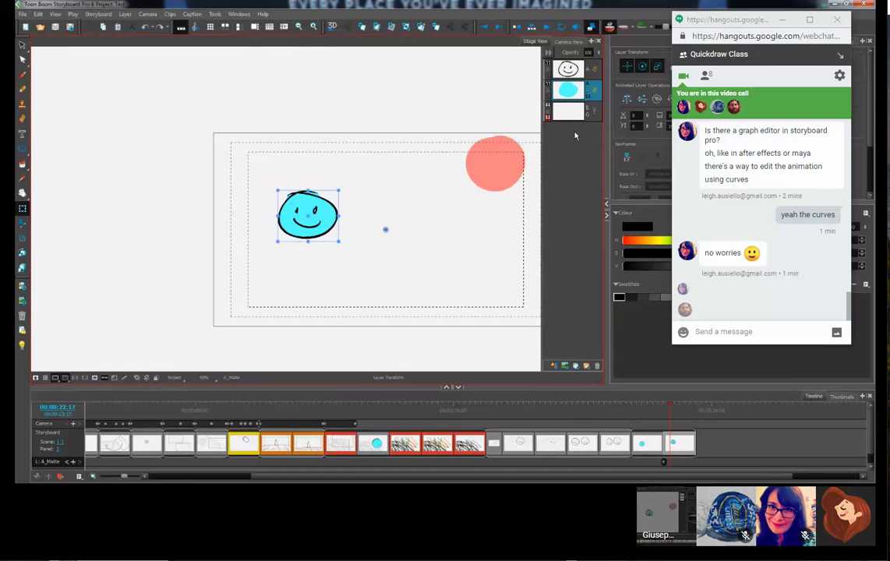
pyautogui.scroll(-3, 347, 216)
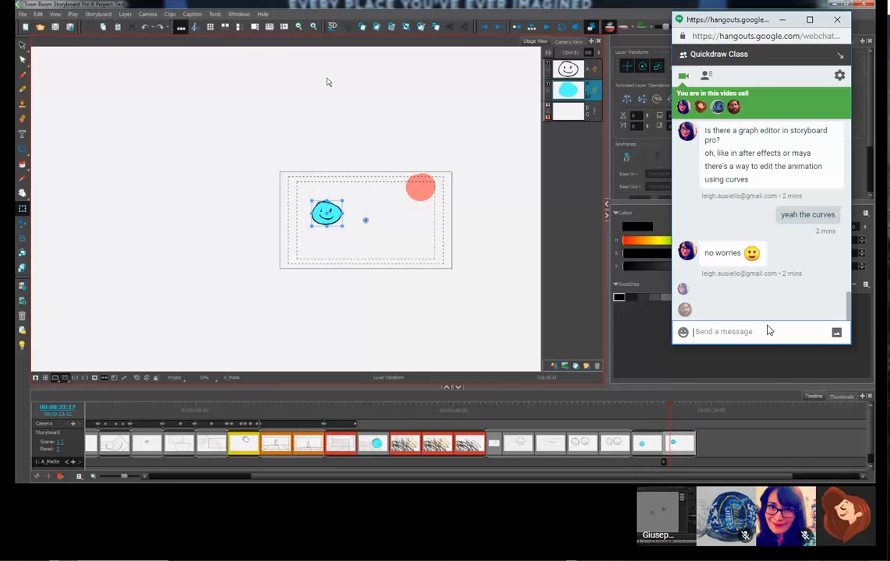
# Step: Send the message "so does the animation stay within that panel?" in the video call chat
pyautogui.write('so')
pyautogui.click(22, 16)
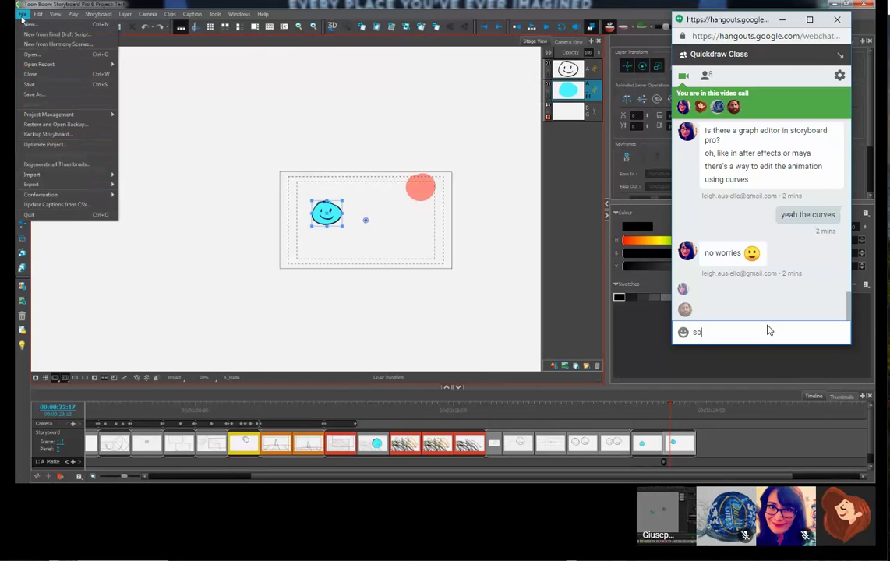
pyautogui.write('does the animati')
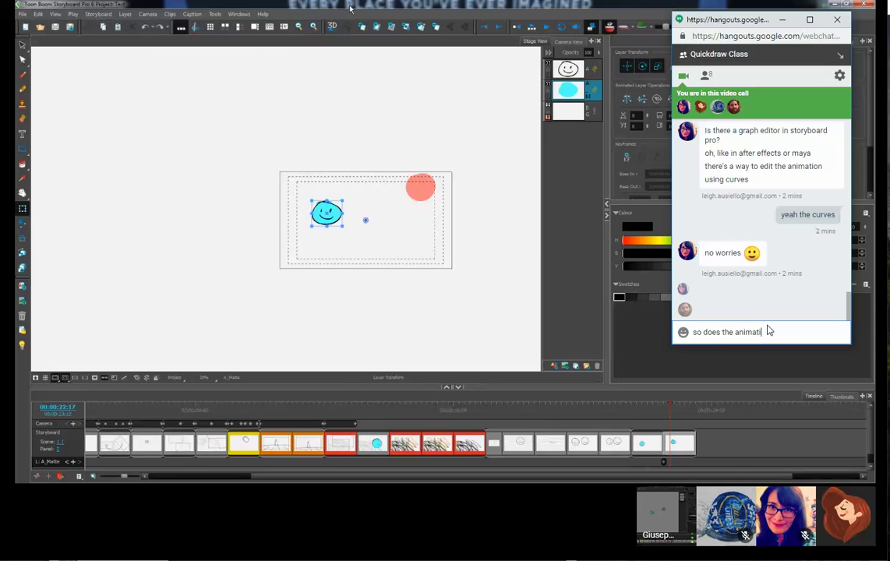
pyautogui.write('on stay within that panel?')
pyautogui.press('Return')
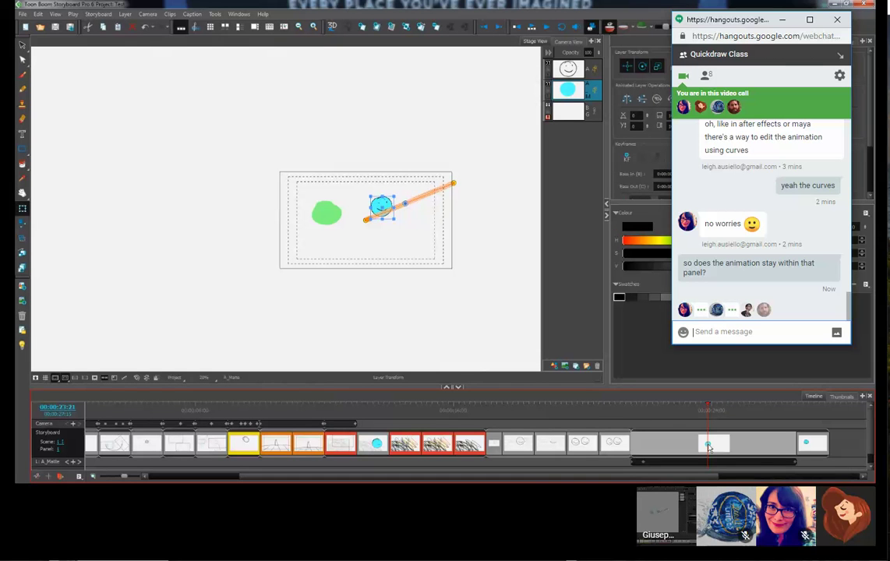
# Step: Go to the earlier panel with two line-drawn smileys and select the right smiley's outline stroke on layer A
pyautogui.click(708, 446)
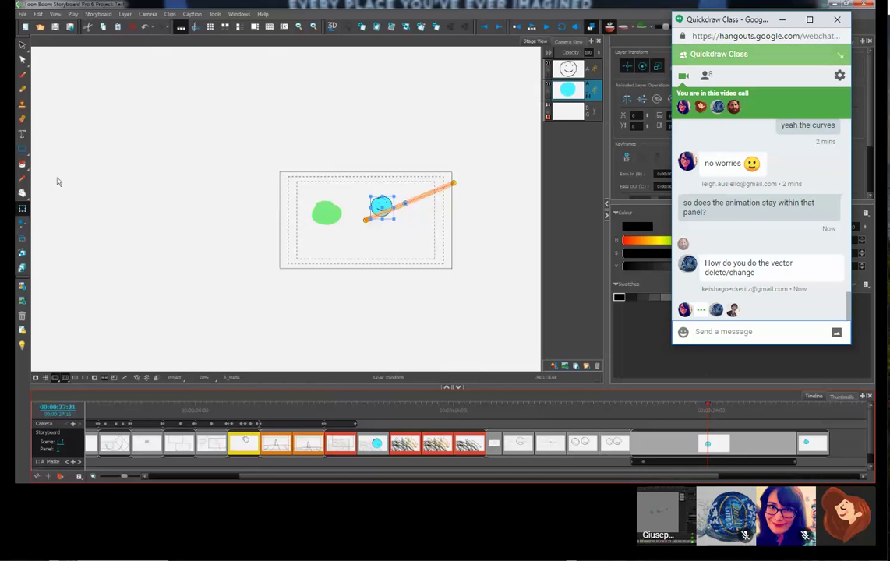
pyautogui.click(589, 446)
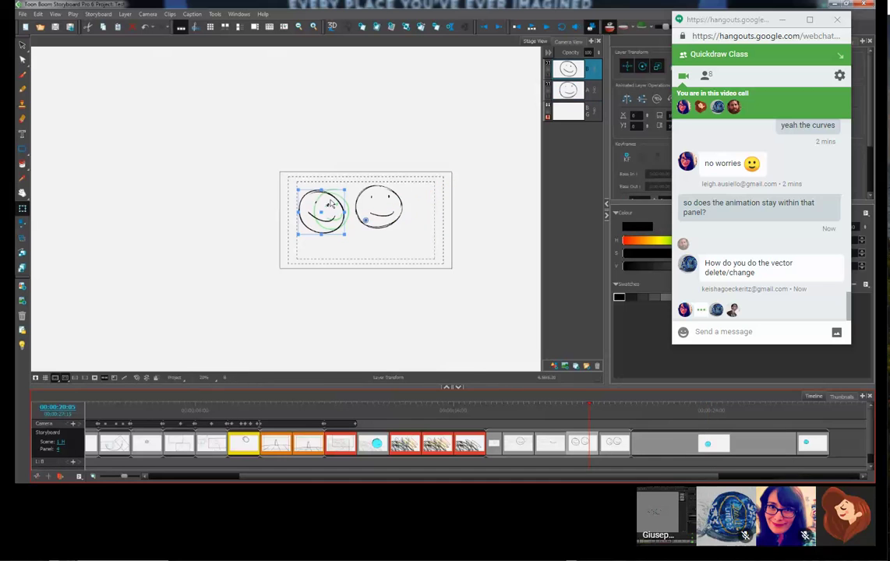
pyautogui.click(21, 75)
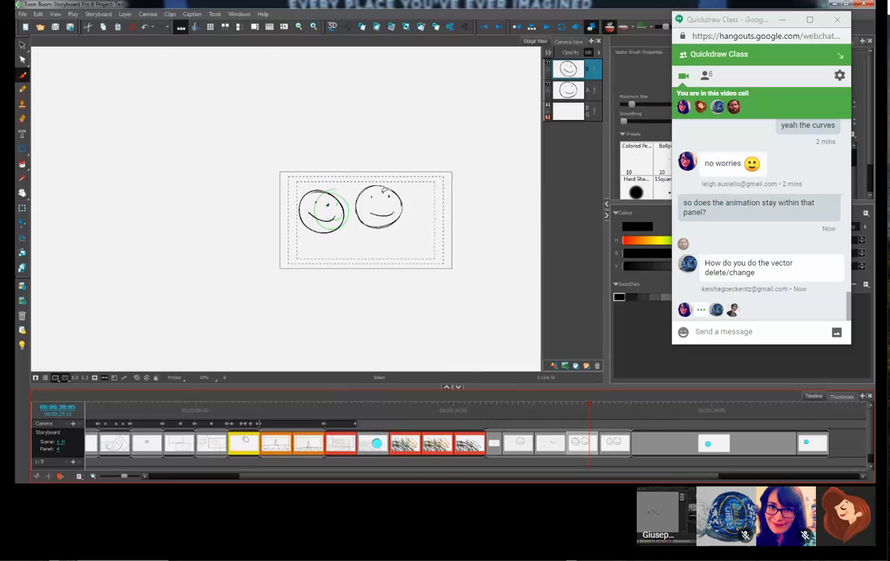
pyautogui.moveTo(384, 190); pyautogui.dragTo(382, 194)
pyautogui.scroll(2, 378, 193)
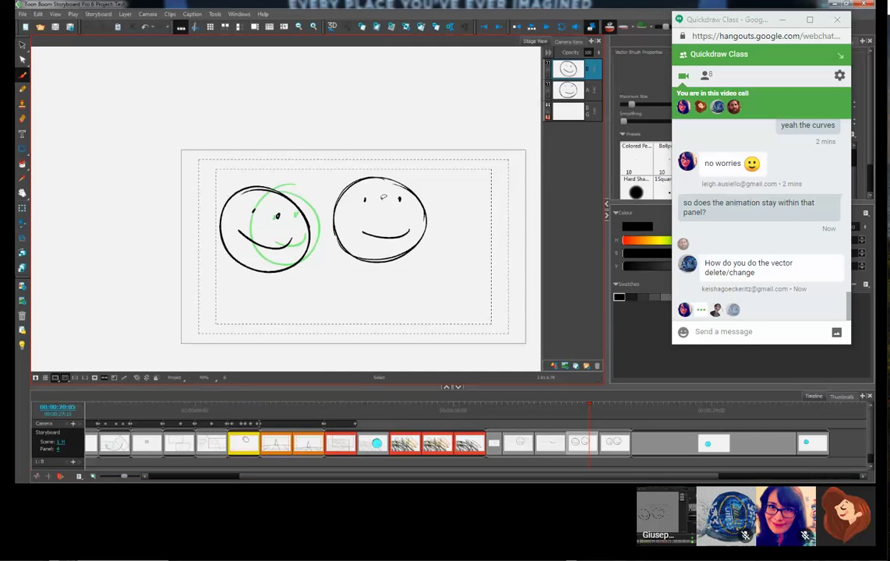
pyautogui.click(569, 90)
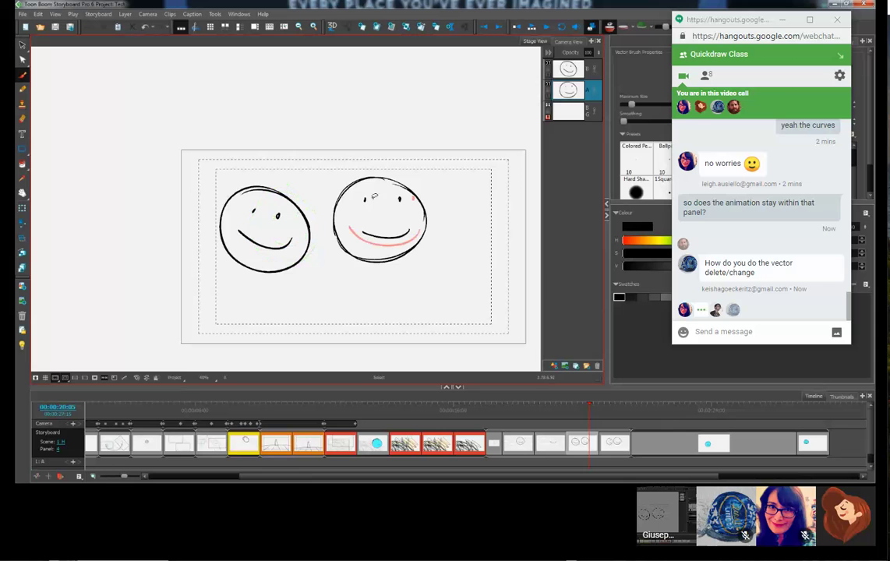
pyautogui.click(378, 180)
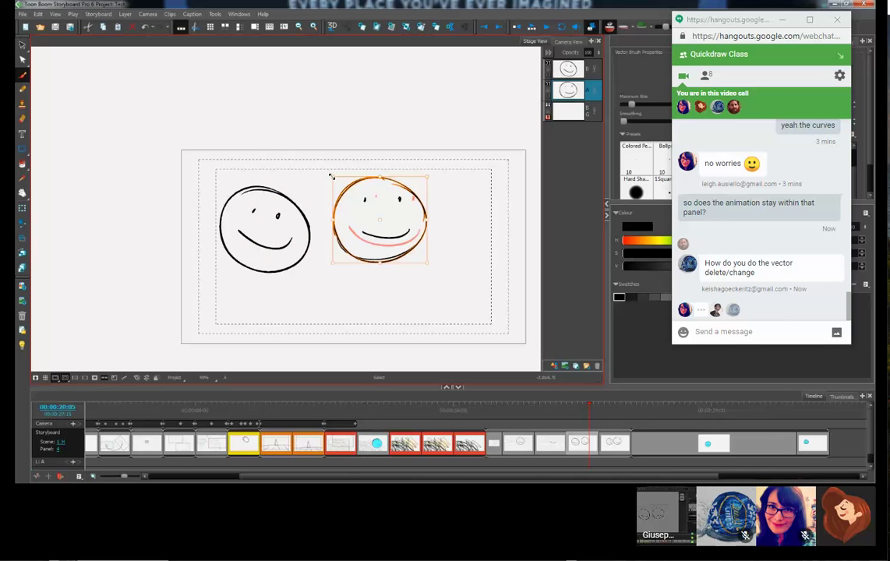
# Step: Enlarge the right smiley's selected outline stroke up and left, delete it, and undo both edits
pyautogui.moveTo(332, 177); pyautogui.dragTo(312, 149)
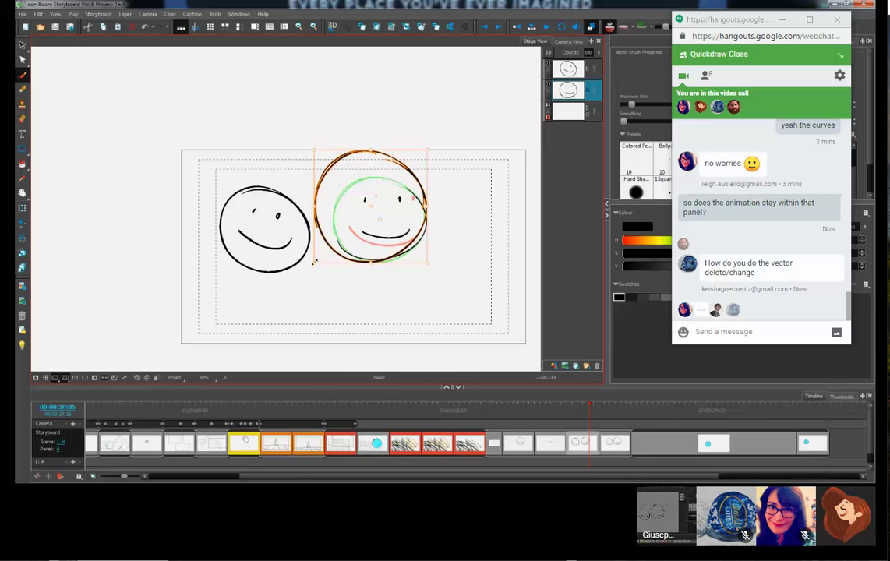
pyautogui.press('Delete')
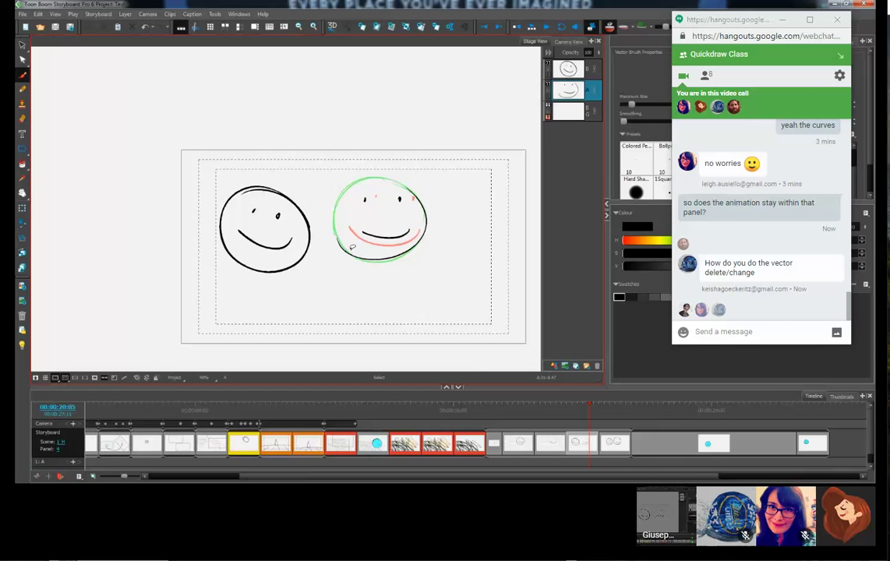
pyautogui.hotkey('ctrl', 'z')
pyautogui.hotkey('ctrl', 'z')
pyautogui.hotkey('ctrl', 'z')
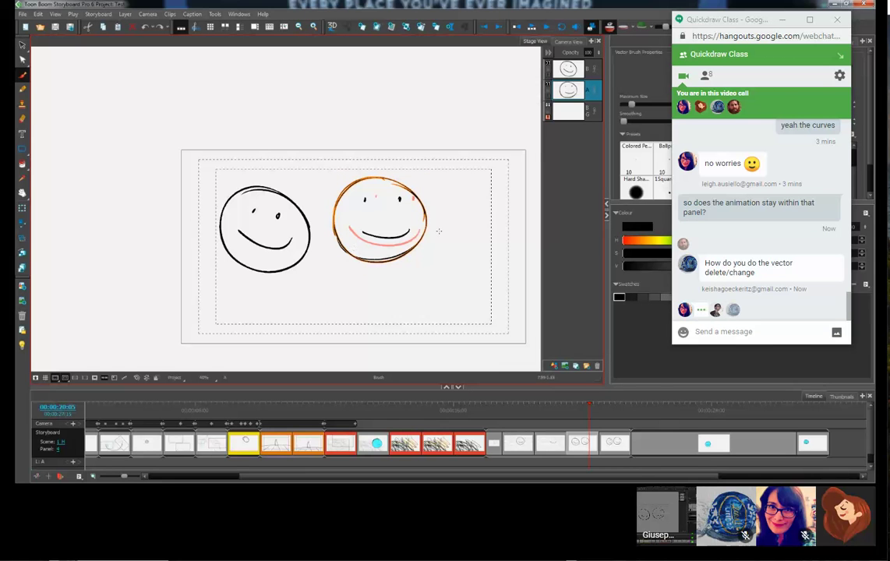
# Step: Draw a curved brush stroke in the empty area beside the right smiley on layer A
pyautogui.press('2')
pyautogui.press('2')
pyautogui.press('2')
pyautogui.moveTo(460, 267); pyautogui.dragTo(341, 216)
pyautogui.moveTo(355, 186); pyautogui.dragTo(478, 267)
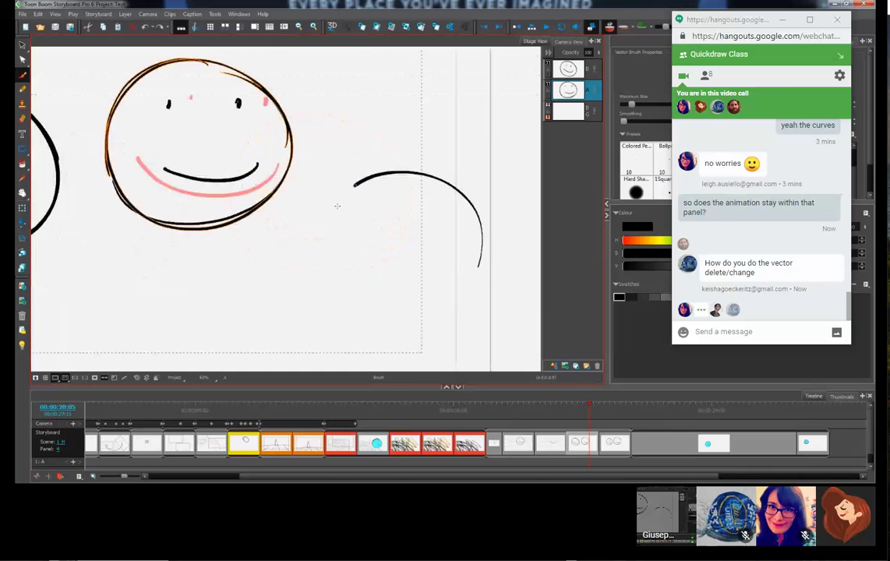
# Step: Draw a circle around the curved stroke beside the right smiley and a rough circle of overlapping strokes below the smileys on layer A
pyautogui.moveTo(337, 205); pyautogui.dragTo(342, 195)
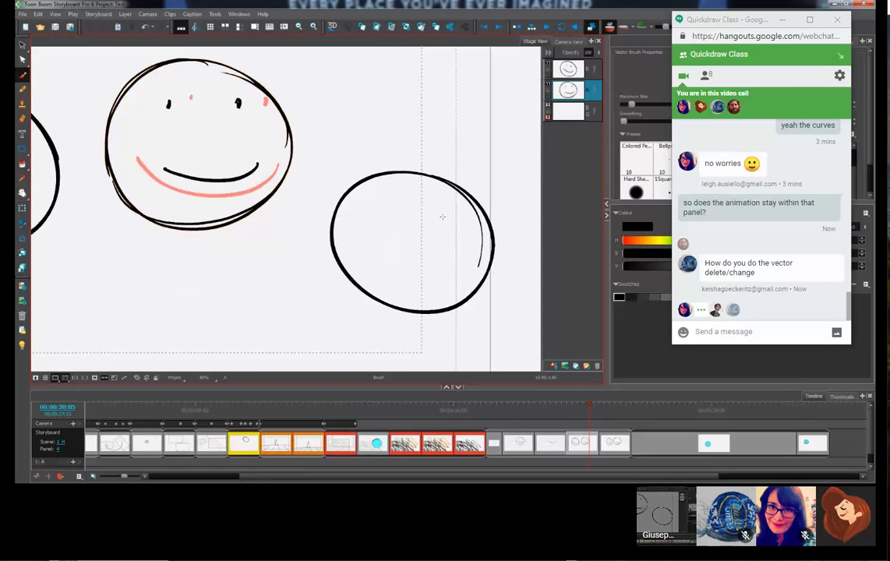
pyautogui.press('space')
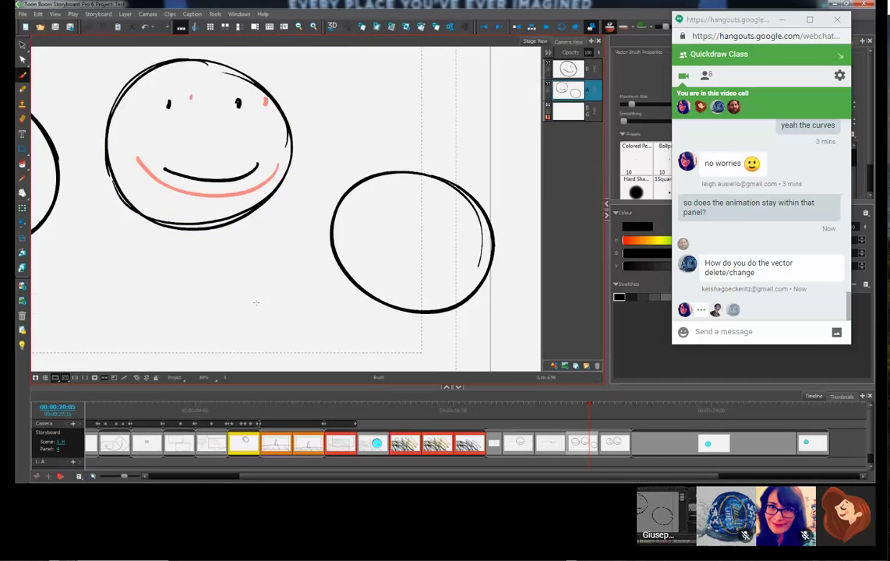
pyautogui.press('space')
pyautogui.moveTo(226, 299)
pyautogui.mouseDown()
pyautogui.moveTo(246, 240)
pyautogui.moveTo(343, 188)
pyautogui.mouseUp()
pyautogui.moveTo(415, 207); pyautogui.dragTo(385, 159)
pyautogui.moveTo(381, 157); pyautogui.dragTo(305, 148)
pyautogui.moveTo(304, 152); pyautogui.dragTo(240, 200)
pyautogui.moveTo(244, 210)
pyautogui.mouseDown()
pyautogui.moveTo(237, 231)
pyautogui.moveTo(264, 300)
pyautogui.moveTo(331, 138)
pyautogui.moveTo(257, 142)
pyautogui.moveTo(234, 234)
pyautogui.moveTo(303, 160)
pyautogui.moveTo(227, 261)
pyautogui.moveTo(366, 300)
pyautogui.moveTo(320, 134)
pyautogui.moveTo(313, 331)
pyautogui.mouseUp()
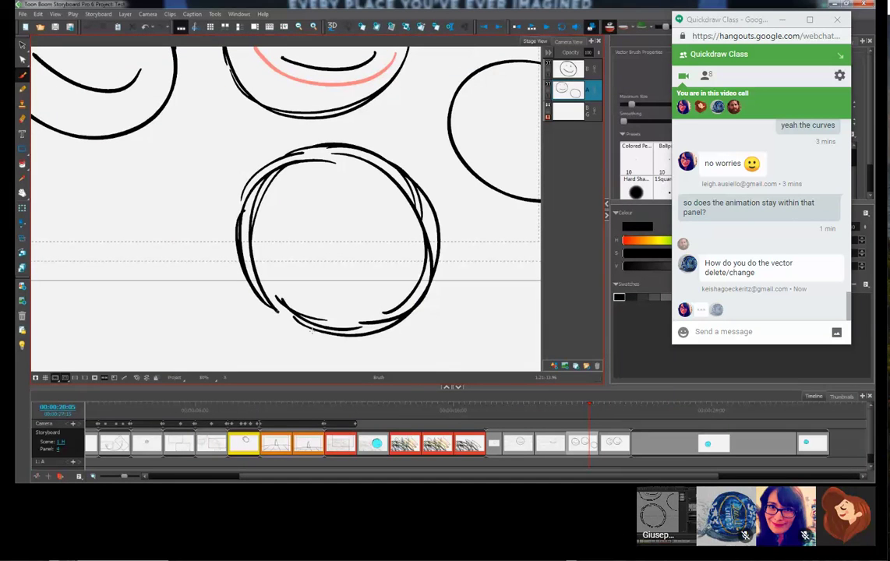
# Step: Delete the redundant inner and overlapping strokes of the rough lower circle on layer A, leaving its outer outline strokes
pyautogui.scroll(-2, 357, 203)
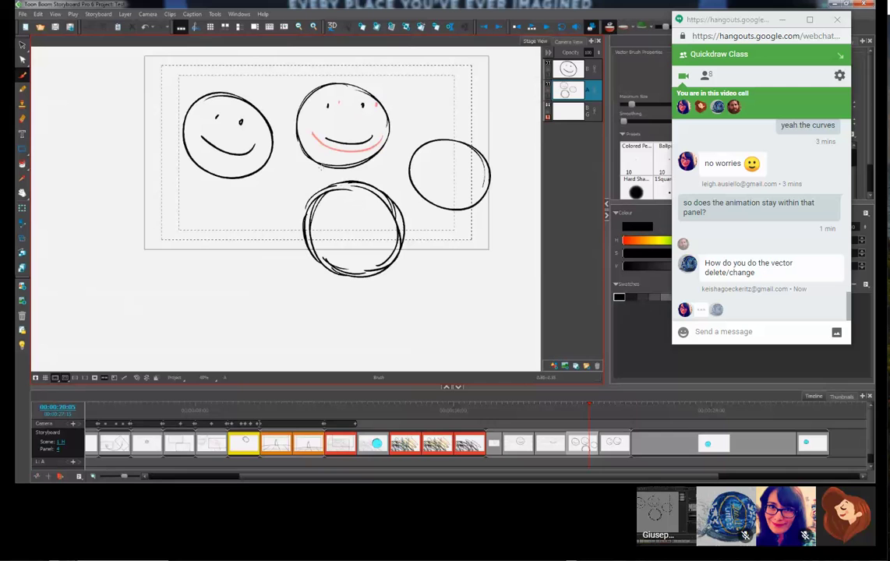
pyautogui.press('s')
pyautogui.click(339, 191)
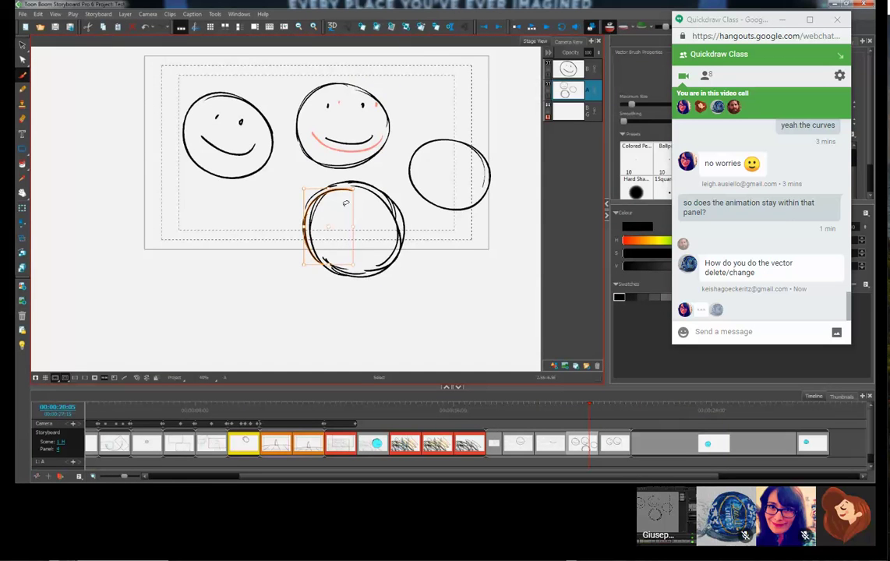
pyautogui.scroll(2, 345, 203)
pyautogui.press('Delete')
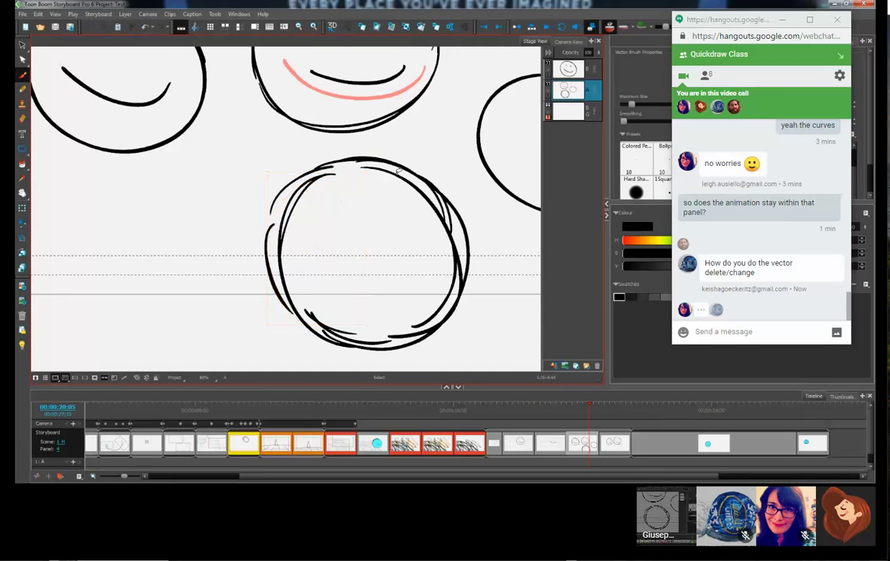
pyautogui.click(381, 171)
pyautogui.press('Delete')
pyautogui.click(318, 178)
pyautogui.press('Delete')
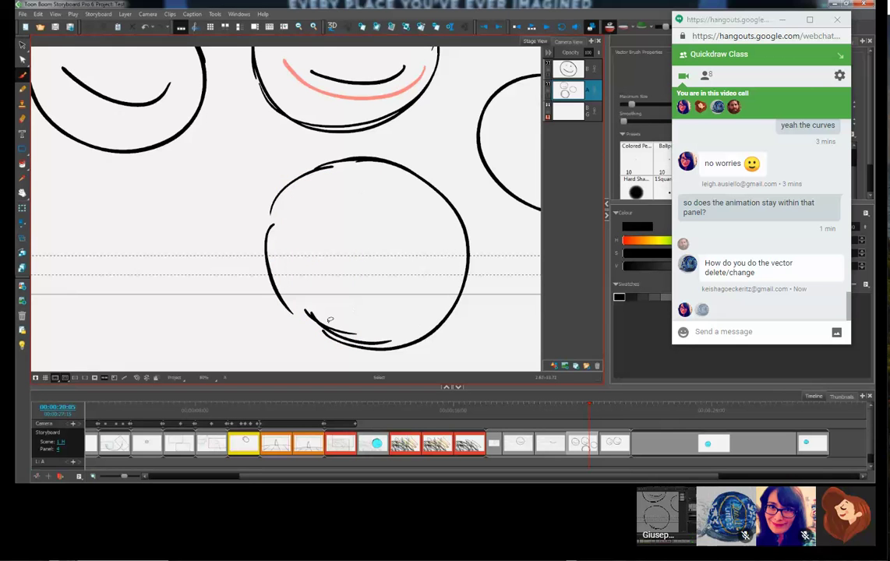
pyautogui.click(340, 324)
pyautogui.press('Delete')
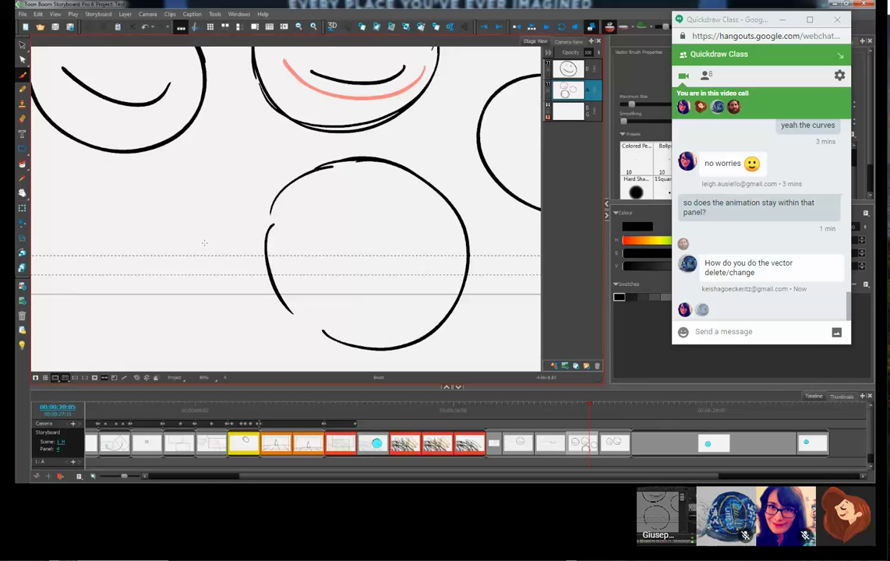
# Step: Brush heavier strokes along the lower circle's left and bottom edges to close the gaps in its outline
pyautogui.moveTo(274, 204)
pyautogui.mouseDown()
pyautogui.moveTo(268, 249)
pyautogui.moveTo(358, 357)
pyautogui.moveTo(288, 311)
pyautogui.mouseUp()
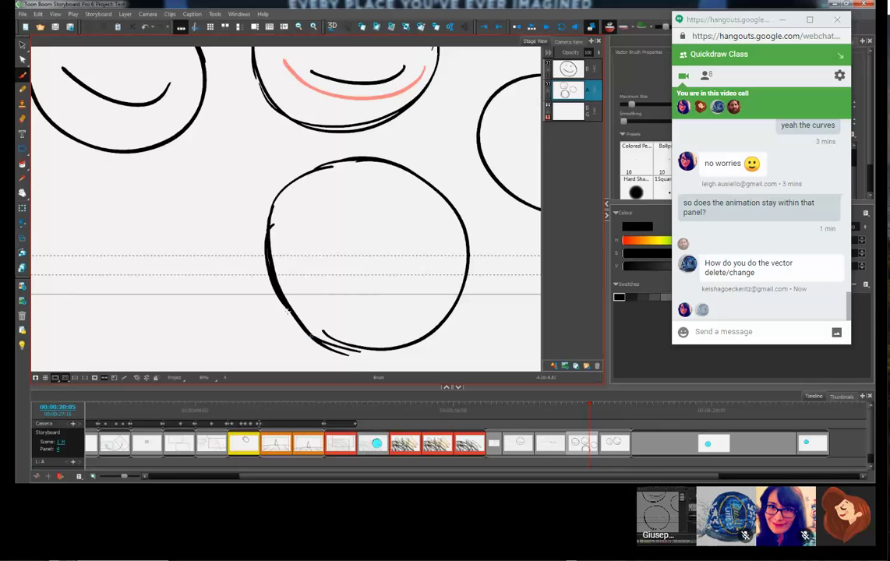
pyautogui.moveTo(272, 275)
pyautogui.mouseDown()
pyautogui.moveTo(301, 327)
pyautogui.moveTo(403, 348)
pyautogui.mouseUp()
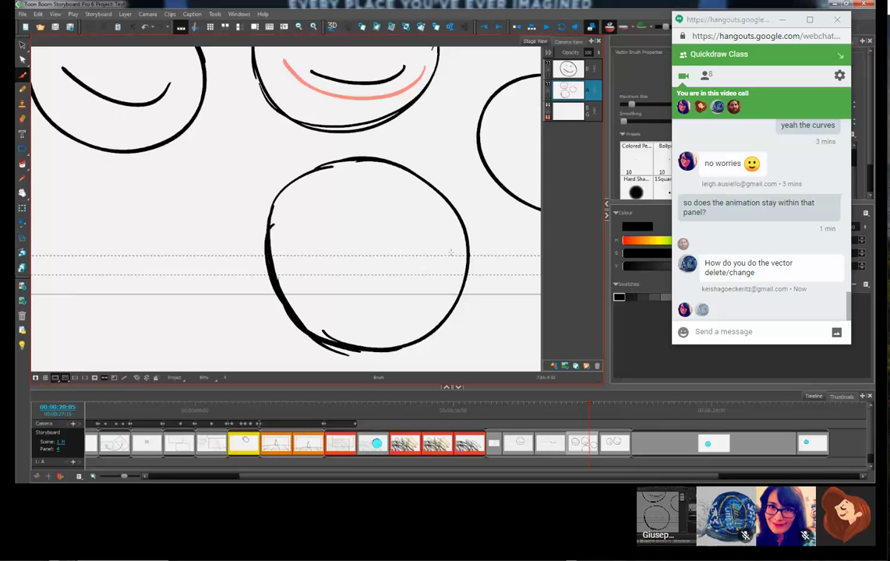
# Step: Copy the lower circle onto a new layer above layer A and move the copy below the left smiley
pyautogui.press('1')
pyautogui.press('s')
pyautogui.moveTo(480, 286)
pyautogui.mouseDown()
pyautogui.moveTo(399, 183)
pyautogui.moveTo(340, 300)
pyautogui.moveTo(459, 305)
pyautogui.moveTo(412, 198)
pyautogui.moveTo(417, 320)
pyautogui.mouseUp()
pyautogui.click(555, 366)
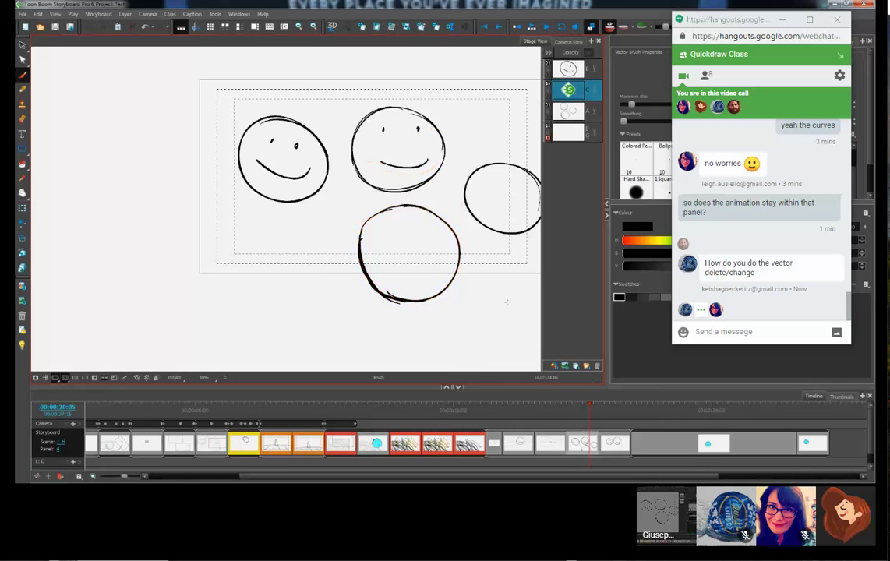
pyautogui.hotkey('ctrl', 'v')
pyautogui.moveTo(363, 226); pyautogui.dragTo(231, 253)
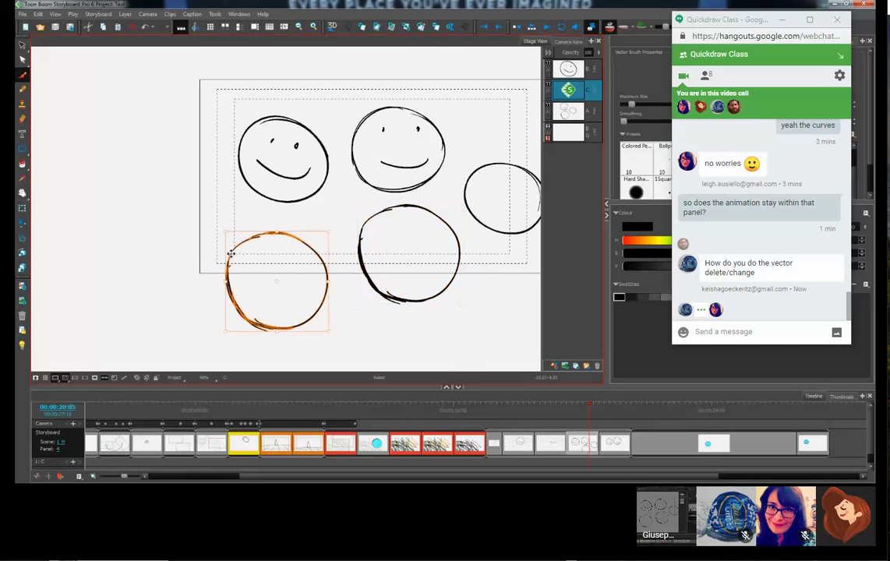
# Step: Select and delete the copied circle's right-hand stroke on layer C, and undo the deletion
pyautogui.moveTo(214, 289); pyautogui.dragTo(251, 236)
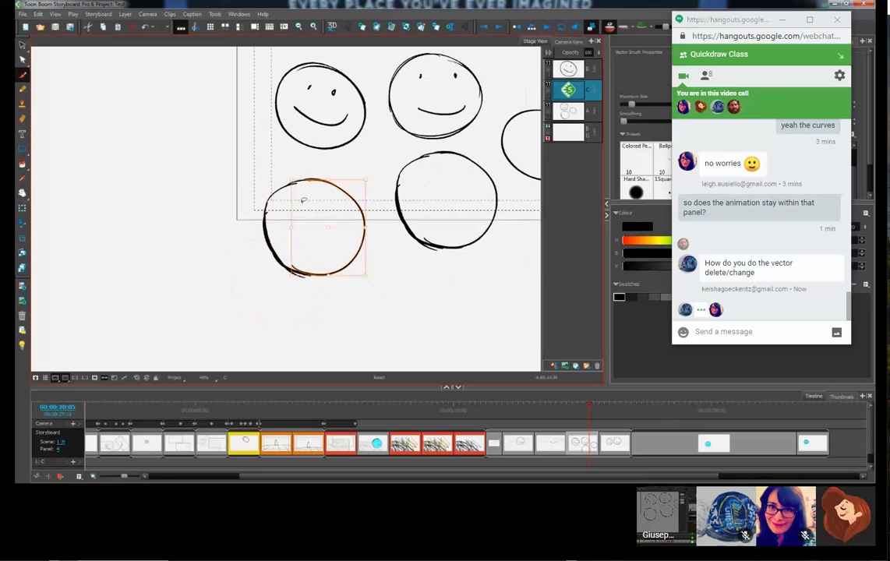
pyautogui.press('Delete')
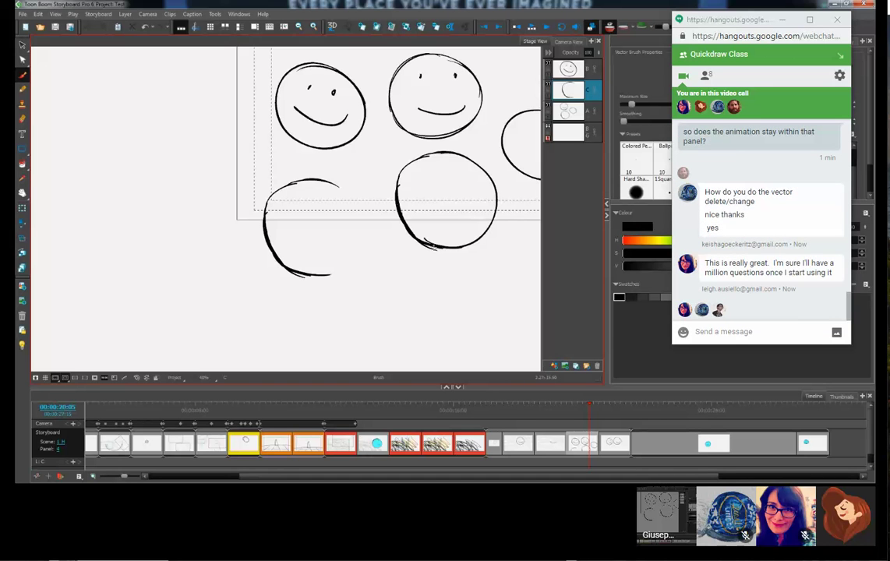
pyautogui.moveTo(312, 179); pyautogui.dragTo(295, 274)
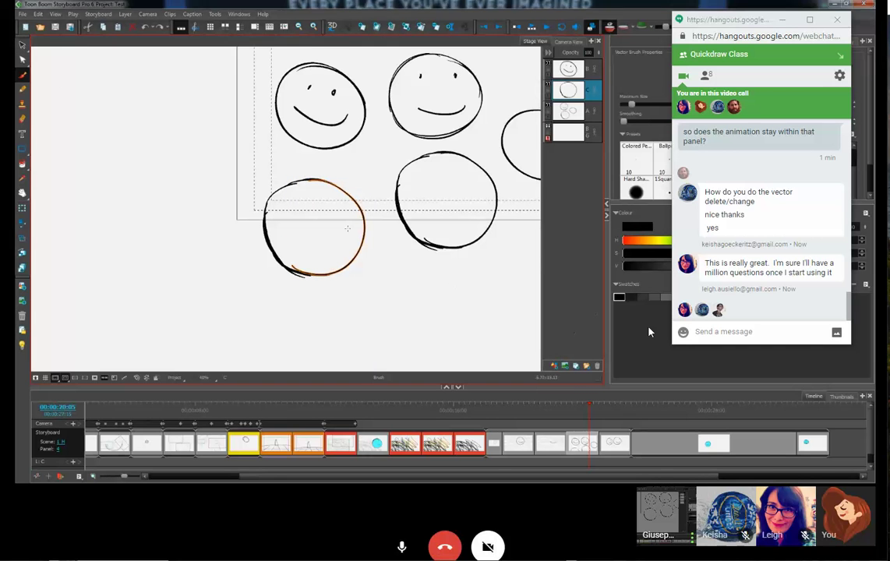
# Step: Send the message "yes" in the video call chat
pyautogui.click(717, 333)
pyautogui.write('yes')
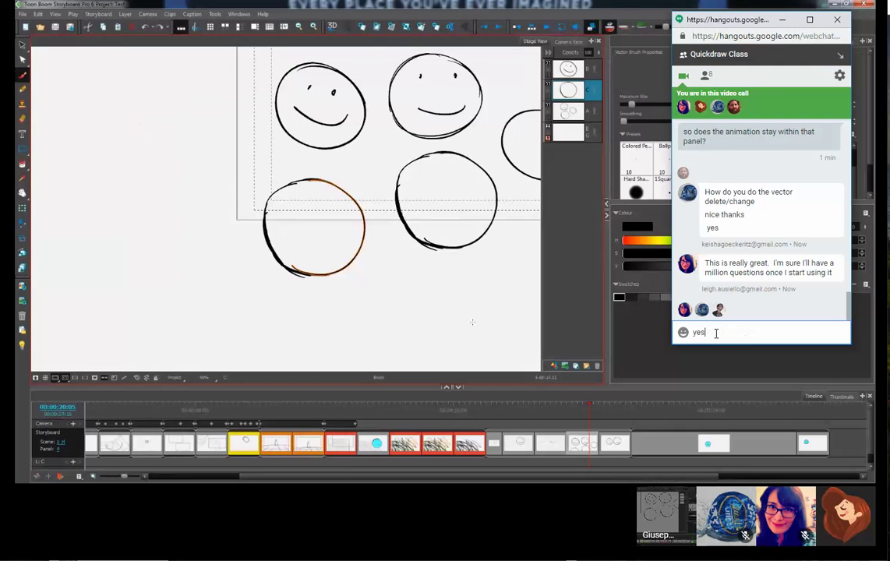
pyautogui.press('Return')
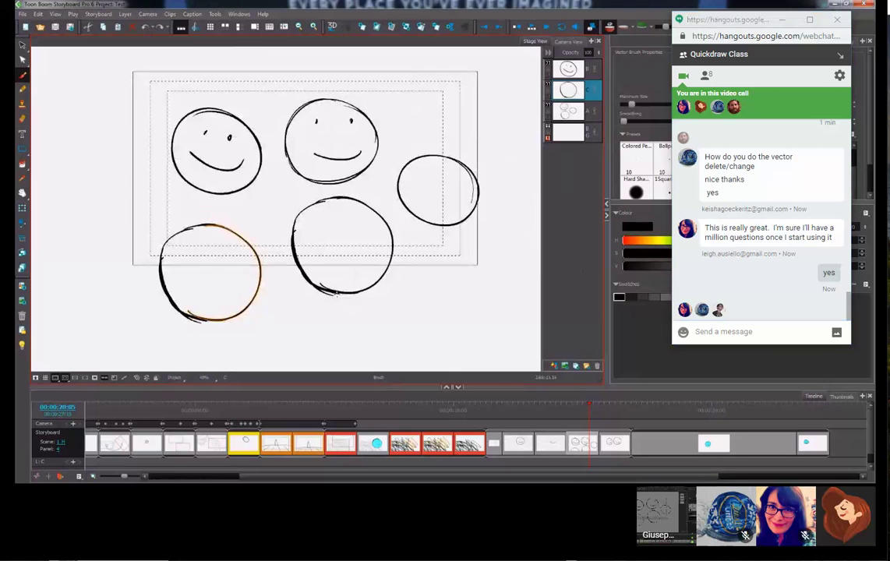
# Step: Select the circle to the right of the smileys on layer A and enlarge it up and to the right
pyautogui.click(23, 44)
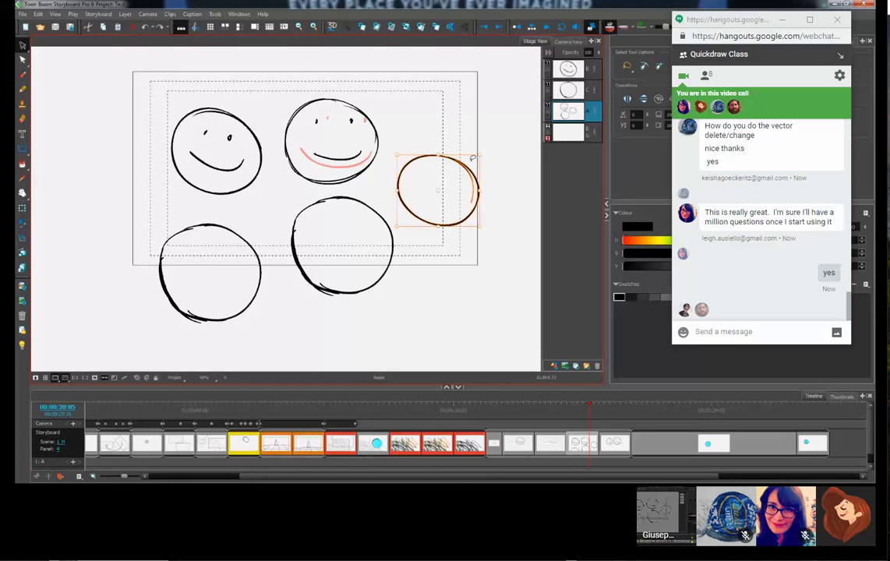
pyautogui.moveTo(479, 155)
pyautogui.mouseDown()
pyautogui.moveTo(551, 115)
pyautogui.moveTo(441, 181)
pyautogui.moveTo(506, 155)
pyautogui.moveTo(541, 97)
pyautogui.moveTo(460, 184)
pyautogui.moveTo(532, 118)
pyautogui.moveTo(488, 159)
pyautogui.moveTo(478, 156)
pyautogui.moveTo(501, 153)
pyautogui.moveTo(501, 135)
pyautogui.moveTo(470, 169)
pyautogui.mouseUp()
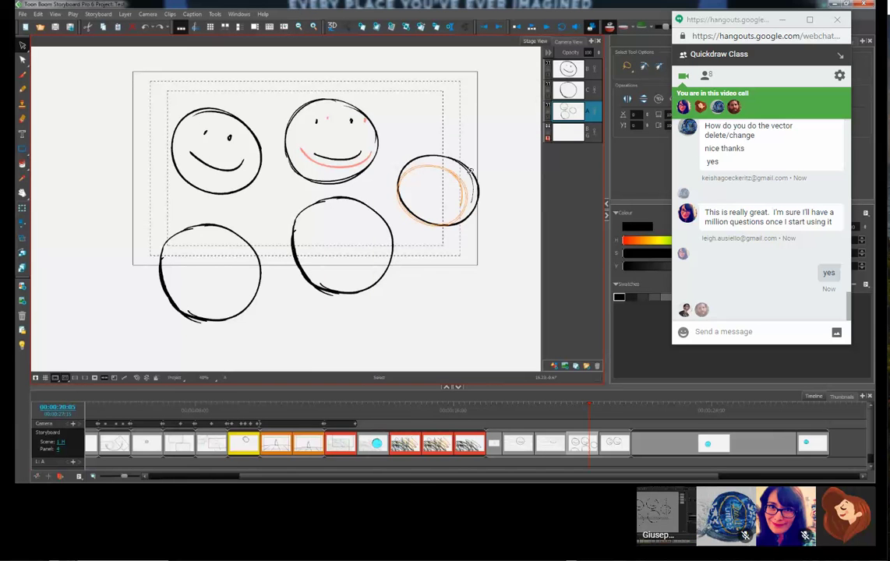
pyautogui.moveTo(470, 169); pyautogui.dragTo(496, 145)
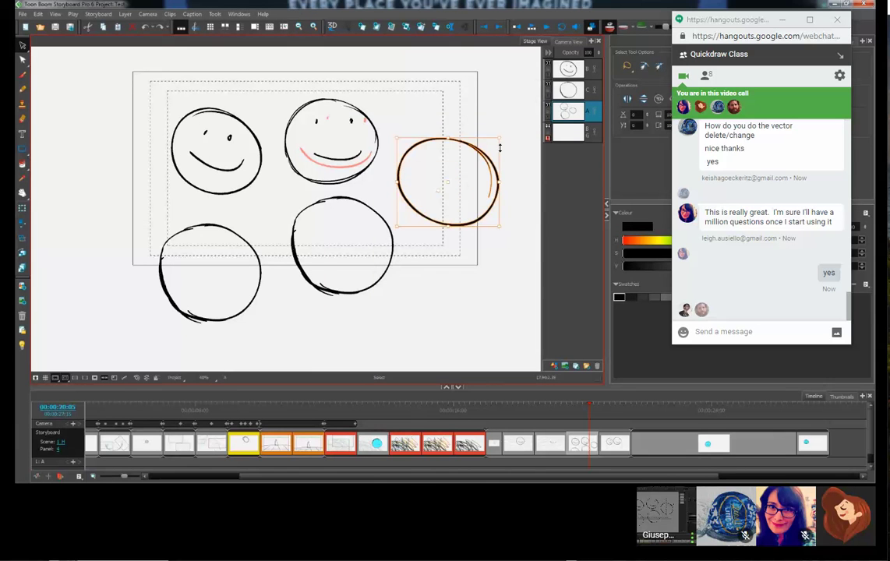
# Step: Draw two eyes and a smile inside the enlarged circle with the Brush tool
pyautogui.click(22, 75)
pyautogui.moveTo(468, 164); pyautogui.dragTo(470, 162)
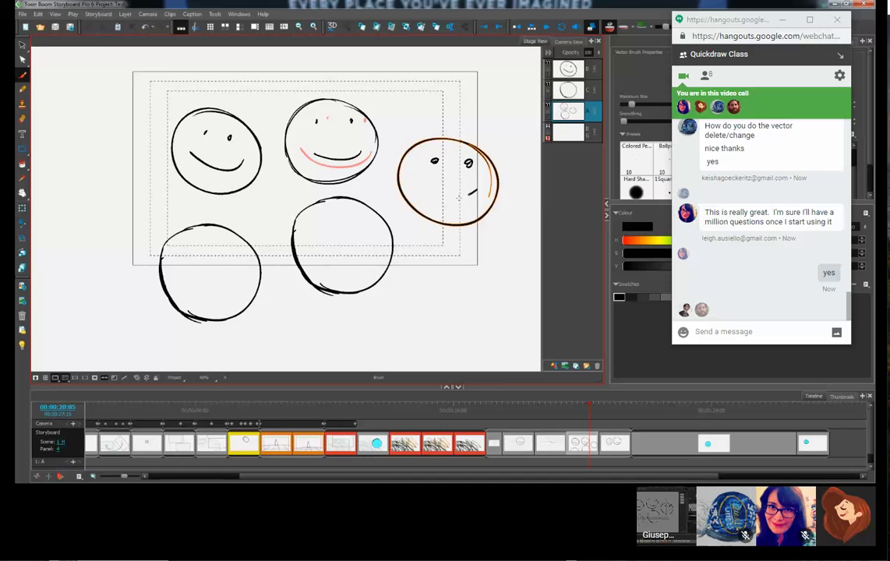
pyautogui.moveTo(424, 184); pyautogui.dragTo(471, 190)
# Step: Select the whole new smiley on layer A and scale it down to a tiny face toward its lower-left corner
pyautogui.click(22, 45)
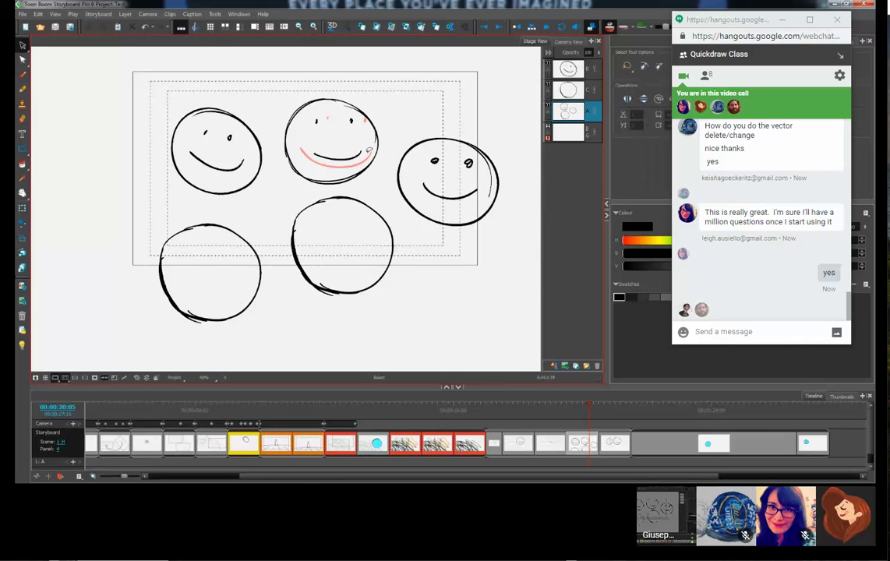
pyautogui.moveTo(434, 125)
pyautogui.mouseDown()
pyautogui.moveTo(384, 168)
pyautogui.moveTo(507, 222)
pyautogui.moveTo(436, 126)
pyautogui.mouseUp()
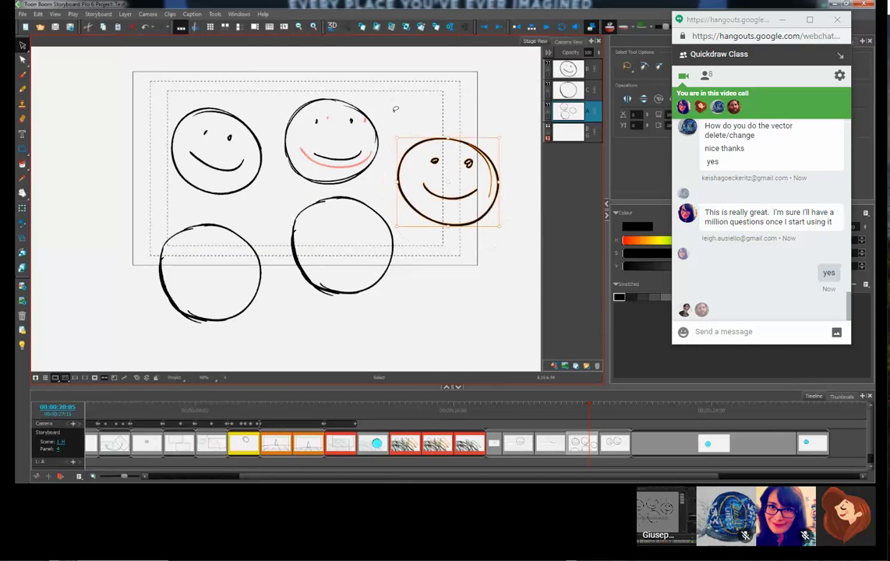
pyautogui.moveTo(499, 136); pyautogui.dragTo(433, 193)
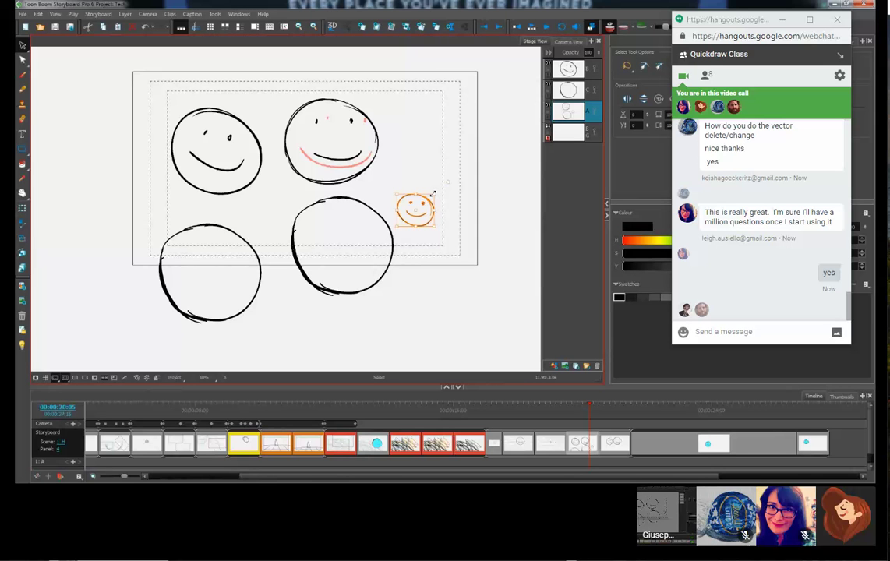
pyautogui.moveTo(431, 194); pyautogui.dragTo(420, 207)
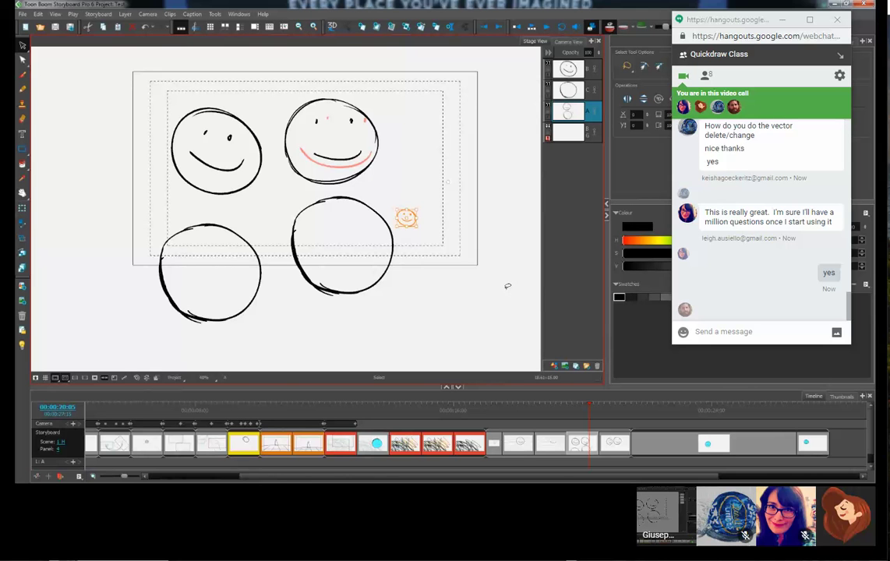
pyautogui.scroll(2, 390, 208)
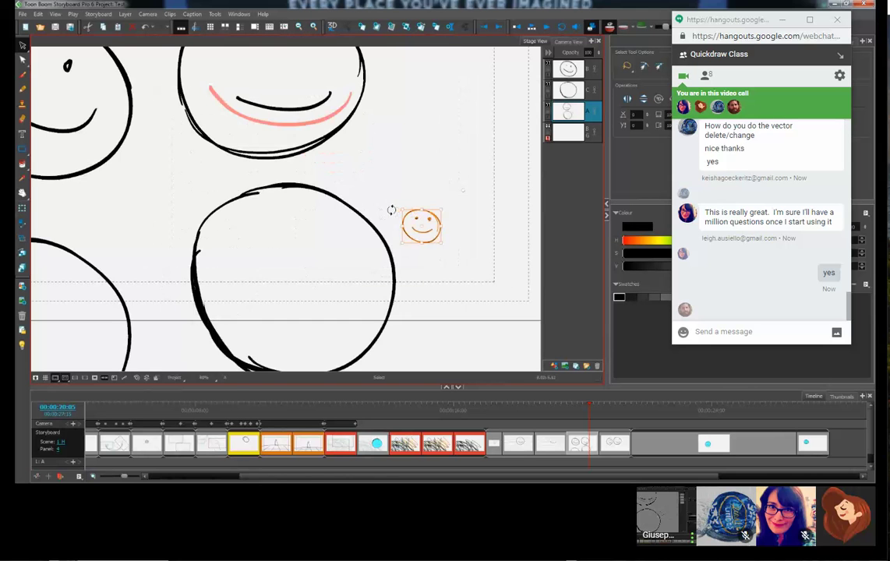
pyautogui.moveTo(395, 206); pyautogui.dragTo(435, 269)
pyautogui.scroll(-2, 443, 265)
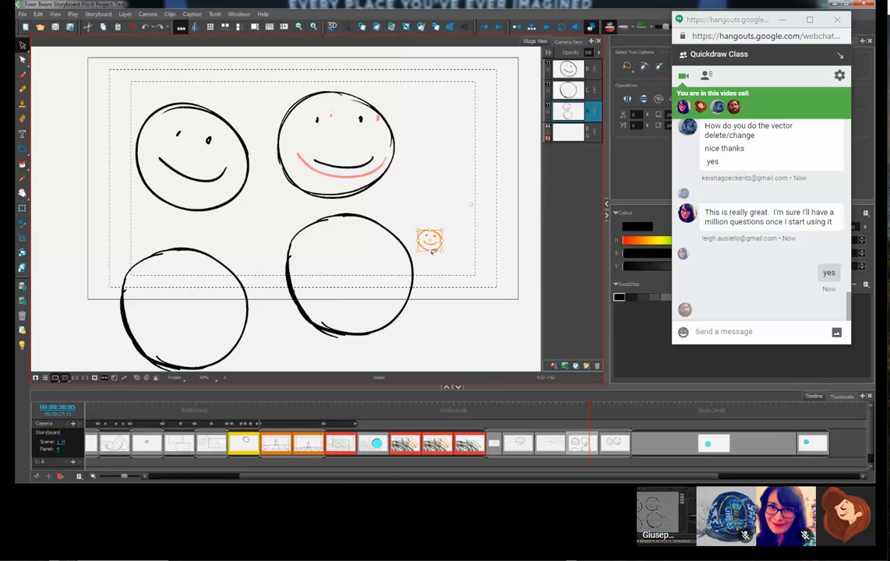
# Step: Deselect the tiny smiley by switching to the Cutter tool
pyautogui.click(23, 45)
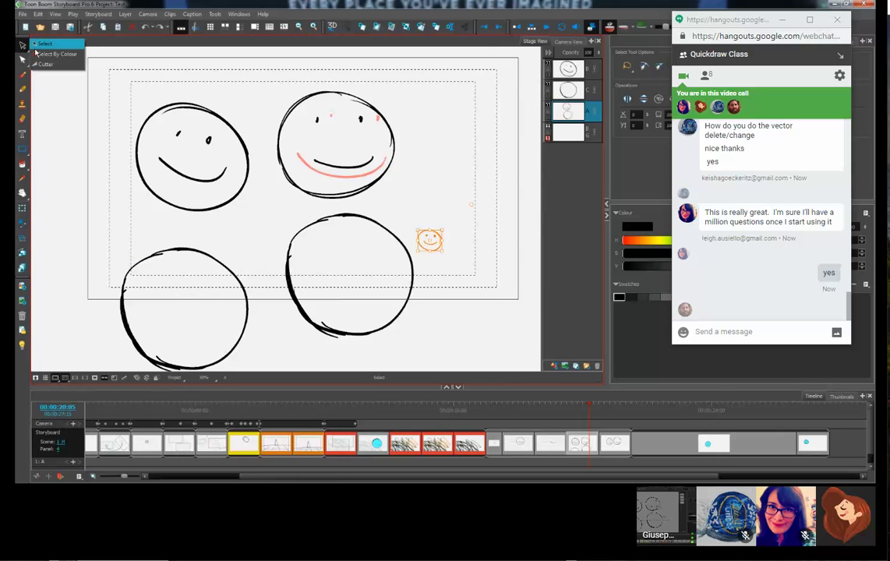
pyautogui.click(45, 64)
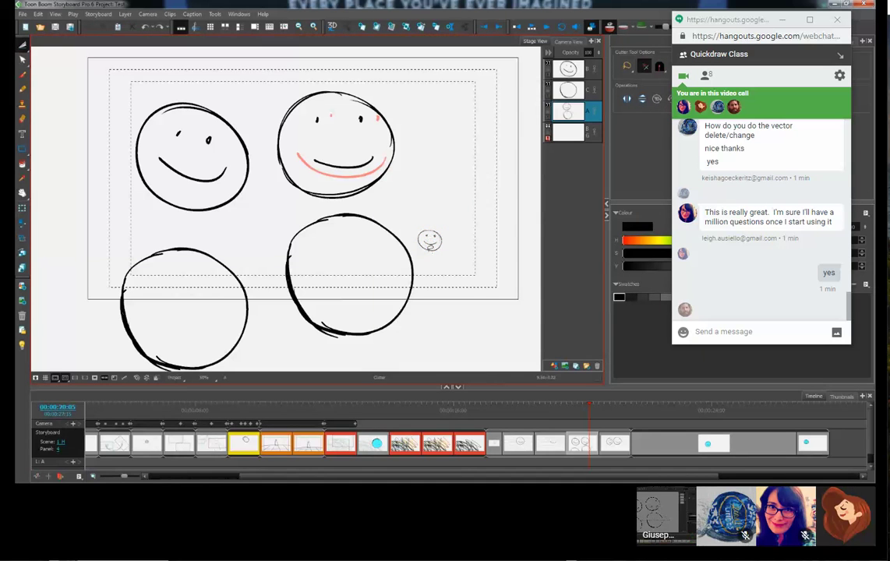
pyautogui.scroll(2, 427, 244)
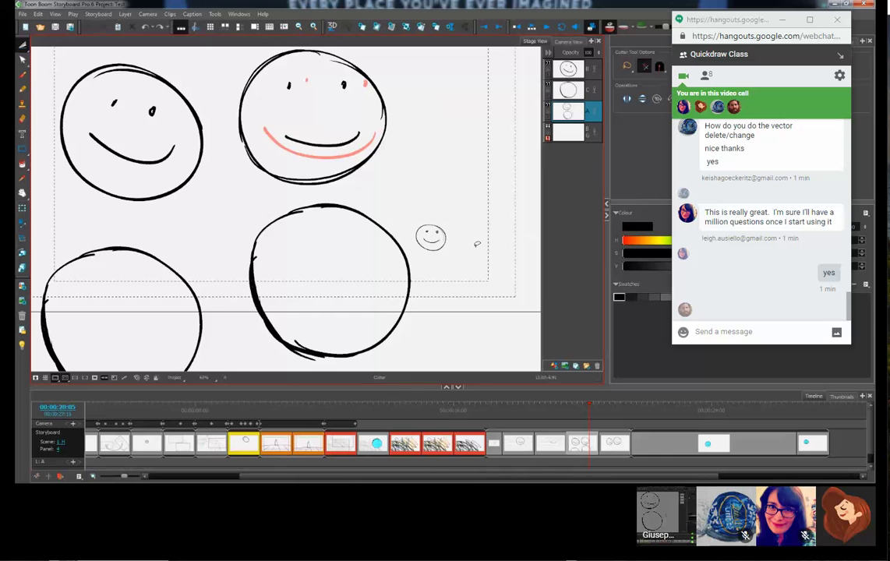
# Step: Create a cyan auto-matte with radius 100 on a new layer for the smiley on layer B, and undo it
pyautogui.click(573, 64)
pyautogui.hotkey('ctrl', 'shift', 'm')
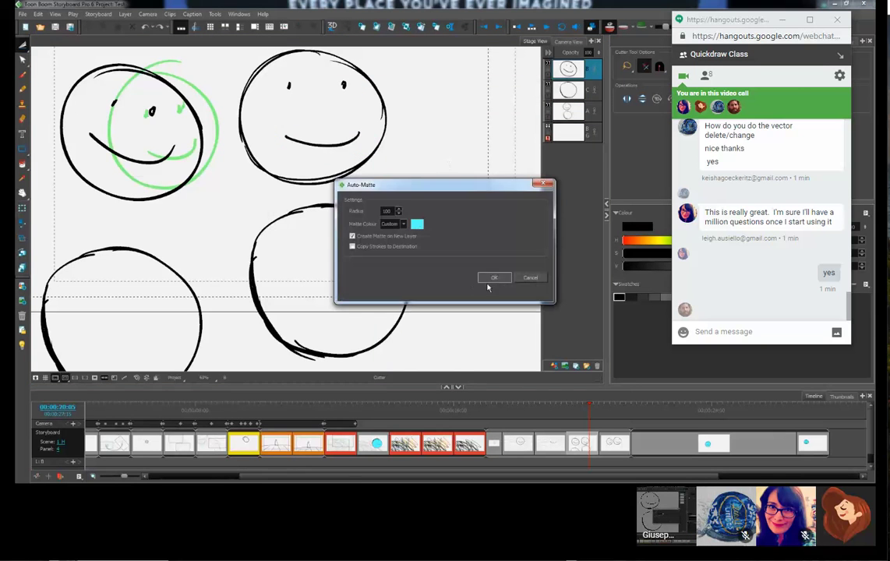
pyautogui.click(491, 279)
pyautogui.moveTo(140, 139); pyautogui.dragTo(400, 160)
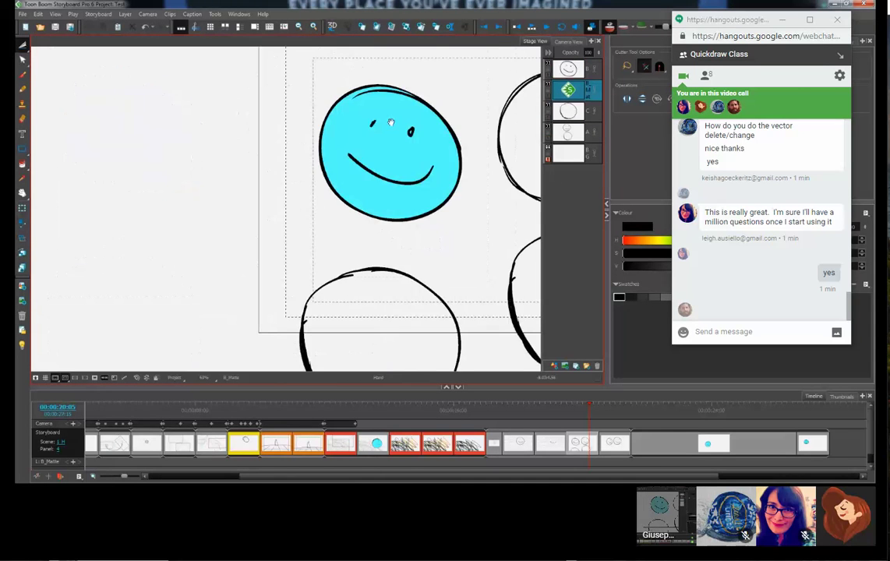
pyautogui.moveTo(390, 123); pyautogui.dragTo(364, 163)
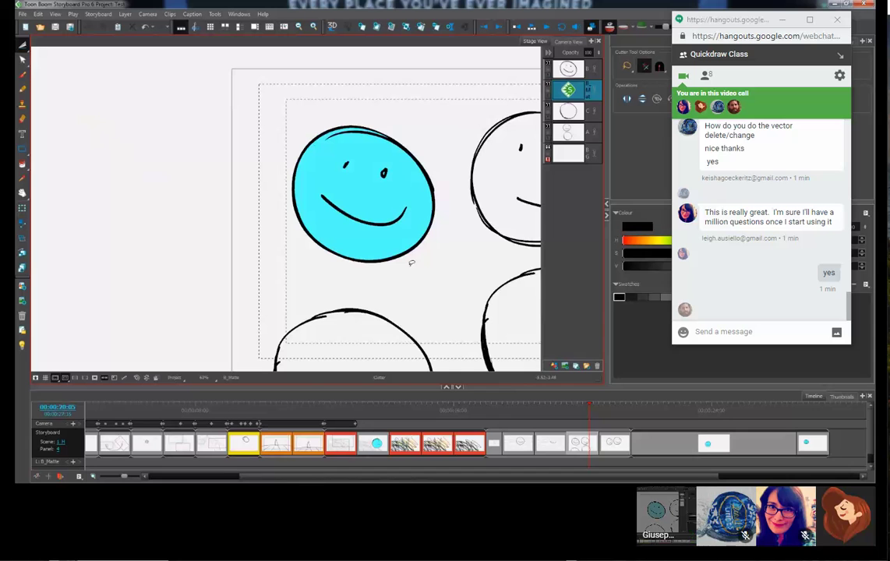
pyautogui.moveTo(413, 272)
pyautogui.mouseDown()
pyautogui.moveTo(375, 186)
pyautogui.moveTo(363, 278)
pyautogui.moveTo(426, 272)
pyautogui.mouseUp()
pyautogui.hotkey('ctrl', 'z')
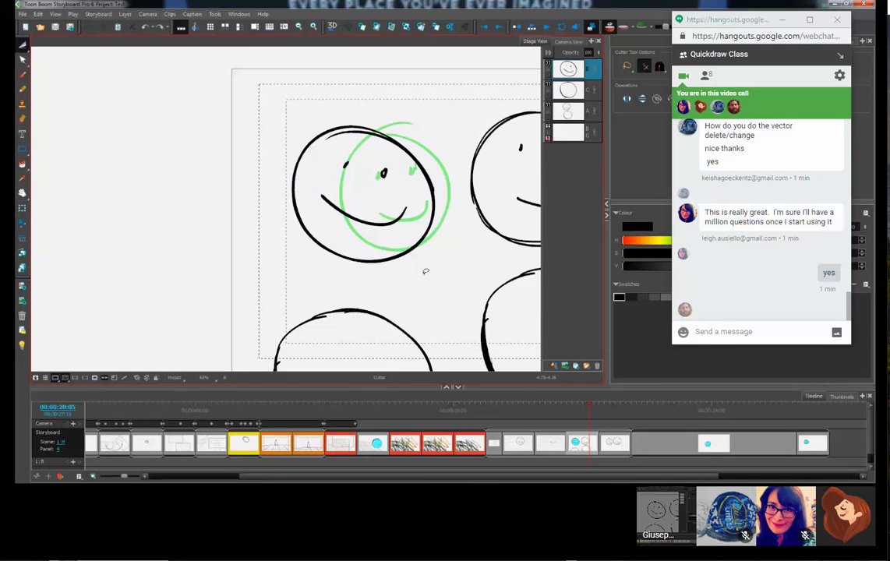
# Step: Create a cyan auto-matte on a new layer beneath the smiley on layer B
pyautogui.click(568, 87)
pyautogui.keyDown('shift'); pyautogui.click(571, 73); pyautogui.keyUp('shift')
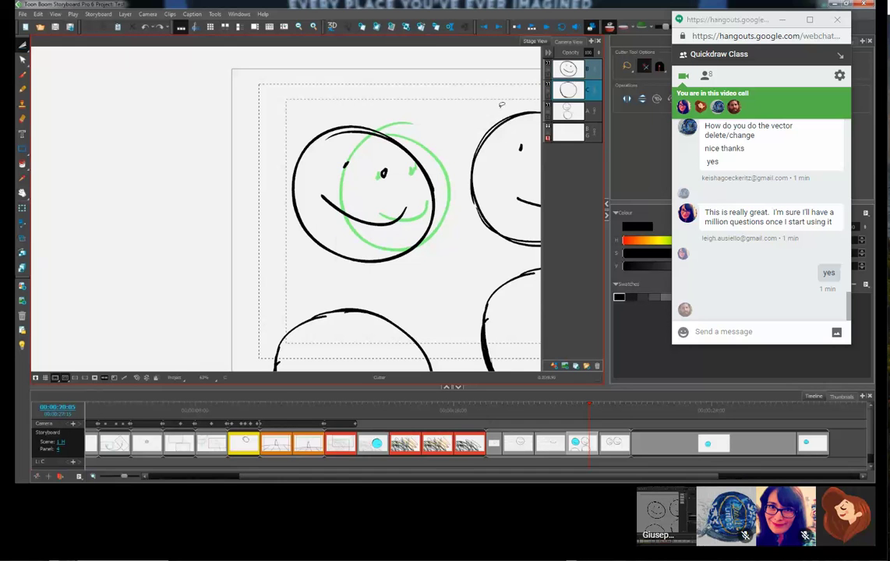
pyautogui.click(532, 278)
pyautogui.click(567, 76)
pyautogui.hotkey('ctrl', 'm')
pyautogui.press('Return')
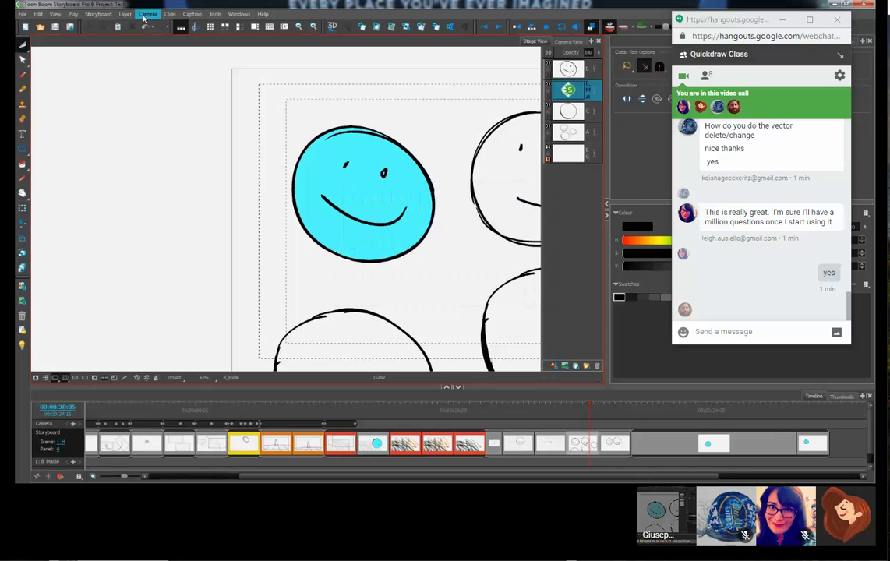
# Step: Cut a narrow wedge out of the lower part of the cyan matte with the Cutter tool, and select the remaining matte
pyautogui.moveTo(377, 209)
pyautogui.mouseDown()
pyautogui.moveTo(412, 280)
pyautogui.moveTo(434, 275)
pyautogui.mouseUp()
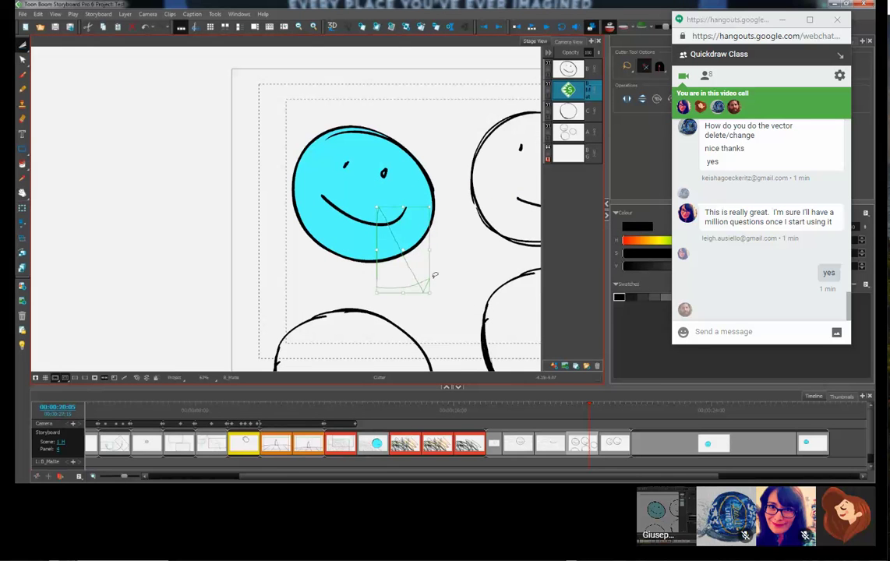
pyautogui.press('Delete')
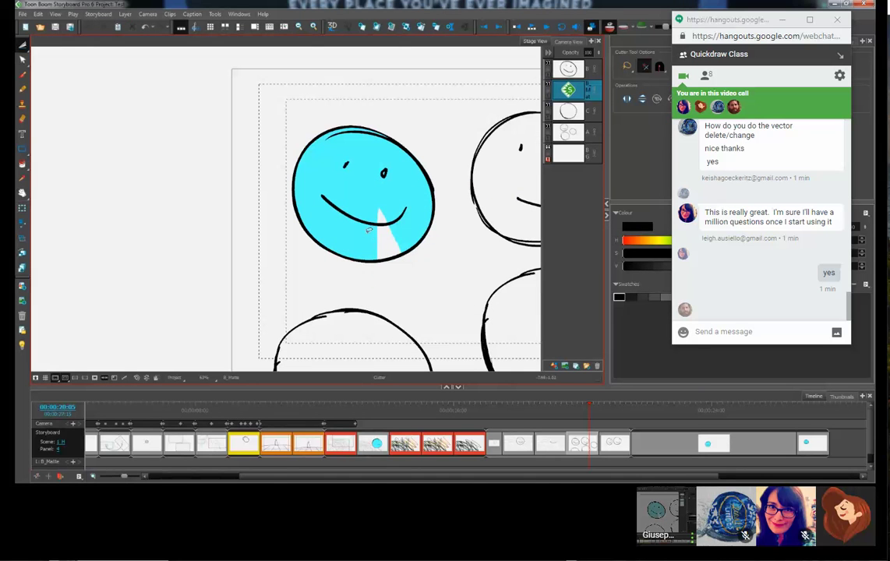
pyautogui.click(22, 45)
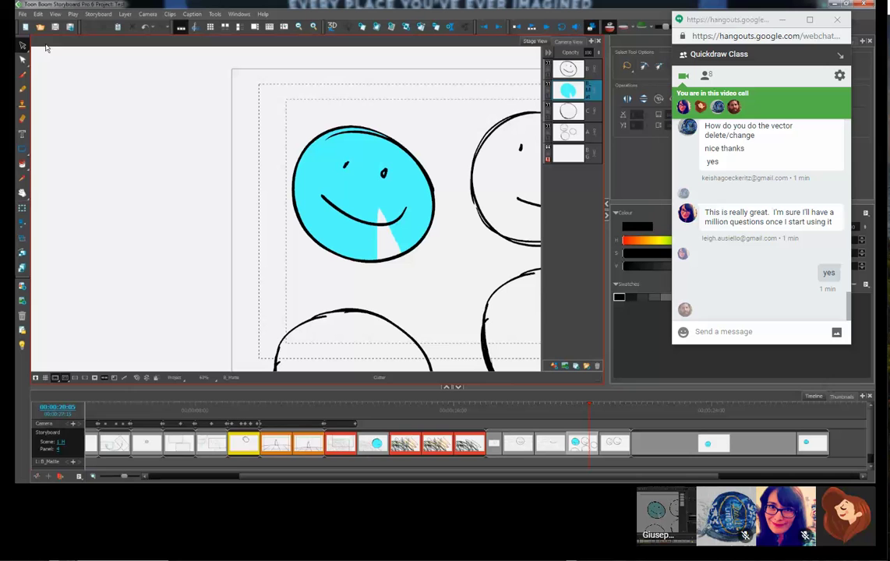
pyautogui.click(345, 205)
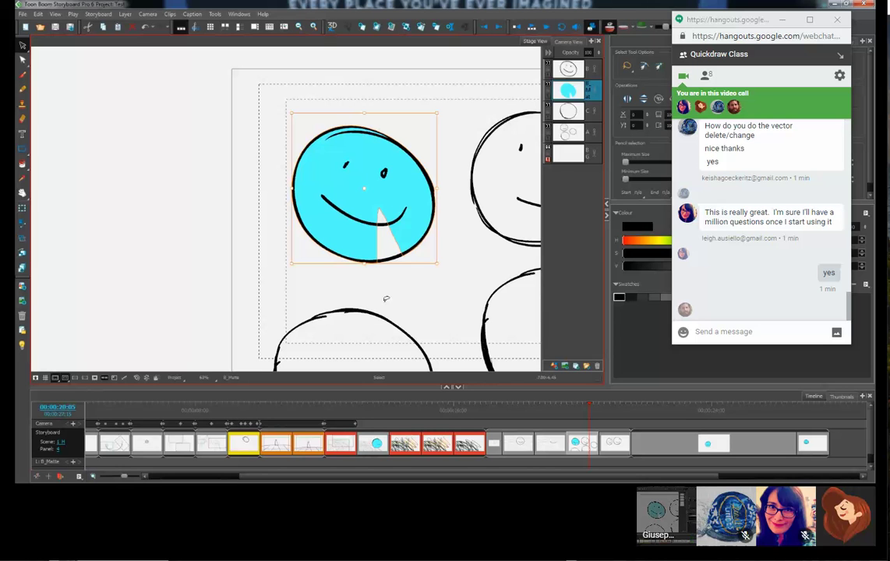
# Step: Distort the smiley on layer B with the Perspective tool by pulling its two upper corners inward and down, and deselect it
pyautogui.click(24, 62)
pyautogui.click(24, 62)
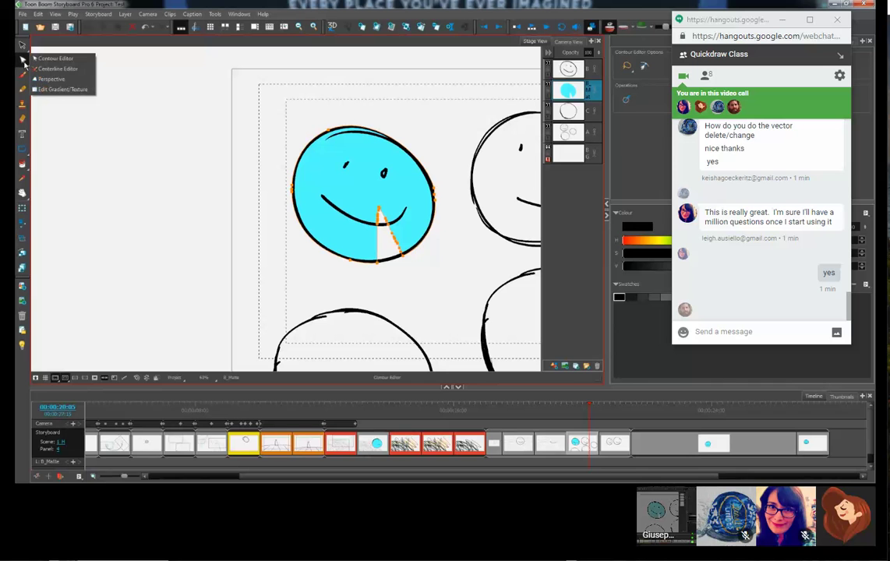
pyautogui.click(51, 78)
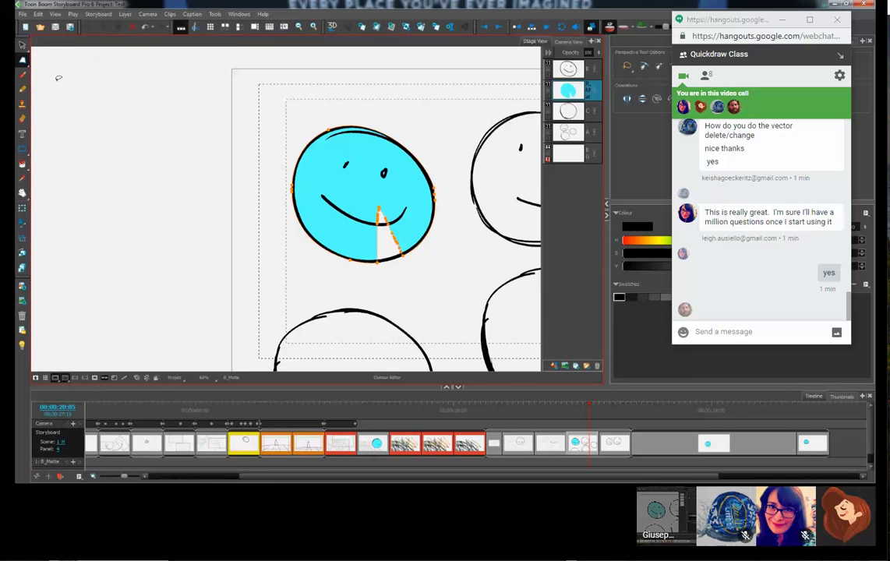
pyautogui.scroll(-3, 340, 177)
pyautogui.scroll(-3, 341, 176)
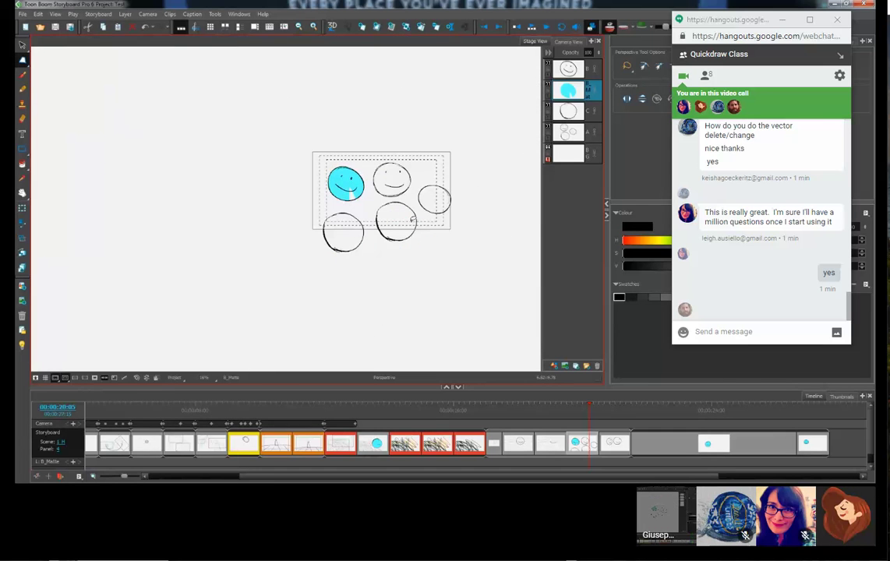
pyautogui.click(296, 204)
pyautogui.click(589, 70)
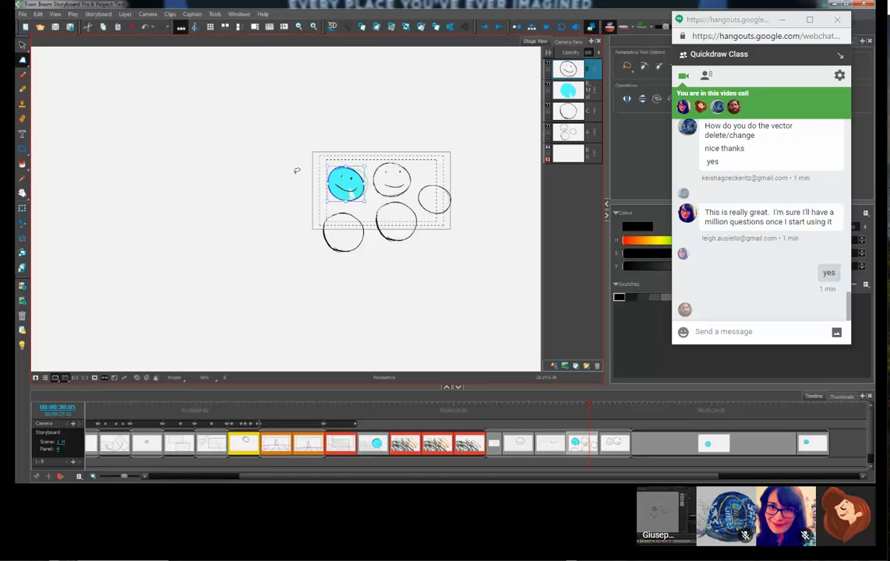
pyautogui.click(331, 175)
pyautogui.scroll(1, 331, 175)
pyautogui.scroll(2, 330, 176)
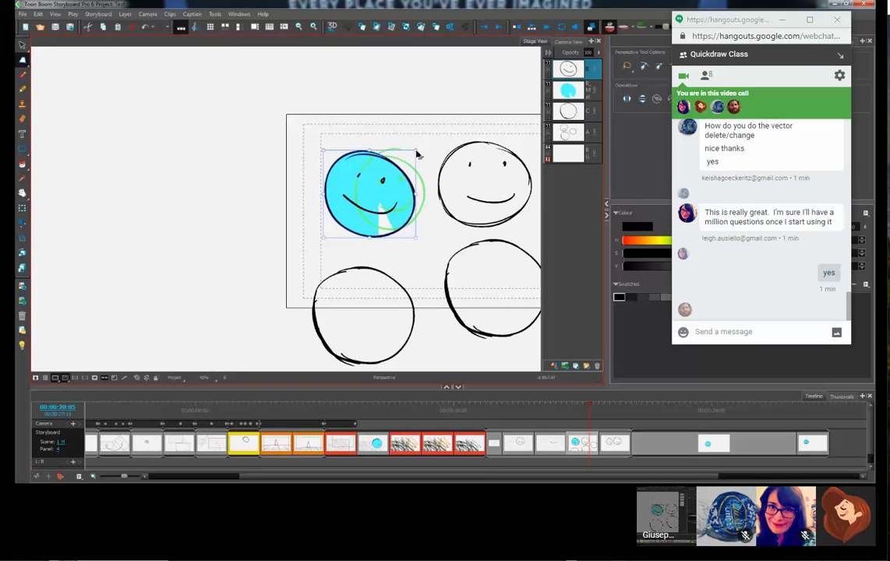
pyautogui.moveTo(417, 152); pyautogui.dragTo(389, 180)
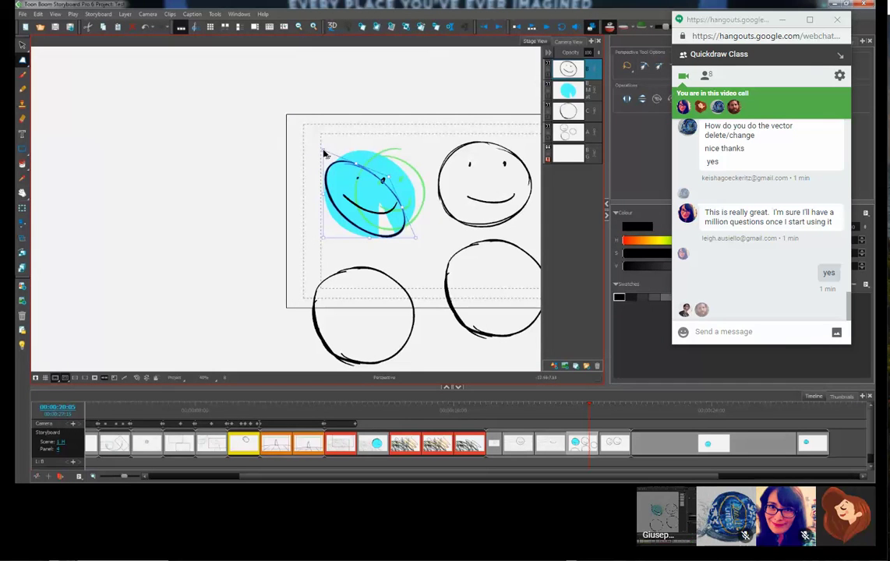
pyautogui.moveTo(324, 150); pyautogui.dragTo(343, 179)
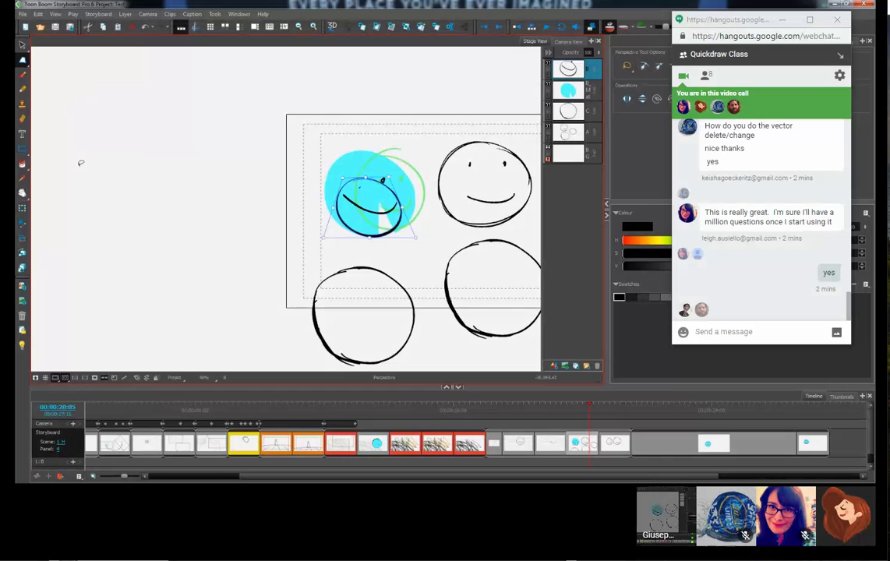
pyautogui.click(81, 164)
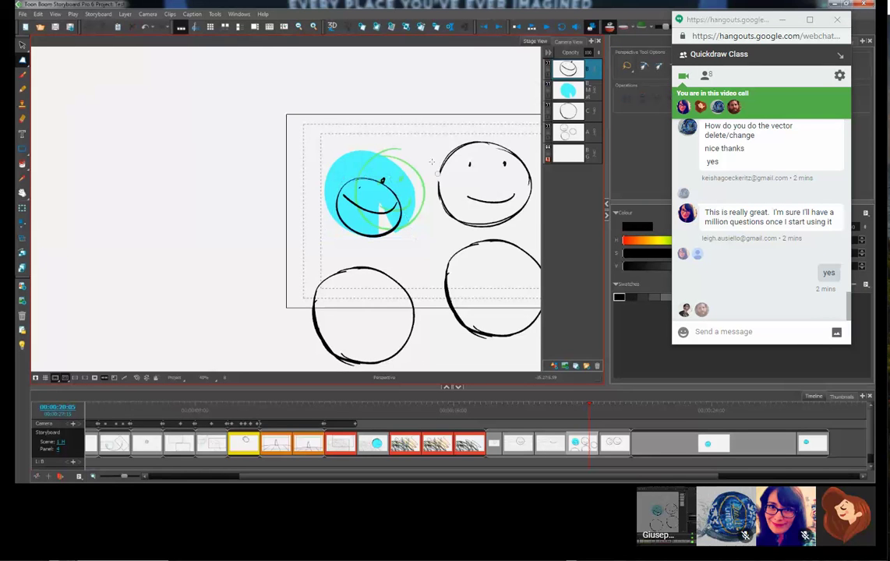
pyautogui.moveTo(440, 192); pyautogui.dragTo(449, 219)
pyautogui.hotkey('ctrl', 'z')
pyautogui.click(568, 116)
pyautogui.moveTo(441, 167); pyautogui.dragTo(444, 209)
pyautogui.hotkey('ctrl', 'z')
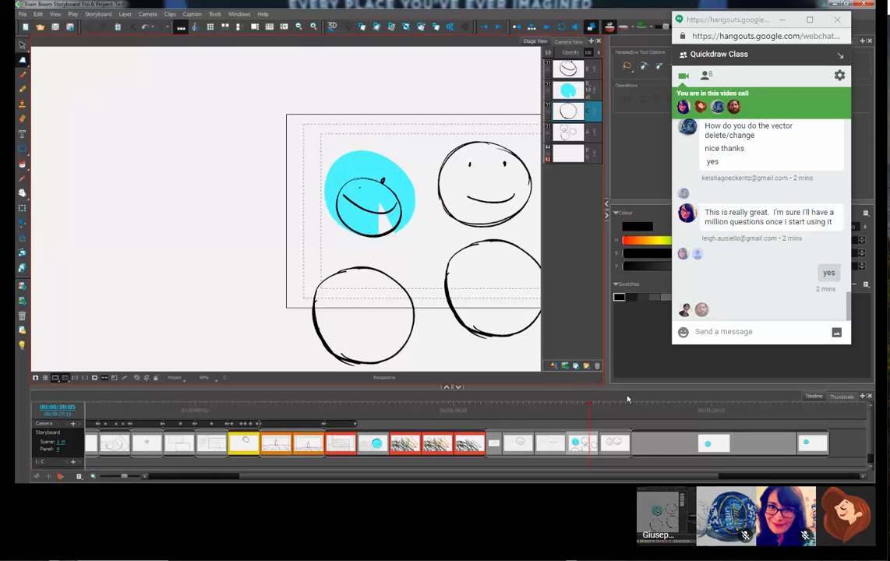
# Step: Erase most of the second face's outline on layer A and erase small gaps in the large circle below it
pyautogui.click(568, 133)
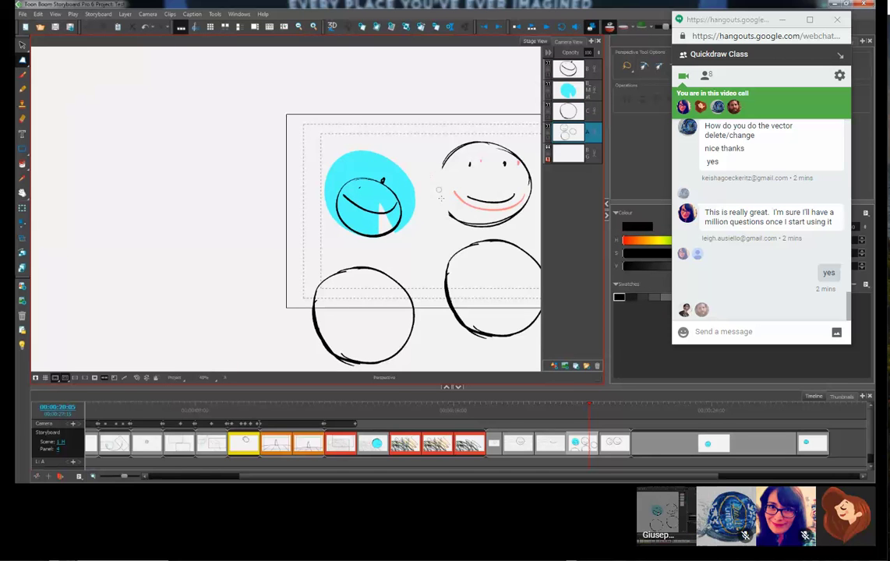
pyautogui.click(445, 204)
pyautogui.click(23, 76)
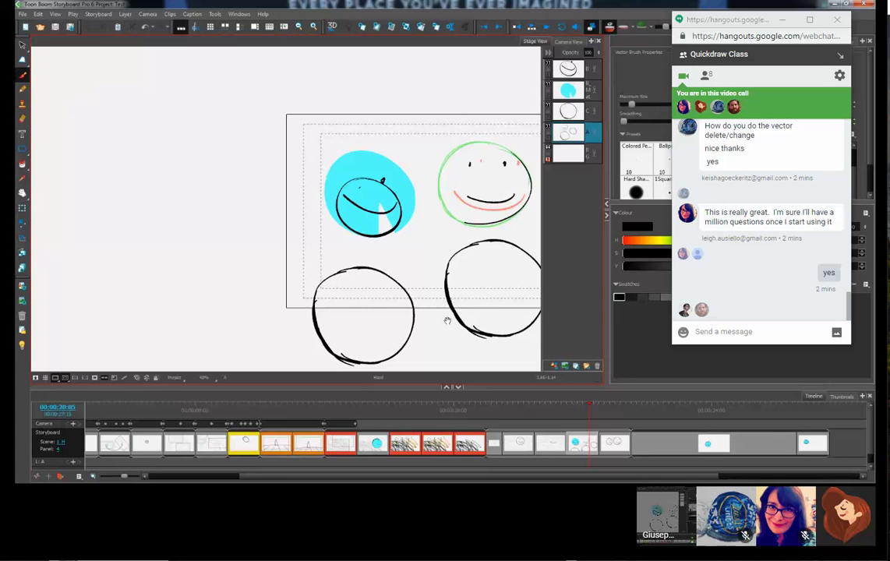
pyautogui.moveTo(447, 320); pyautogui.dragTo(376, 272)
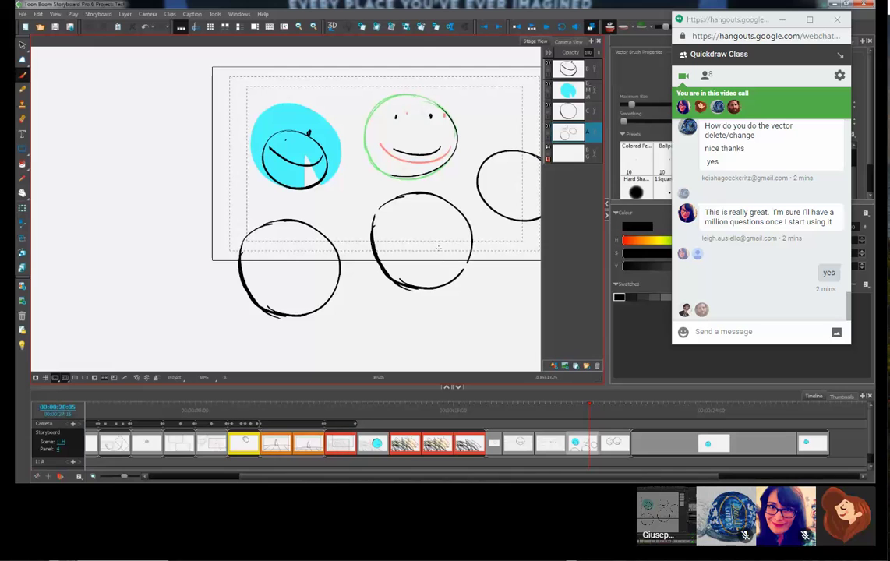
pyautogui.moveTo(461, 245)
pyautogui.mouseDown()
pyautogui.moveTo(406, 204)
pyautogui.moveTo(419, 191)
pyautogui.moveTo(430, 230)
pyautogui.moveTo(474, 254)
pyautogui.moveTo(464, 317)
pyautogui.moveTo(433, 183)
pyautogui.mouseUp()
# Step: Select all stroke pieces of the broken circle on layer A and scale them down toward the lower-right corner
pyautogui.moveTo(375, 193); pyautogui.dragTo(396, 211)
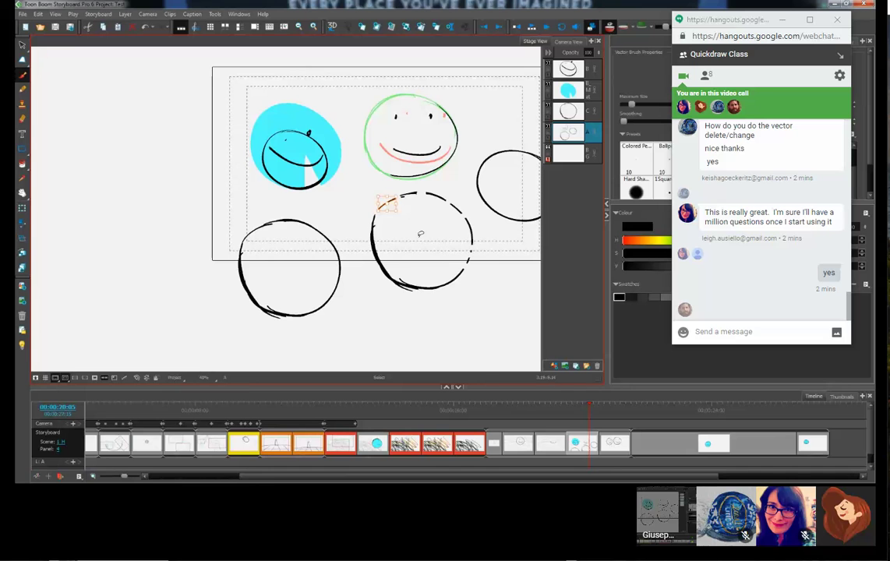
pyautogui.moveTo(420, 270)
pyautogui.mouseDown()
pyautogui.moveTo(437, 183)
pyautogui.moveTo(374, 284)
pyautogui.moveTo(421, 293)
pyautogui.mouseUp()
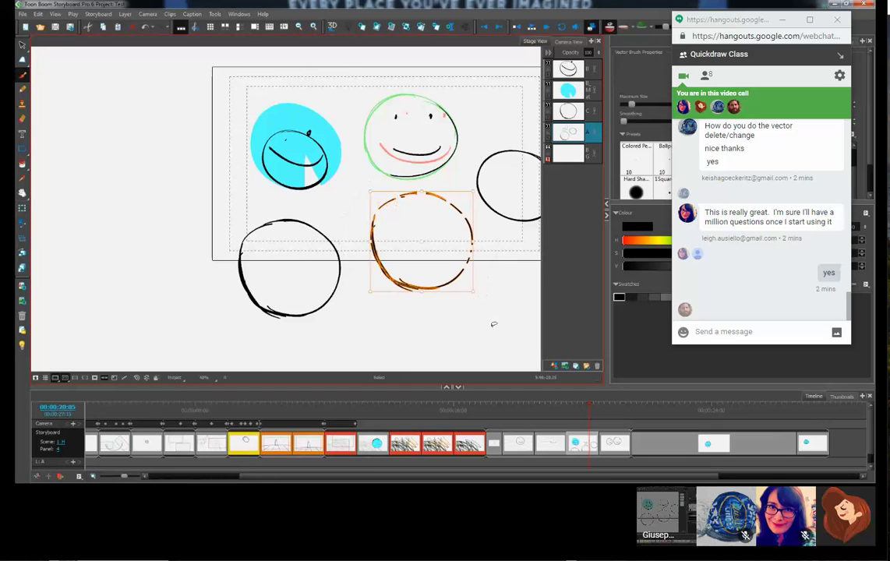
pyautogui.moveTo(370, 191); pyautogui.dragTo(407, 224)
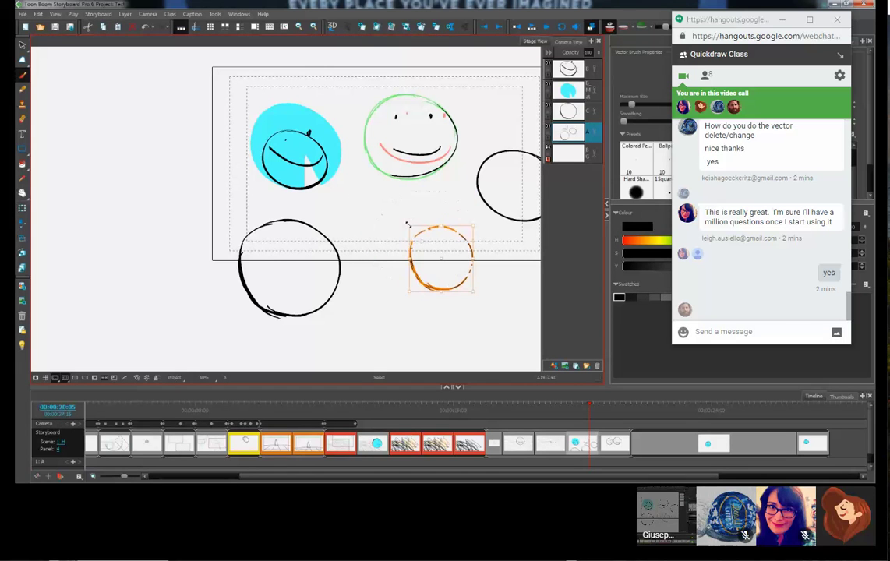
# Step: Erase the left side of the shrunken circle, and undo the very thick black brush stroke painted over it
pyautogui.hotkey('alt', 'b')
pyautogui.scroll(-3, 375, 212)
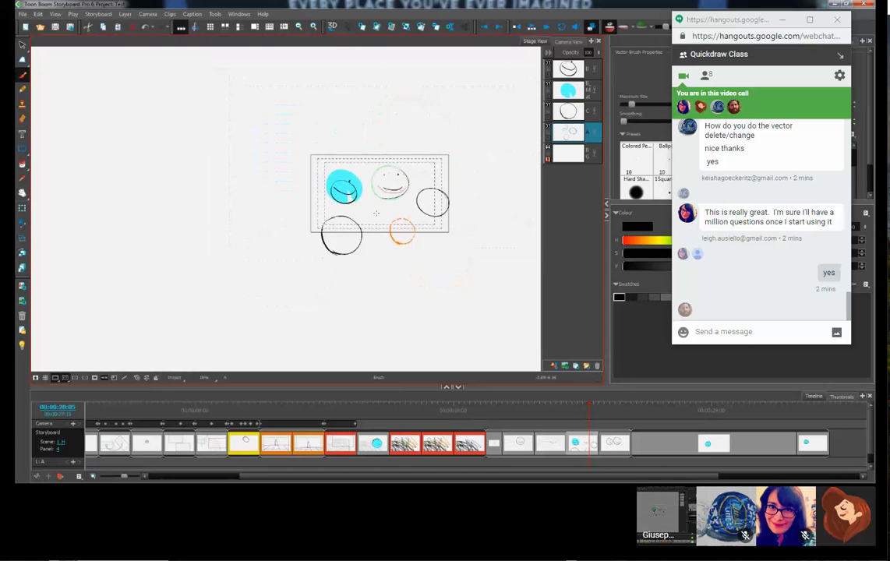
pyautogui.scroll(3, 376, 212)
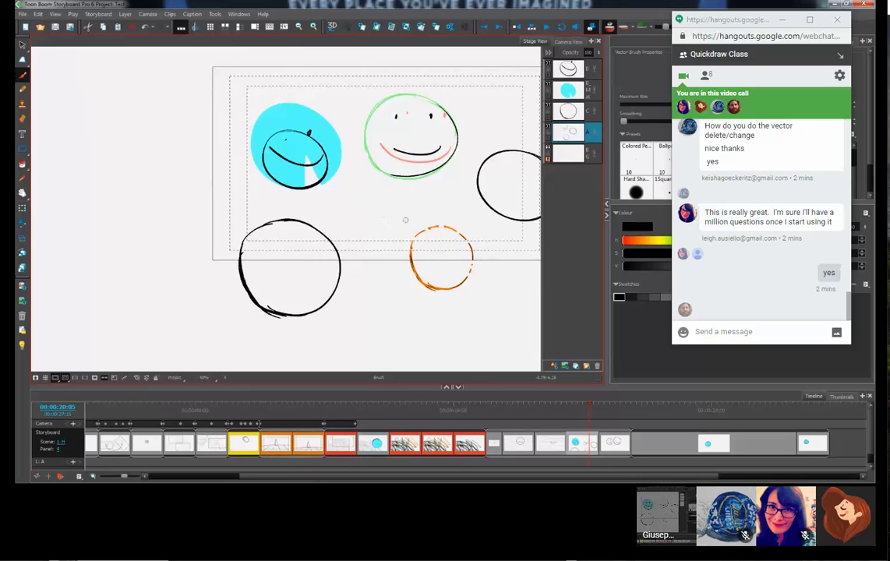
pyautogui.moveTo(410, 248)
pyautogui.mouseDown()
pyautogui.moveTo(431, 292)
pyautogui.moveTo(389, 212)
pyautogui.moveTo(389, 257)
pyautogui.mouseUp()
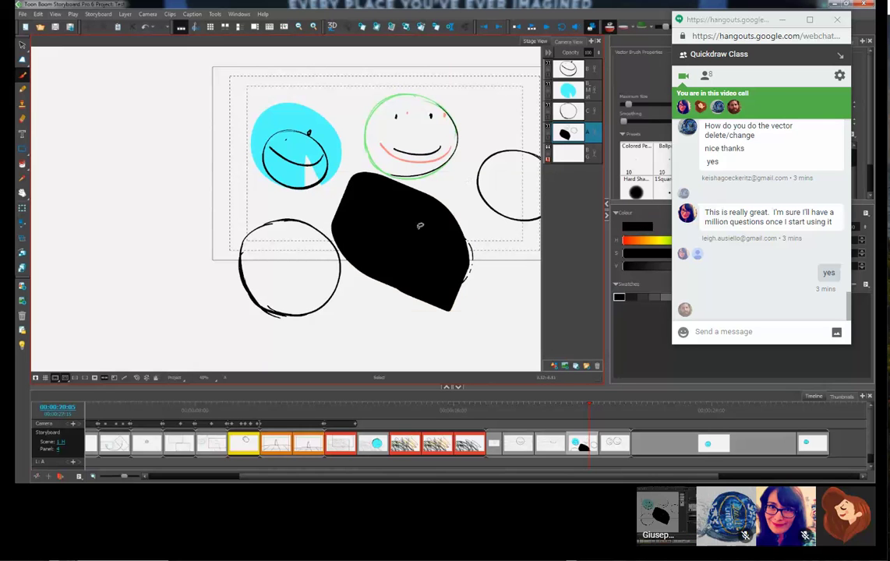
pyautogui.hotkey('ctrl', 'z')
pyautogui.hotkey('ctrl', 'z')
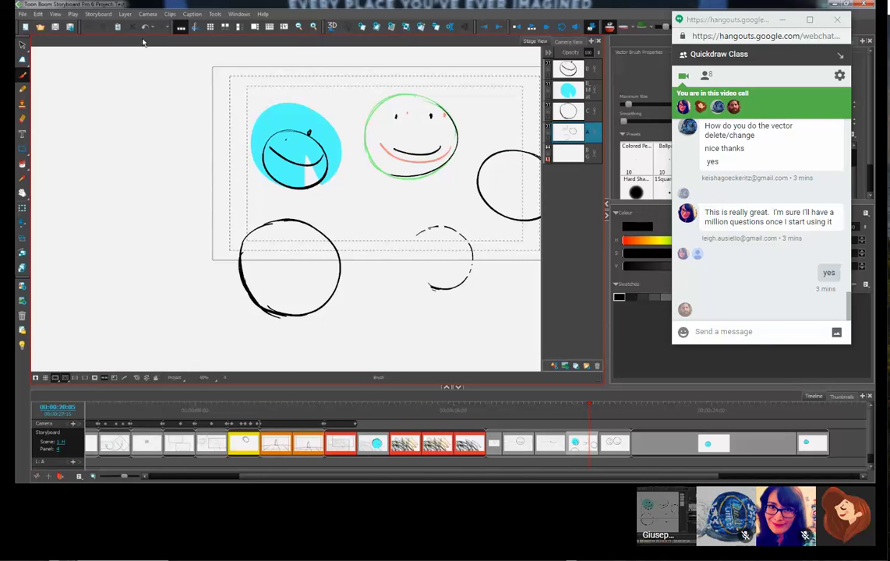
# Step: Examine the file types offered for saving the project under a new name, and cancel without saving
pyautogui.click(25, 14)
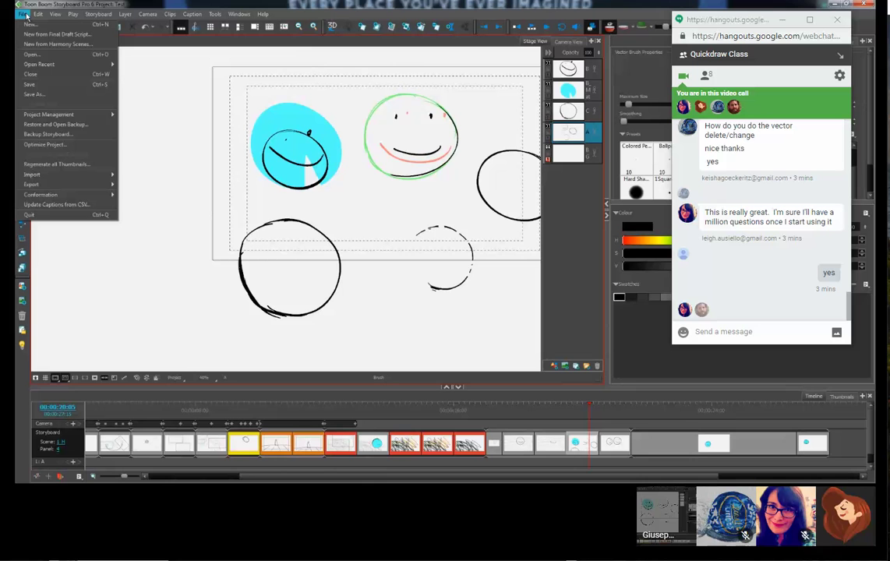
pyautogui.click(47, 96)
pyautogui.click(133, 195)
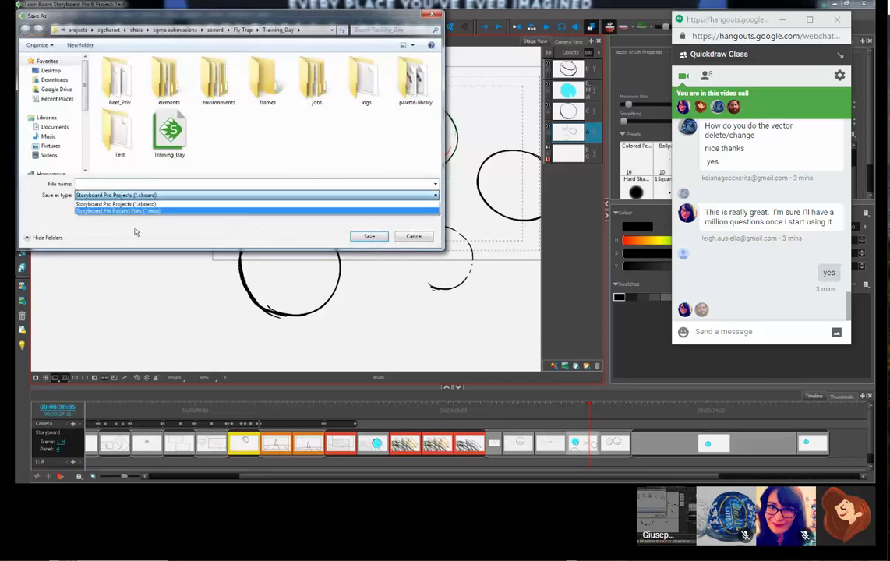
pyautogui.click(413, 237)
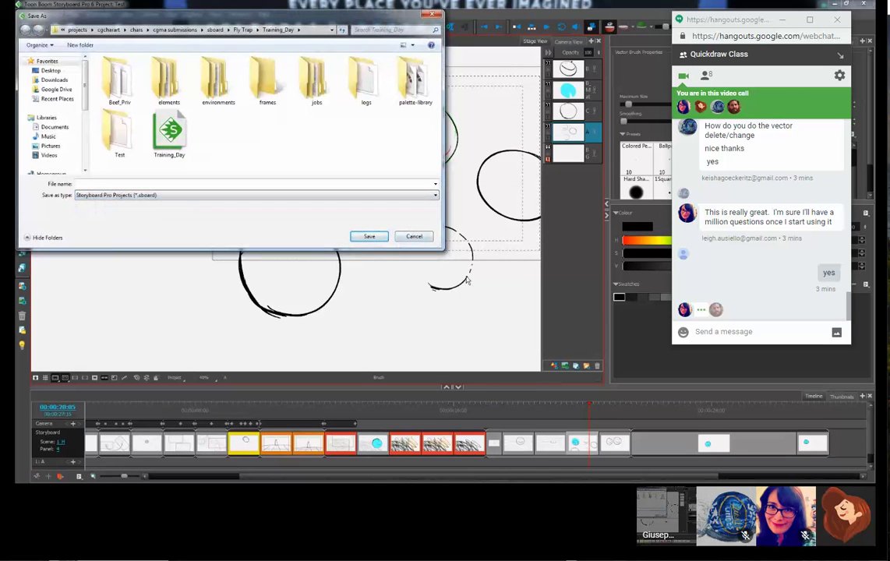
pyautogui.click(420, 237)
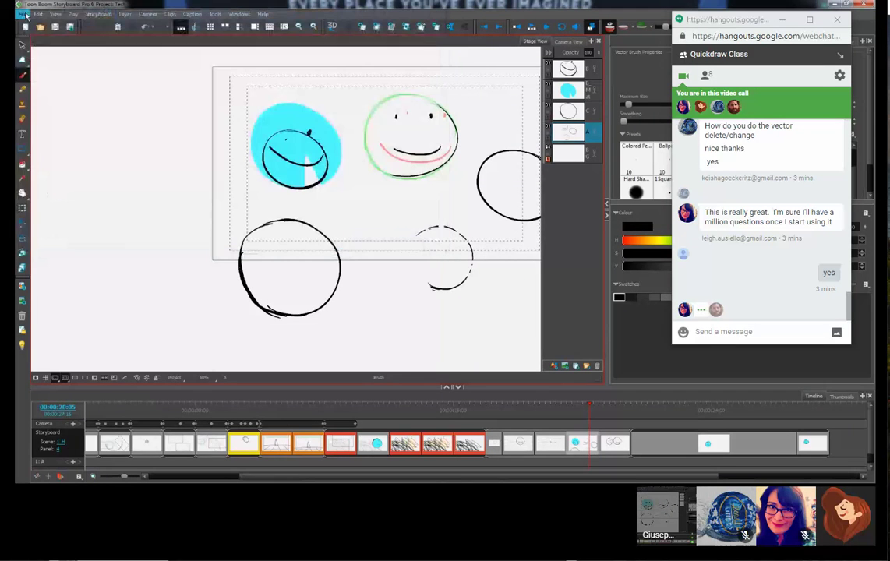
# Step: Open the PDF export settings for the storyboard and choose the Full page layout
pyautogui.click(22, 14)
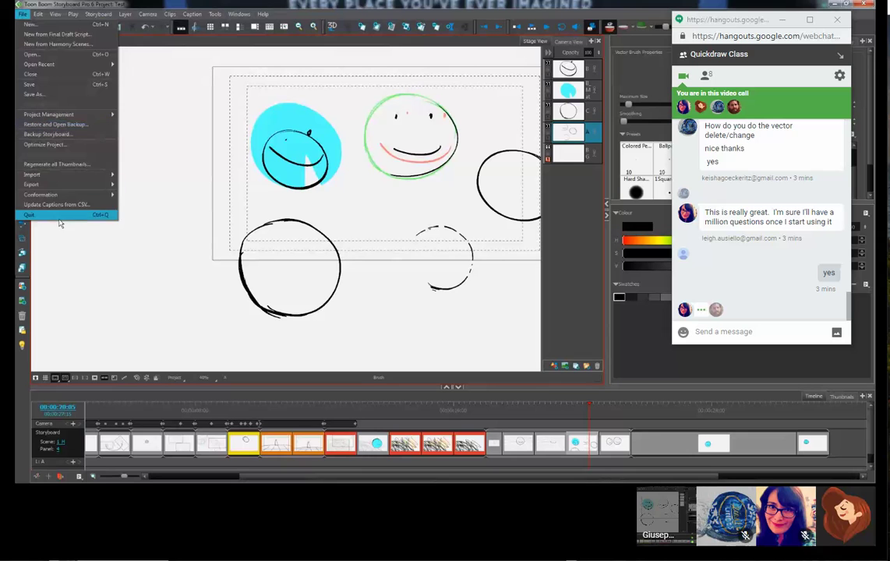
pyautogui.moveTo(65, 187)
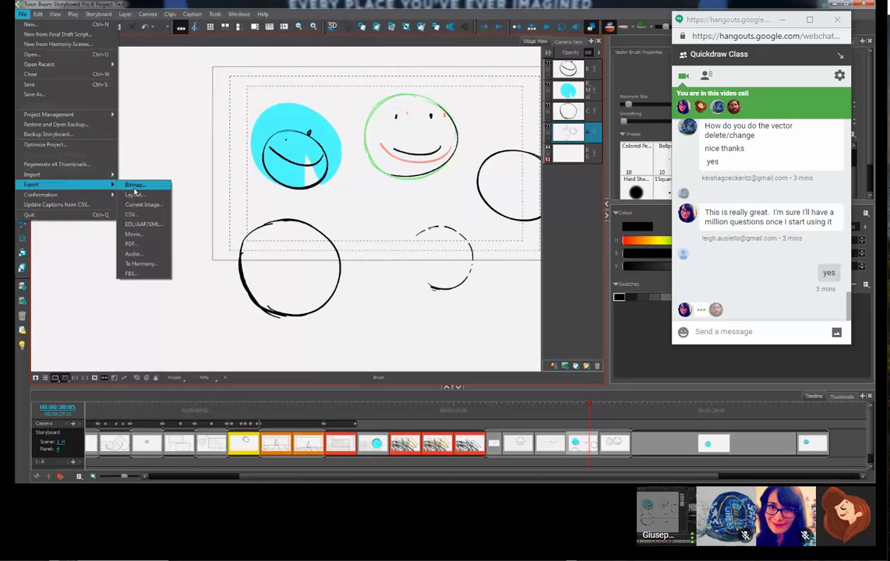
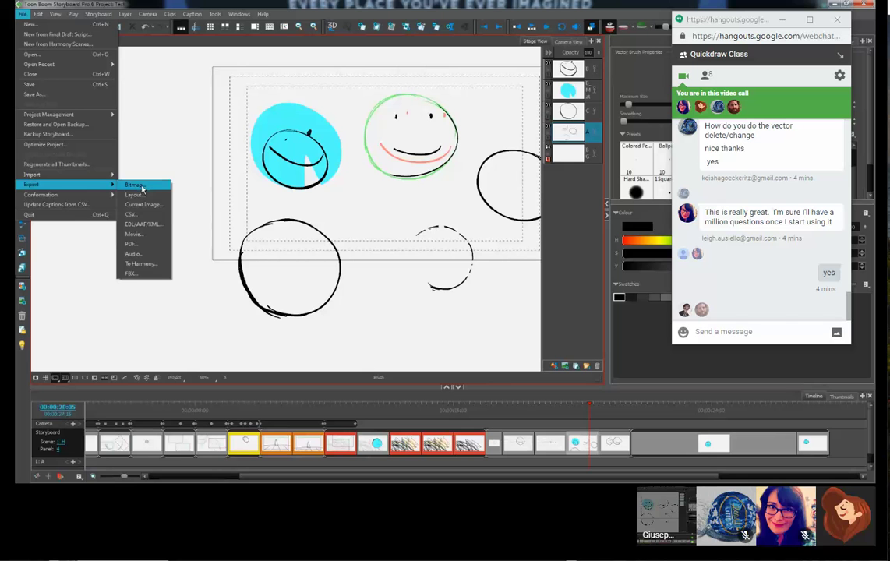
pyautogui.click(142, 246)
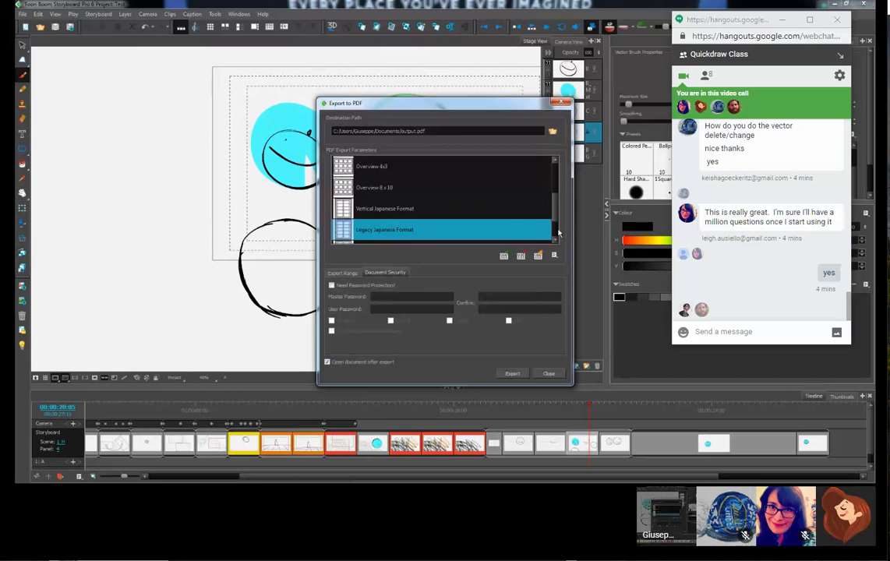
pyautogui.scroll(2, 556, 217)
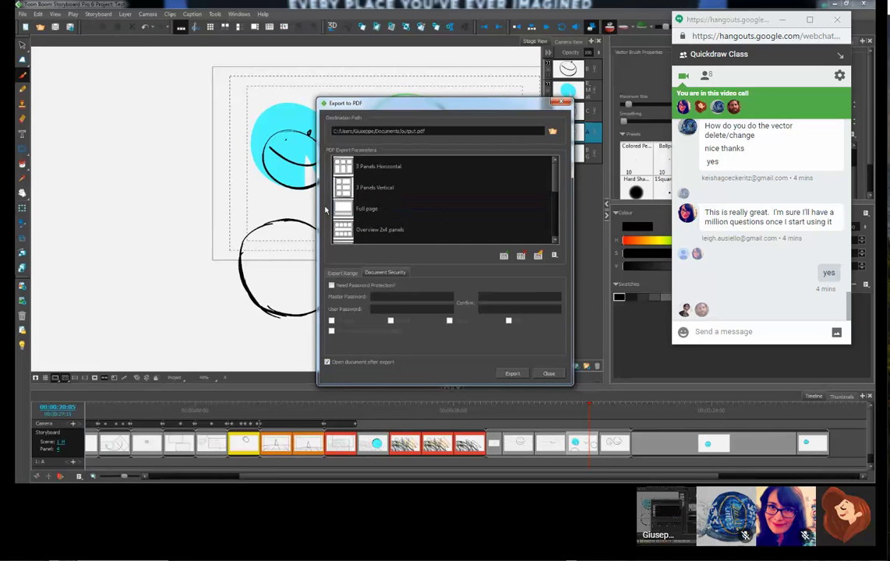
pyautogui.click(339, 209)
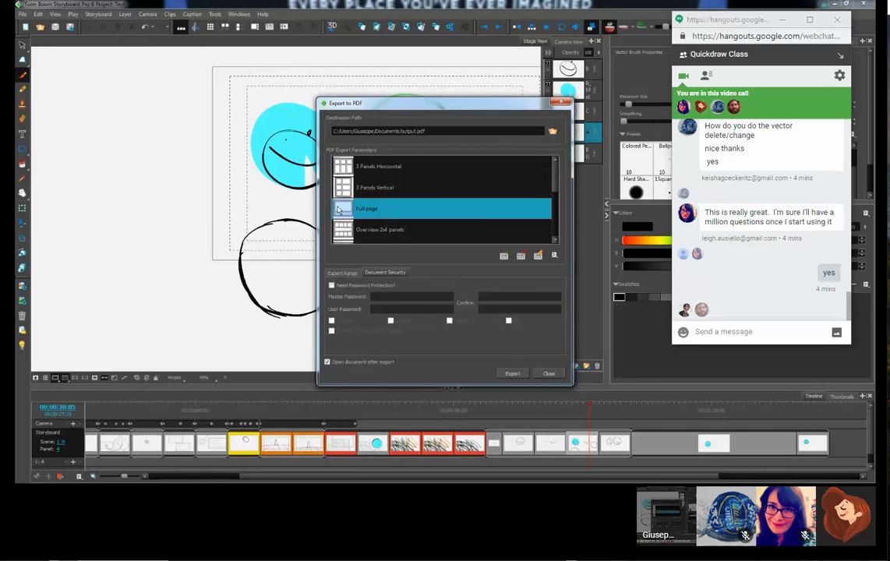
# Step: Export the storyboard to output.pdf with the Full page layout, examine the exported pages, and close the PDF and the export settings
pyautogui.click(511, 374)
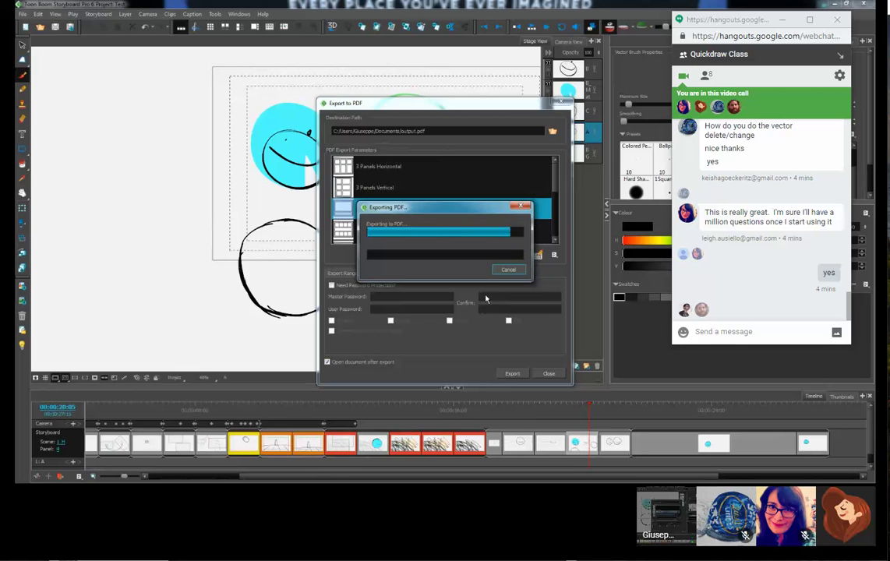
pyautogui.click(428, 257)
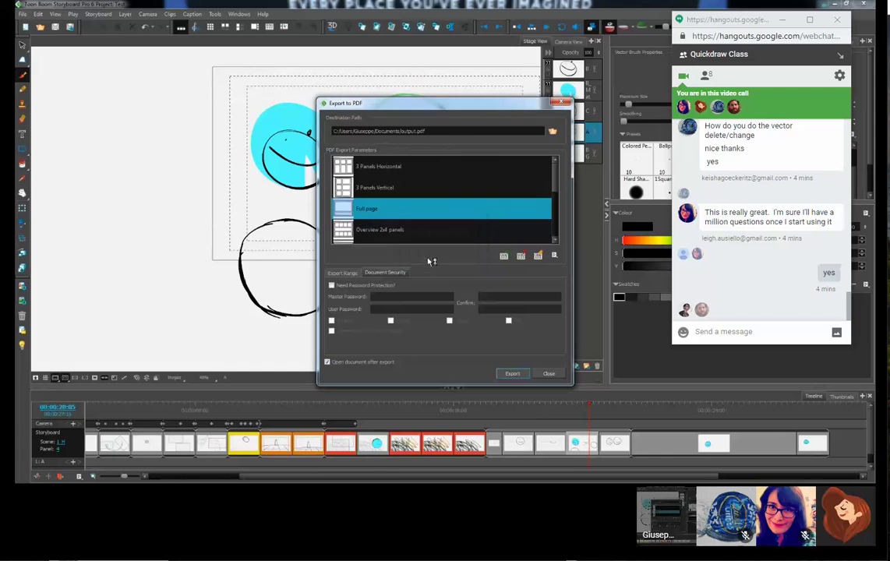
pyautogui.scroll(-5, 241, 250)
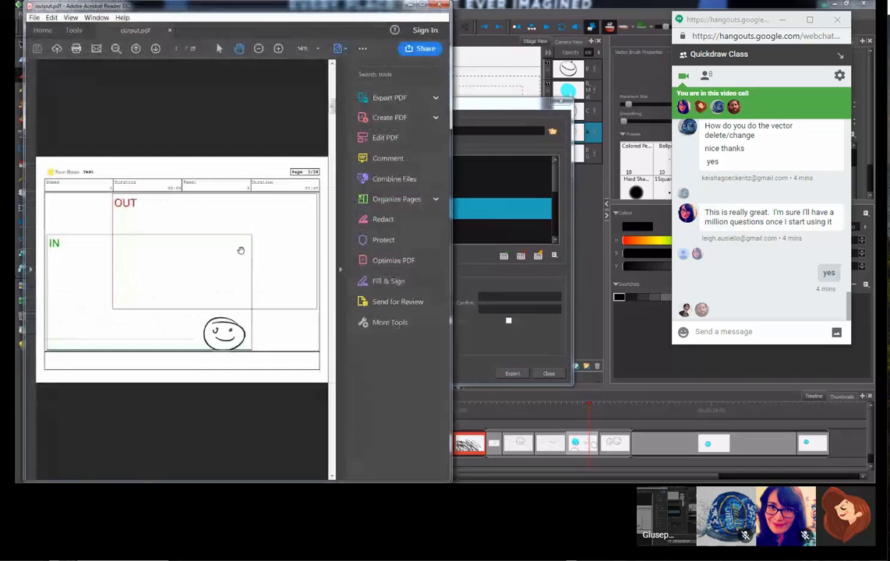
pyautogui.scroll(2, 241, 250)
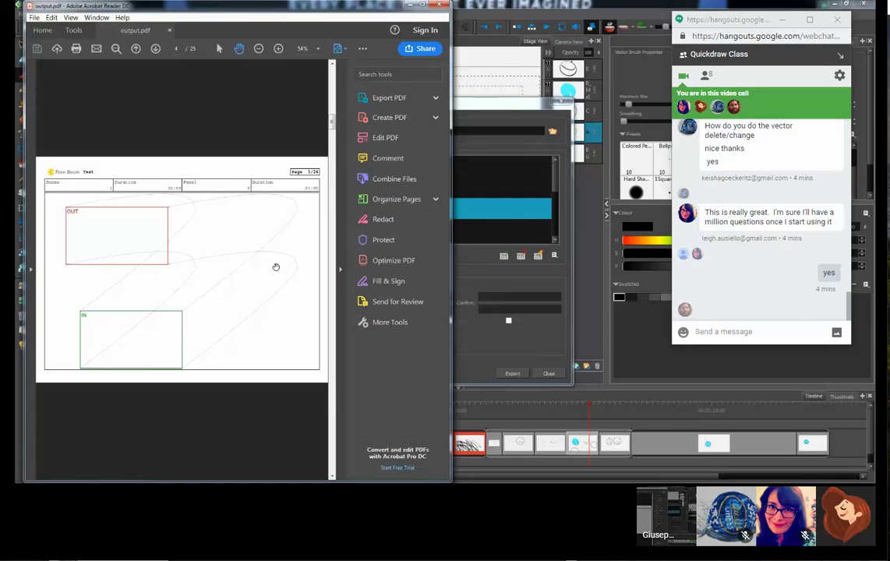
pyautogui.scroll(-2, 275, 268)
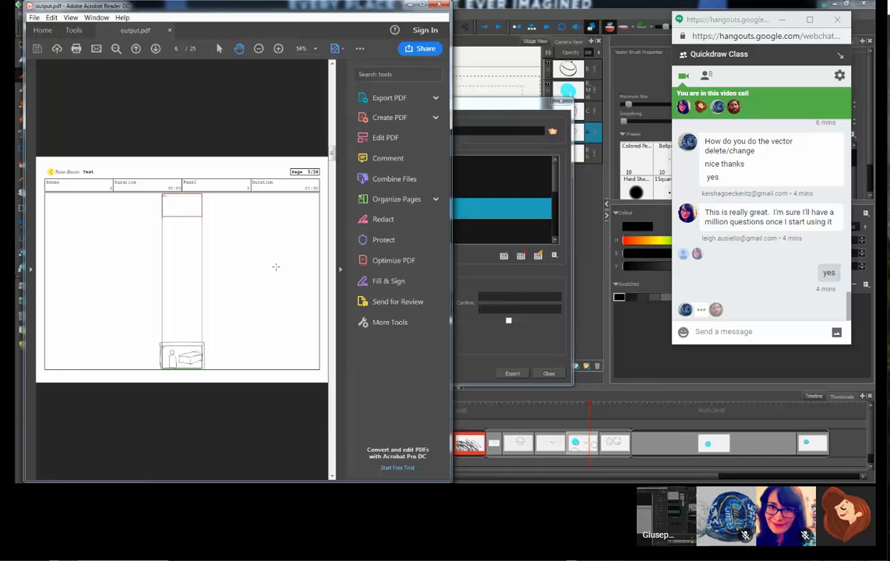
pyautogui.scroll(-5, 277, 265)
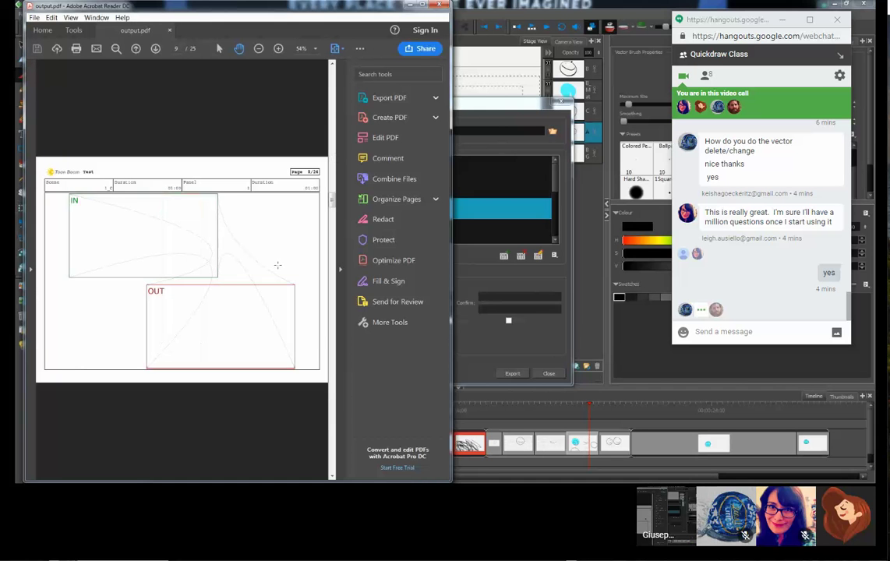
pyautogui.scroll(-14, 277, 265)
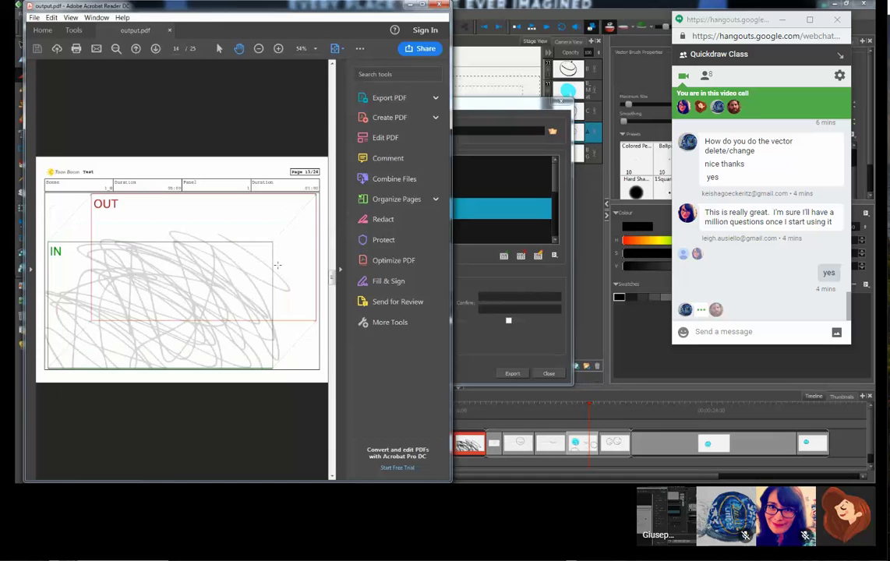
pyautogui.click(437, 7)
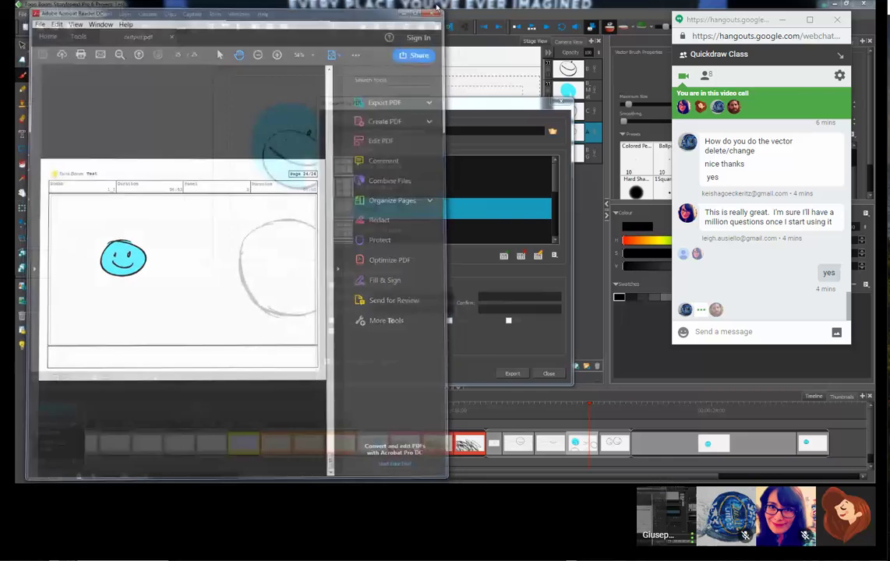
pyautogui.click(549, 373)
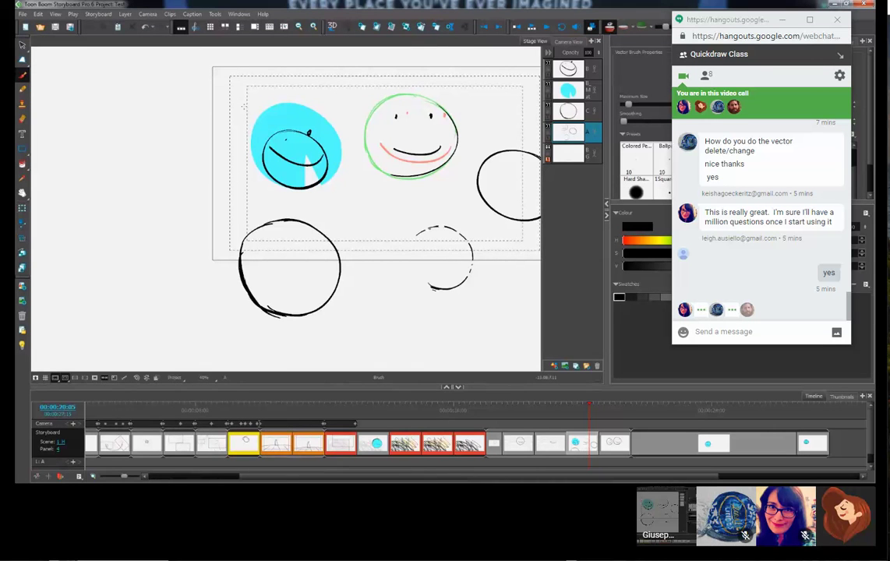
# Step: Send the message "hope the audio recorded on this" in the Quickdraw Class Hangouts chat
pyautogui.click(771, 327)
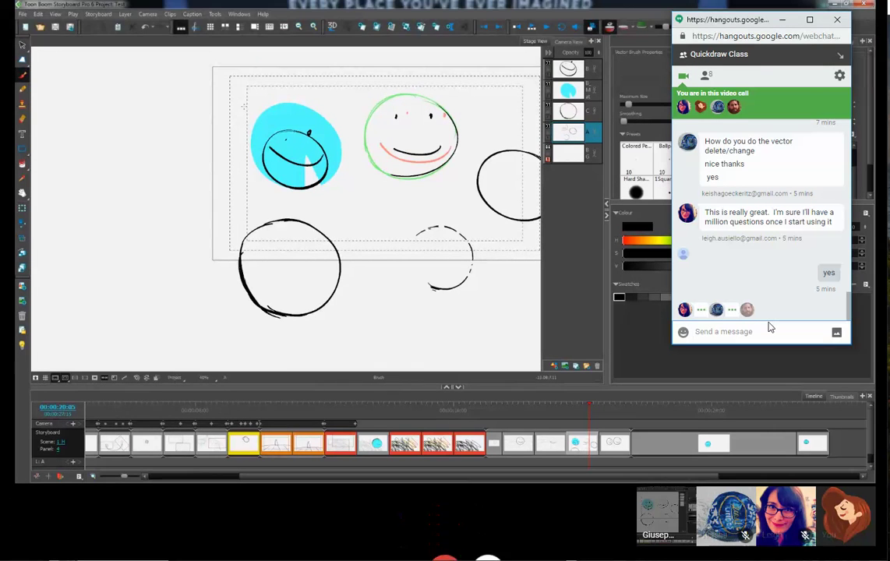
pyautogui.write('hope the audi')
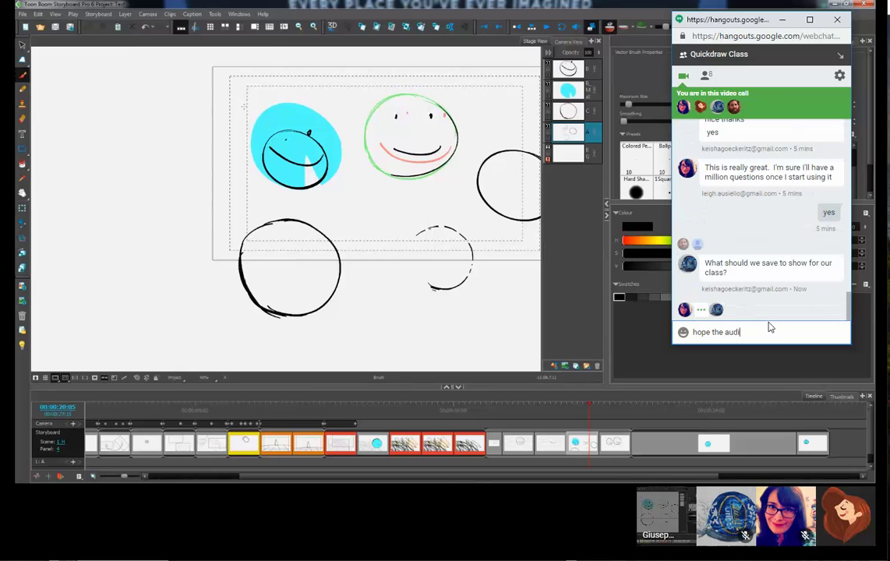
pyautogui.write('o recorded on this')
pyautogui.press('Return')
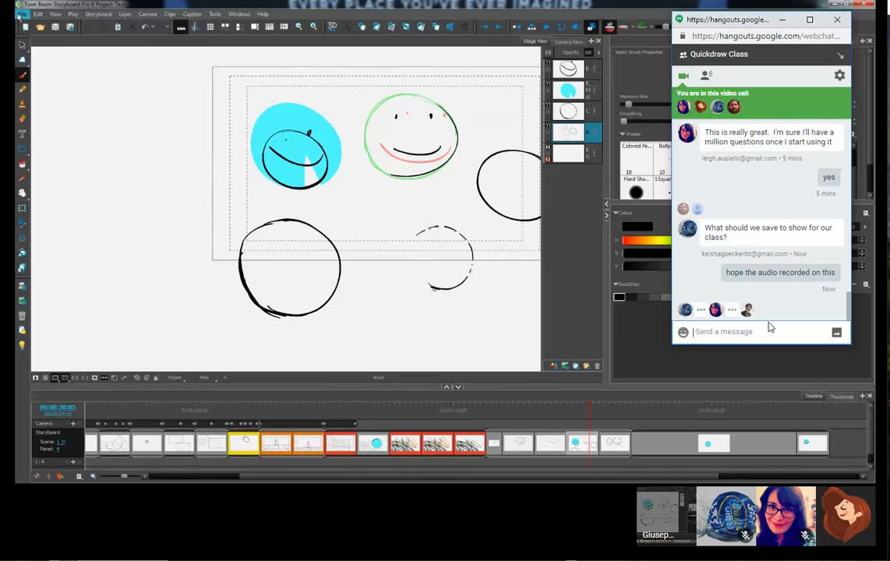
# Step: Save the project under the name "Test stuff for showing stuff yay" as a Storyboard Pro Packed File (*.sbpz)
pyautogui.click(21, 15)
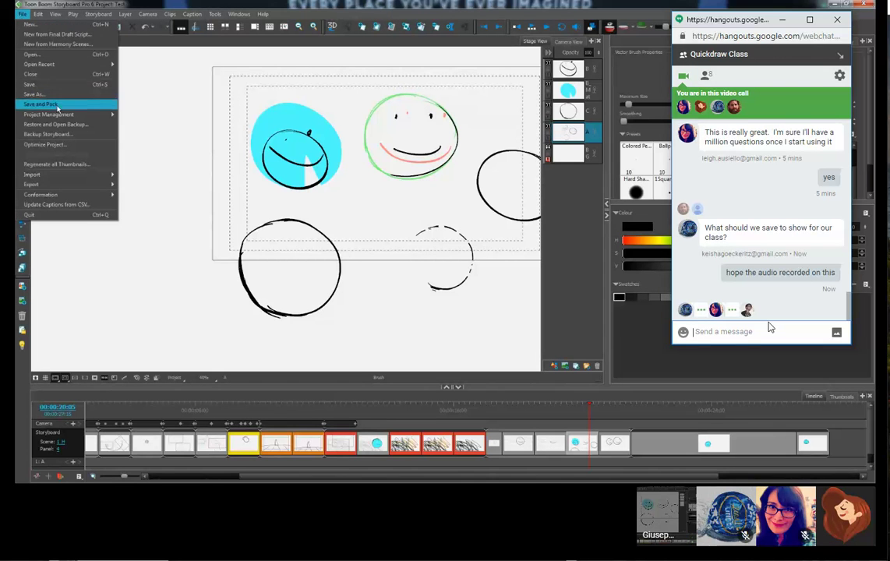
pyautogui.click(53, 95)
pyautogui.click(113, 195)
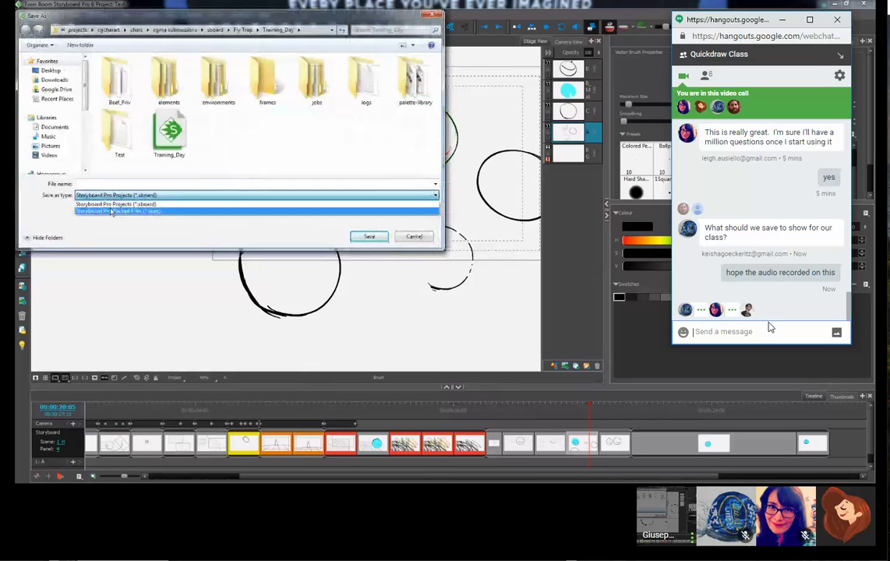
pyautogui.click(111, 211)
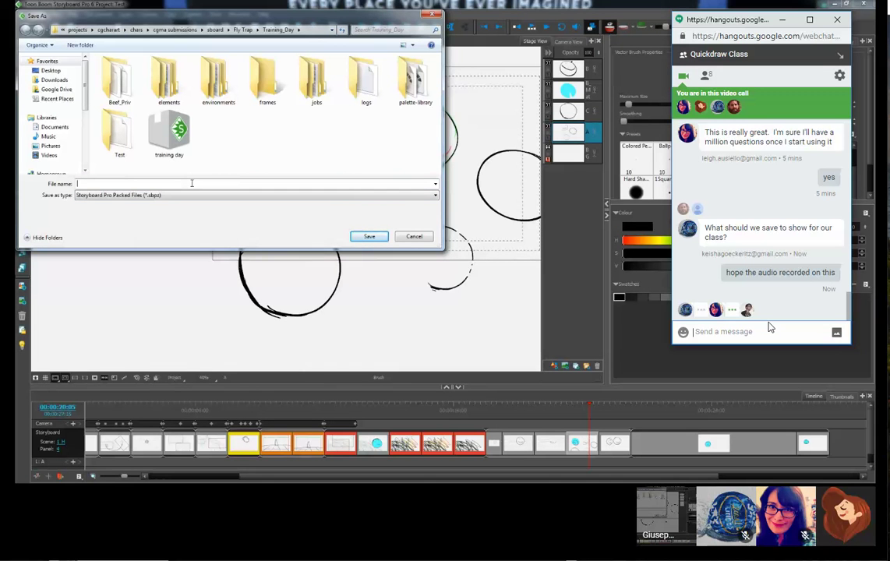
pyautogui.write('Test stuff for showing stuff yay')
pyautogui.press('Return')
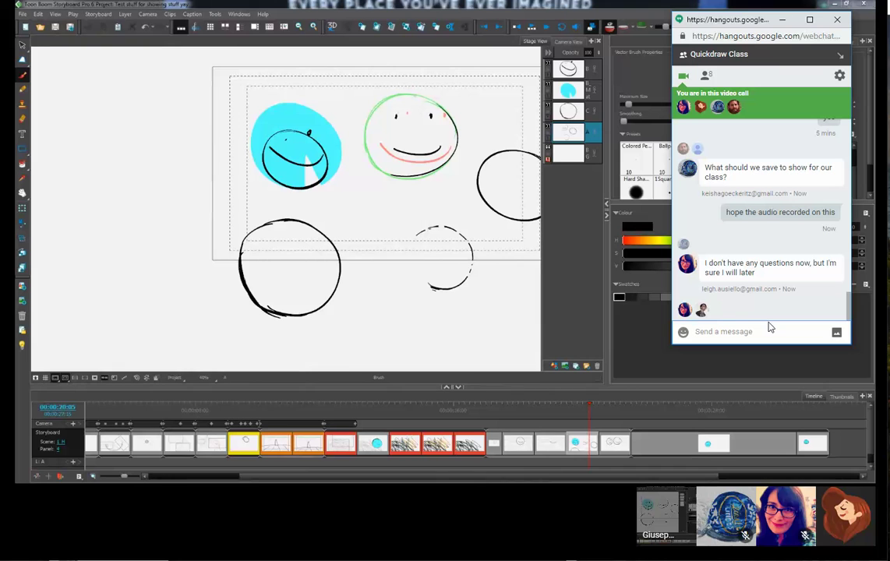
# Step: Send the message "yeah this was good for now :)" in the Quickdraw Class chat
pyautogui.click(770, 327)
pyautogui.write('yeah this was good for now :)')
pyautogui.press('Return')
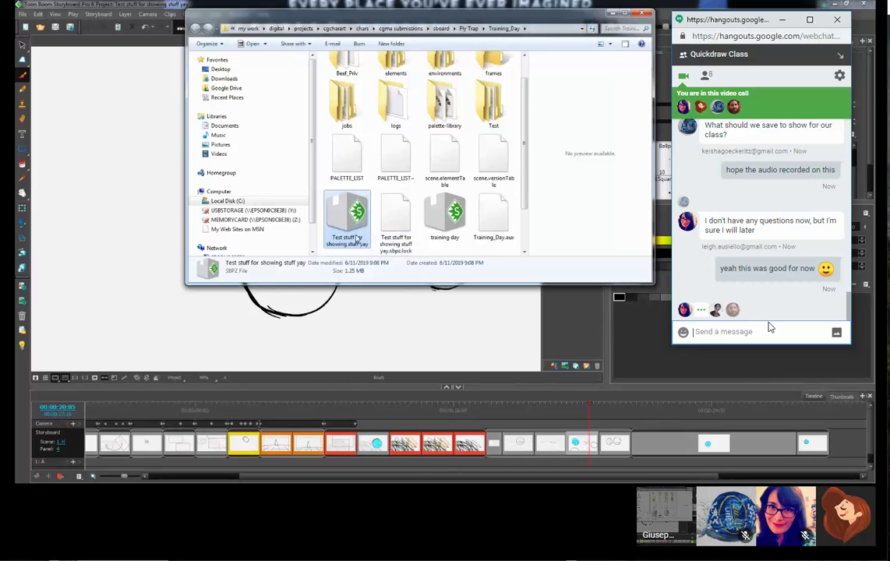
# Step: Send the question "Are we meeting thursday?" in the Quickdraw Class chat
pyautogui.write('Are we ')
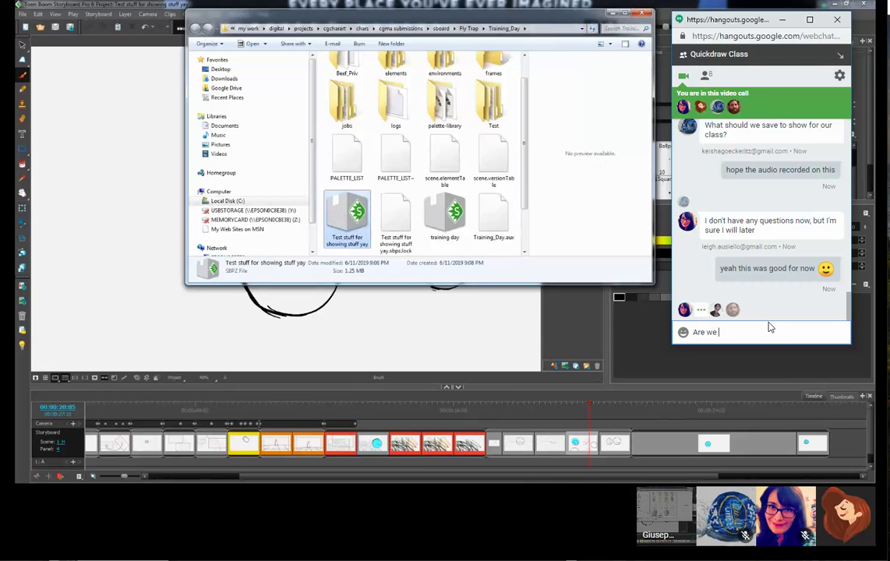
pyautogui.write('meeting tomorrow')
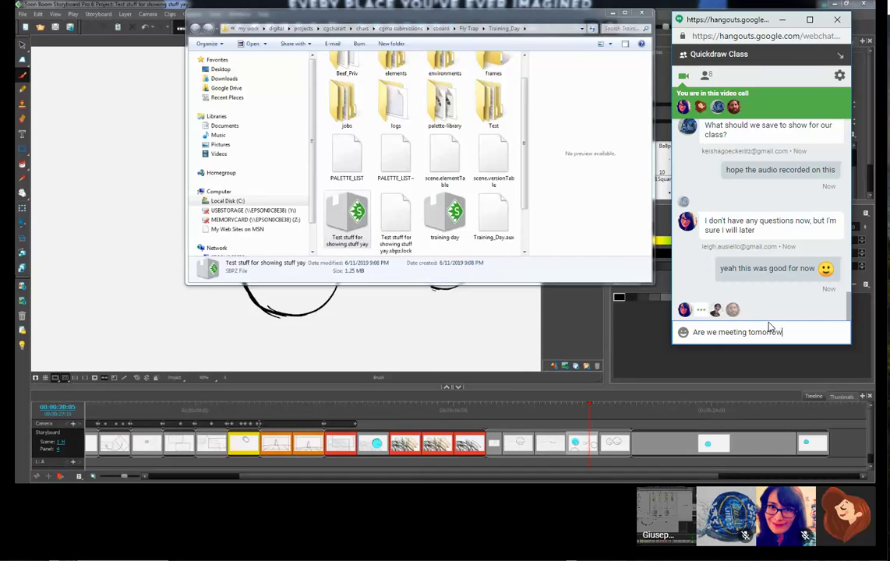
pyautogui.press('BackSpace')
pyautogui.press('BackSpace')
pyautogui.press('BackSpace')
pyautogui.press('BackSpace')
pyautogui.press('BackSpace')
pyautogui.press('BackSpace')
pyautogui.press('BackSpace')
pyautogui.write('hursday?')
pyautogui.press('Return')
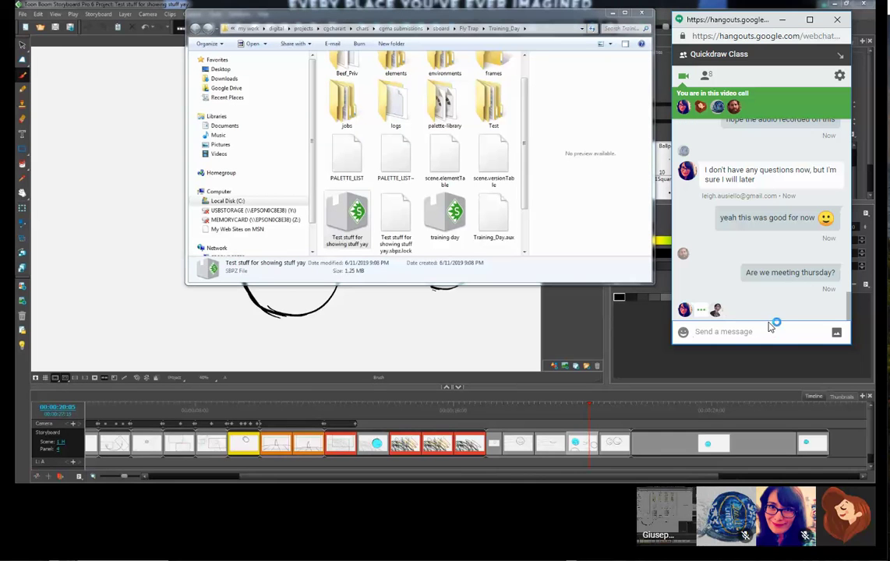
# Step: Reply "ah yeah!" in the Quickdraw Class chat
pyautogui.hotkey('alt', 'Tab')
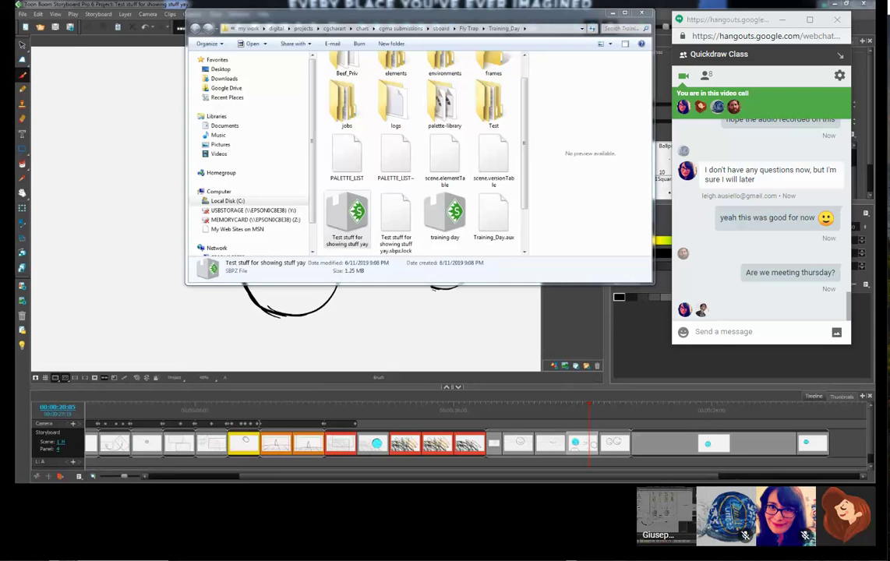
pyautogui.click(770, 331)
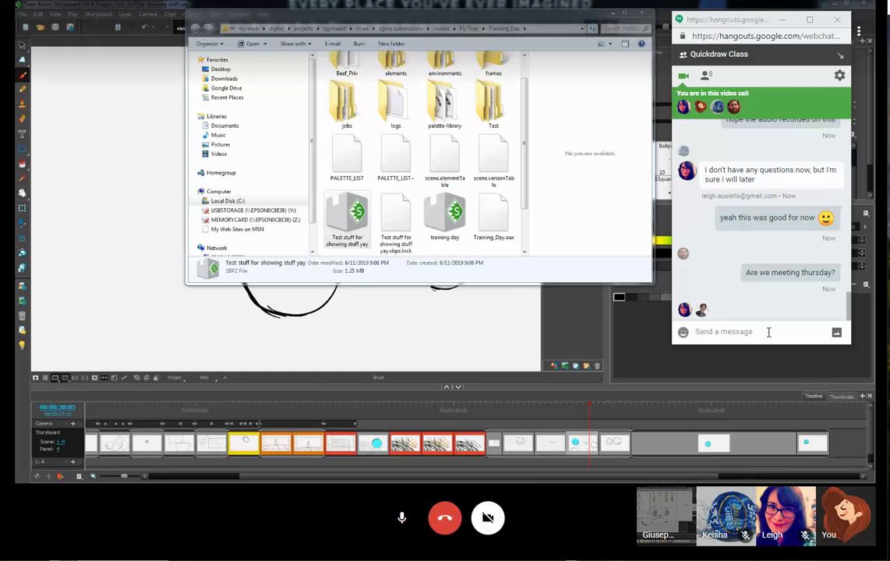
pyautogui.write('ah yeah!')
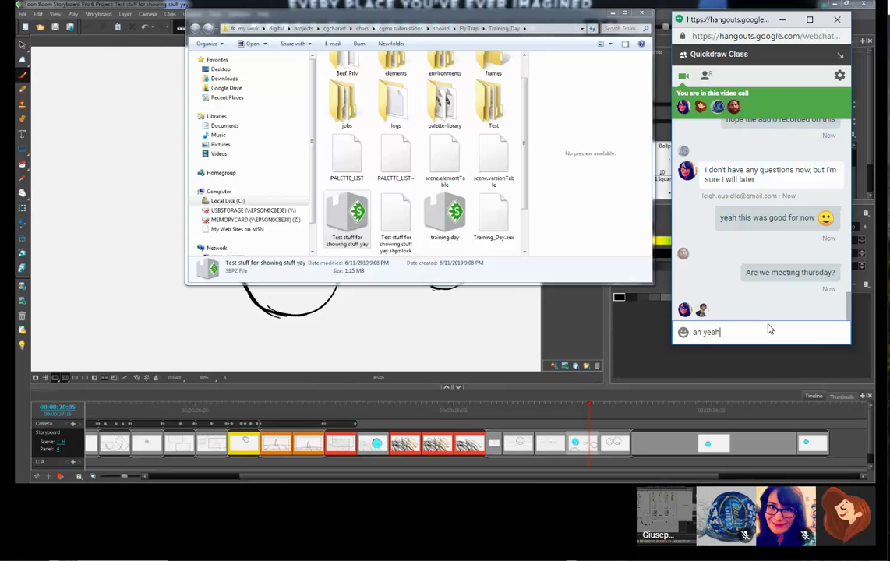
pyautogui.press('Return')
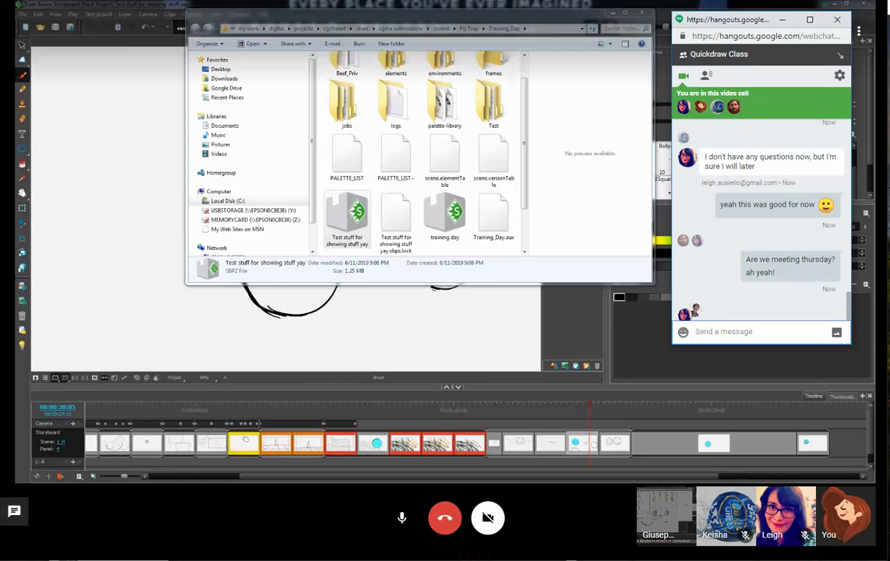
# Step: Arrange the Google Drive and file explorer windows and upload "Test stuff for showing stuff yay.sbpz" to the open Week 3 folder in Drive
pyautogui.click(673, 5)
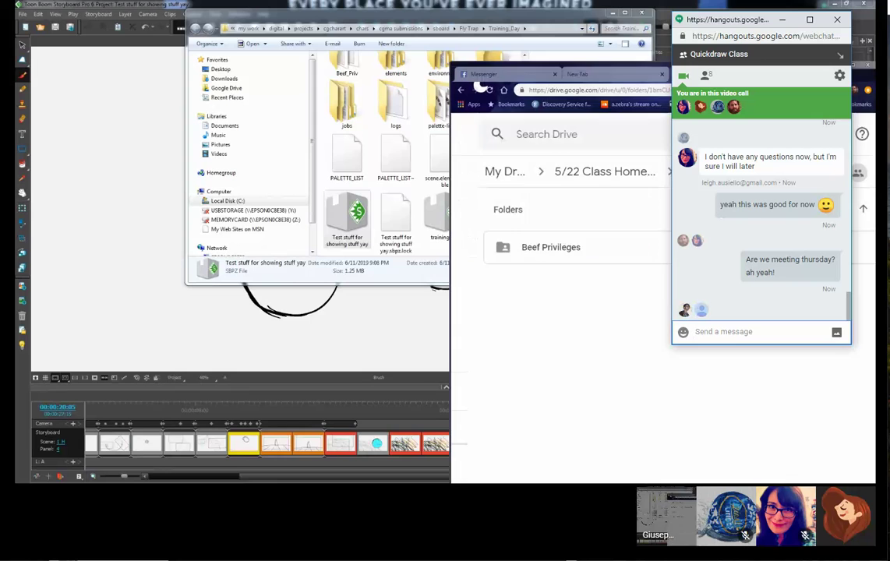
pyautogui.moveTo(673, 5); pyautogui.dragTo(768, 26)
pyautogui.moveTo(250, 16); pyautogui.dragTo(93, 22)
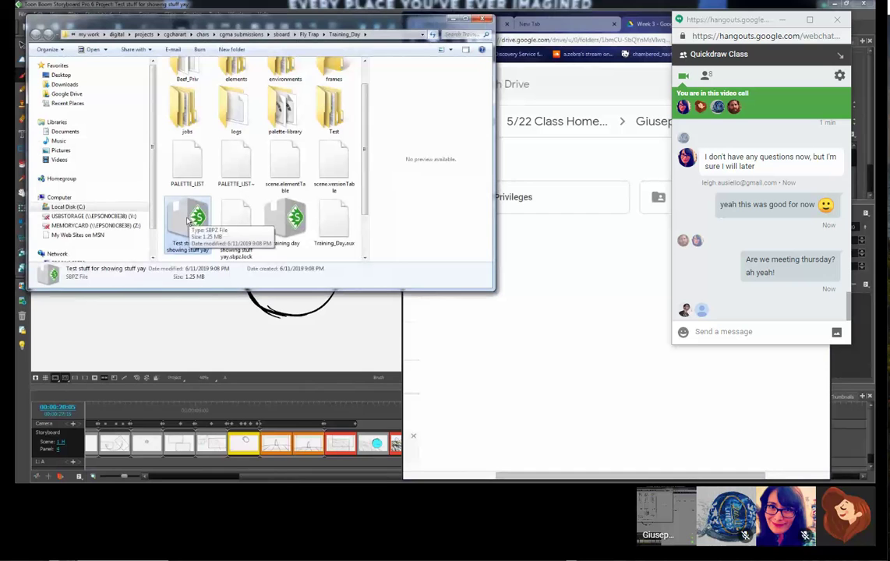
pyautogui.moveTo(187, 222); pyautogui.dragTo(668, 271)
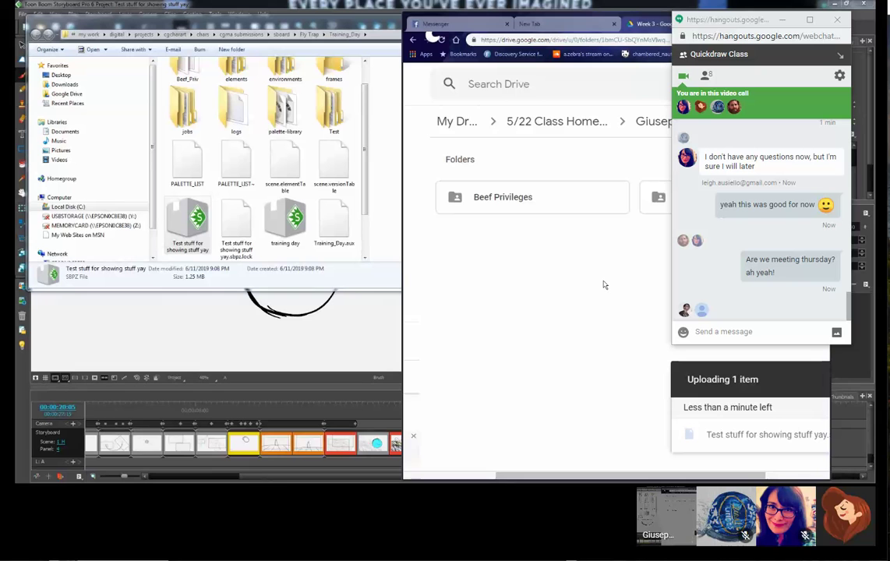
pyautogui.hscroll(4, 624, 311)
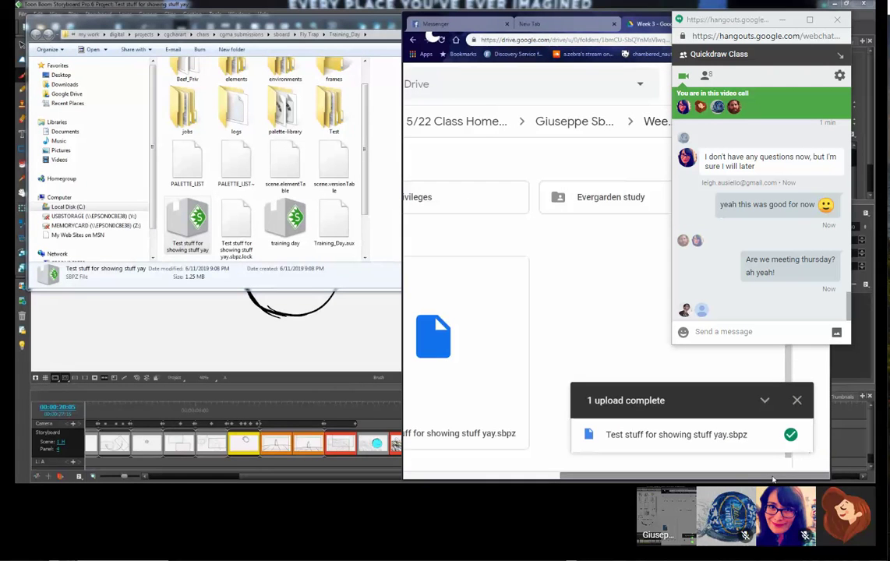
pyautogui.hscroll(-4, 536, 429)
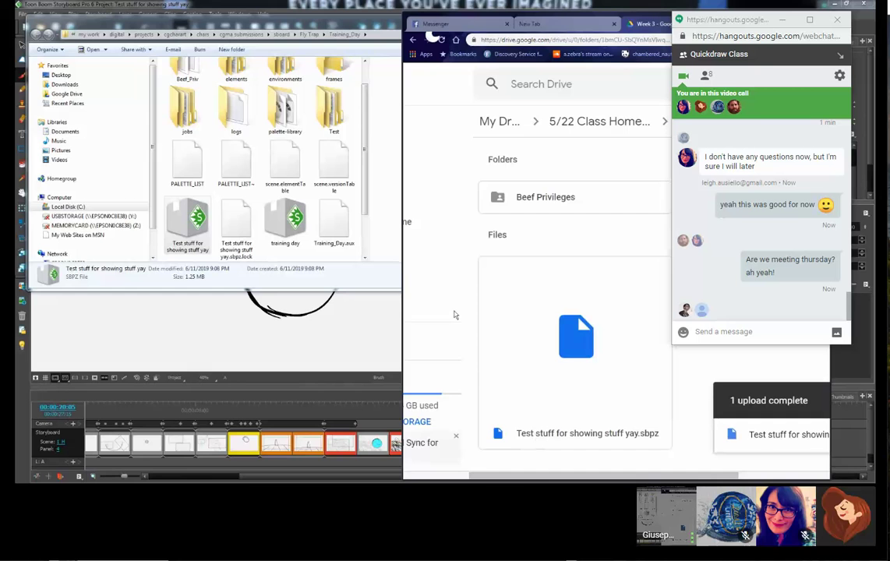
# Step: Switch to Storyboard Pro, save the packed project, and return to the Google Drive window
pyautogui.click(382, 335)
pyautogui.hotkey('ctrl', 's')
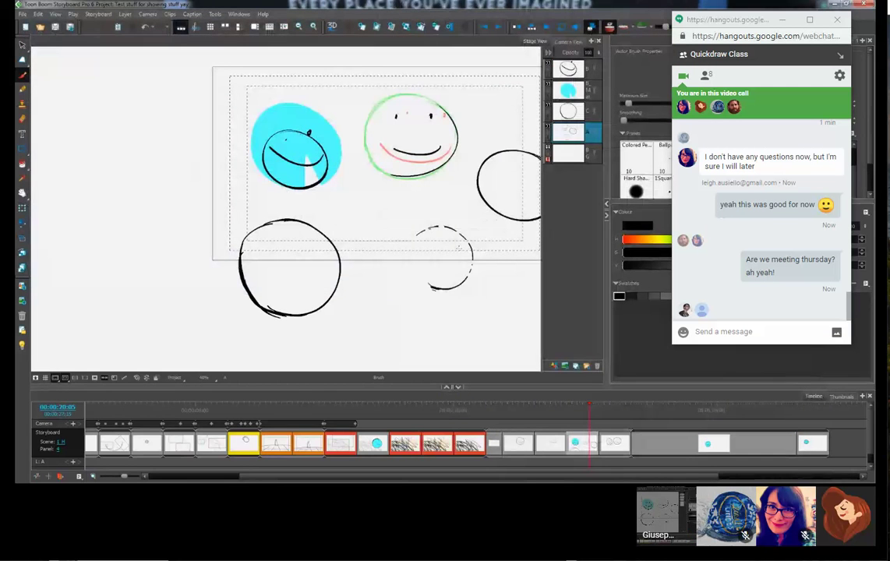
pyautogui.hotkey('alt', 'Tab')
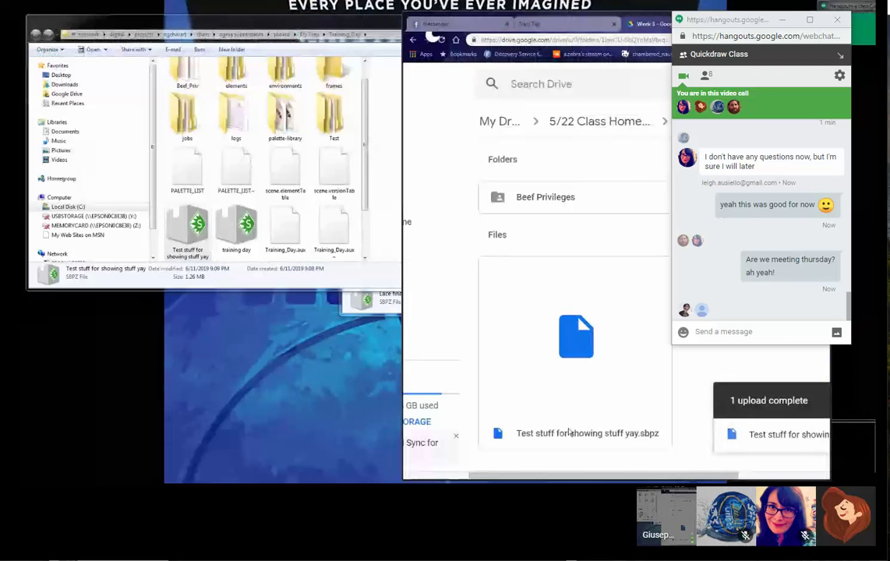
# Step: Download "Test stuff for showing stuff yay.sbpz" from Google Drive and show the downloaded file in its folder
pyautogui.rightClick(552, 361)
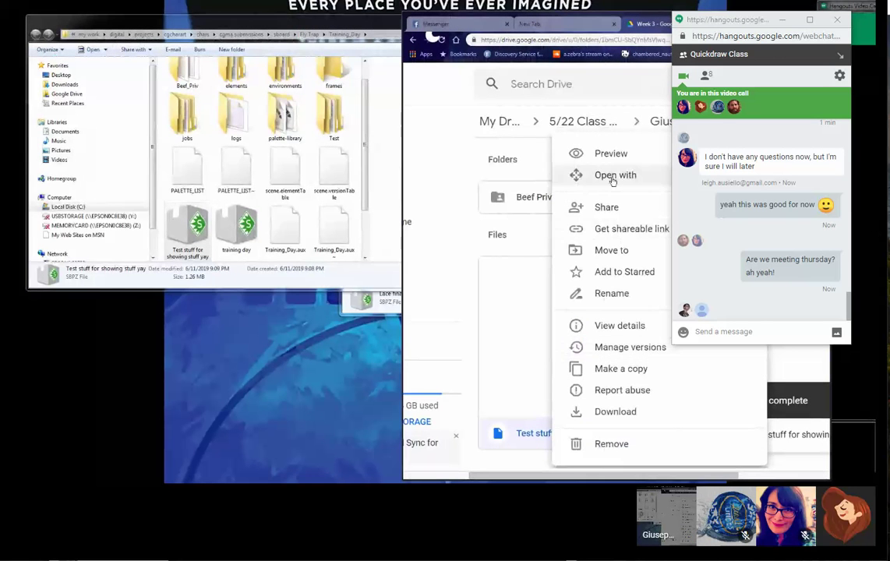
pyautogui.click(658, 411)
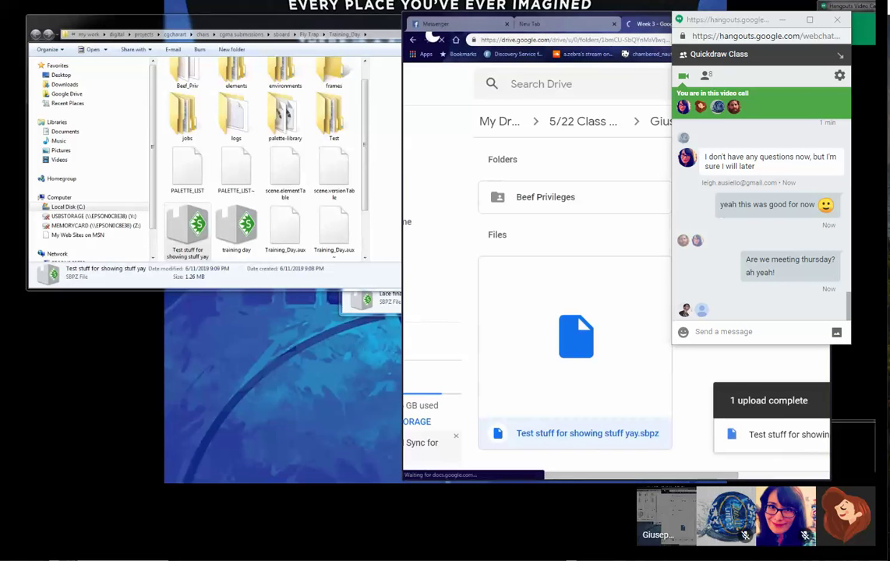
pyautogui.click(496, 469)
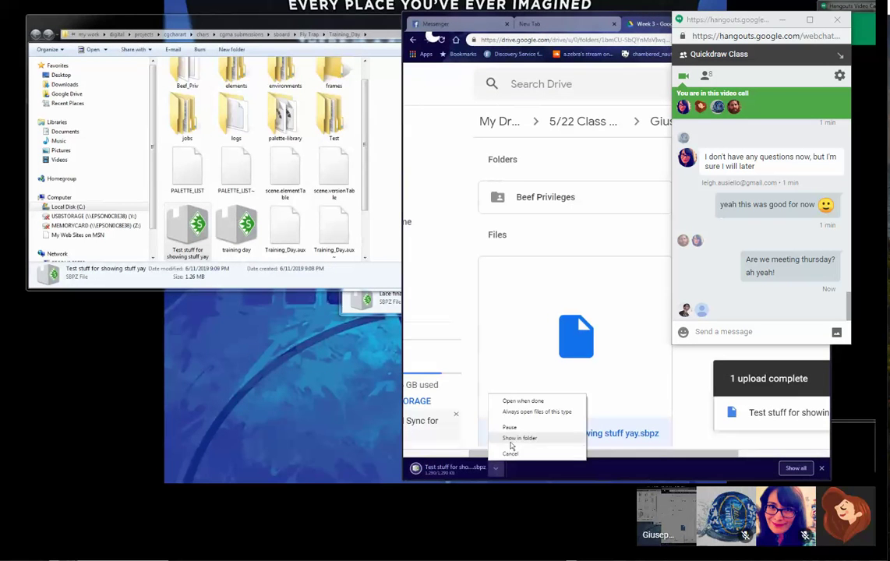
pyautogui.click(511, 441)
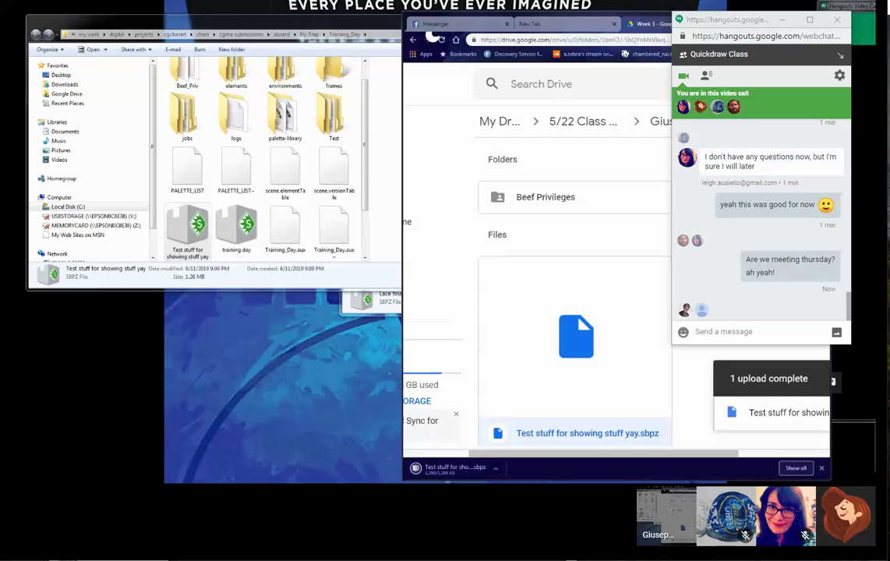
# Step: Show the downloaded "Test stuff for showing stuff yay" file in the Downloads folder and rename it "Newshiz"
pyautogui.click(496, 469)
pyautogui.click(510, 442)
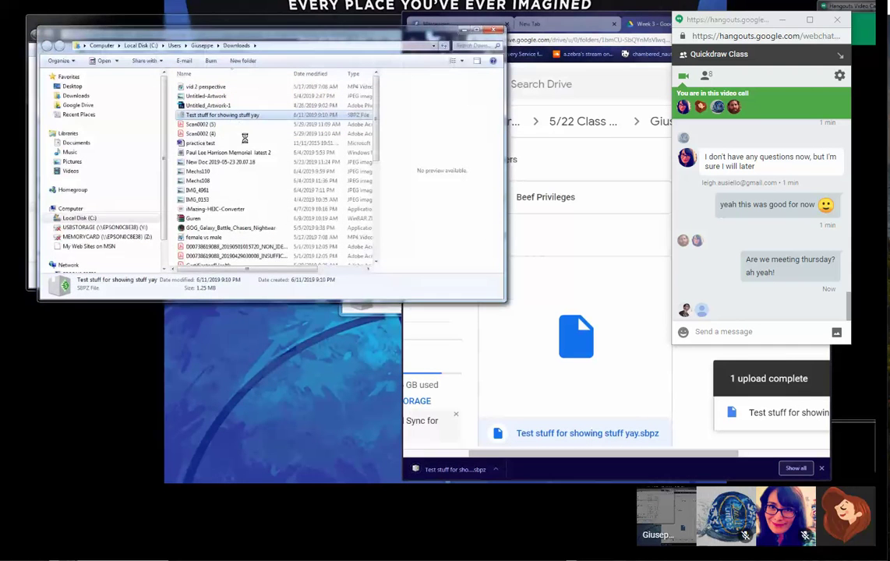
pyautogui.rightClick(63, 287)
pyautogui.click(102, 279)
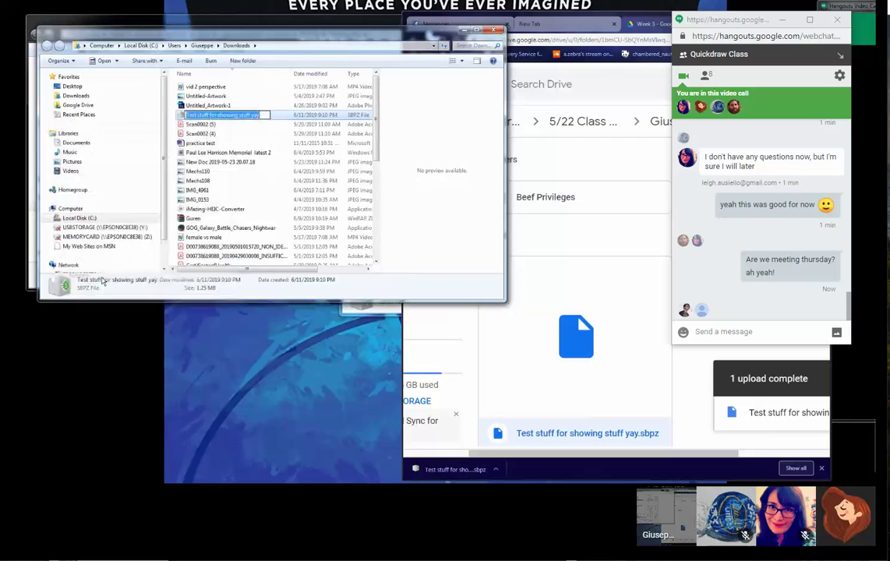
pyautogui.write('N')
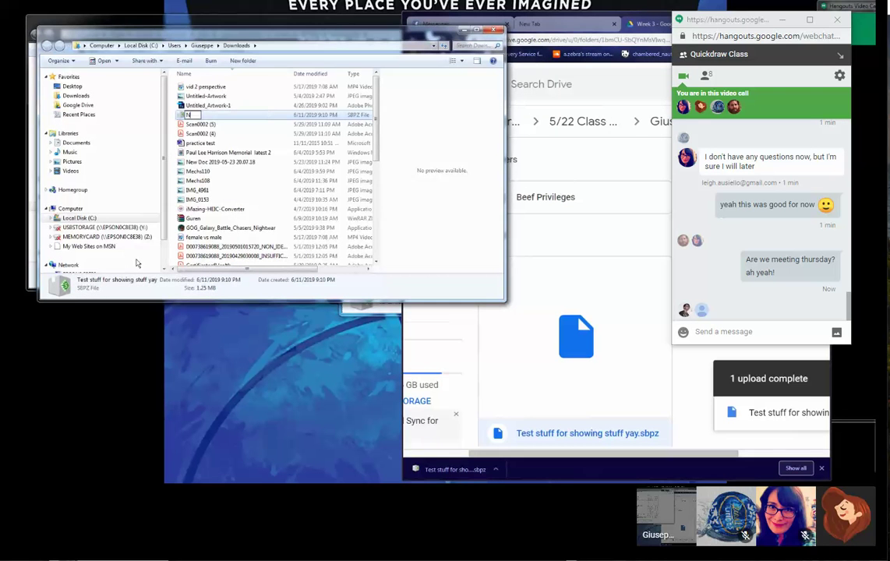
pyautogui.write('ewshiz')
pyautogui.press('Return')
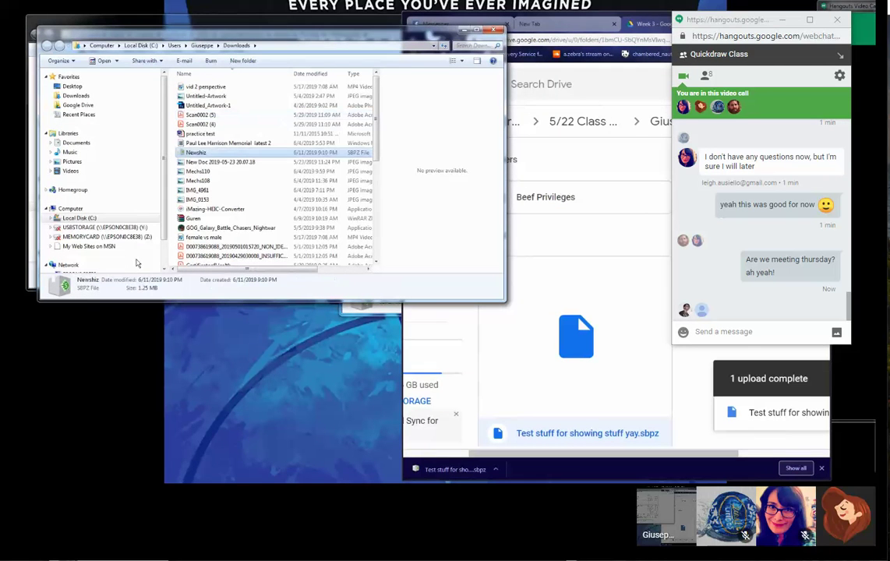
pyautogui.click(567, 369)
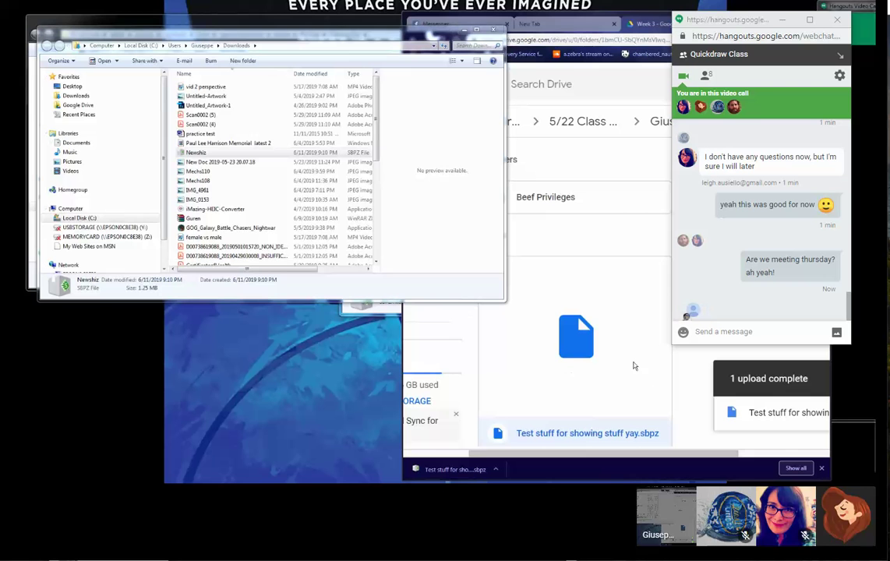
pyautogui.click(197, 152)
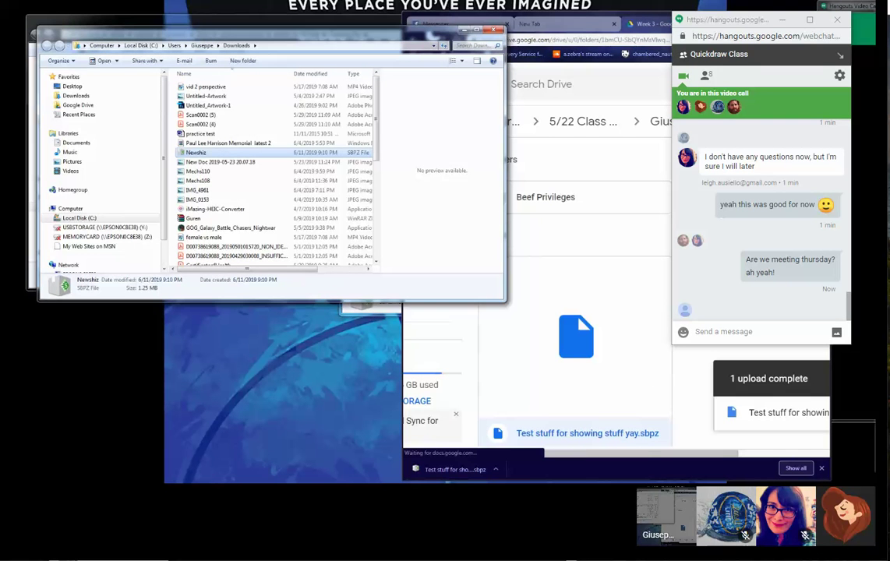
# Step: Switch to Storyboard Pro and draw a large orange-red X over the smiley face sketch on a new top layer
pyautogui.click(724, 332)
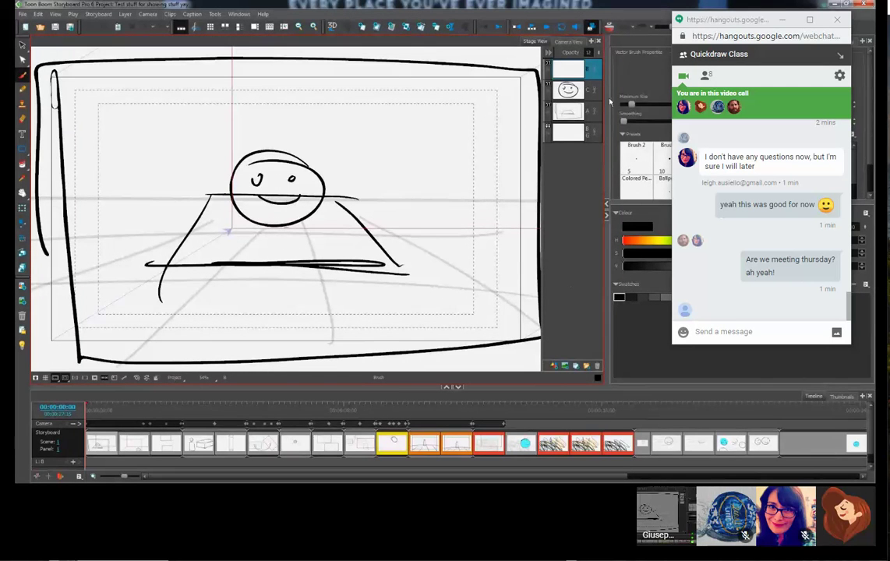
pyautogui.click(562, 367)
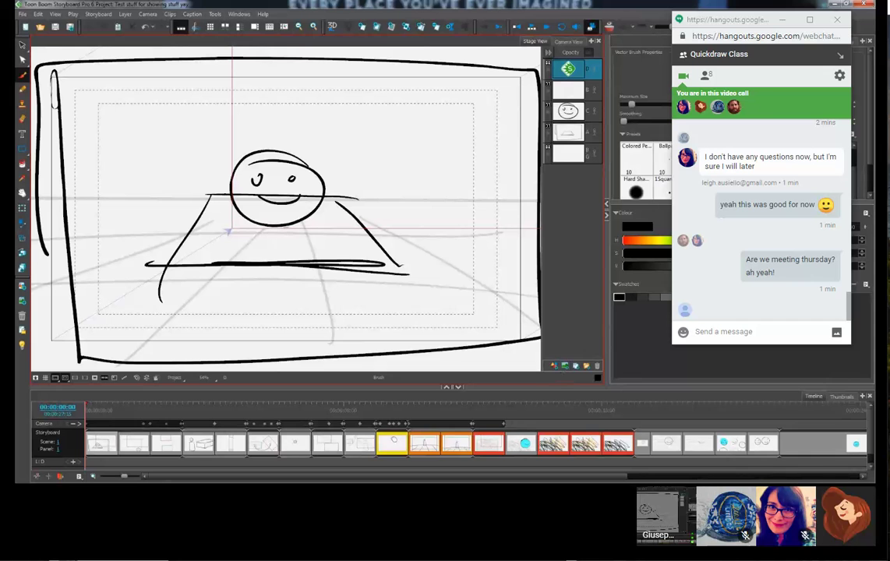
pyautogui.click(628, 241)
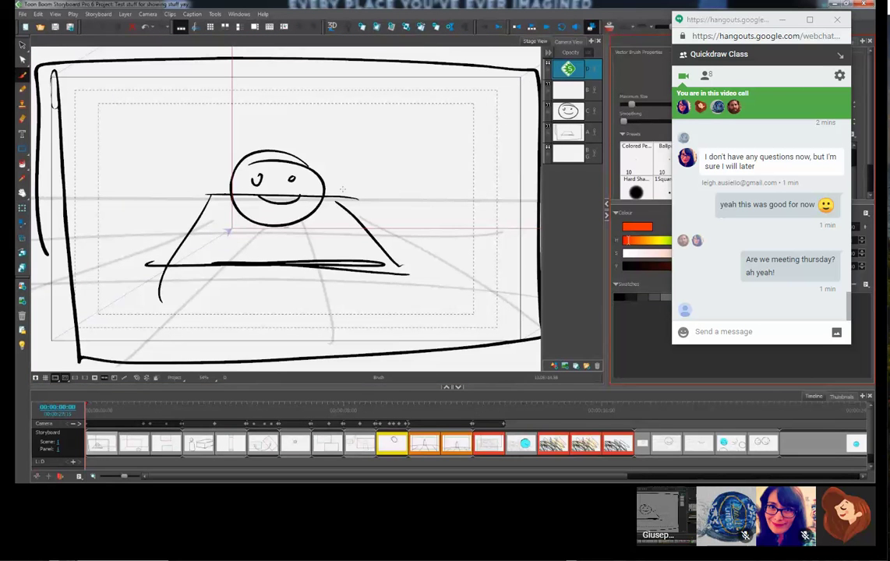
pyautogui.moveTo(160, 165); pyautogui.dragTo(190, 188)
pyautogui.moveTo(394, 132)
pyautogui.mouseDown()
pyautogui.moveTo(198, 273)
pyautogui.moveTo(117, 304)
pyautogui.mouseUp()
pyautogui.moveTo(151, 159)
pyautogui.mouseDown()
pyautogui.moveTo(374, 244)
pyautogui.moveTo(428, 285)
pyautogui.mouseUp()
pyautogui.moveTo(466, 260); pyautogui.dragTo(389, 282)
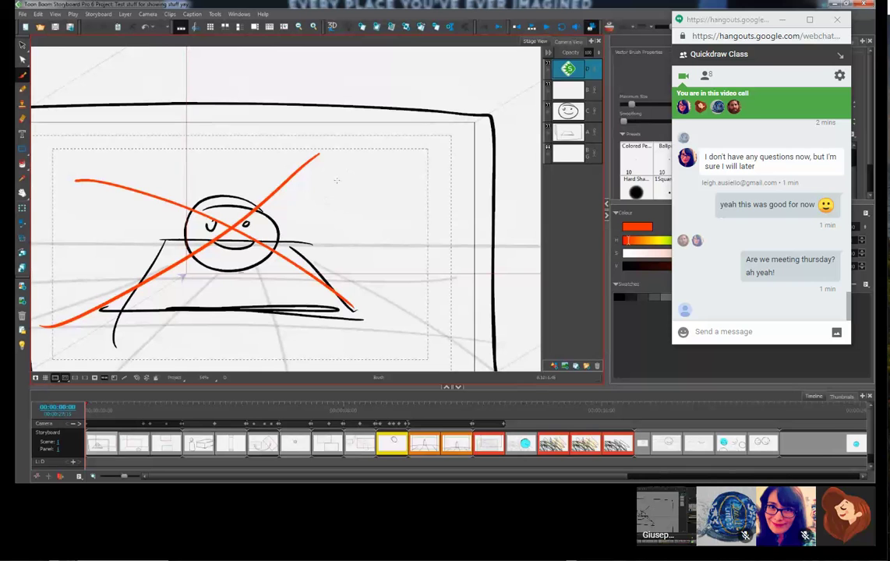
# Step: Brush three orange-red wavy lines beside the crossed-out smiley face, on the same layer
pyautogui.moveTo(325, 193)
pyautogui.mouseDown()
pyautogui.moveTo(394, 157)
pyautogui.moveTo(437, 168)
pyautogui.mouseUp()
pyautogui.moveTo(331, 253); pyautogui.dragTo(476, 195)
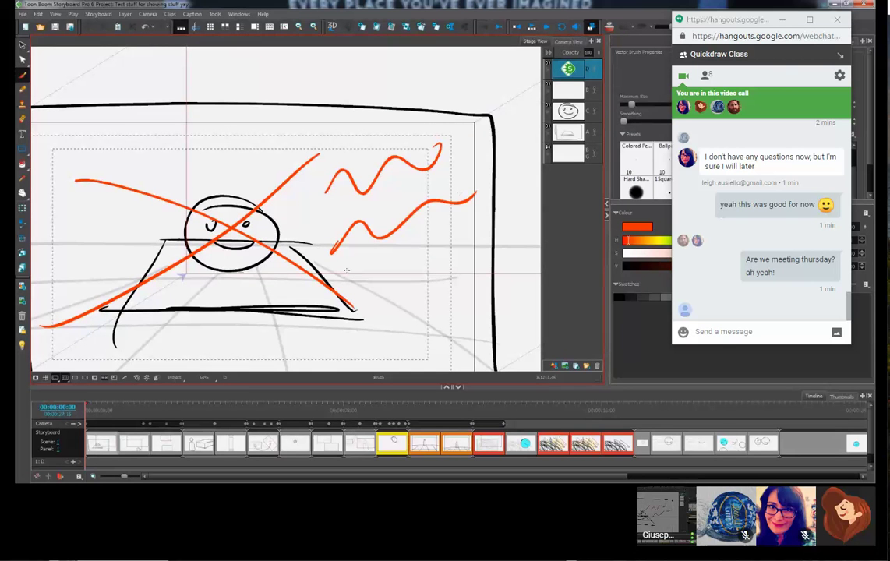
pyautogui.moveTo(346, 270); pyautogui.dragTo(490, 231)
pyautogui.moveTo(344, 288); pyautogui.dragTo(362, 190)
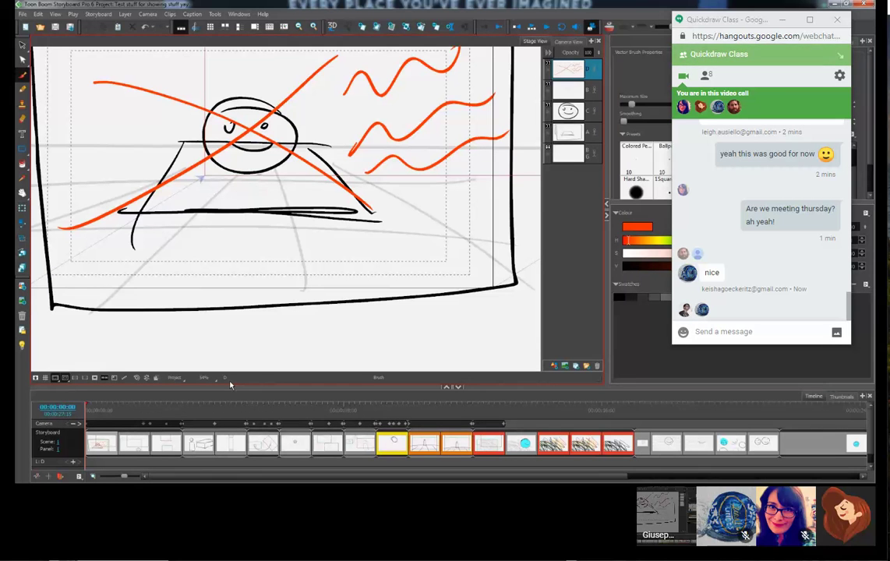
# Step: Send "cool :) shoudl I stop the recoridng?" in the Quickdraw Class chat
pyautogui.moveTo(718, 349)
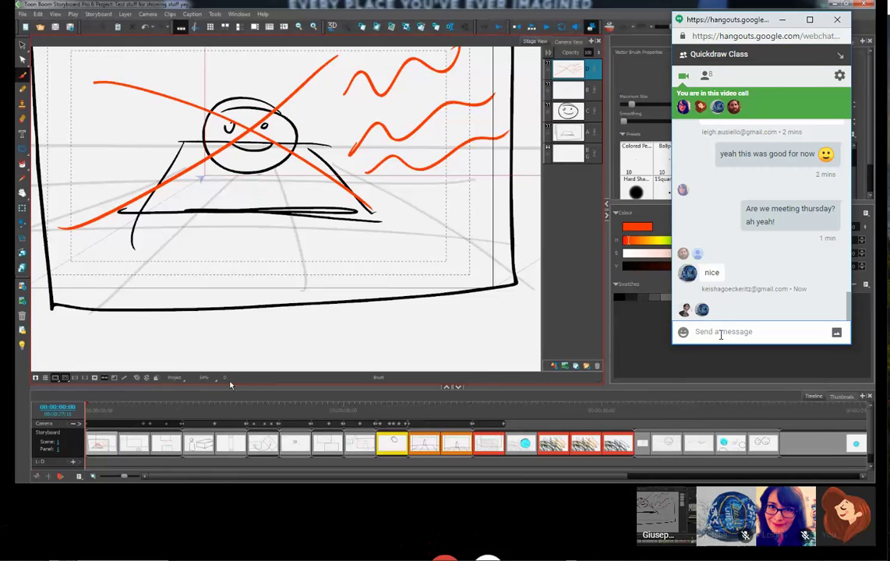
pyautogui.click(721, 334)
pyautogui.write('cool')
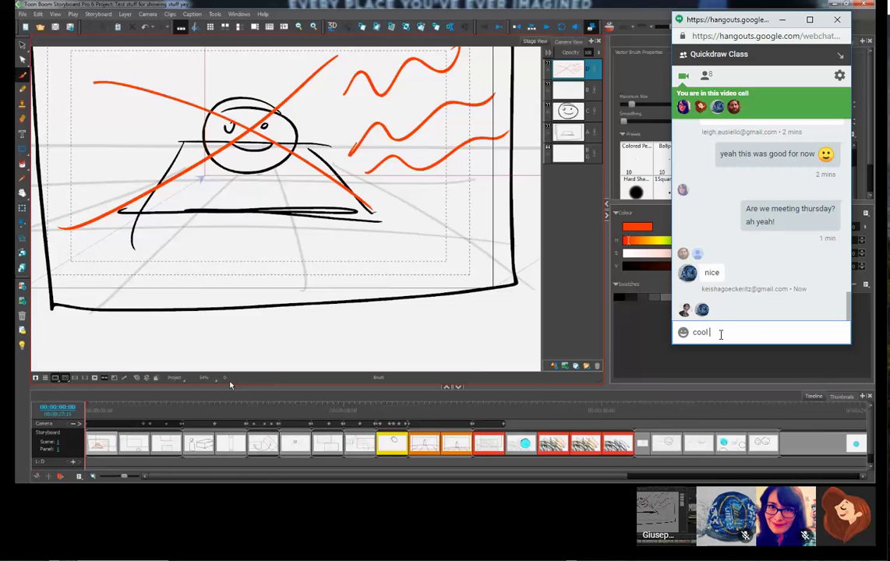
pyautogui.write(' :) shou')
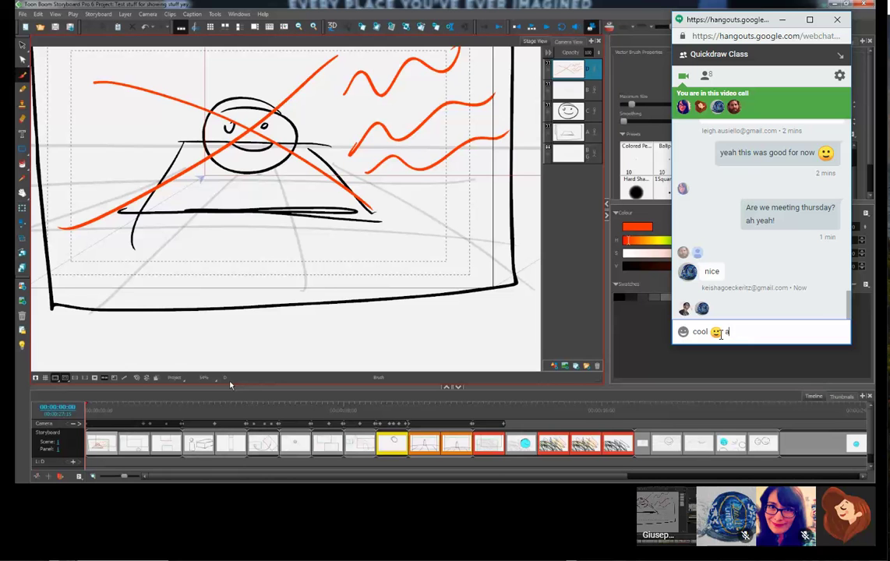
pyautogui.write('houdl I stop the recoridng?')
pyautogui.press('Return')
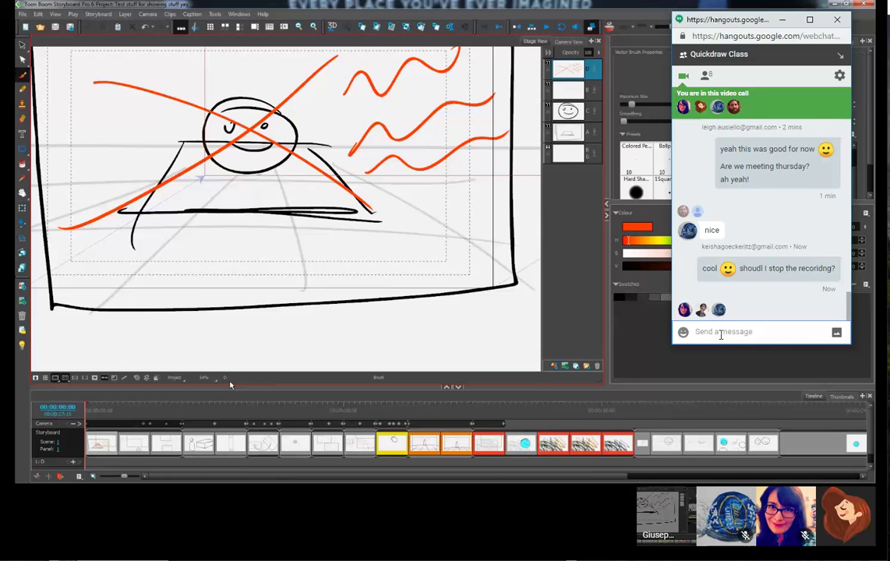
pyautogui.write('wish I coul')
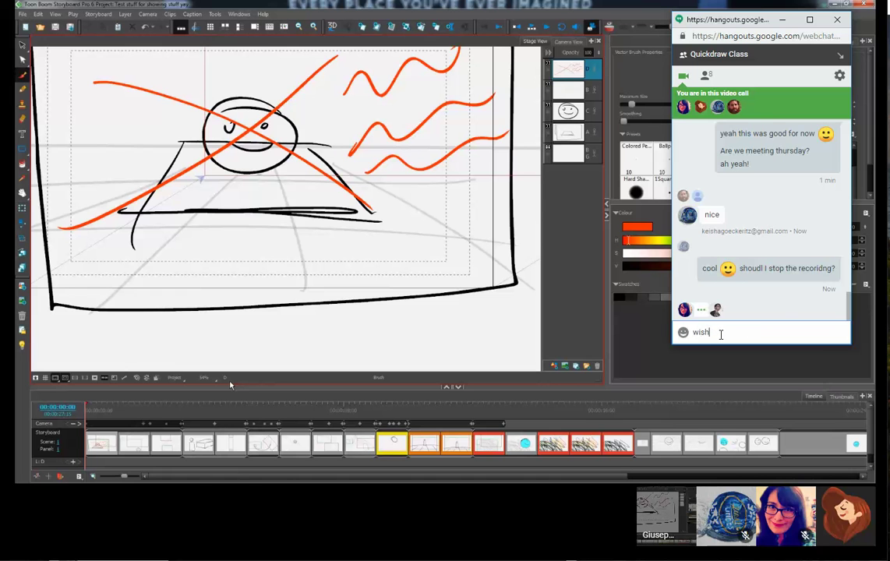
pyautogui.press('BackSpace')
pyautogui.press('BackSpace')
pyautogui.press('BackSpace')
pyautogui.press('BackSpace')
pyautogui.press('BackSpace')
pyautogui.press('BackSpace')
pyautogui.press('BackSpace')
pyautogui.press('BackSpace')
pyautogui.press('BackSpace')
pyautogui.press('BackSpace')
pyautogui.press('BackSpace')
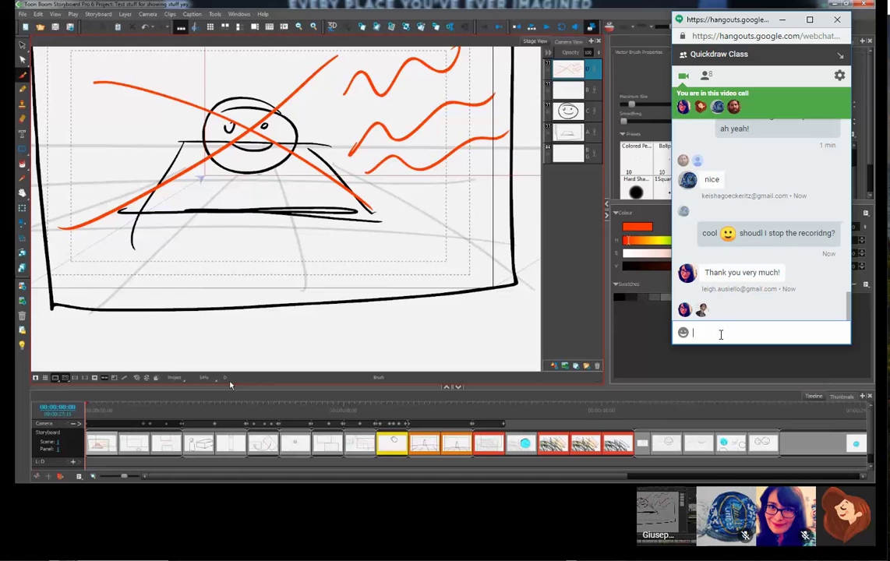
# Step: Send the chat messages "Thanks!" and "haha we shall see hope the audio went through"
pyautogui.write('Thanks!')
pyautogui.press('Return')
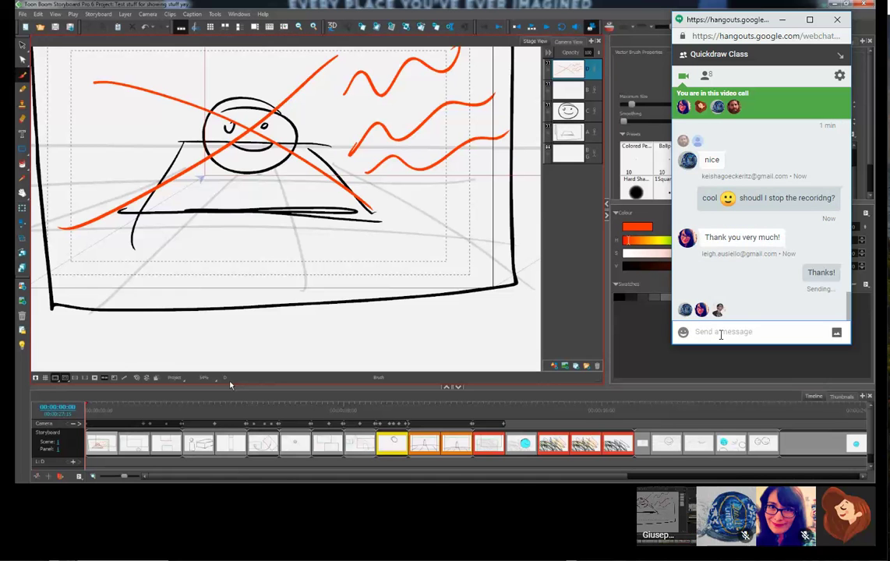
pyautogui.write('hah')
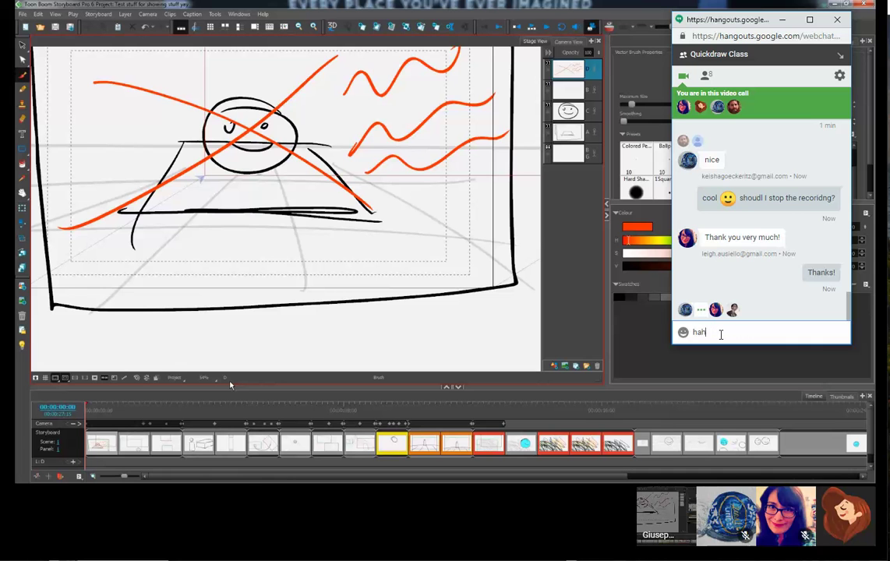
pyautogui.write('a we shall see ')
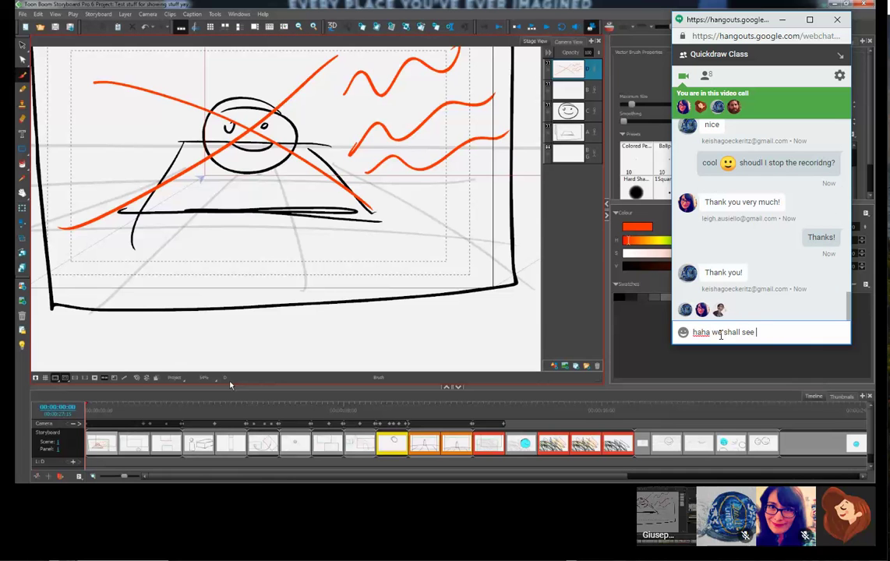
pyautogui.write('hope the audio went through')
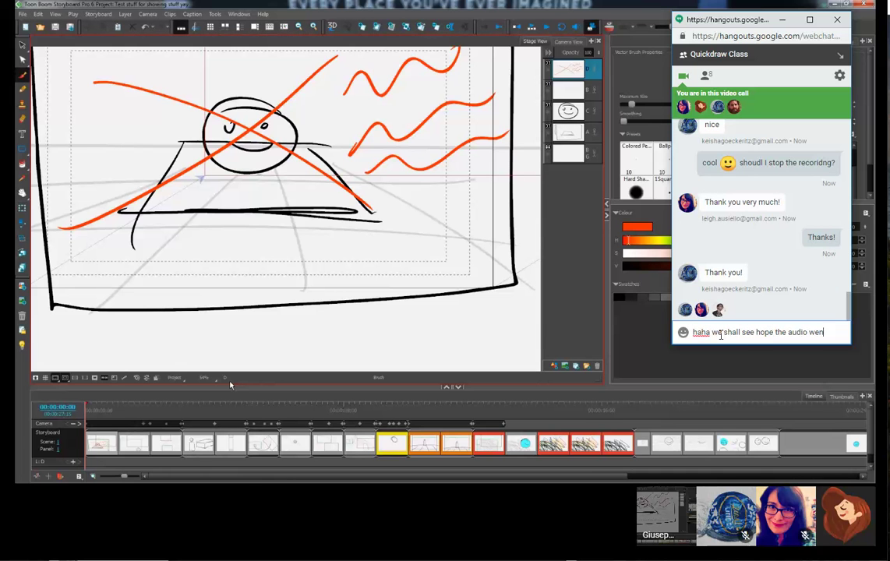
pyautogui.press('Return')
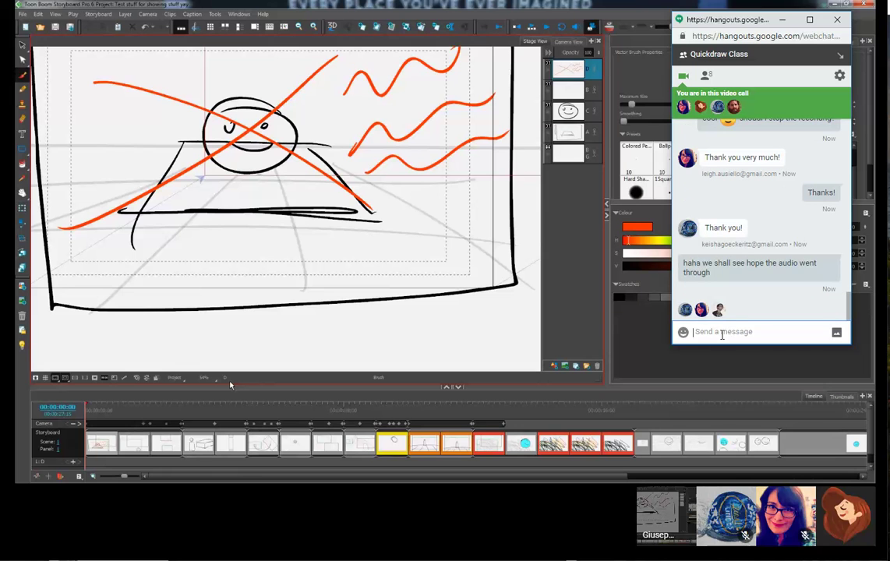